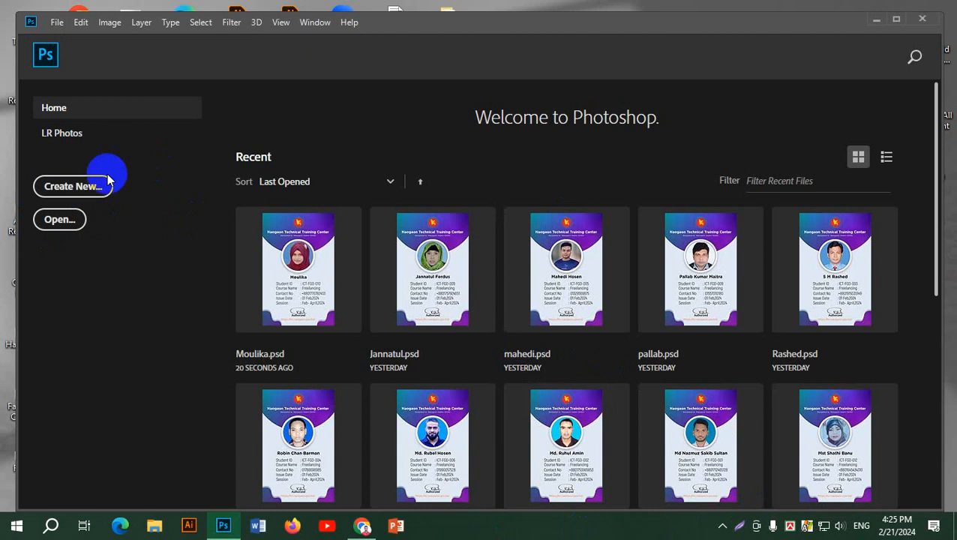
Create a new portrait A4 document, 210 x 297 mm at 300 ppi
{"action": "left_click", "coordinate": [83, 187]}
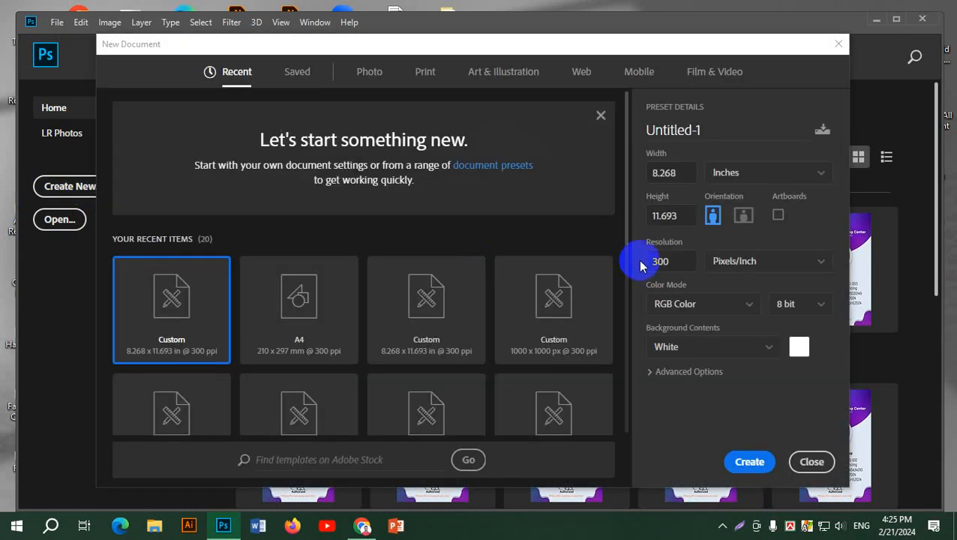
{"action": "left_click", "coordinate": [306, 303]}
{"action": "left_click", "coordinate": [749, 461]}
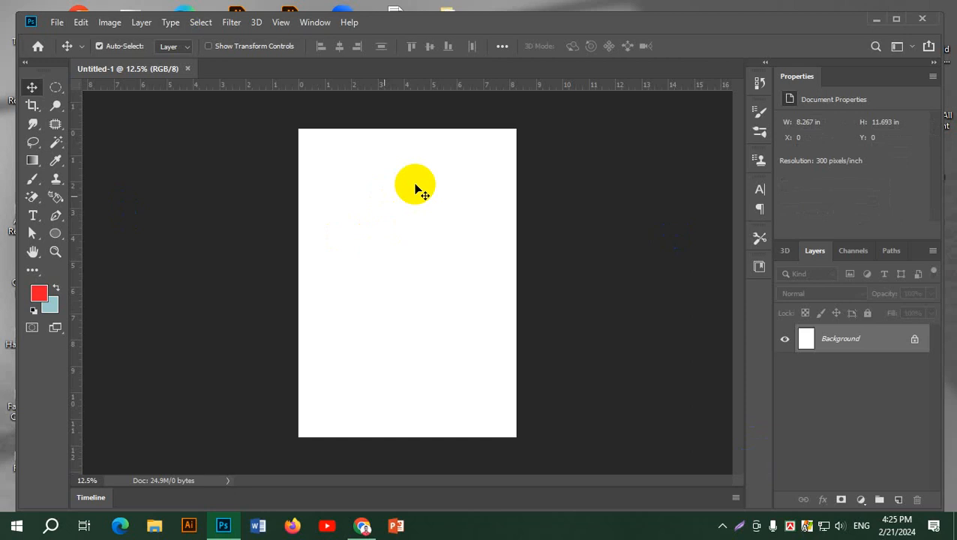
Draw a red ellipse with a grey stroke, about 891 by 841 px, in the upper part of the page
{"action": "scroll", "coordinate": [431, 165], "scroll_direction": "up", "scroll_amount": 4}
{"action": "left_click_drag", "start_coordinate": [453, 148], "coordinate": [446, 222]}
{"action": "scroll", "coordinate": [445, 222], "scroll_direction": "up", "scroll_amount": 1}
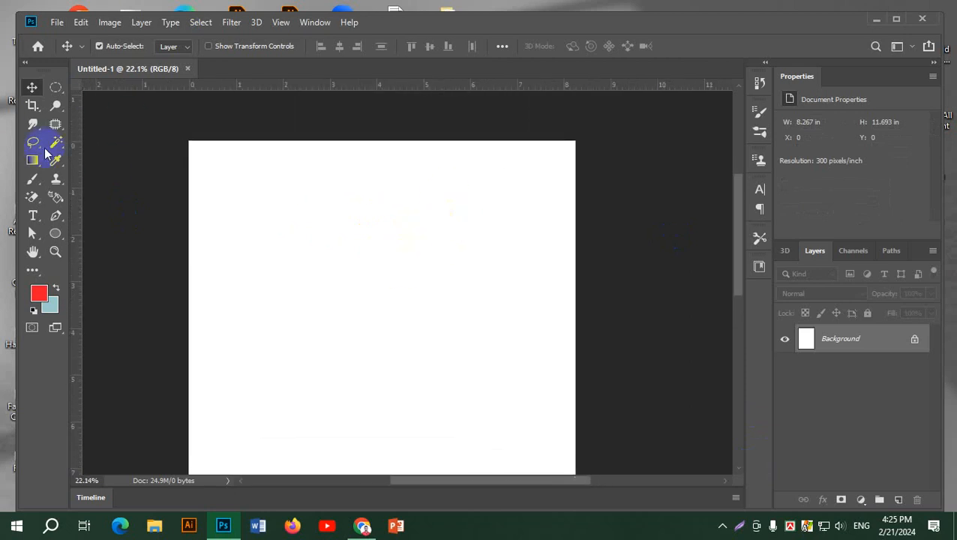
{"action": "left_click", "coordinate": [55, 235]}
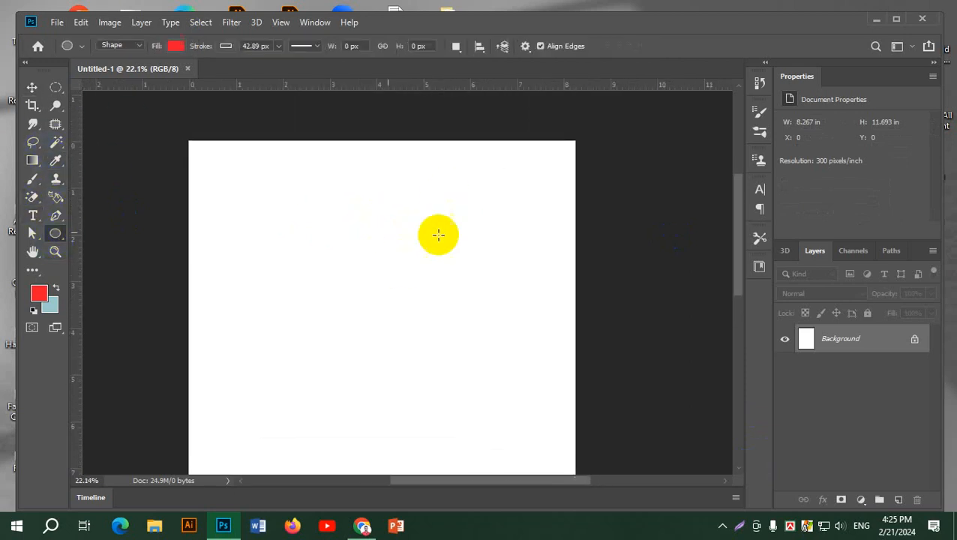
{"action": "mouse_move", "coordinate": [279, 216]}
{"action": "left_mouse_down"}
{"action": "mouse_move", "coordinate": [386, 299]}
{"action": "mouse_move", "coordinate": [418, 349]}
{"action": "left_mouse_up"}
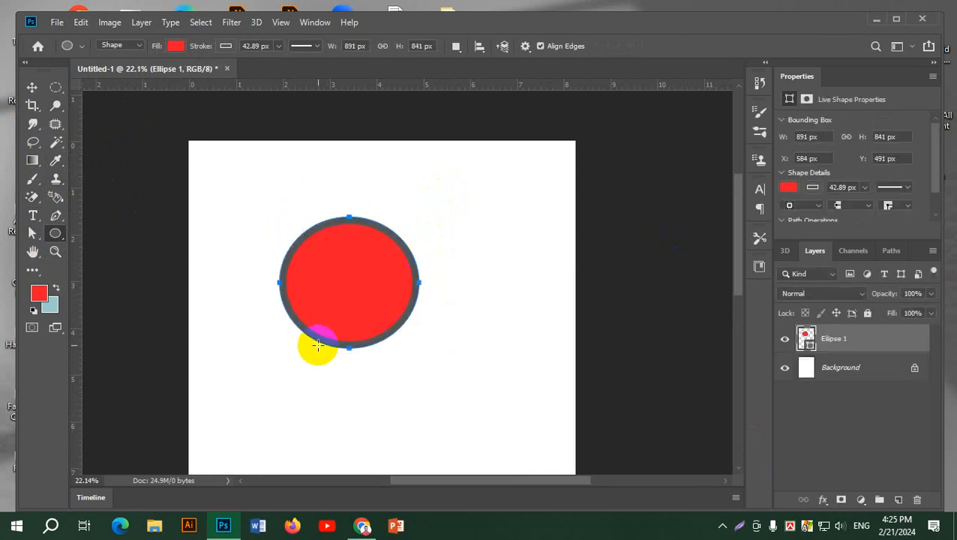
Add a five-sided polygon, 891 by 841 px with the star option off, beside the ellipse
{"action": "right_click", "coordinate": [57, 235]}
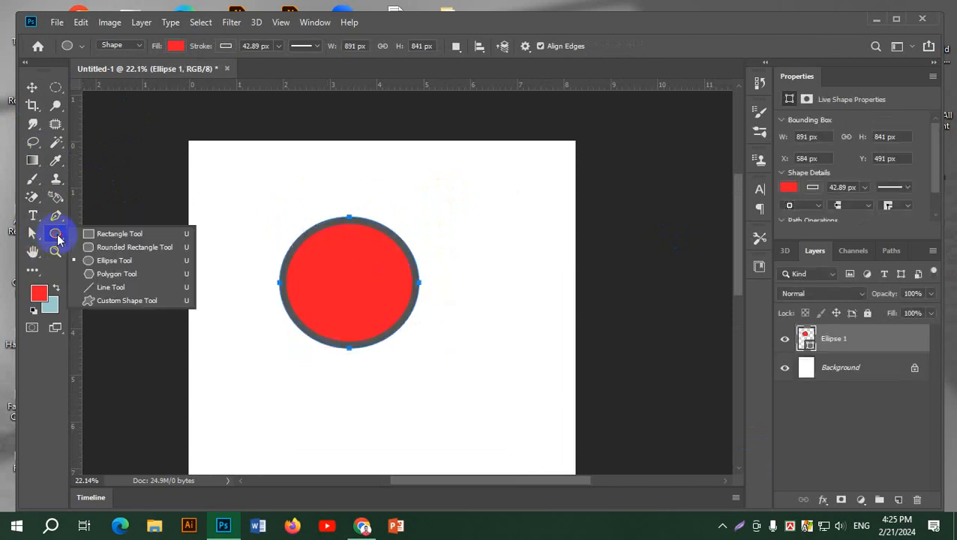
{"action": "left_click", "coordinate": [107, 272]}
{"action": "mouse_move", "coordinate": [450, 236]}
{"action": "left_mouse_down"}
{"action": "mouse_move", "coordinate": [534, 346]}
{"action": "mouse_move", "coordinate": [514, 314]}
{"action": "left_mouse_up"}
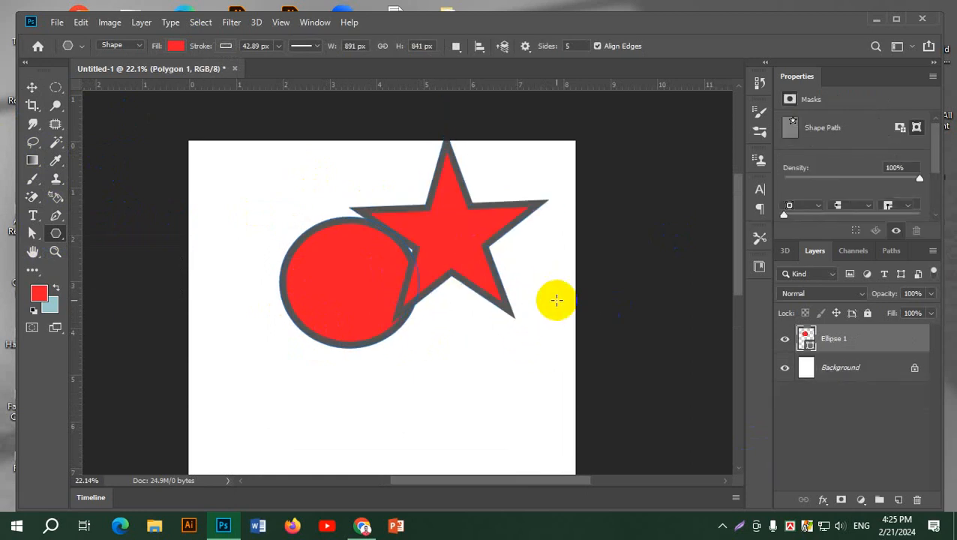
{"action": "key", "text": "ctrl+z"}
{"action": "left_click", "coordinate": [459, 216]}
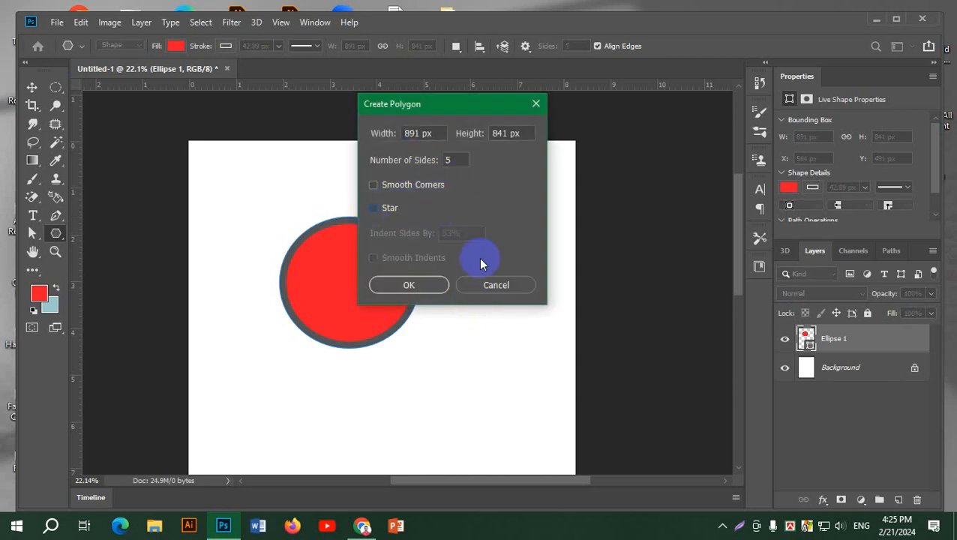
{"action": "left_click", "coordinate": [414, 285]}
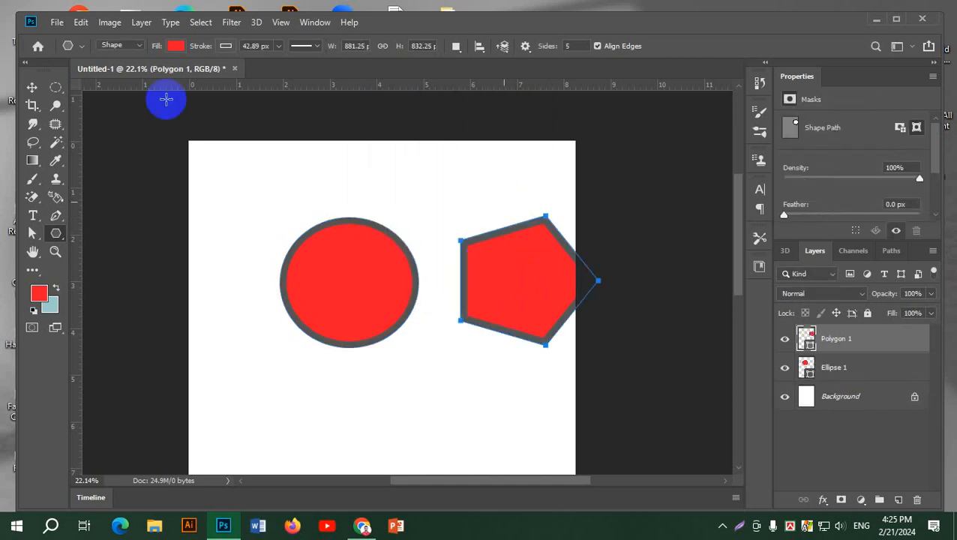
Reposition the ellipse and the pentagon next to each other with a gap between them, both fully inside the page
{"action": "left_click", "coordinate": [30, 88]}
{"action": "left_click_drag", "start_coordinate": [348, 262], "coordinate": [304, 259]}
{"action": "left_click_drag", "start_coordinate": [528, 283], "coordinate": [493, 256]}
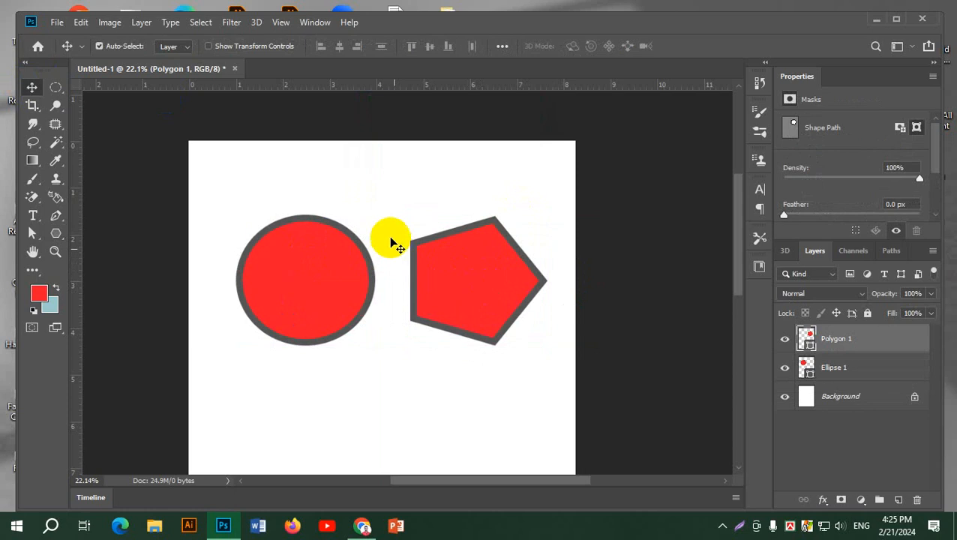
{"action": "left_click_drag", "start_coordinate": [319, 262], "coordinate": [304, 282]}
{"action": "left_click_drag", "start_coordinate": [453, 282], "coordinate": [467, 301]}
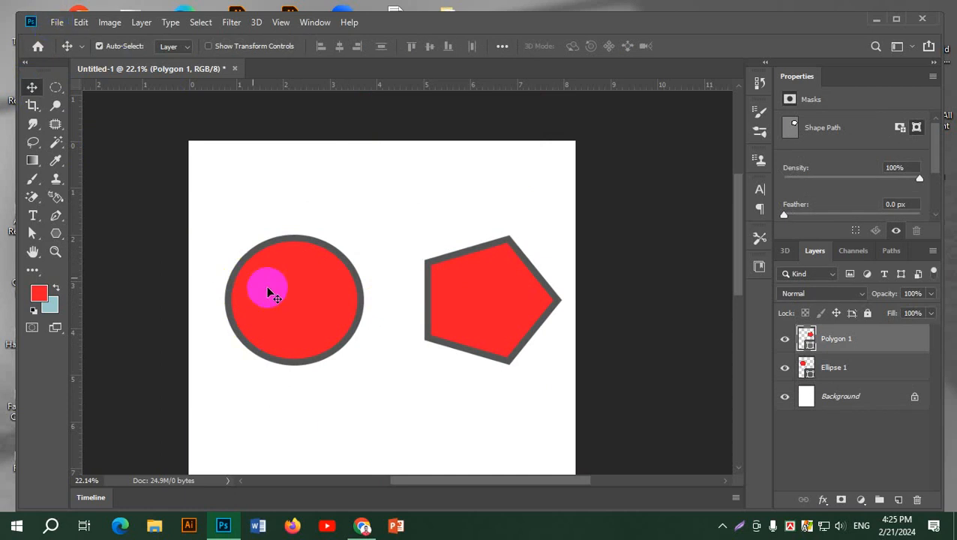
{"action": "left_click_drag", "start_coordinate": [270, 287], "coordinate": [294, 261]}
Place BG erase 2.jpg from the Restoration folder as an embedded image
{"action": "left_click", "coordinate": [60, 24]}
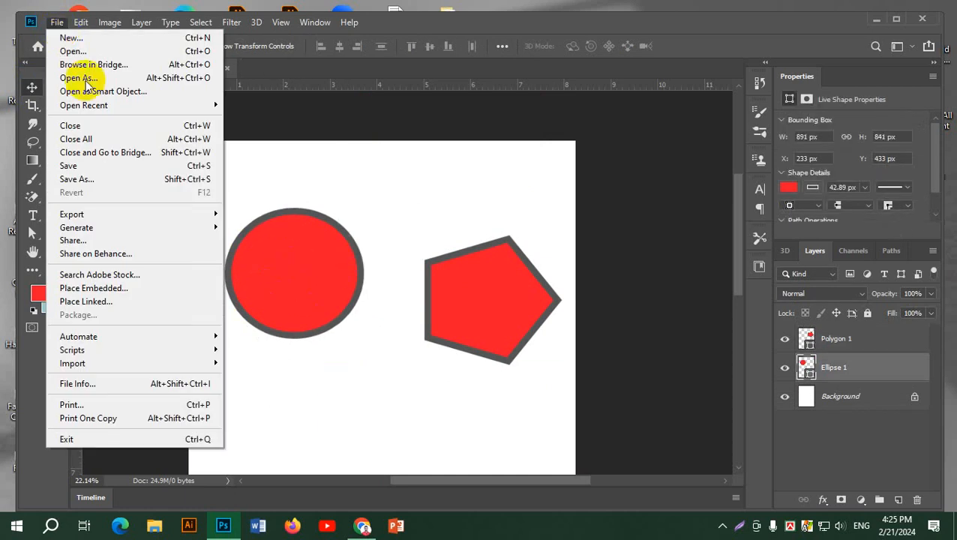
{"action": "left_click", "coordinate": [134, 289]}
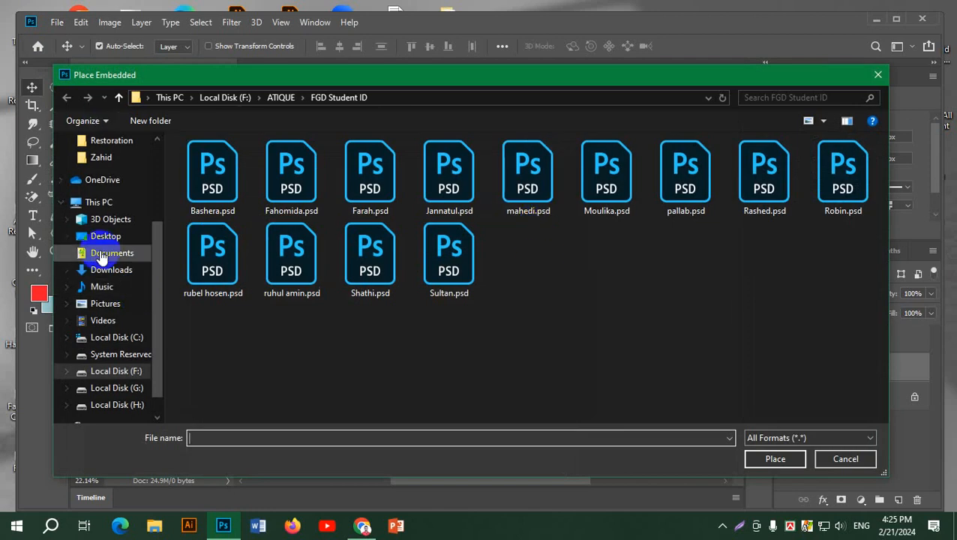
{"action": "scroll", "coordinate": [97, 255], "scroll_direction": "up", "scroll_amount": 3}
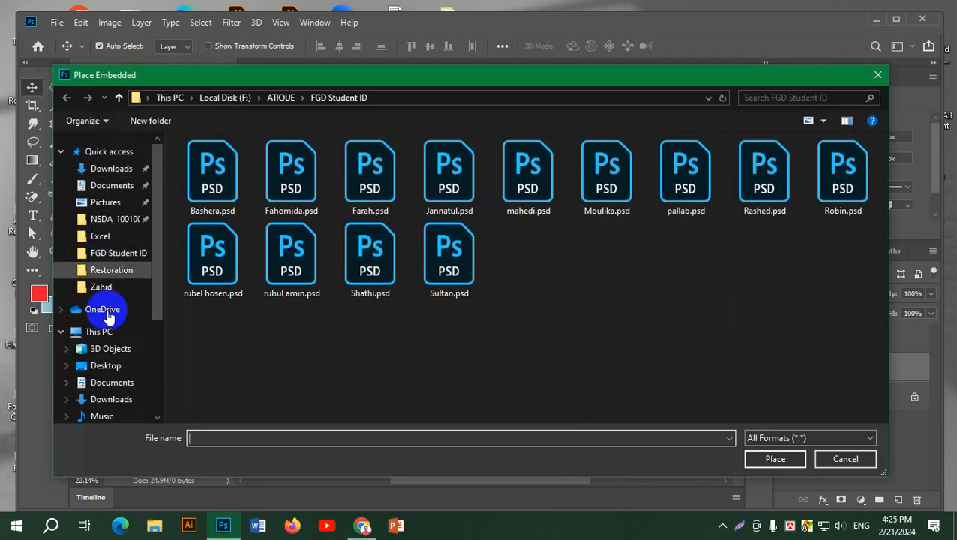
{"action": "left_click", "coordinate": [119, 271]}
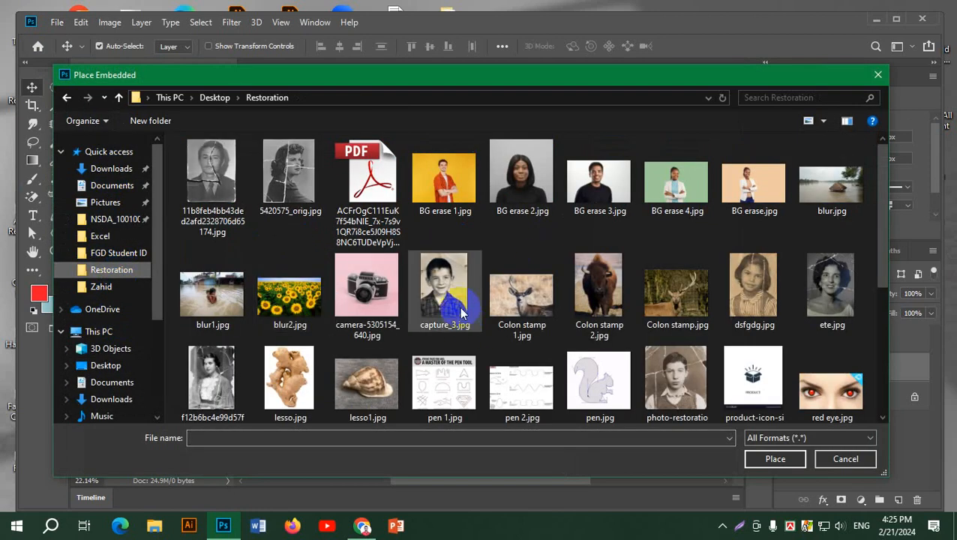
{"action": "left_click", "coordinate": [521, 174]}
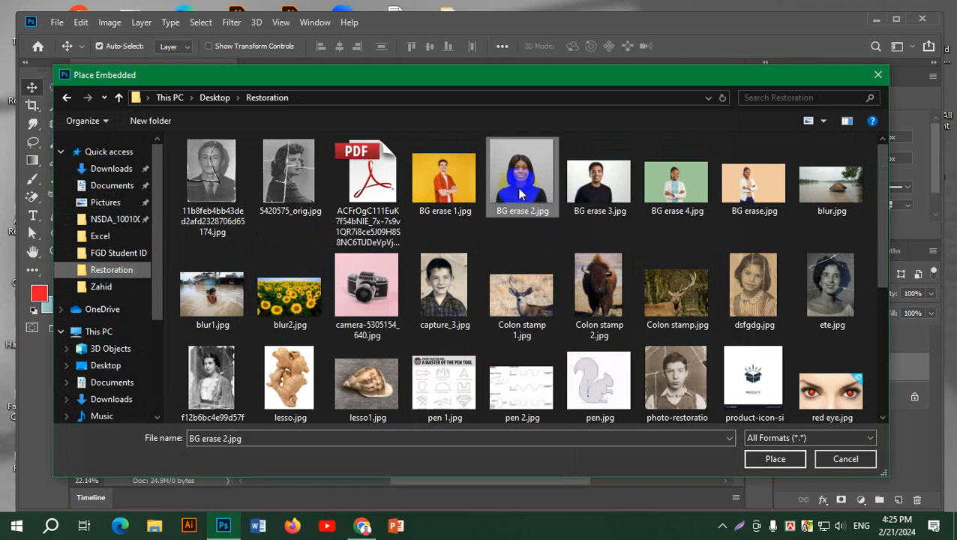
{"action": "left_click", "coordinate": [773, 458]}
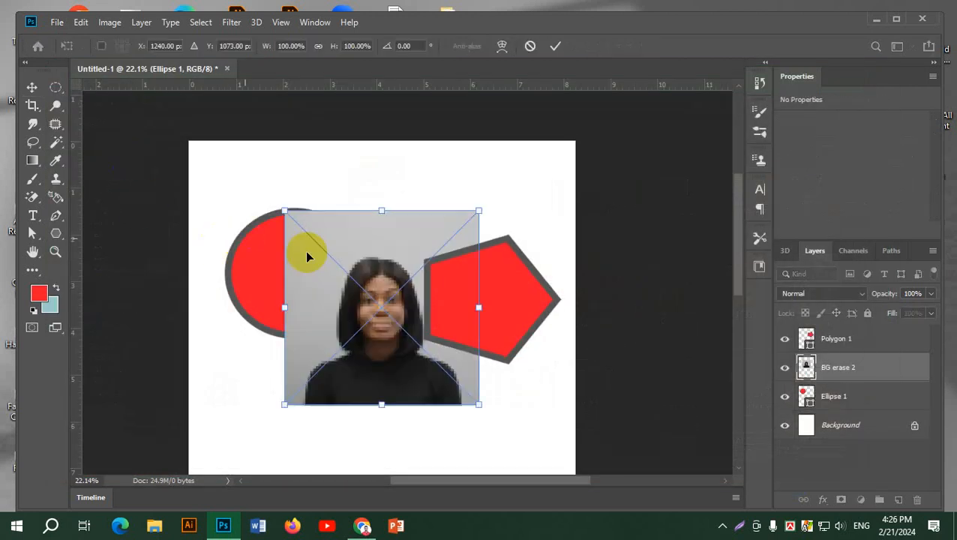
Scale the placed portrait to 77.60% and position it over the ellipse
{"action": "mouse_move", "coordinate": [385, 267]}
{"action": "left_mouse_down"}
{"action": "mouse_move", "coordinate": [331, 232]}
{"action": "mouse_move", "coordinate": [304, 229]}
{"action": "mouse_move", "coordinate": [342, 219]}
{"action": "left_mouse_up"}
{"action": "mouse_move", "coordinate": [395, 199]}
{"action": "left_mouse_down"}
{"action": "mouse_move", "coordinate": [401, 192]}
{"action": "mouse_move", "coordinate": [373, 219]}
{"action": "mouse_move", "coordinate": [404, 192]}
{"action": "left_mouse_up"}
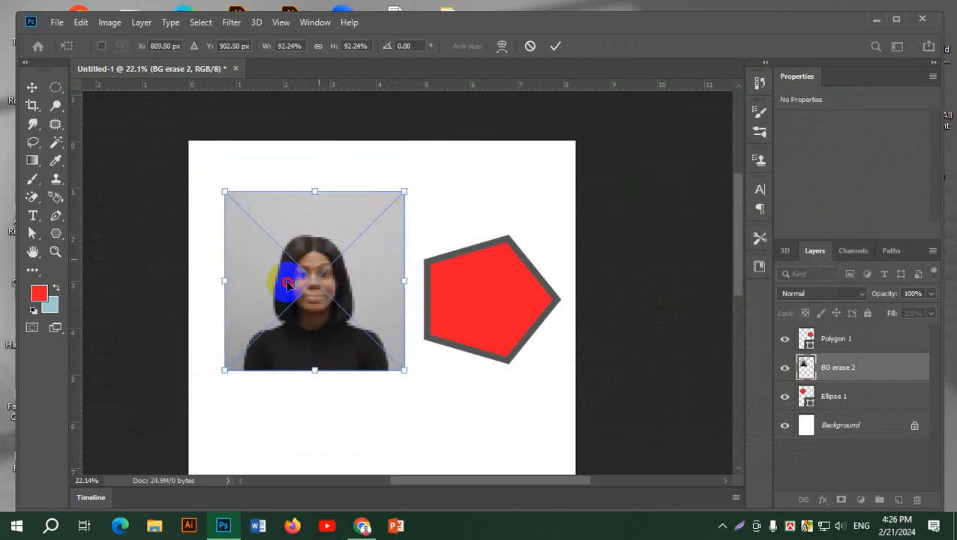
{"action": "mouse_move", "coordinate": [318, 261]}
{"action": "left_mouse_down"}
{"action": "mouse_move", "coordinate": [304, 237]}
{"action": "mouse_move", "coordinate": [305, 252]}
{"action": "left_mouse_up"}
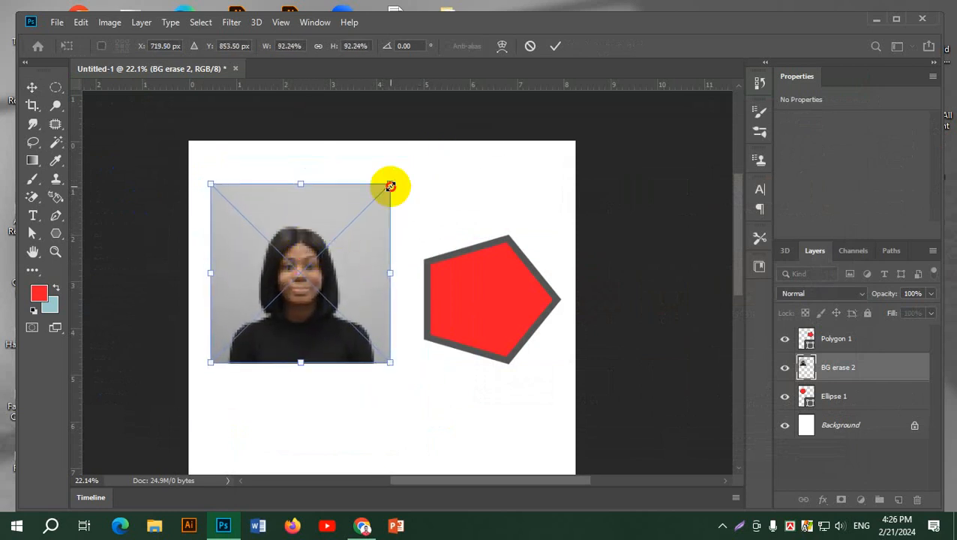
{"action": "left_click_drag", "start_coordinate": [390, 186], "coordinate": [304, 207]}
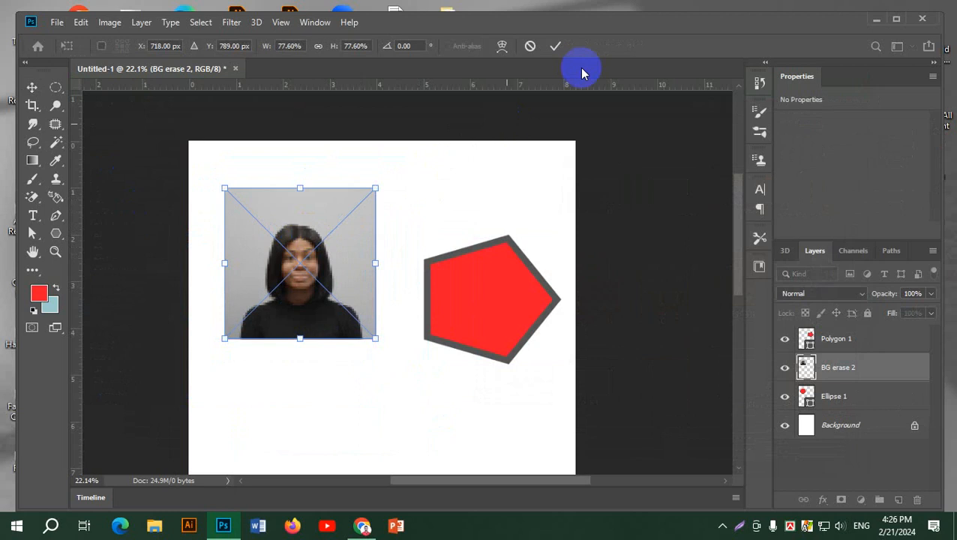
{"action": "left_click", "coordinate": [556, 47]}
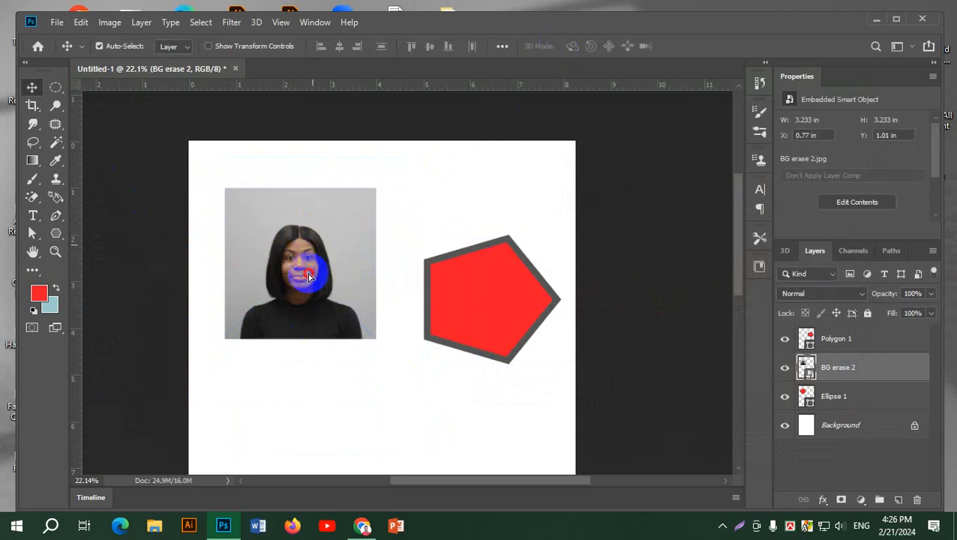
Shift the ellipse slightly and move the portrait photo so that it completely covers the ellipse
{"action": "mouse_move", "coordinate": [308, 276]}
{"action": "left_mouse_down"}
{"action": "mouse_move", "coordinate": [314, 375]}
{"action": "mouse_move", "coordinate": [296, 344]}
{"action": "left_mouse_up"}
{"action": "mouse_move", "coordinate": [294, 256]}
{"action": "left_mouse_down"}
{"action": "mouse_move", "coordinate": [312, 232]}
{"action": "mouse_move", "coordinate": [310, 273]}
{"action": "mouse_move", "coordinate": [314, 205]}
{"action": "mouse_move", "coordinate": [313, 240]}
{"action": "left_mouse_up"}
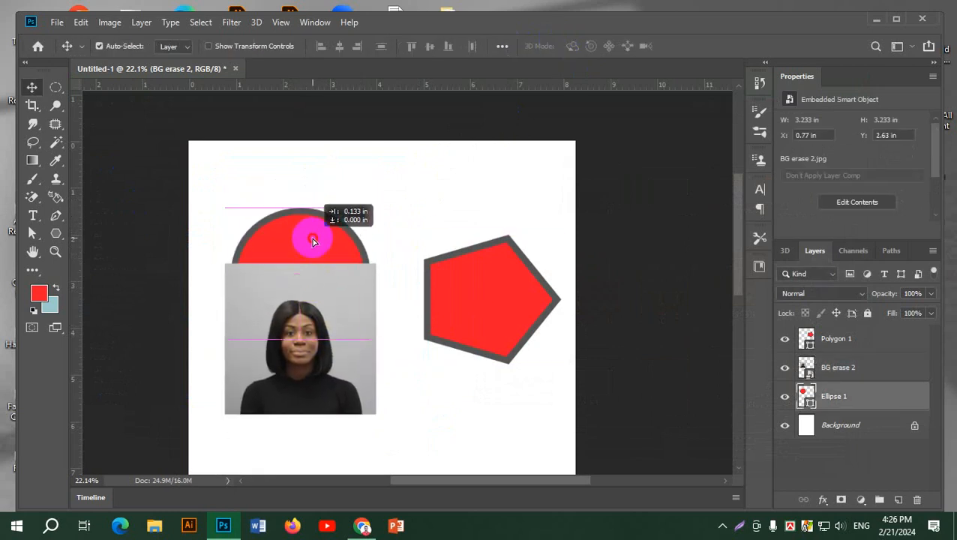
{"action": "mouse_move", "coordinate": [321, 348]}
{"action": "left_mouse_down"}
{"action": "mouse_move", "coordinate": [324, 319]}
{"action": "mouse_move", "coordinate": [330, 324]}
{"action": "left_mouse_up"}
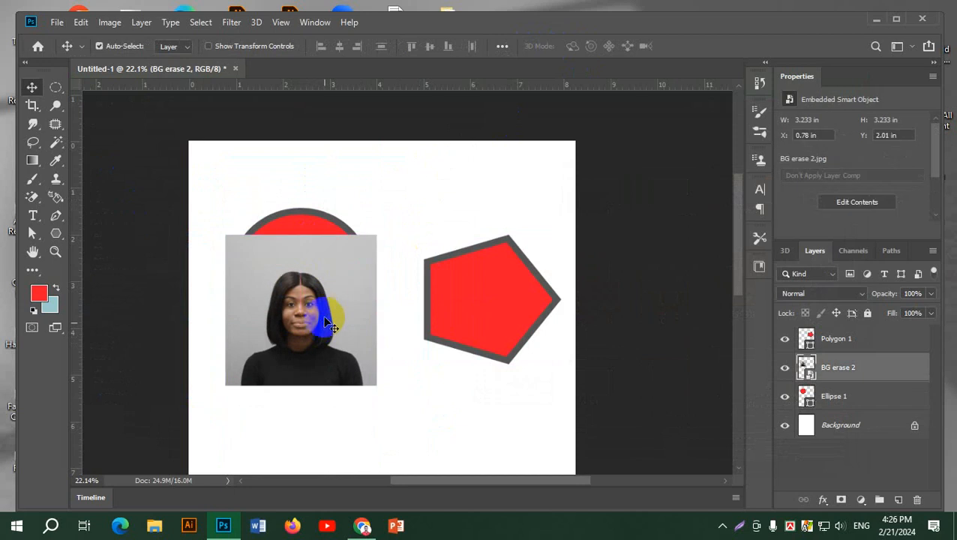
{"action": "mouse_move", "coordinate": [333, 282]}
{"action": "left_mouse_down"}
{"action": "mouse_move", "coordinate": [328, 319]}
{"action": "mouse_move", "coordinate": [343, 298]}
{"action": "mouse_move", "coordinate": [346, 248]}
{"action": "mouse_move", "coordinate": [331, 240]}
{"action": "mouse_move", "coordinate": [323, 248]}
{"action": "left_mouse_up"}
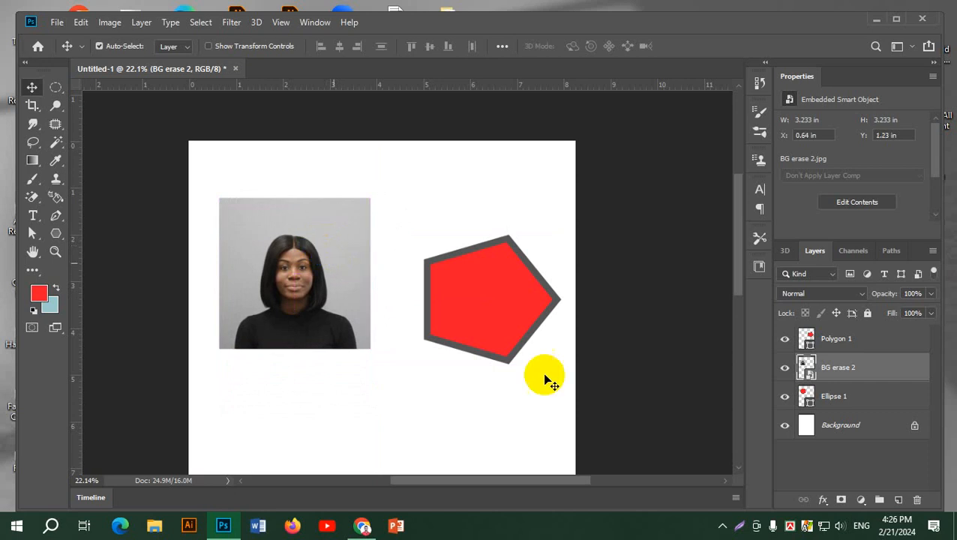
Clip the portrait to the ellipse with a clipping mask and centre it horizontally inside the shape
{"action": "right_click", "coordinate": [899, 371]}
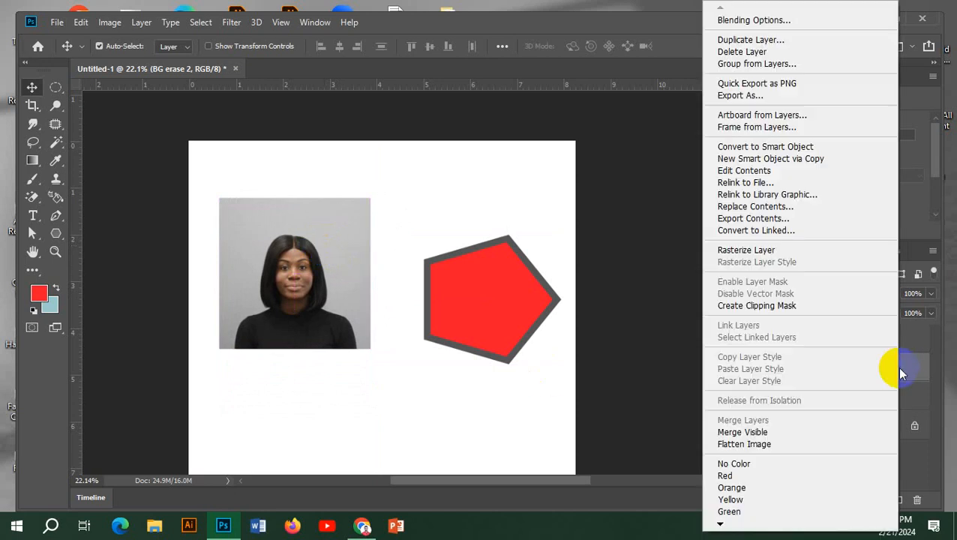
{"action": "left_click", "coordinate": [785, 311]}
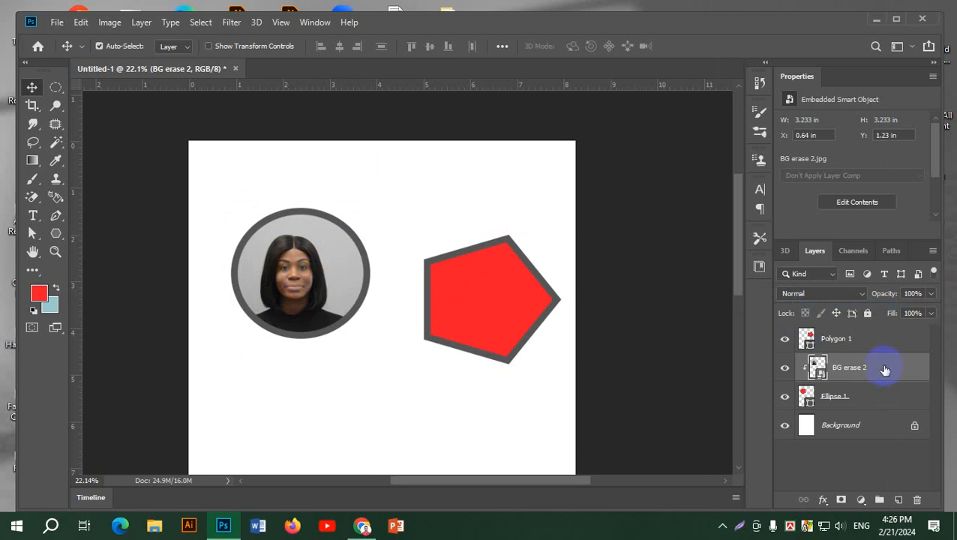
{"action": "key", "text": "ctrl+t"}
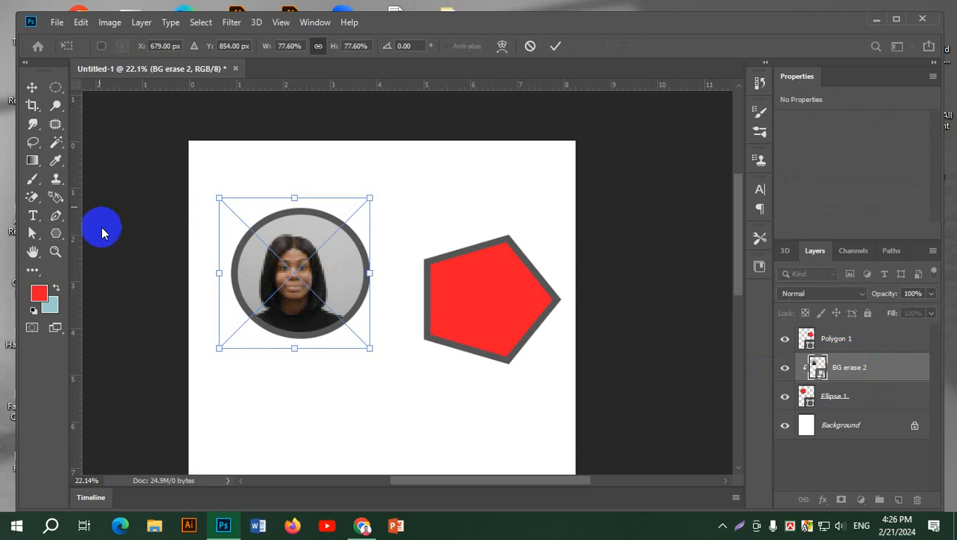
{"action": "mouse_move", "coordinate": [324, 270]}
{"action": "left_mouse_down"}
{"action": "mouse_move", "coordinate": [337, 269]}
{"action": "mouse_move", "coordinate": [328, 258]}
{"action": "mouse_move", "coordinate": [335, 266]}
{"action": "left_mouse_up"}
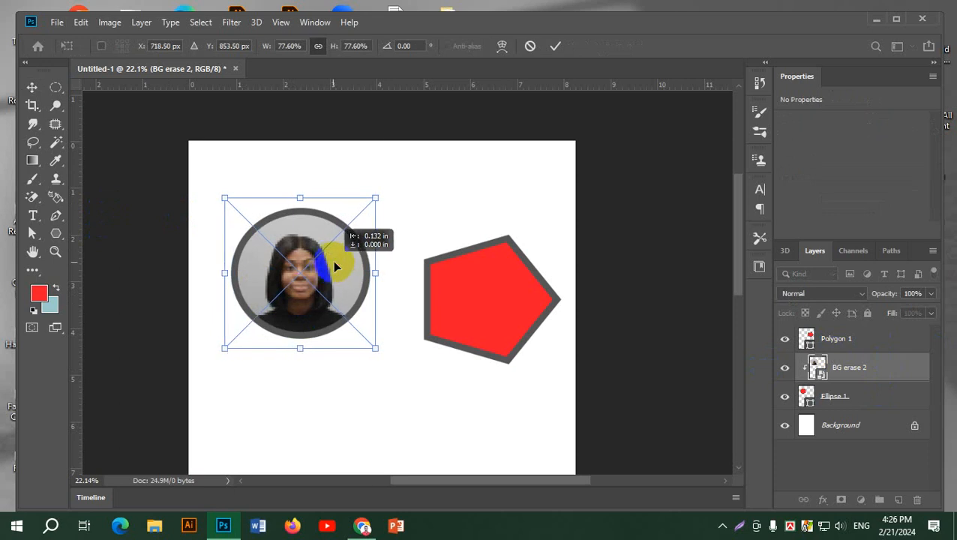
{"action": "left_click", "coordinate": [554, 46]}
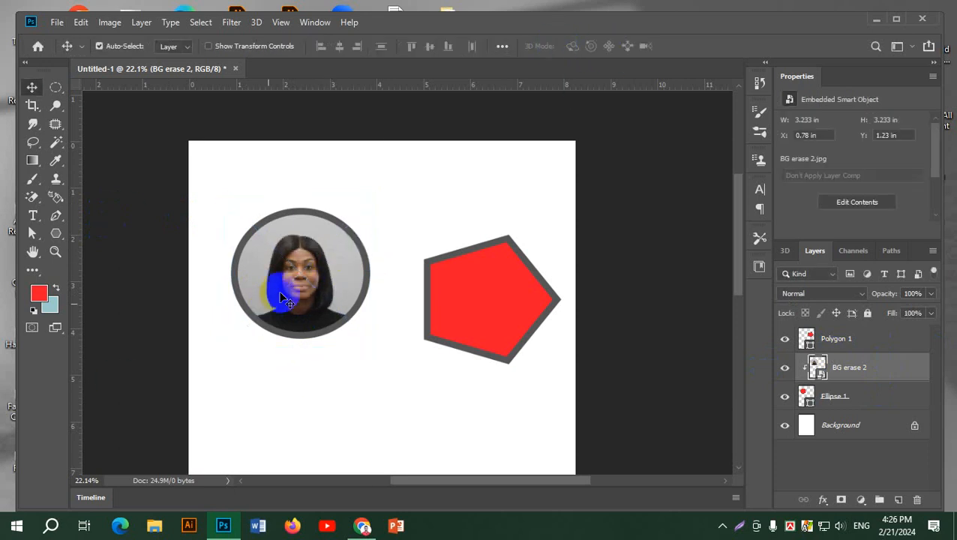
Change the ellipse's stroke to the dotted style and set its width to 21.06 px
{"action": "left_click", "coordinate": [863, 396]}
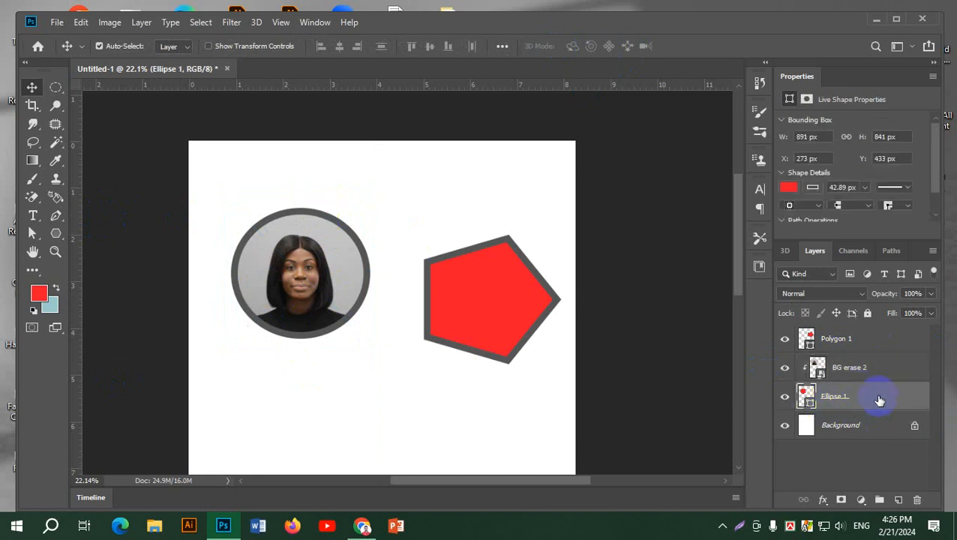
{"action": "left_click", "coordinate": [57, 235]}
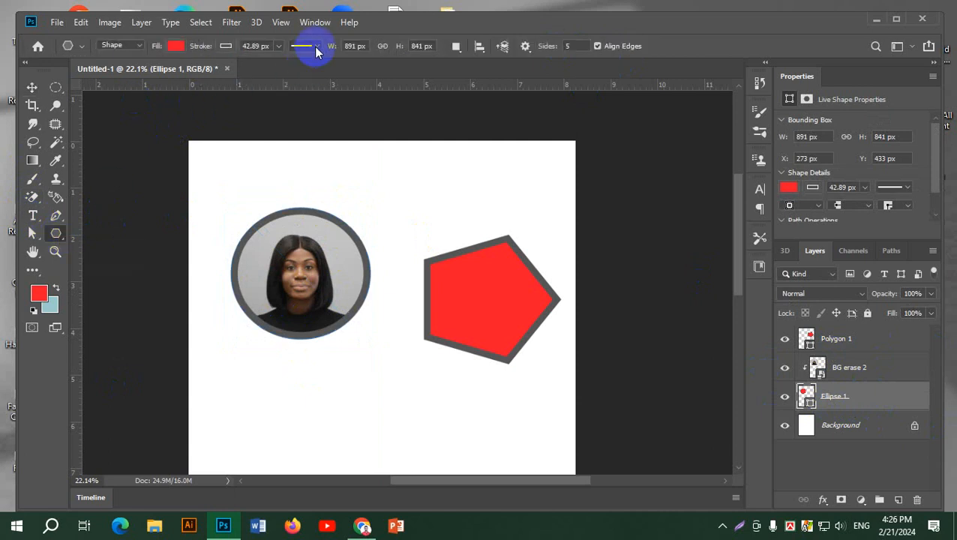
{"action": "left_click", "coordinate": [315, 47]}
{"action": "left_click", "coordinate": [313, 115]}
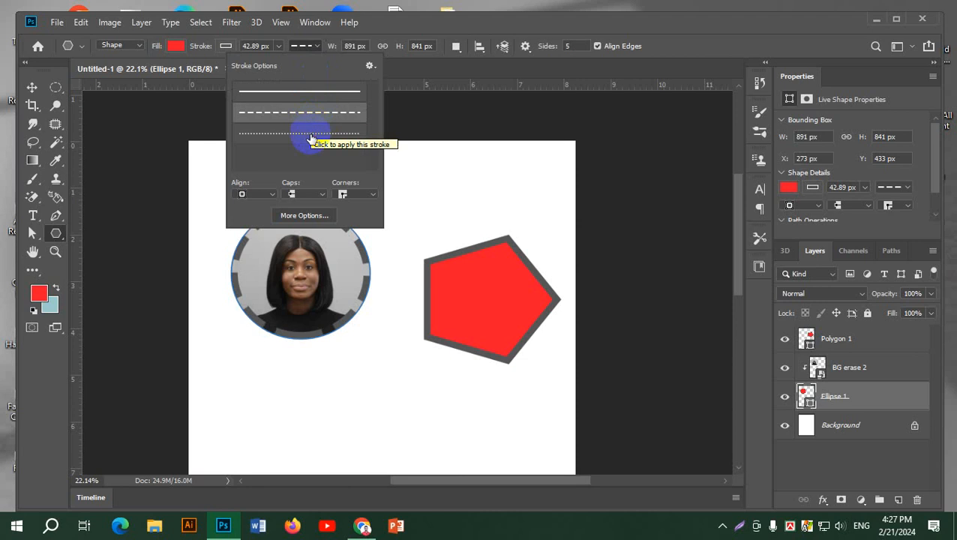
{"action": "left_click", "coordinate": [311, 135]}
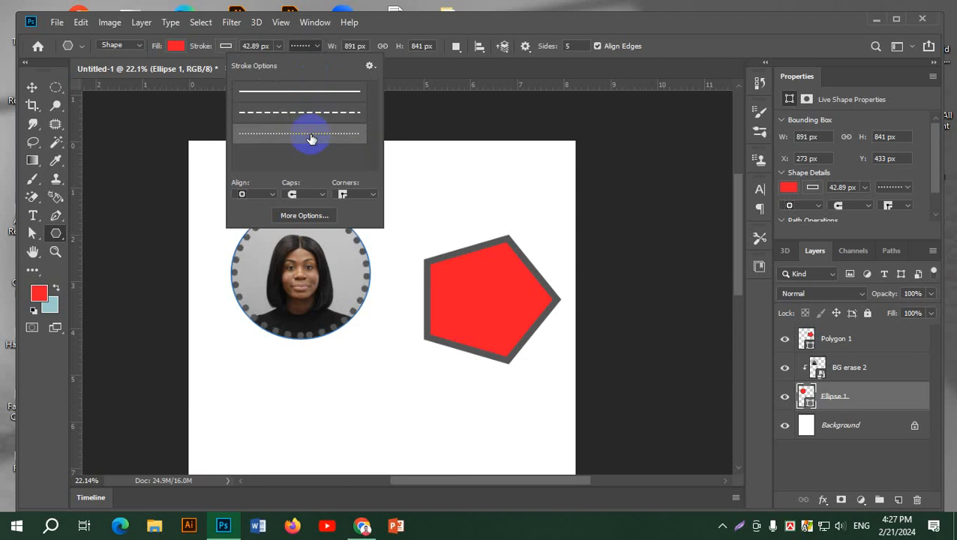
{"action": "left_click", "coordinate": [279, 46]}
{"action": "left_click_drag", "start_coordinate": [271, 67], "coordinate": [268, 67]}
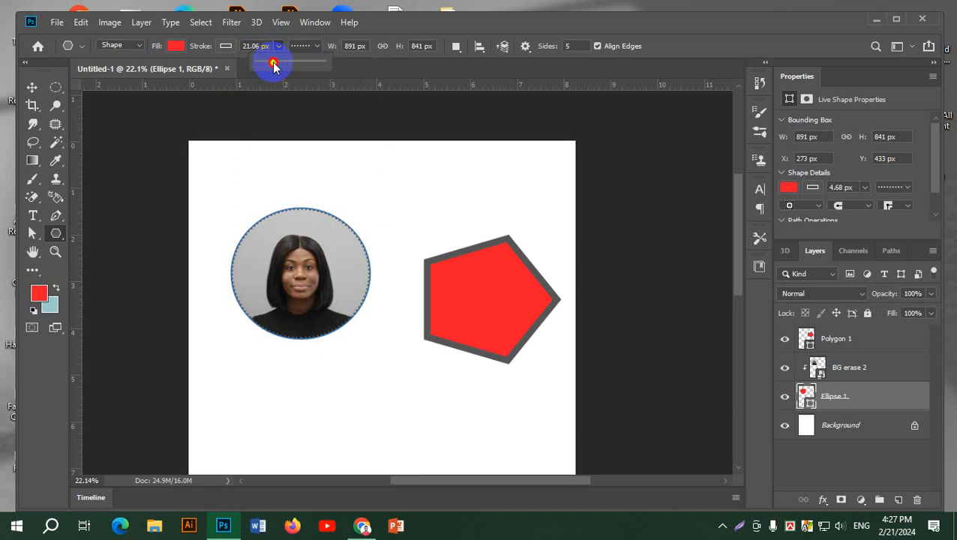
Move the clipped portrait slightly lower inside the dotted ellipse and select the ellipse layer
{"action": "left_click", "coordinate": [32, 88]}
{"action": "left_click", "coordinate": [315, 204]}
{"action": "mouse_move", "coordinate": [259, 270]}
{"action": "left_mouse_down"}
{"action": "mouse_move", "coordinate": [257, 229]}
{"action": "mouse_move", "coordinate": [246, 274]}
{"action": "mouse_move", "coordinate": [274, 276]}
{"action": "mouse_move", "coordinate": [274, 267]}
{"action": "left_mouse_up"}
{"action": "left_click", "coordinate": [872, 403]}
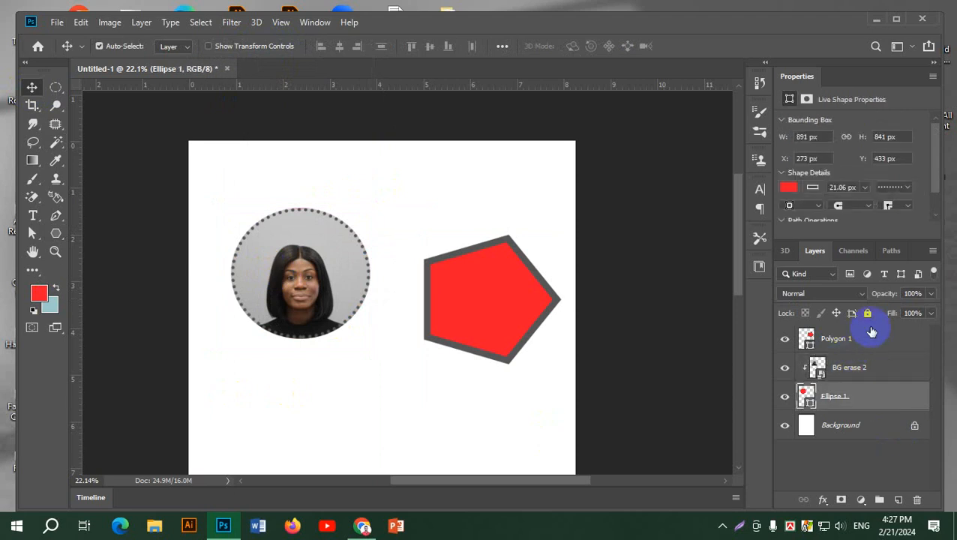
Move the red pentagon level with the ellipse and place BG erase 3.jpg as an embedded image above the pentagon layer
{"action": "left_click", "coordinate": [898, 338]}
{"action": "left_click_drag", "start_coordinate": [504, 286], "coordinate": [480, 266]}
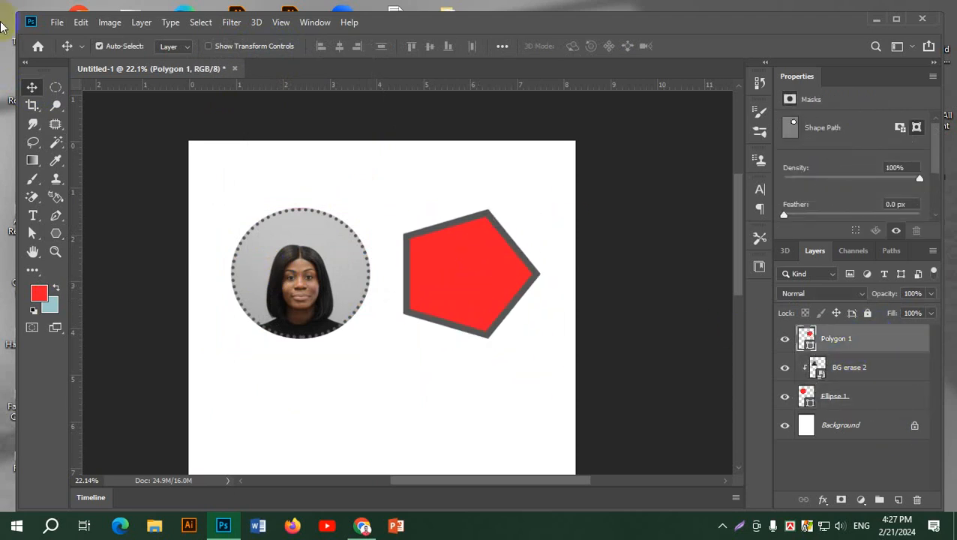
{"action": "left_click", "coordinate": [58, 23]}
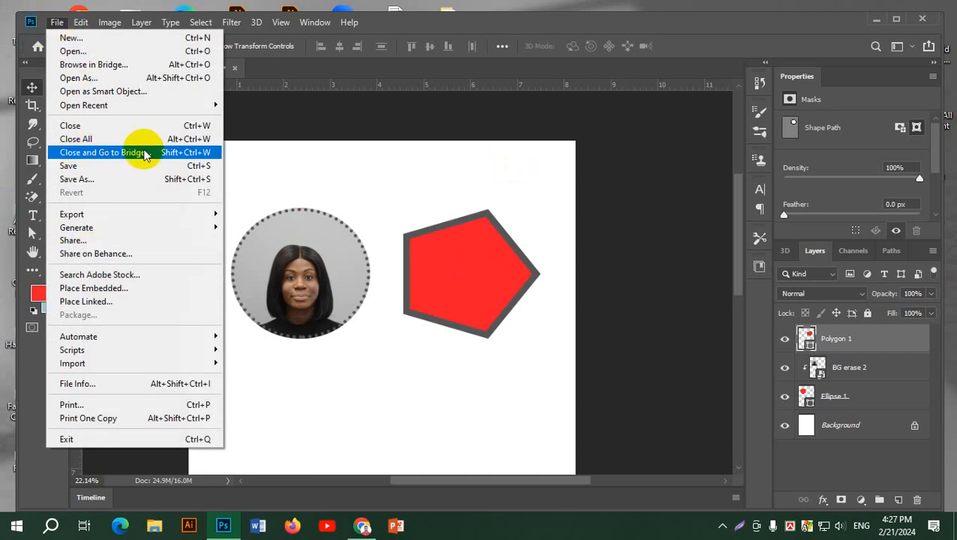
{"action": "left_click", "coordinate": [101, 290]}
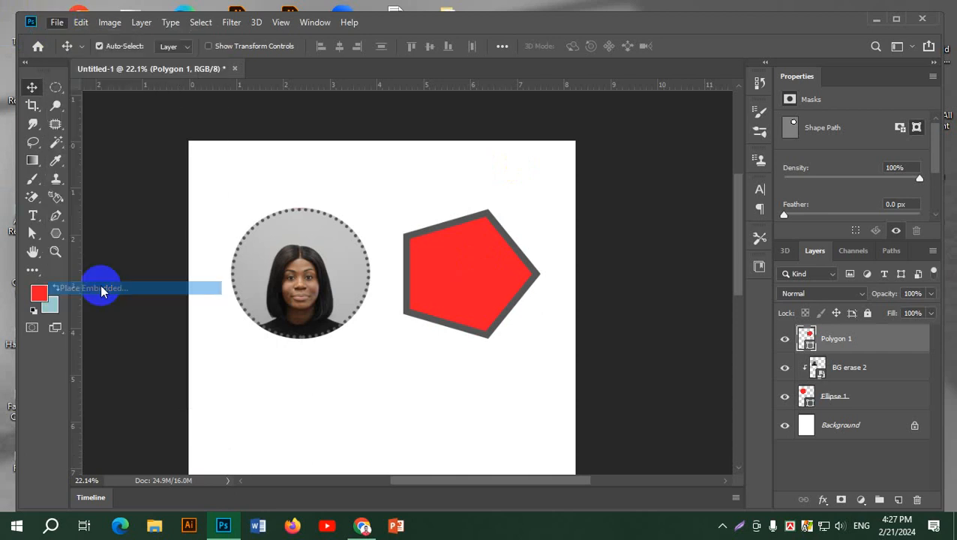
{"action": "left_click", "coordinate": [617, 213]}
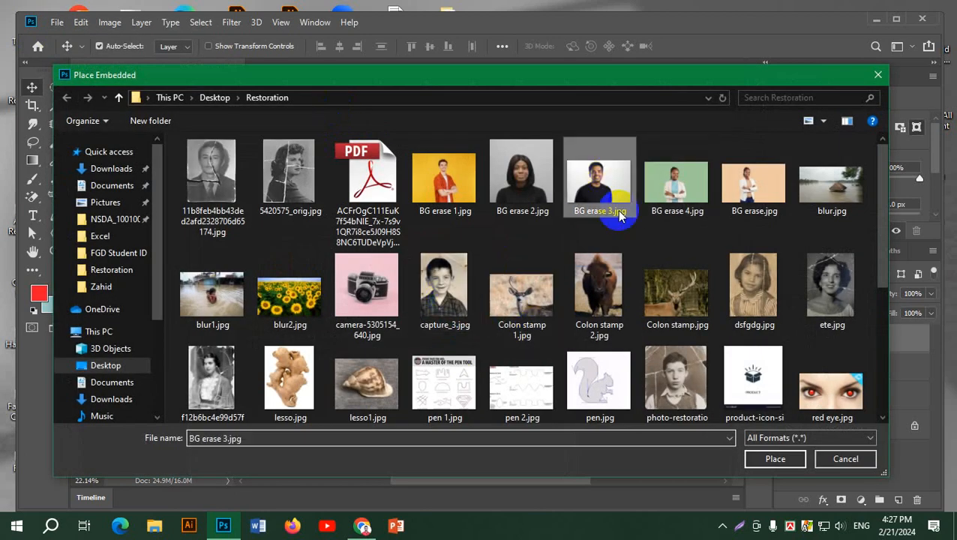
{"action": "left_click", "coordinate": [775, 459]}
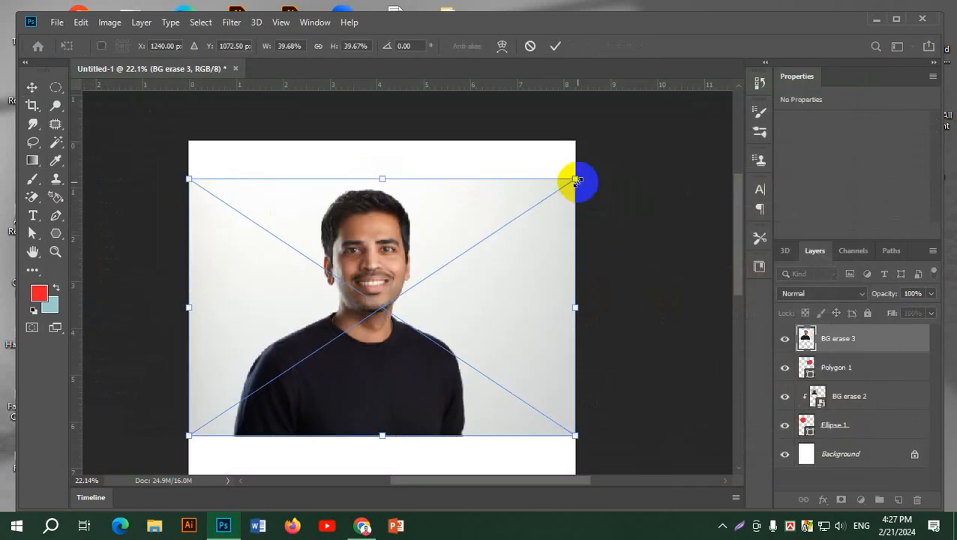
Scale the placed photo down to about 22.1% and position it over the pentagon
{"action": "left_click_drag", "start_coordinate": [575, 179], "coordinate": [455, 259]}
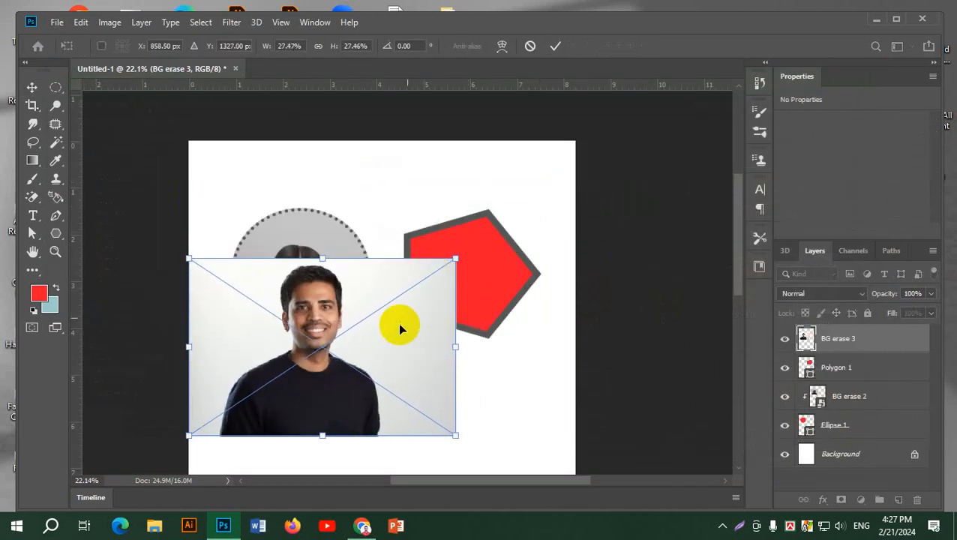
{"action": "left_click_drag", "start_coordinate": [400, 328], "coordinate": [558, 263]}
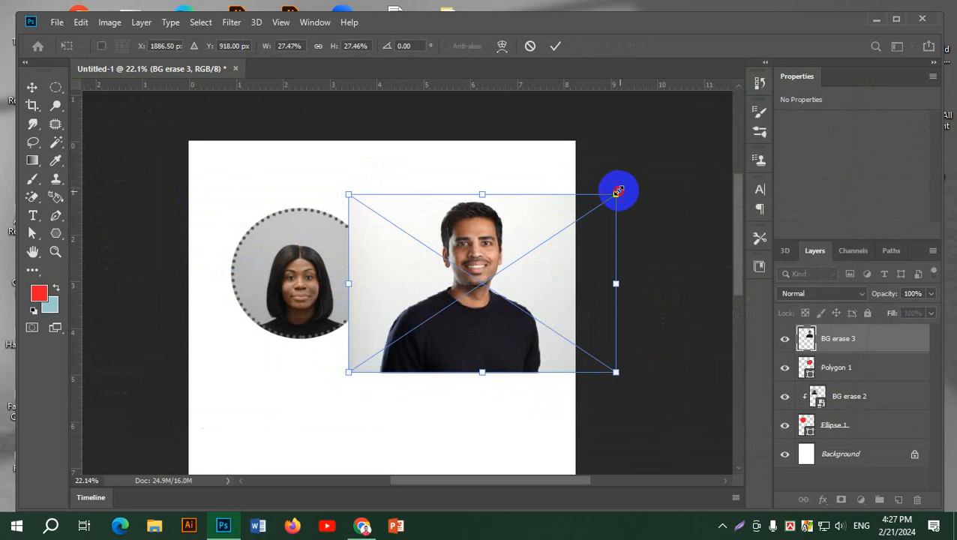
{"action": "left_click_drag", "start_coordinate": [616, 191], "coordinate": [572, 231]}
{"action": "left_click_drag", "start_coordinate": [501, 291], "coordinate": [524, 263]}
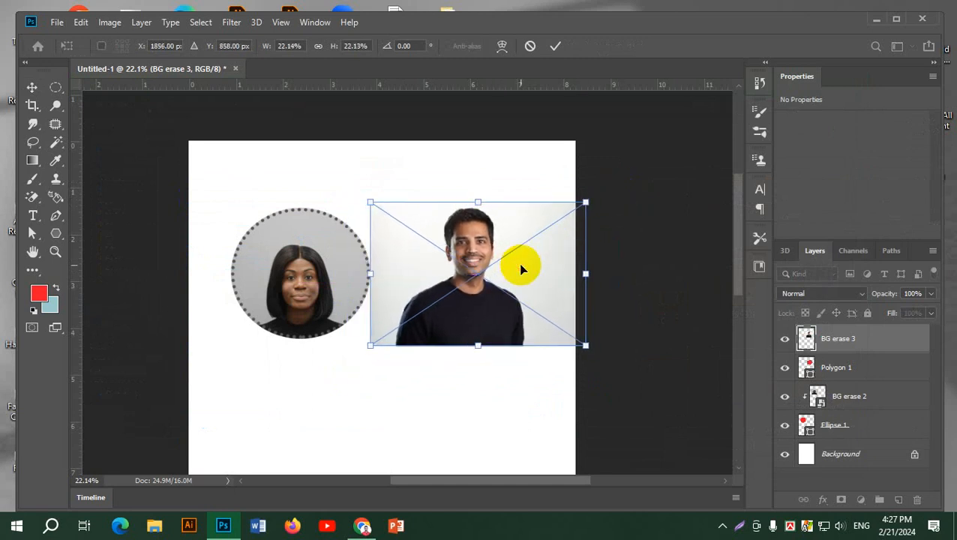
{"action": "left_click", "coordinate": [562, 47]}
Shift the photo slightly lower over the pentagon and enlarge it to about 23.3% so that it covers the whole shape
{"action": "left_click_drag", "start_coordinate": [479, 238], "coordinate": [507, 288]}
{"action": "left_click", "coordinate": [473, 243]}
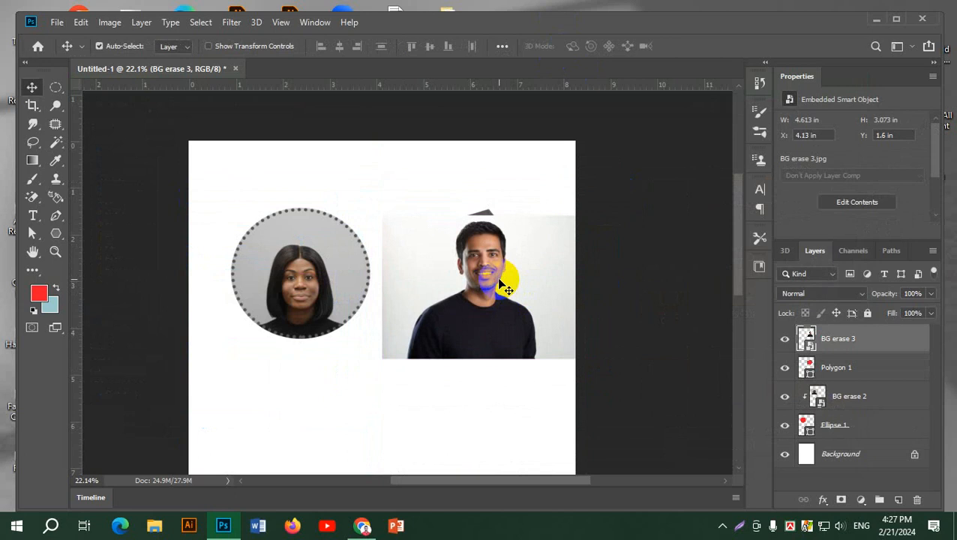
{"action": "key", "text": "ctrl+t"}
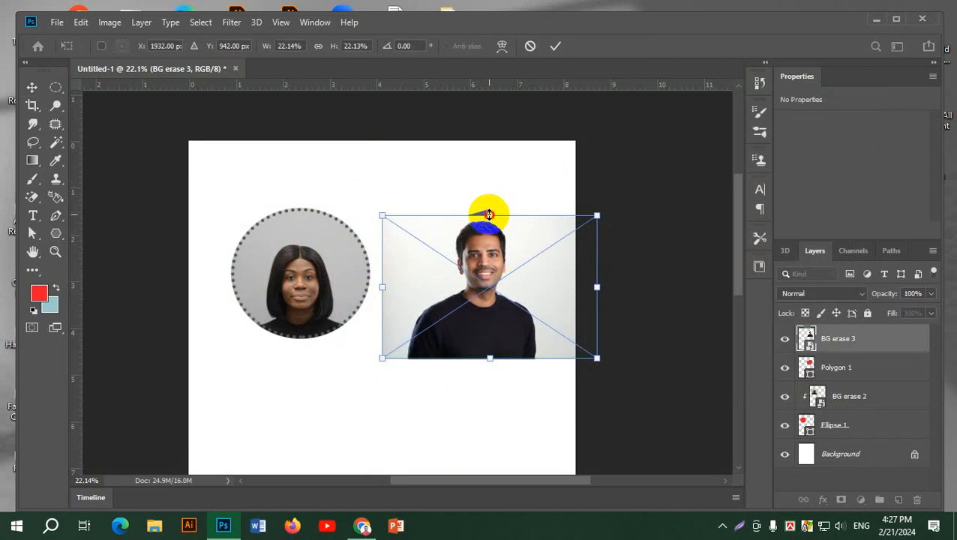
{"action": "left_click_drag", "start_coordinate": [488, 215], "coordinate": [489, 207]}
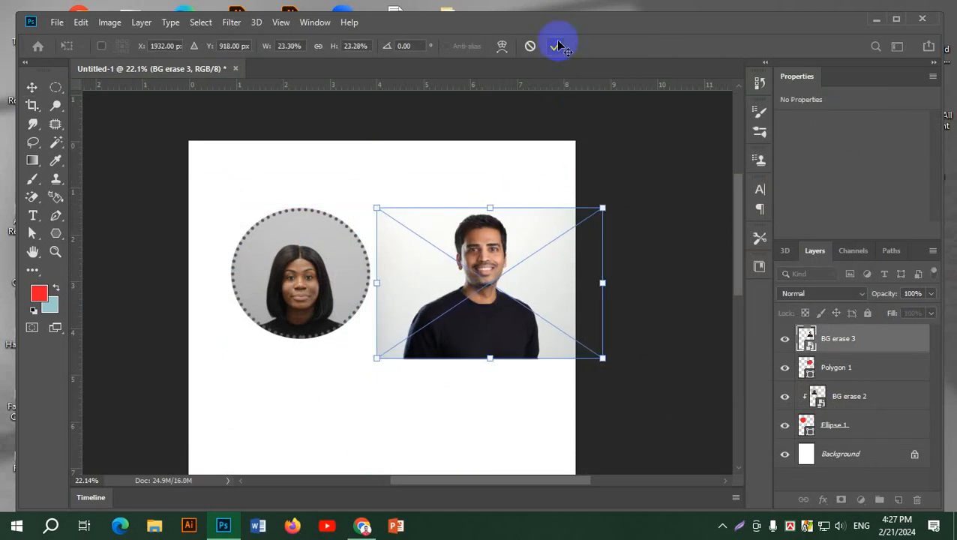
{"action": "left_click", "coordinate": [555, 45]}
Clip the photo to the pentagon with a clipping mask, and shift the pentagon and photo slightly up and to the left
{"action": "right_click", "coordinate": [877, 340]}
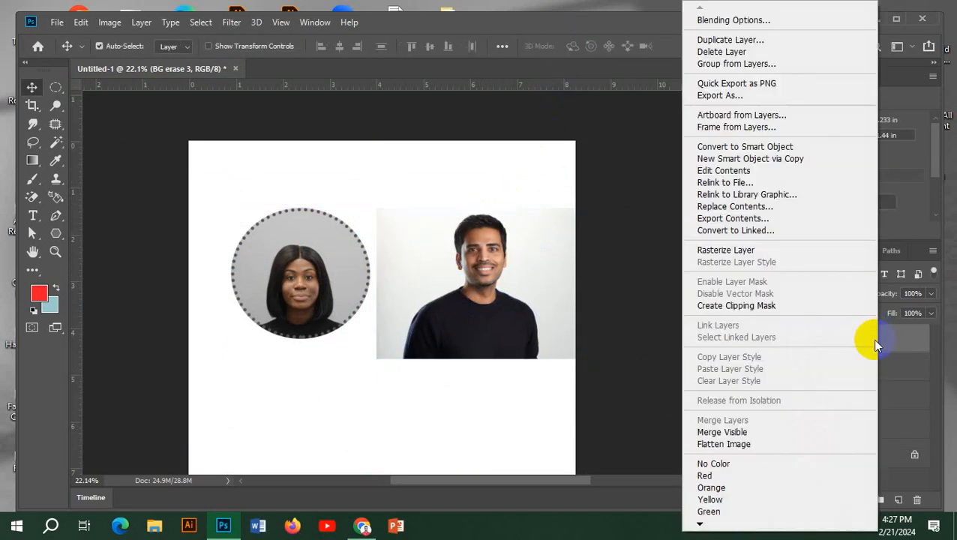
{"action": "left_click", "coordinate": [739, 307]}
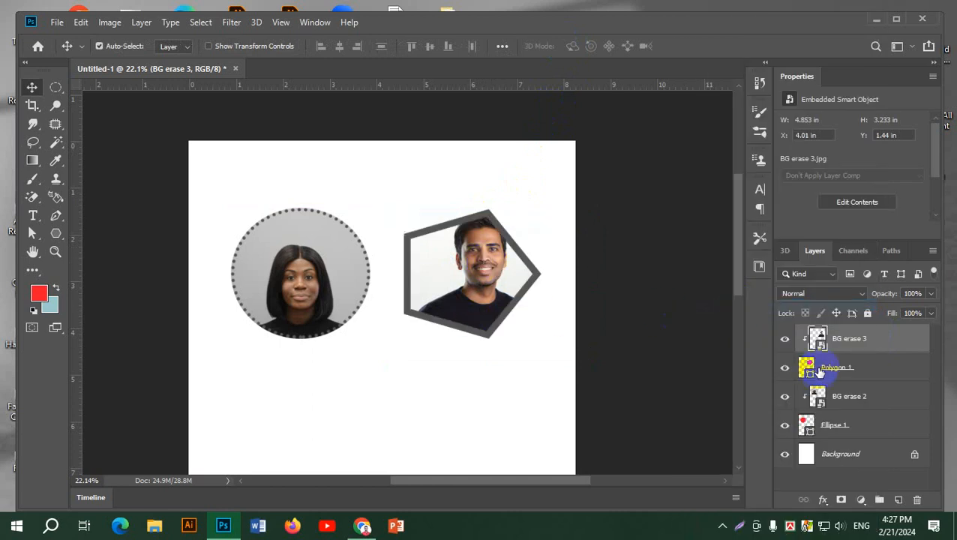
{"action": "left_click", "coordinate": [872, 369], "text": "shift"}
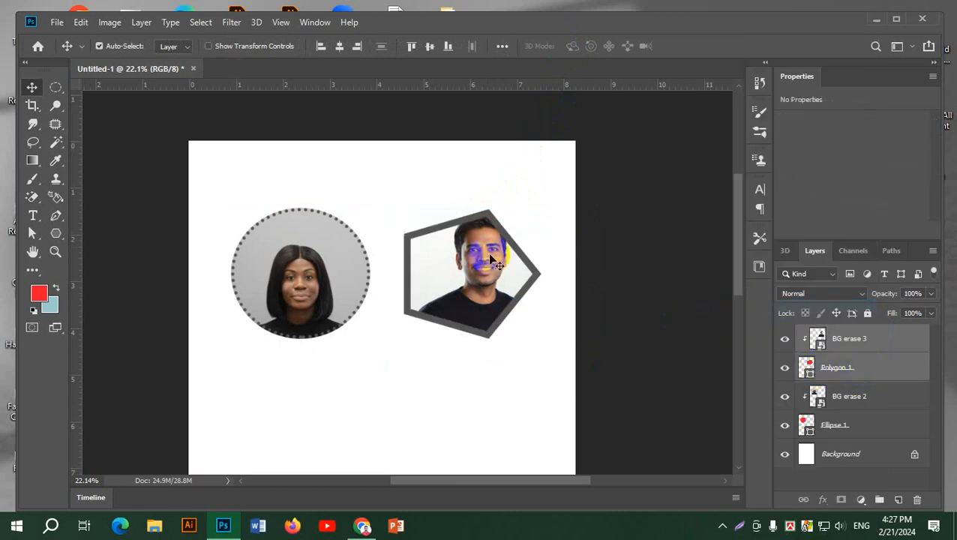
{"action": "mouse_move", "coordinate": [479, 267]}
{"action": "left_mouse_down"}
{"action": "mouse_move", "coordinate": [474, 410]}
{"action": "mouse_move", "coordinate": [566, 267]}
{"action": "mouse_move", "coordinate": [558, 225]}
{"action": "mouse_move", "coordinate": [480, 213]}
{"action": "mouse_move", "coordinate": [484, 240]}
{"action": "mouse_move", "coordinate": [342, 363]}
{"action": "mouse_move", "coordinate": [506, 207]}
{"action": "mouse_move", "coordinate": [390, 274]}
{"action": "mouse_move", "coordinate": [438, 241]}
{"action": "mouse_move", "coordinate": [465, 259]}
{"action": "left_mouse_up"}
{"action": "left_click", "coordinate": [690, 407]}
{"action": "left_click", "coordinate": [870, 339]}
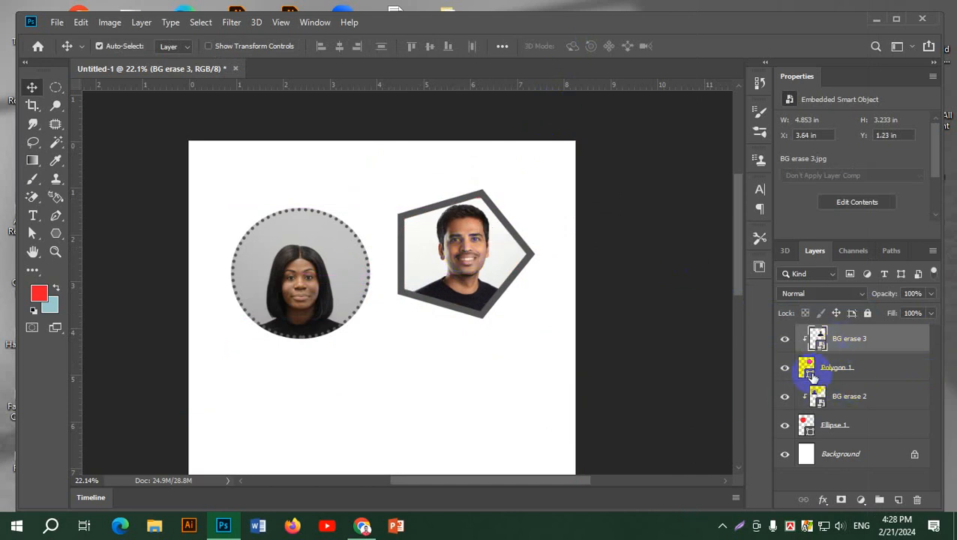
Resize the pentagon shape to about 94.4% width and 98.9% height around the clipped photo
{"action": "left_click", "coordinate": [838, 375]}
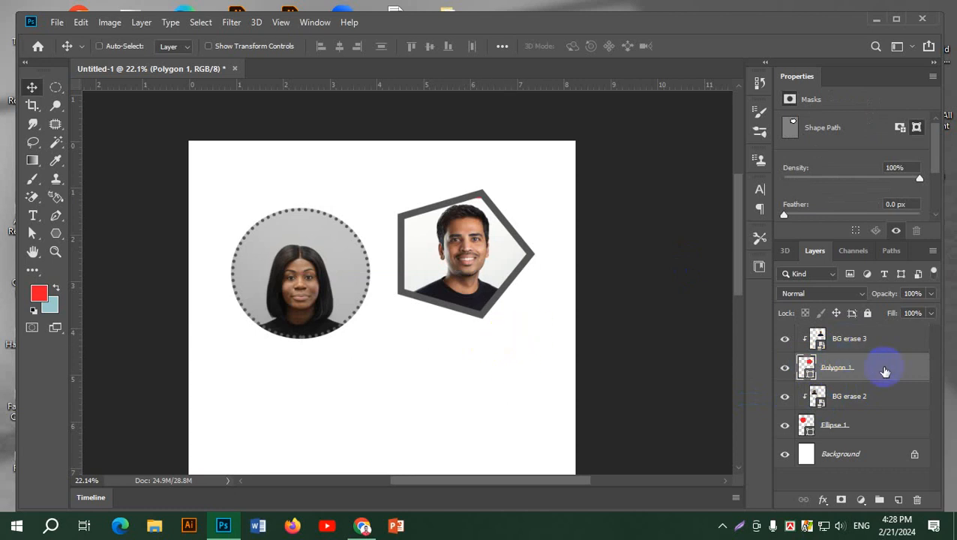
{"action": "key", "text": "ctrl+t"}
{"action": "mouse_move", "coordinate": [534, 192]}
{"action": "left_mouse_down"}
{"action": "mouse_move", "coordinate": [577, 145]}
{"action": "mouse_move", "coordinate": [478, 240]}
{"action": "mouse_move", "coordinate": [551, 174]}
{"action": "mouse_move", "coordinate": [542, 197]}
{"action": "mouse_move", "coordinate": [529, 188]}
{"action": "left_mouse_up"}
{"action": "left_click_drag", "start_coordinate": [529, 190], "coordinate": [528, 191]}
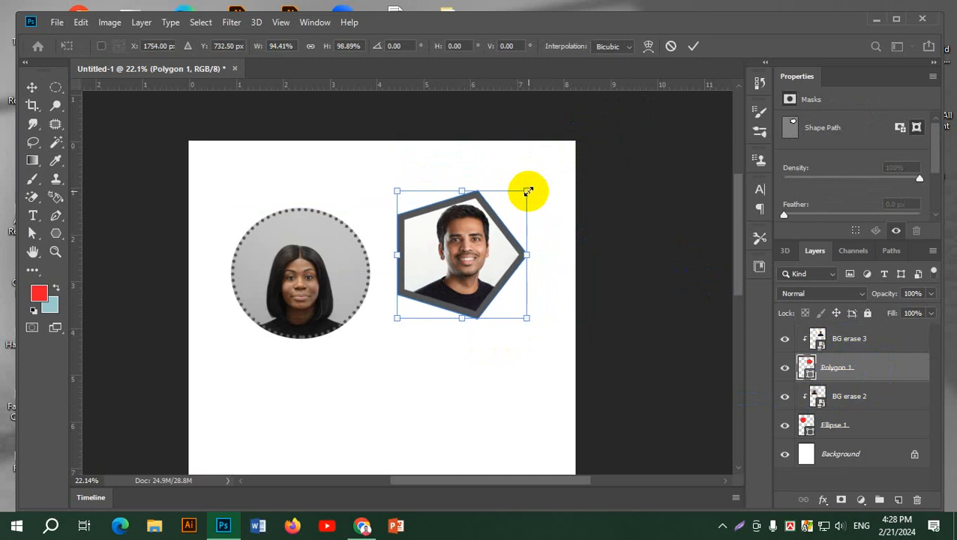
{"action": "left_click", "coordinate": [692, 48]}
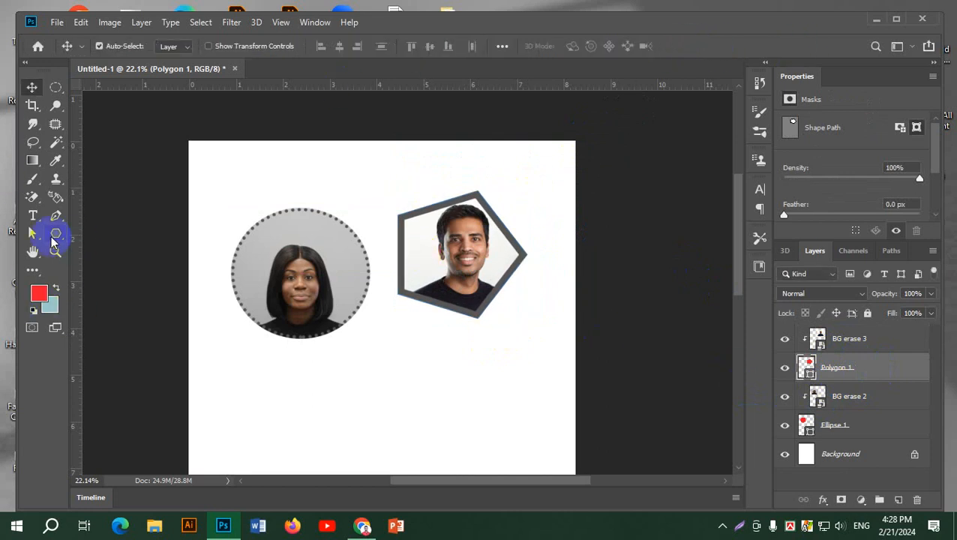
Try several stroke colours on the pentagon and set its outline to purple
{"action": "left_click", "coordinate": [54, 236]}
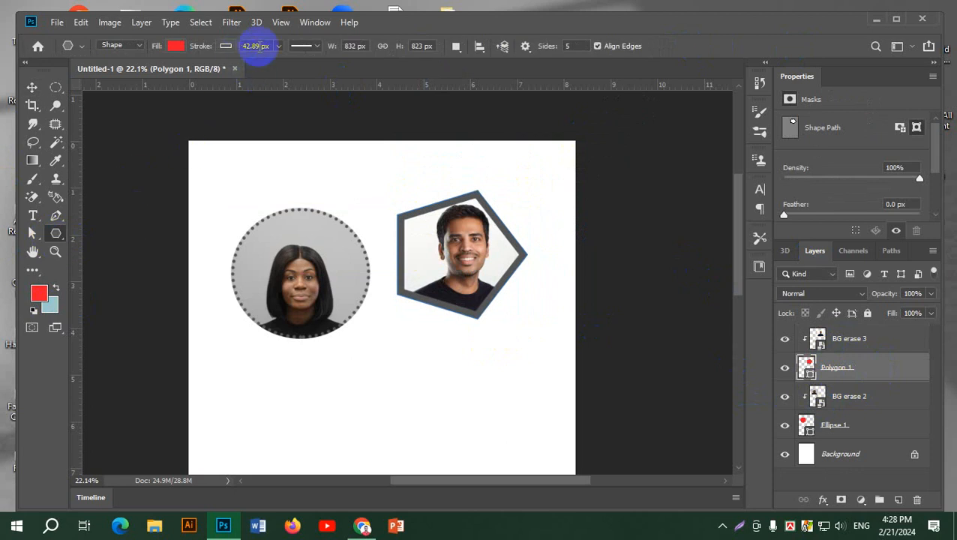
{"action": "left_click", "coordinate": [226, 46]}
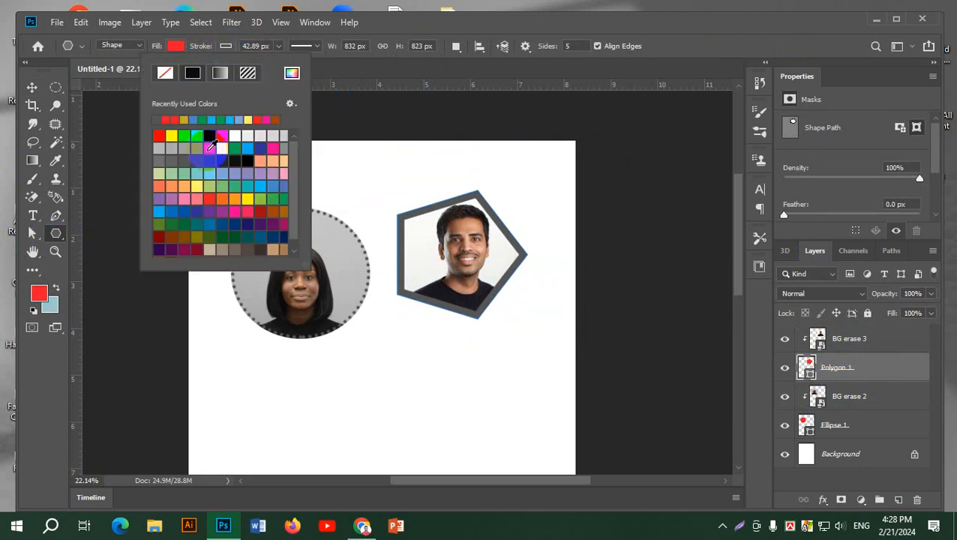
{"action": "left_click", "coordinate": [207, 135]}
{"action": "left_click", "coordinate": [247, 148]}
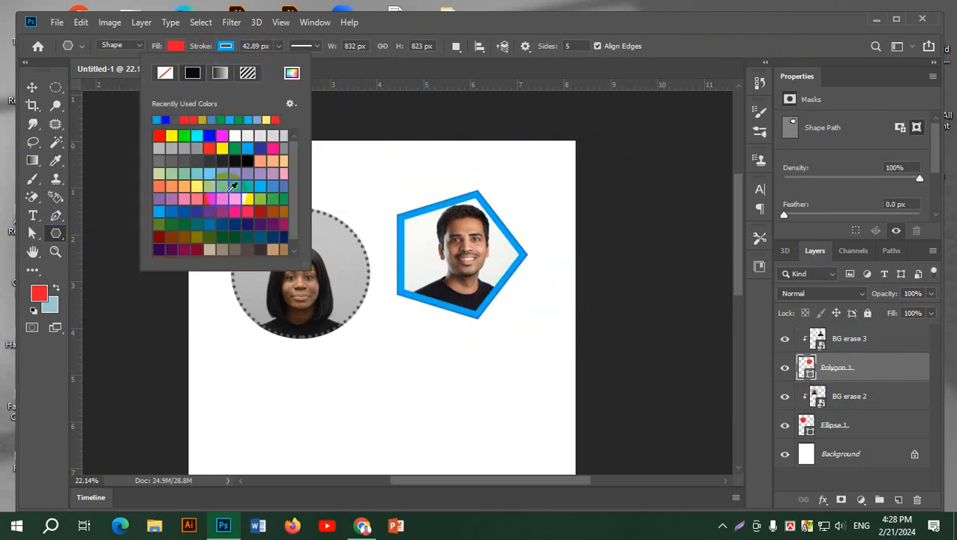
{"action": "left_click", "coordinate": [234, 199]}
{"action": "left_click", "coordinate": [216, 201]}
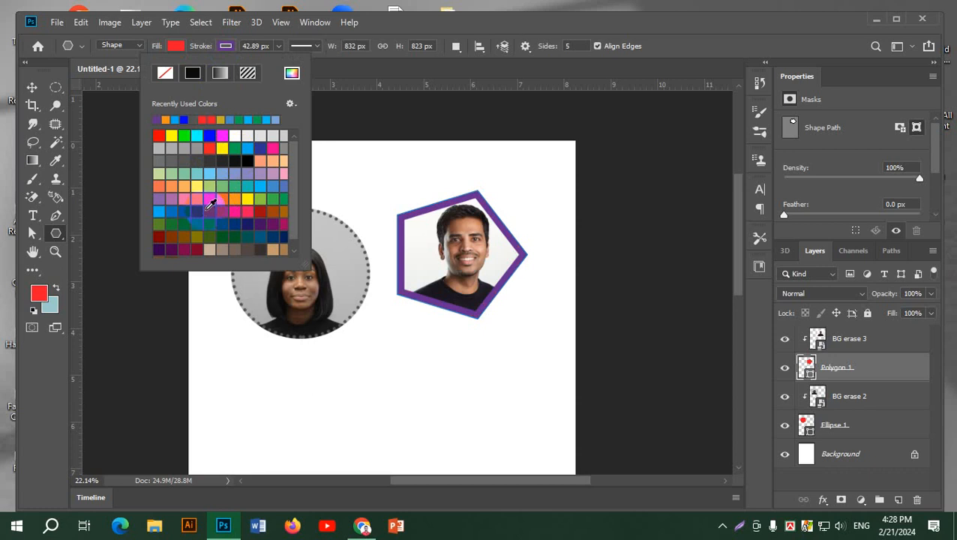
Try the dotted and dashed stroke styles on the pentagon and return it to the solid line
{"action": "left_click", "coordinate": [315, 46]}
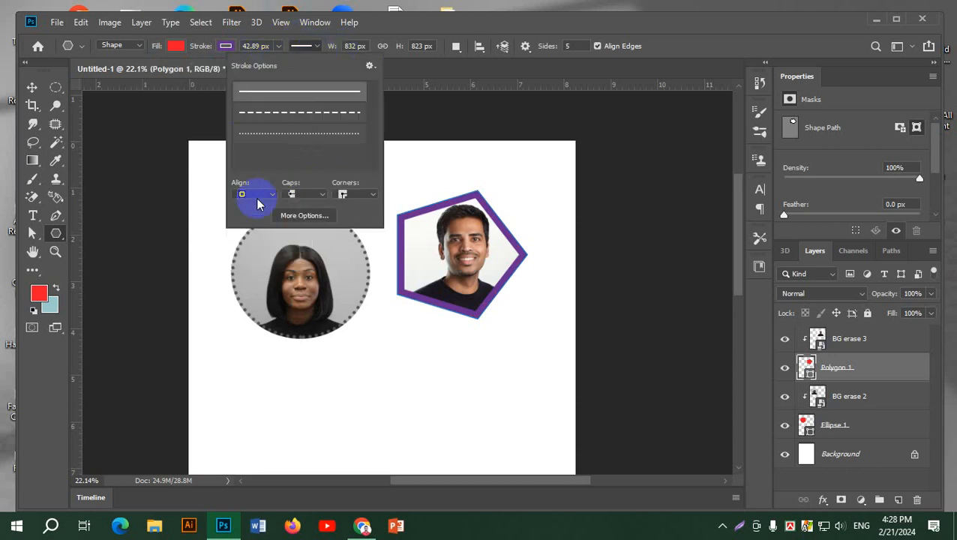
{"action": "left_click", "coordinate": [287, 135]}
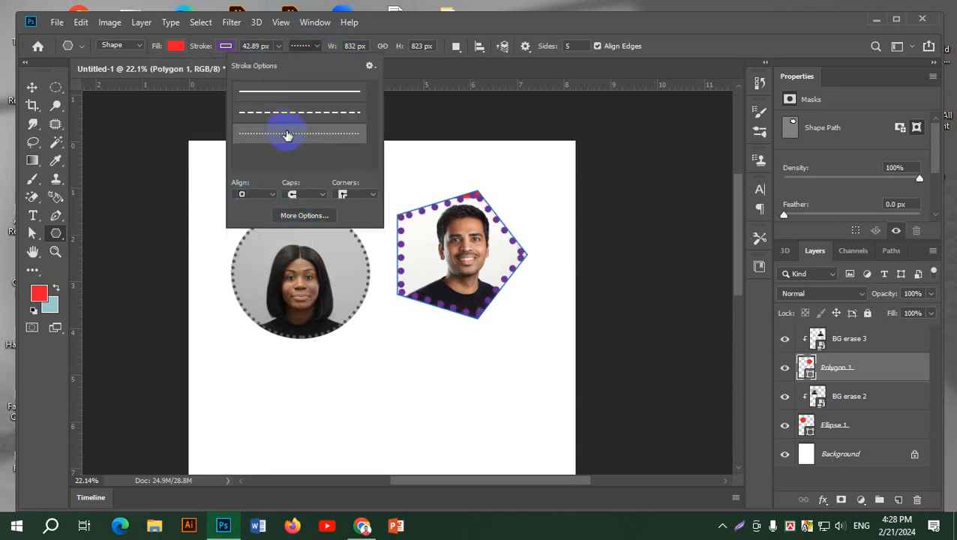
{"action": "left_click", "coordinate": [294, 114]}
{"action": "left_click", "coordinate": [300, 137]}
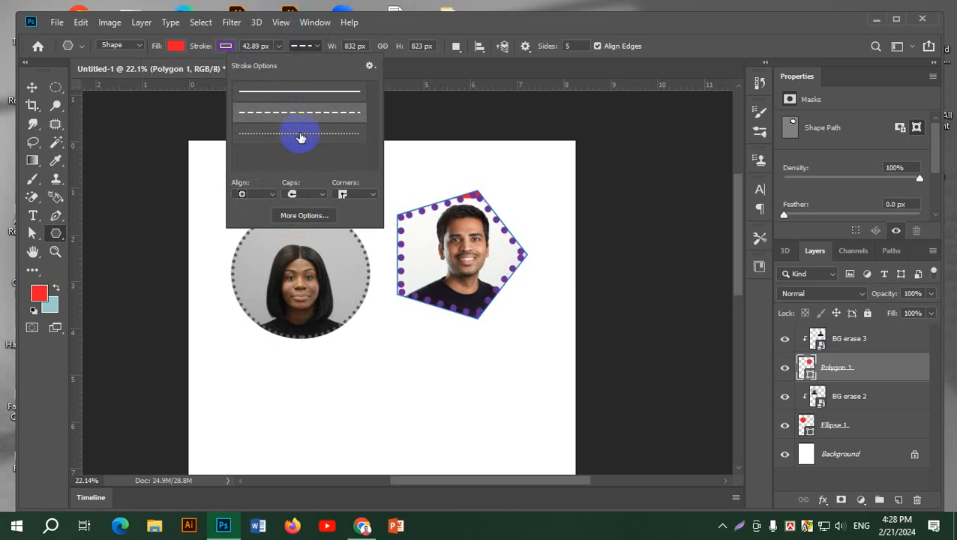
{"action": "left_click", "coordinate": [297, 100]}
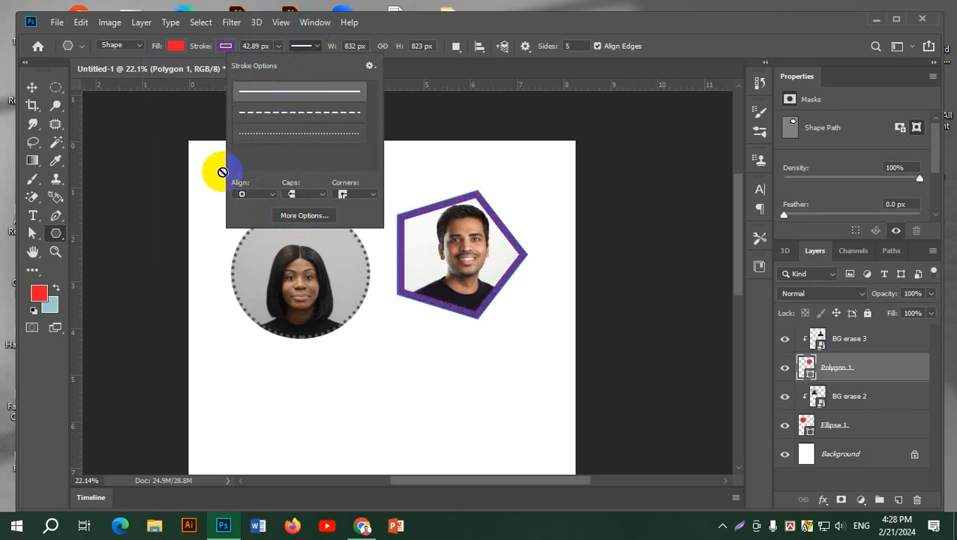
Give the pentagon's stroke a dashed line with dash 4, gap 2 and round caps in the detailed stroke options
{"action": "left_click", "coordinate": [307, 223]}
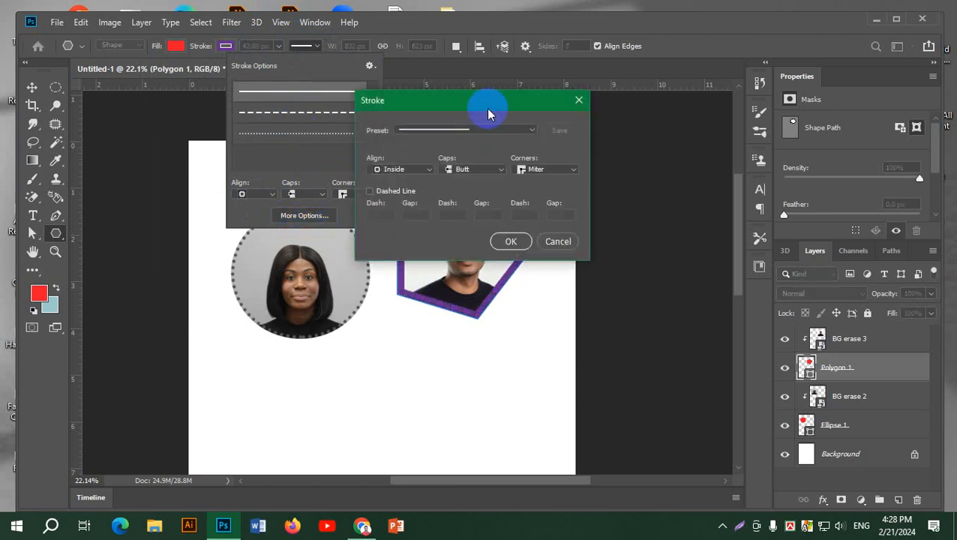
{"action": "mouse_move", "coordinate": [487, 107]}
{"action": "left_mouse_down"}
{"action": "mouse_move", "coordinate": [188, 124]}
{"action": "mouse_move", "coordinate": [227, 141]}
{"action": "left_mouse_up"}
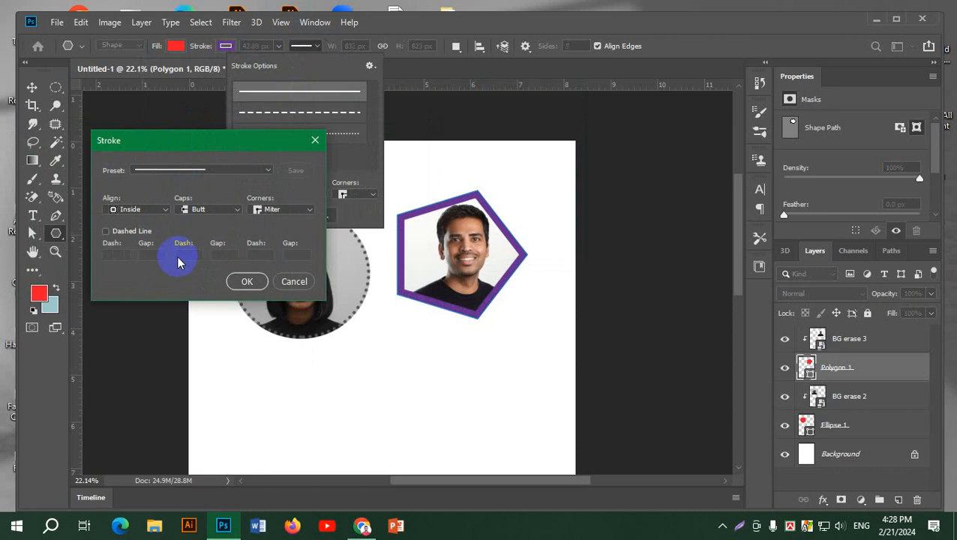
{"action": "left_click", "coordinate": [267, 175]}
{"action": "left_click", "coordinate": [197, 199]}
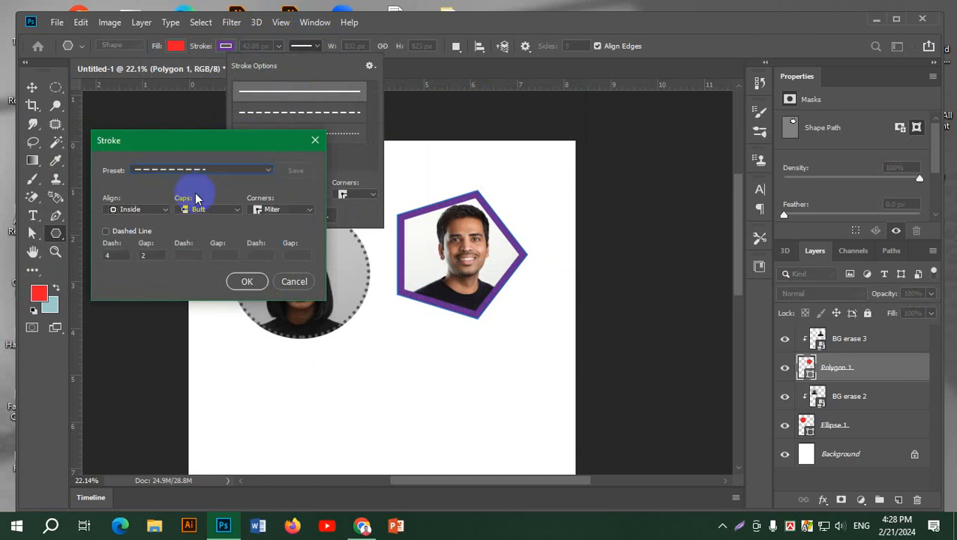
{"action": "left_click", "coordinate": [234, 214]}
{"action": "left_click", "coordinate": [210, 233]}
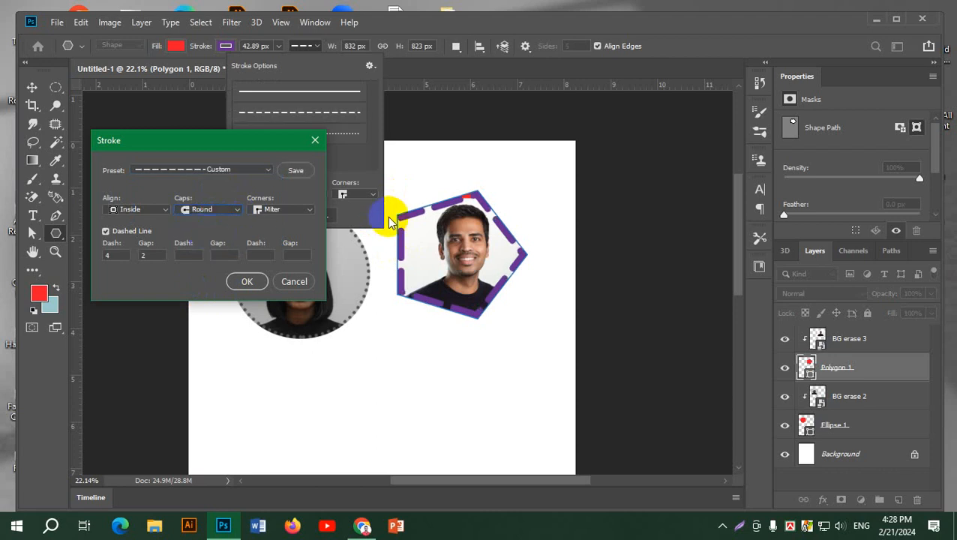
Try the outside and inside alignments for the pentagon's dashed stroke and set its alignment to Center
{"action": "left_click", "coordinate": [218, 211]}
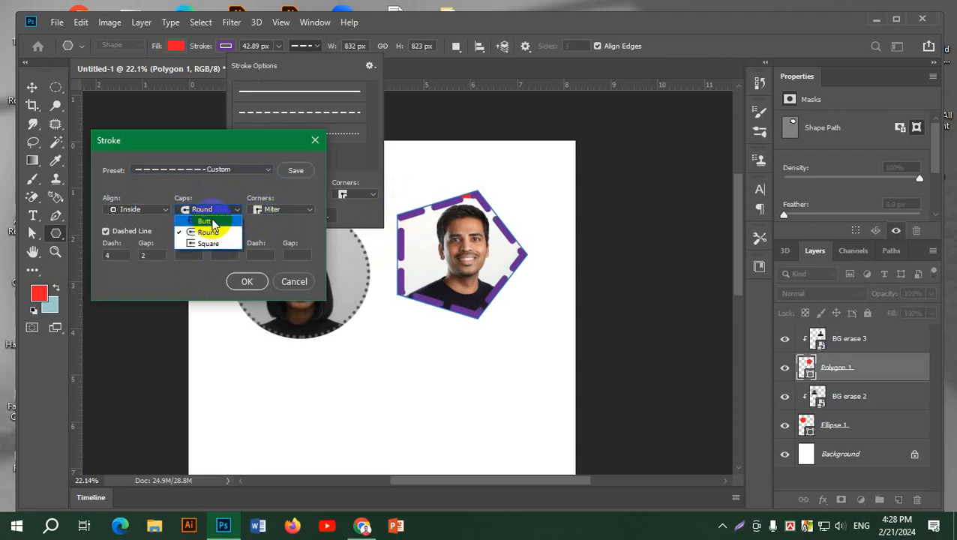
{"action": "left_click", "coordinate": [140, 210]}
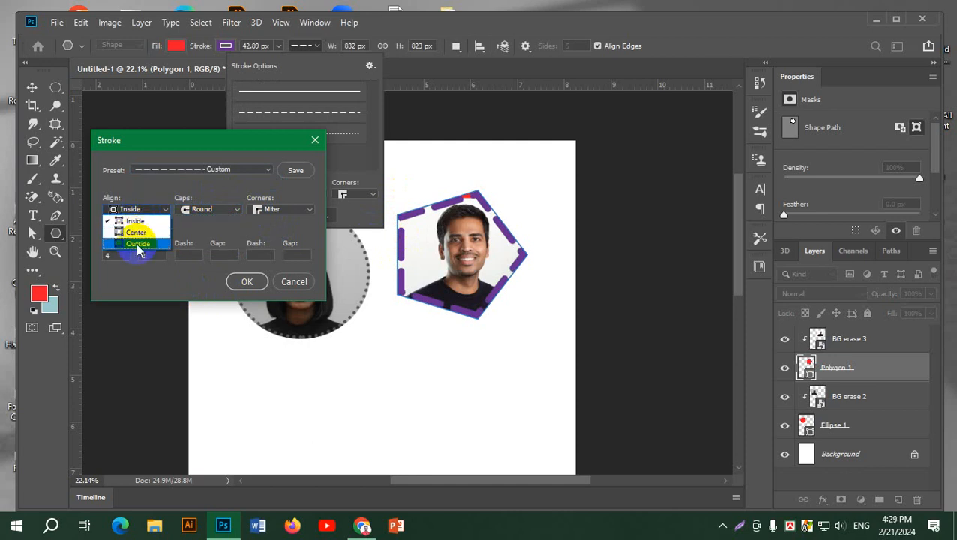
{"action": "left_click", "coordinate": [138, 245]}
{"action": "type", "text": "2"}
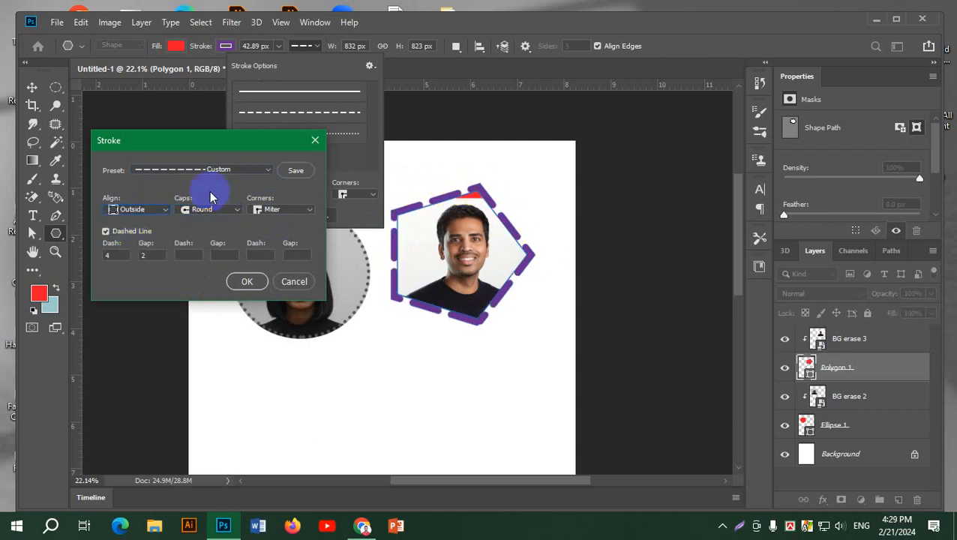
{"action": "left_click", "coordinate": [156, 211]}
{"action": "left_click", "coordinate": [140, 217]}
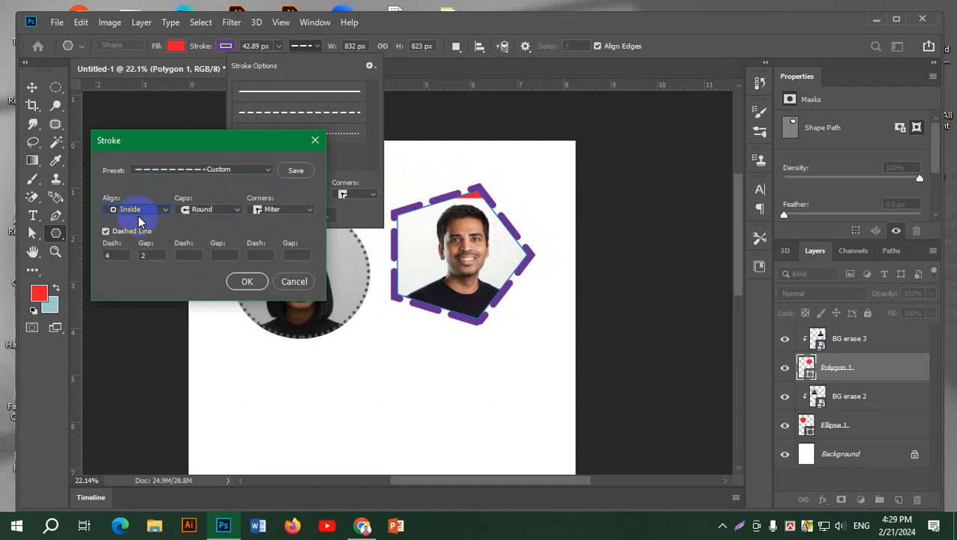
{"action": "left_click", "coordinate": [148, 216]}
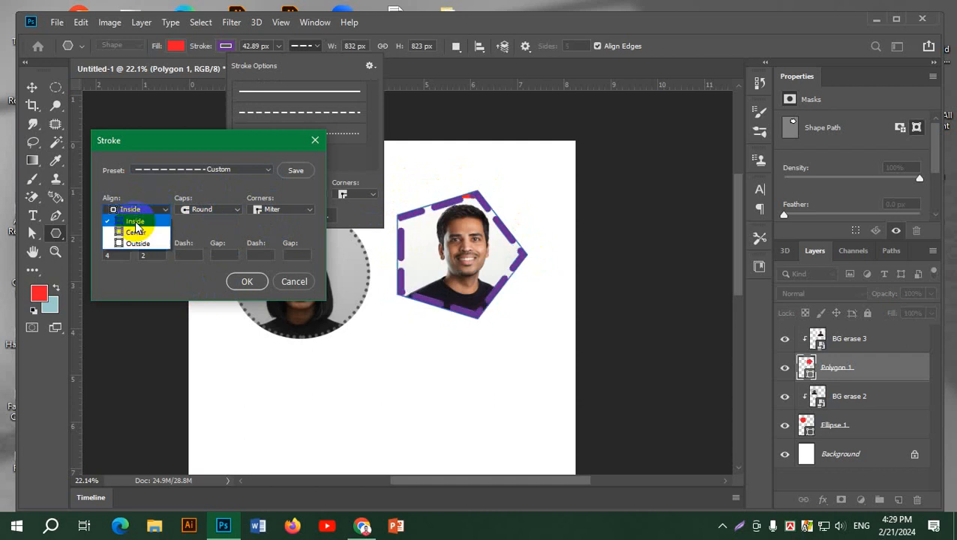
{"action": "left_click", "coordinate": [137, 229]}
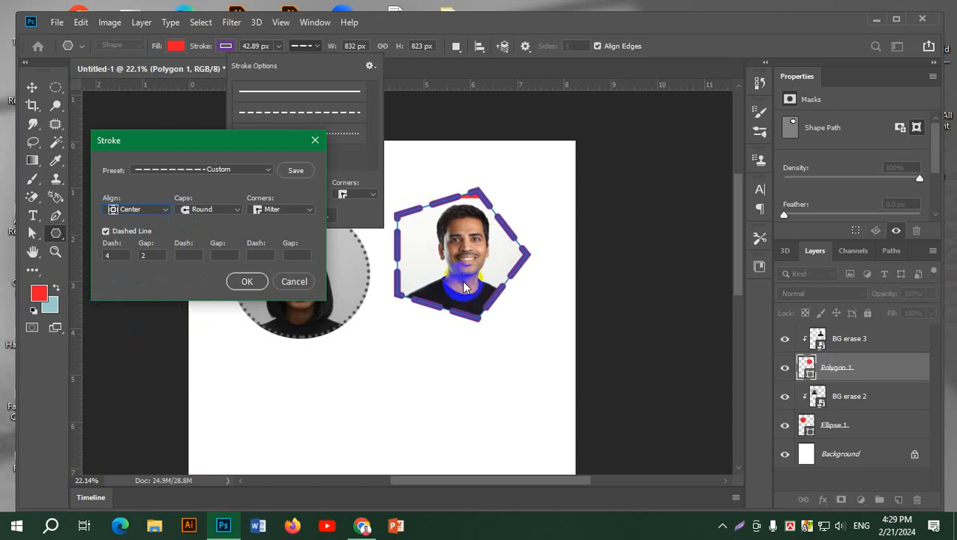
Set the pentagon's dashed stroke to dash 3.76 and gap 1.99, and apply the stroke options
{"action": "left_click", "coordinate": [196, 255]}
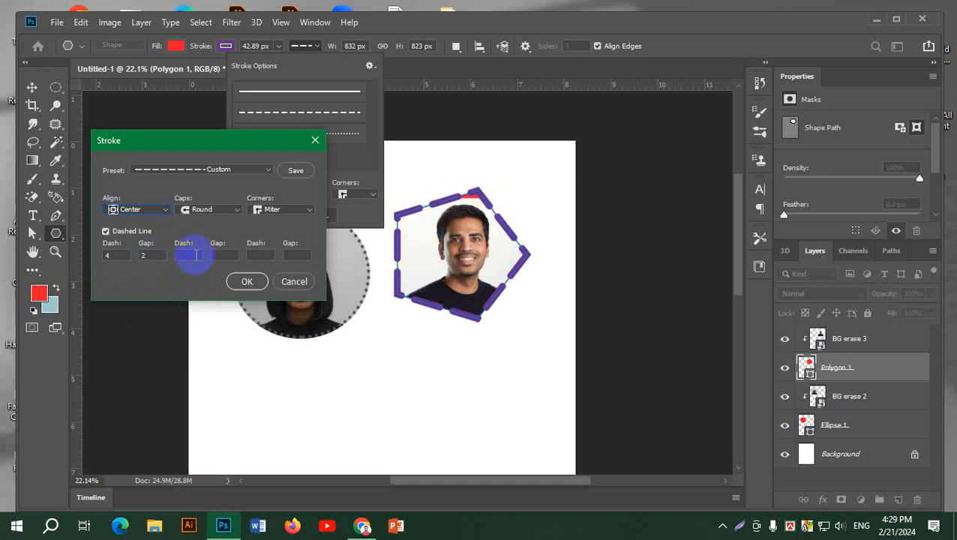
{"action": "left_click", "coordinate": [122, 255]}
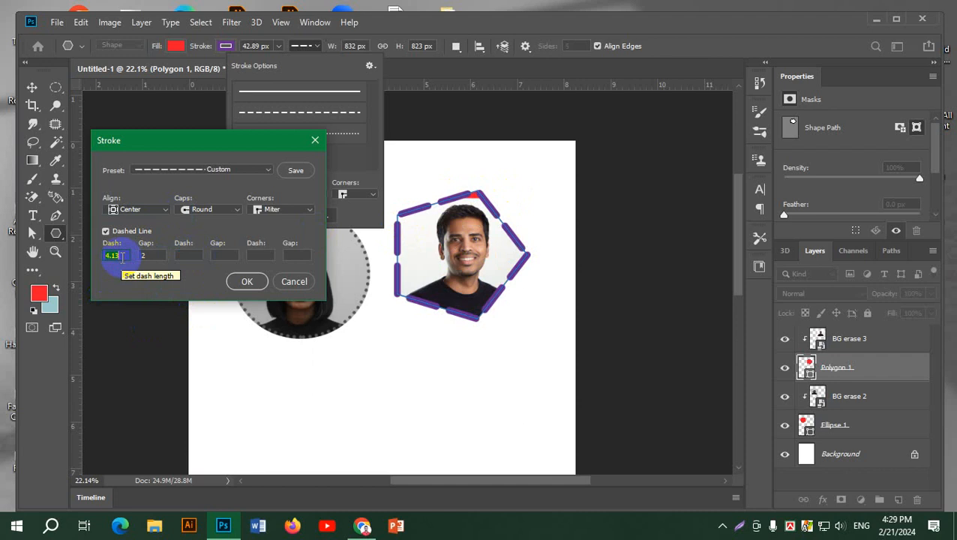
{"action": "scroll", "coordinate": [121, 256], "scroll_direction": "down", "scroll_amount": 2}
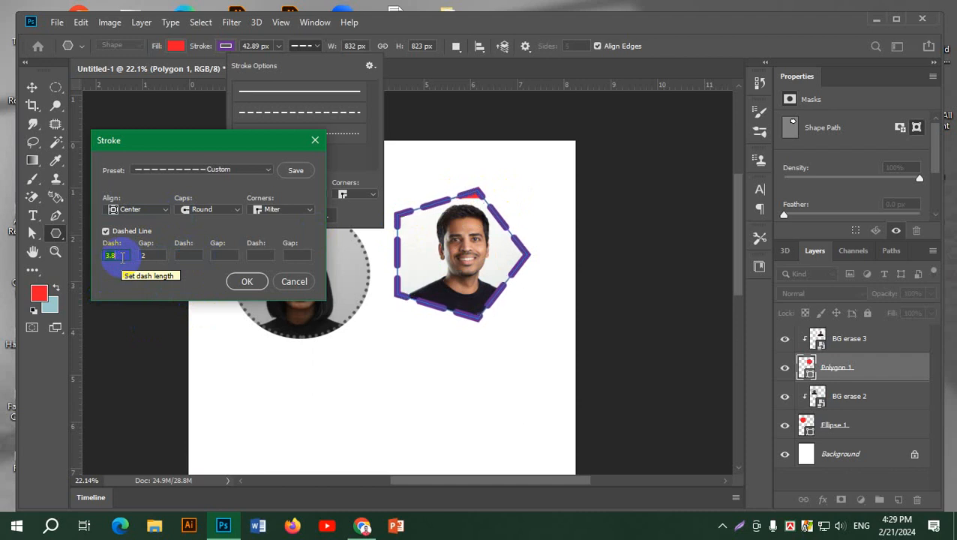
{"action": "left_click", "coordinate": [156, 255]}
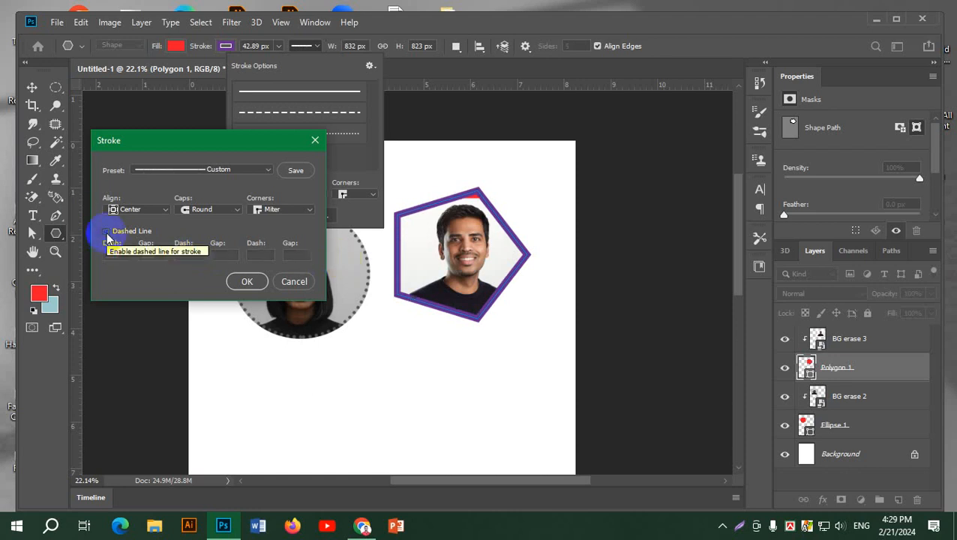
{"action": "left_click", "coordinate": [106, 231]}
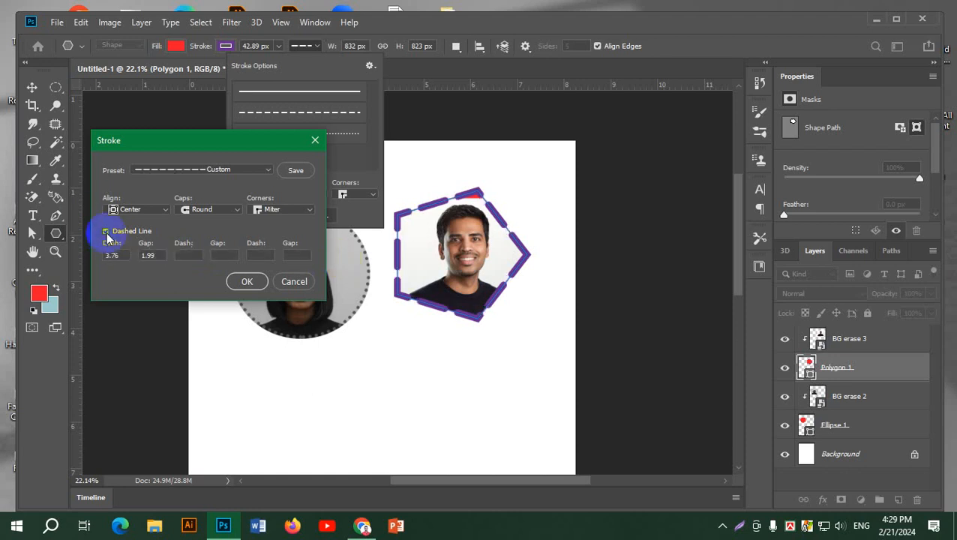
{"action": "left_click", "coordinate": [247, 281]}
{"action": "left_click", "coordinate": [310, 46]}
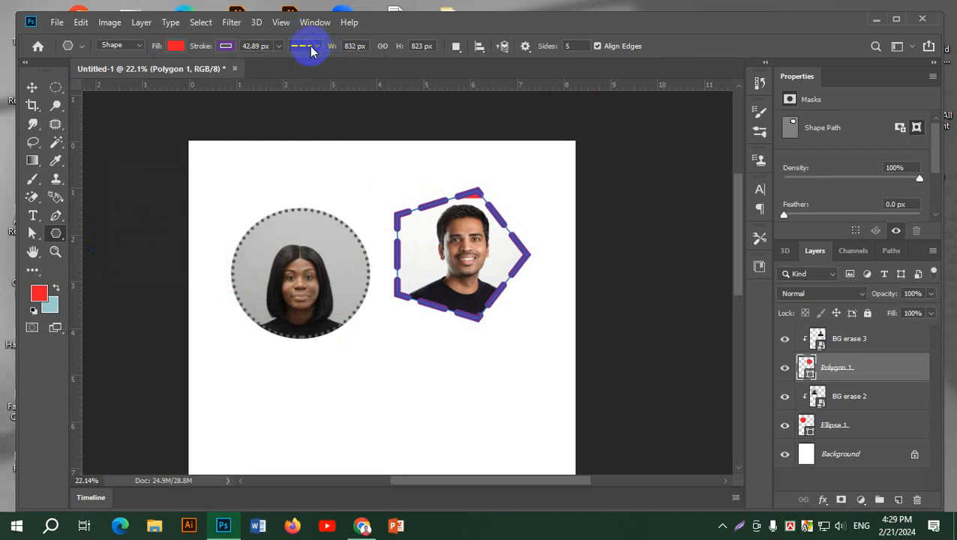
Delete both clipped photos together with their ellipse and pentagon shapes from the page
{"action": "left_click", "coordinate": [32, 89]}
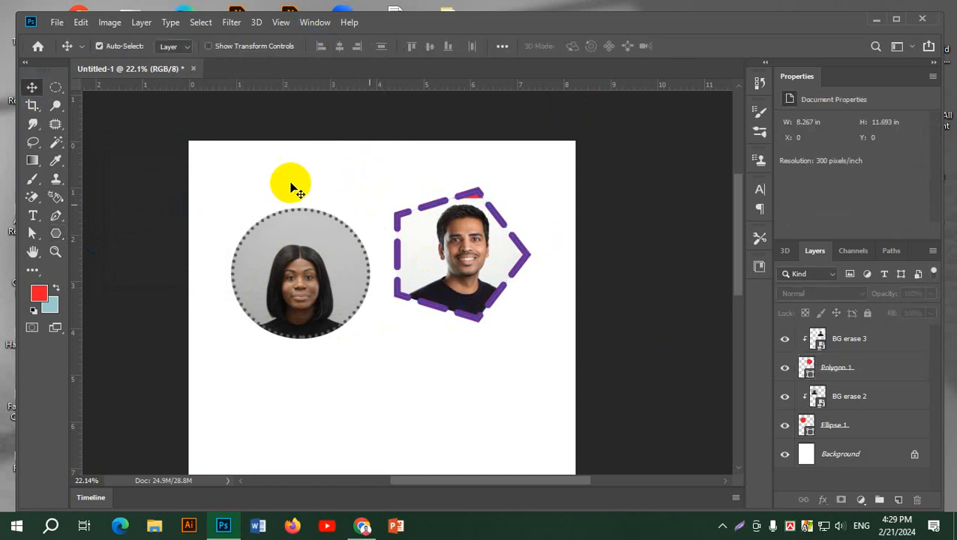
{"action": "left_click_drag", "start_coordinate": [233, 171], "coordinate": [519, 382]}
{"action": "key", "text": "Delete"}
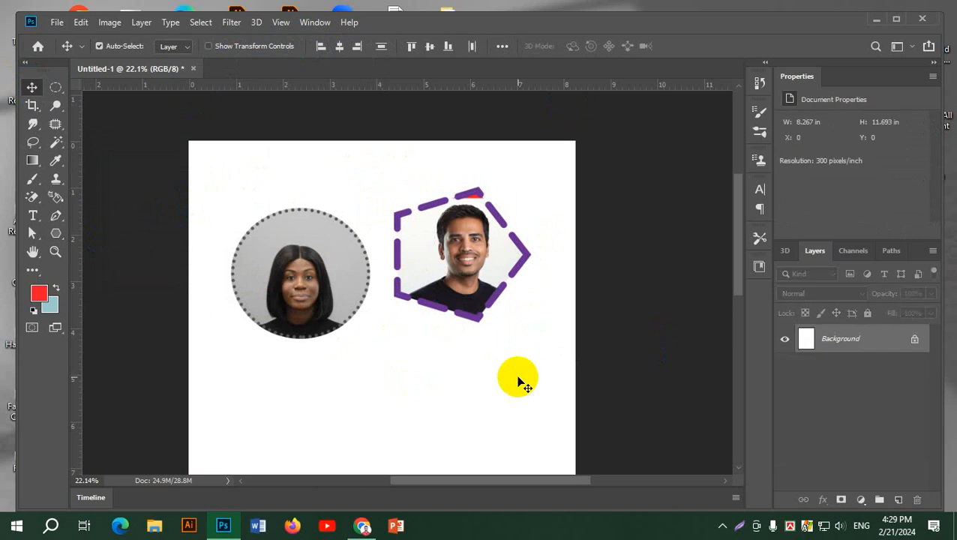
Open the image BG erase 4.jpg from the Restoration folder
{"action": "left_click", "coordinate": [57, 23]}
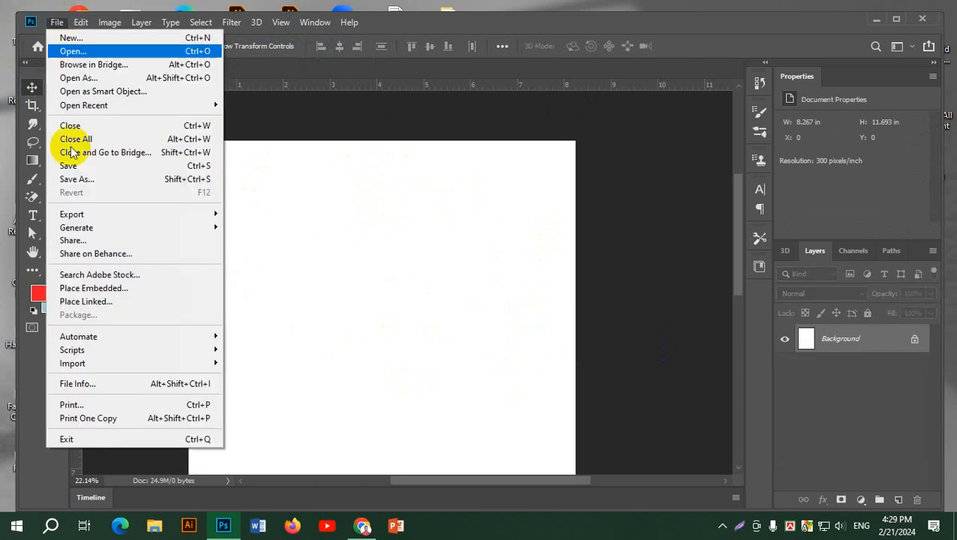
{"action": "left_click", "coordinate": [90, 51]}
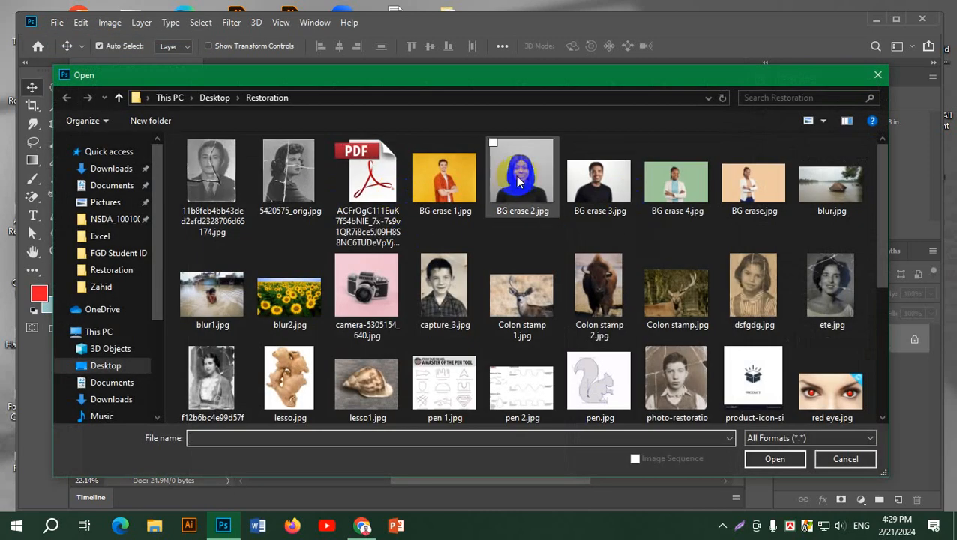
{"action": "left_click", "coordinate": [596, 180]}
{"action": "left_click", "coordinate": [670, 186]}
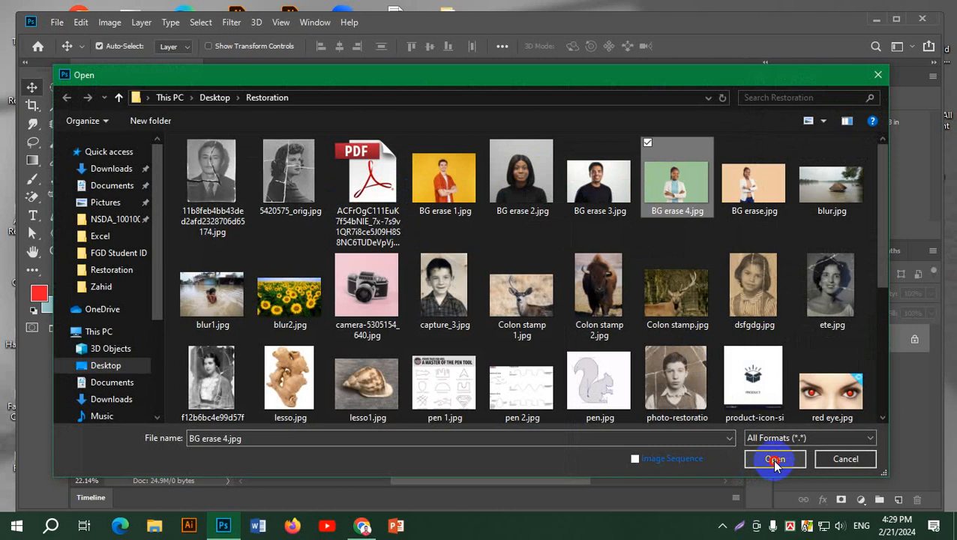
{"action": "left_click", "coordinate": [774, 459]}
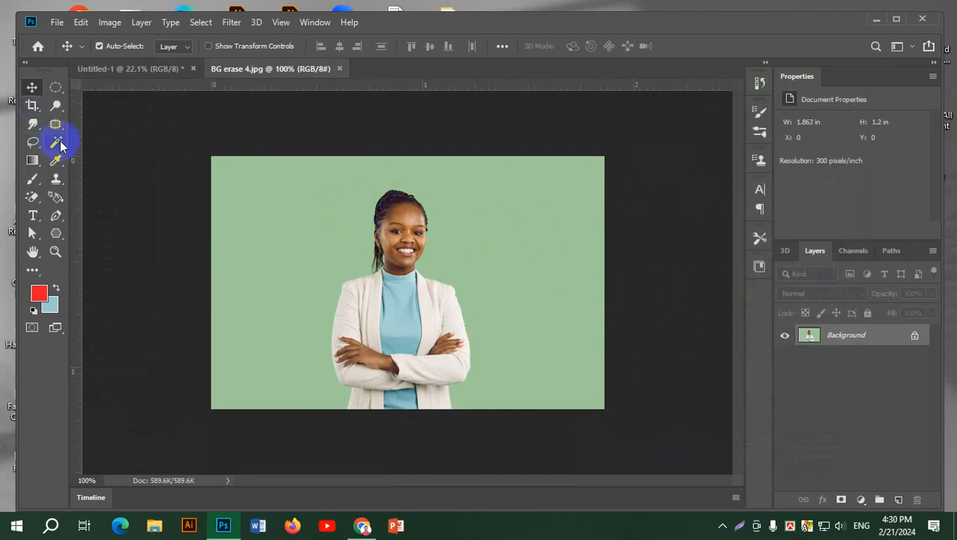
Try copying the woman onto a new layer with the Quick Selection tool, and discard that layer
{"action": "mouse_move", "coordinate": [60, 146]}
{"action": "left_mouse_down"}
{"action": "mouse_move", "coordinate": [60, 136]}
{"action": "mouse_move", "coordinate": [79, 135]}
{"action": "left_mouse_up"}
{"action": "left_click", "coordinate": [404, 213]}
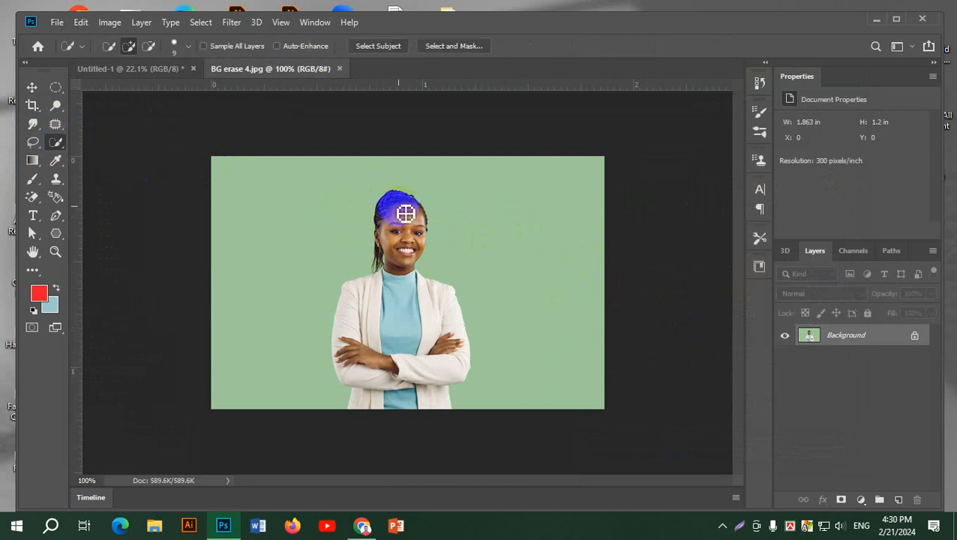
{"action": "mouse_move", "coordinate": [406, 208]}
{"action": "left_mouse_down"}
{"action": "mouse_move", "coordinate": [393, 356]}
{"action": "mouse_move", "coordinate": [444, 361]}
{"action": "mouse_move", "coordinate": [453, 317]}
{"action": "mouse_move", "coordinate": [403, 297]}
{"action": "mouse_move", "coordinate": [378, 311]}
{"action": "mouse_move", "coordinate": [363, 350]}
{"action": "mouse_move", "coordinate": [381, 374]}
{"action": "mouse_move", "coordinate": [382, 410]}
{"action": "mouse_move", "coordinate": [431, 408]}
{"action": "mouse_move", "coordinate": [428, 334]}
{"action": "mouse_move", "coordinate": [405, 252]}
{"action": "mouse_move", "coordinate": [388, 263]}
{"action": "mouse_move", "coordinate": [383, 276]}
{"action": "mouse_move", "coordinate": [426, 270]}
{"action": "mouse_move", "coordinate": [401, 321]}
{"action": "mouse_move", "coordinate": [405, 374]}
{"action": "left_mouse_up"}
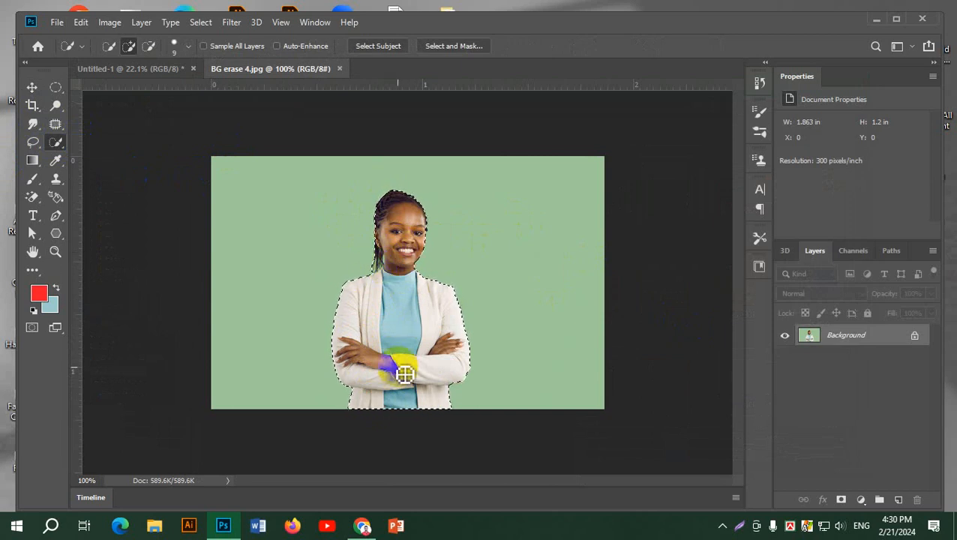
{"action": "key", "text": "ctrl+j"}
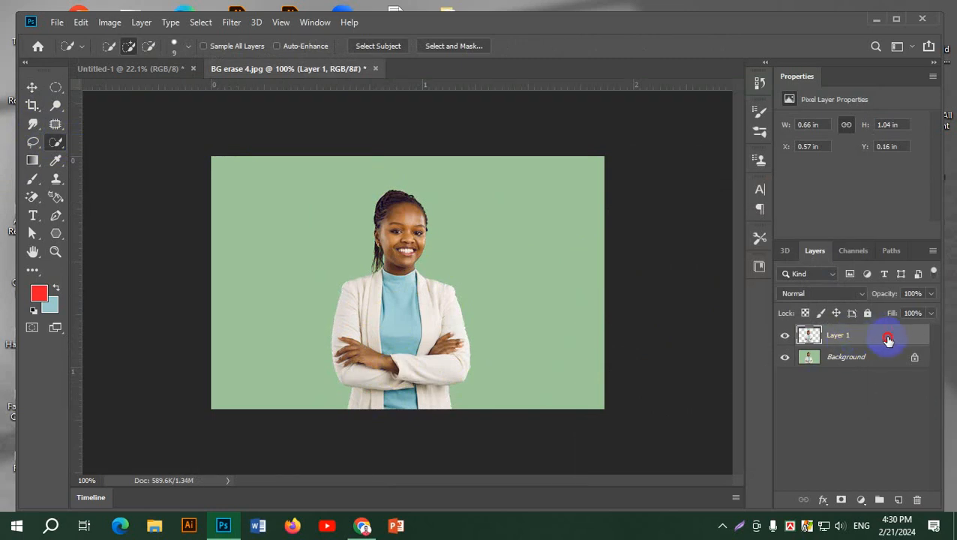
{"action": "left_click_drag", "start_coordinate": [886, 339], "coordinate": [916, 499]}
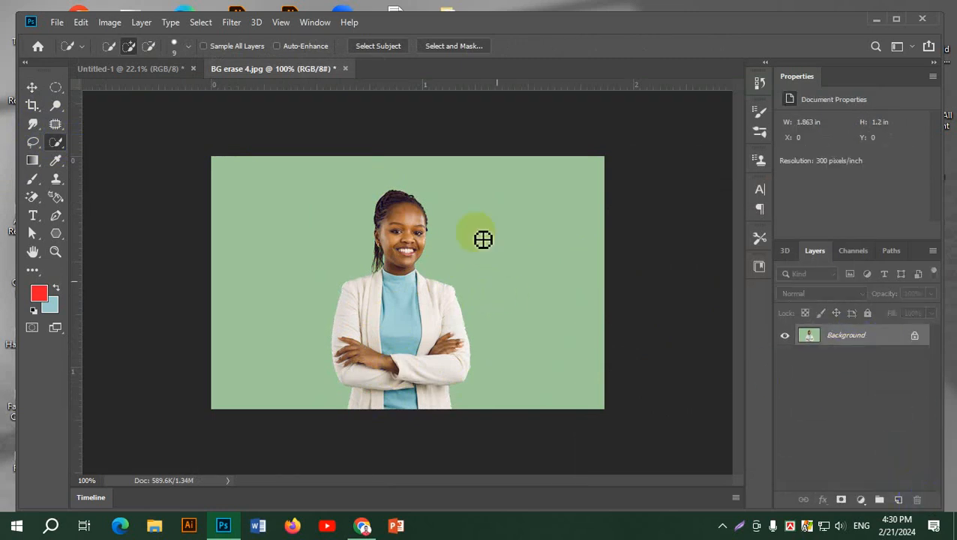
Duplicate the Background layer and hide the original
{"action": "left_click", "coordinate": [31, 88]}
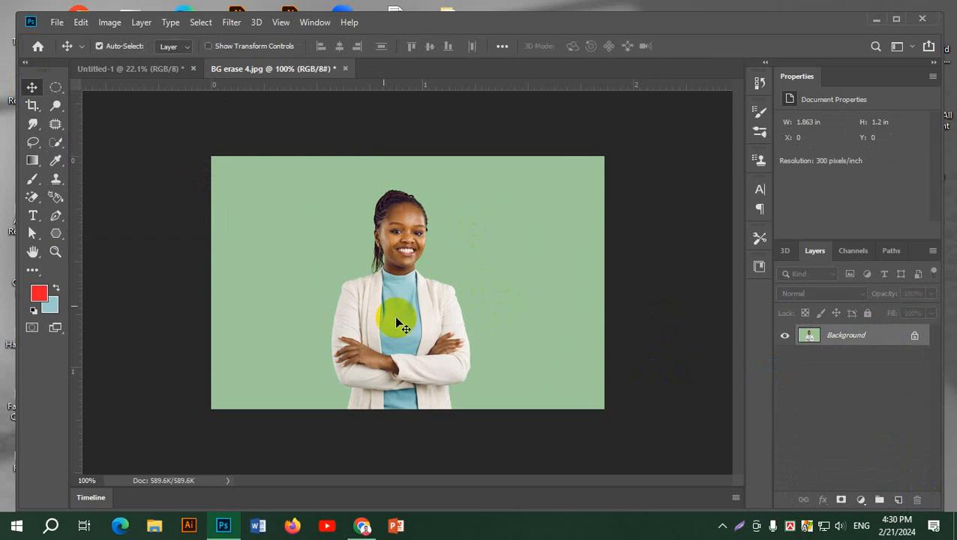
{"action": "left_click_drag", "start_coordinate": [887, 361], "coordinate": [898, 500]}
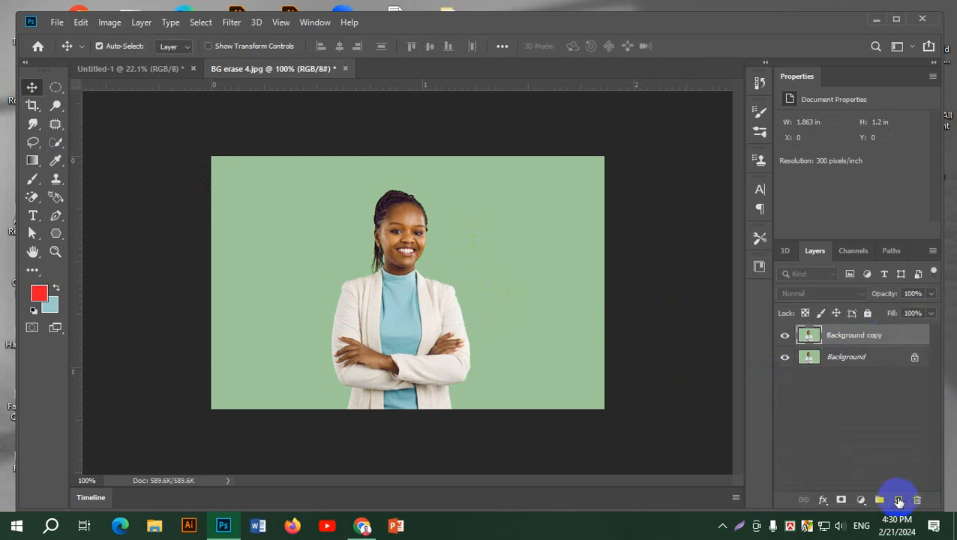
{"action": "left_click", "coordinate": [784, 358]}
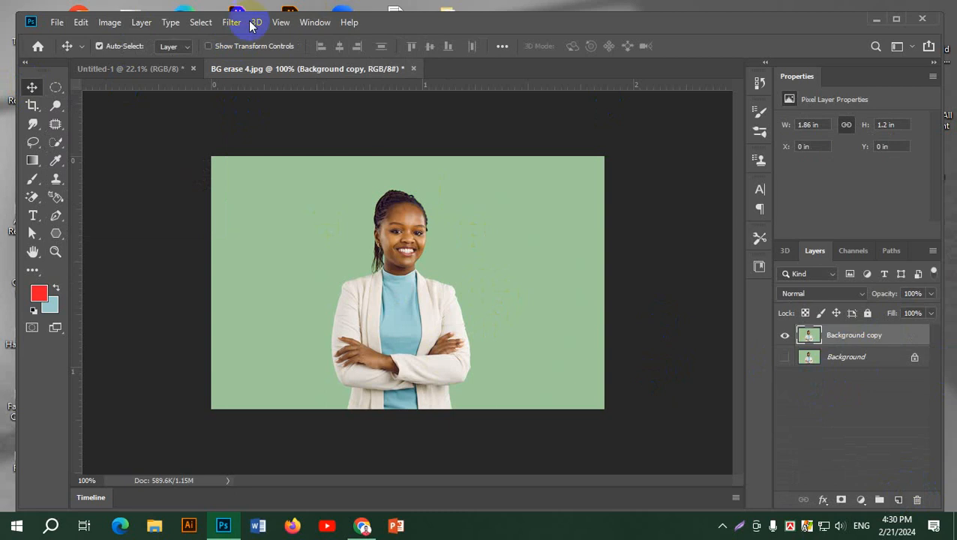
Select the woman with Select Subject and mask out the green backdrop on the Background copy layer
{"action": "left_click", "coordinate": [199, 25]}
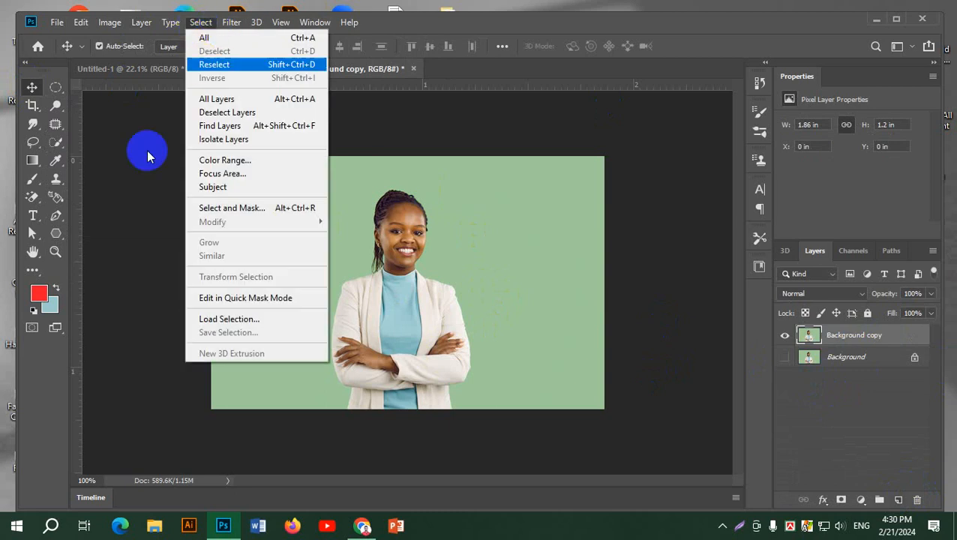
{"action": "left_click", "coordinate": [210, 186]}
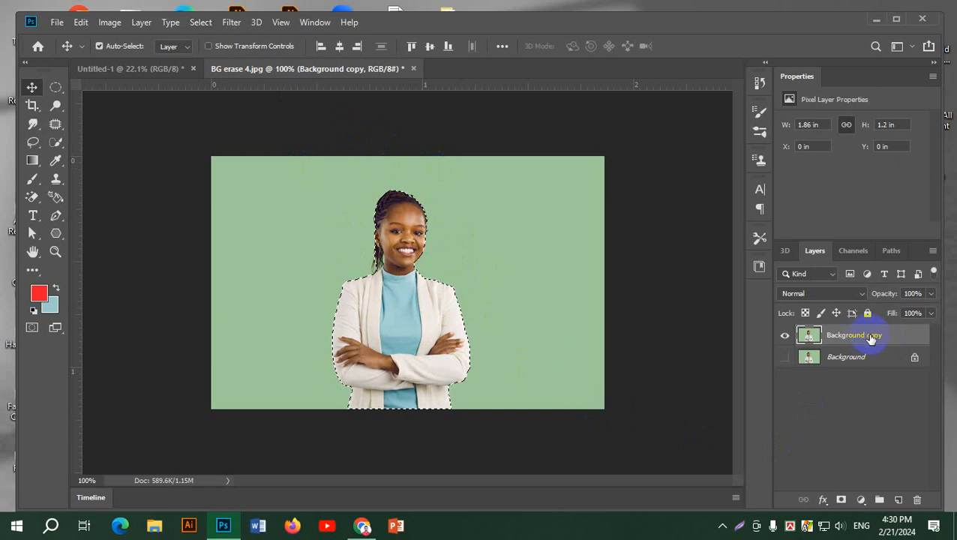
{"action": "left_click", "coordinate": [841, 500]}
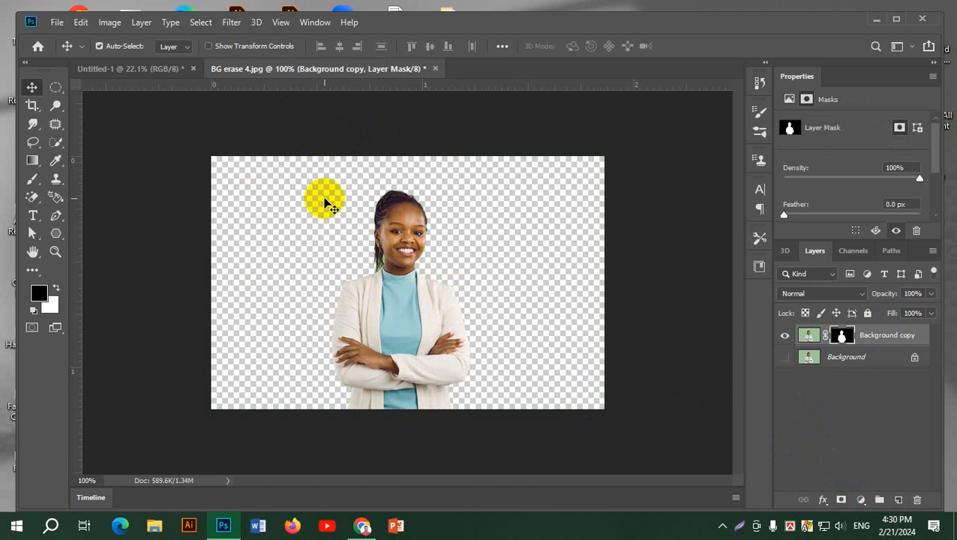
{"action": "left_click", "coordinate": [847, 412]}
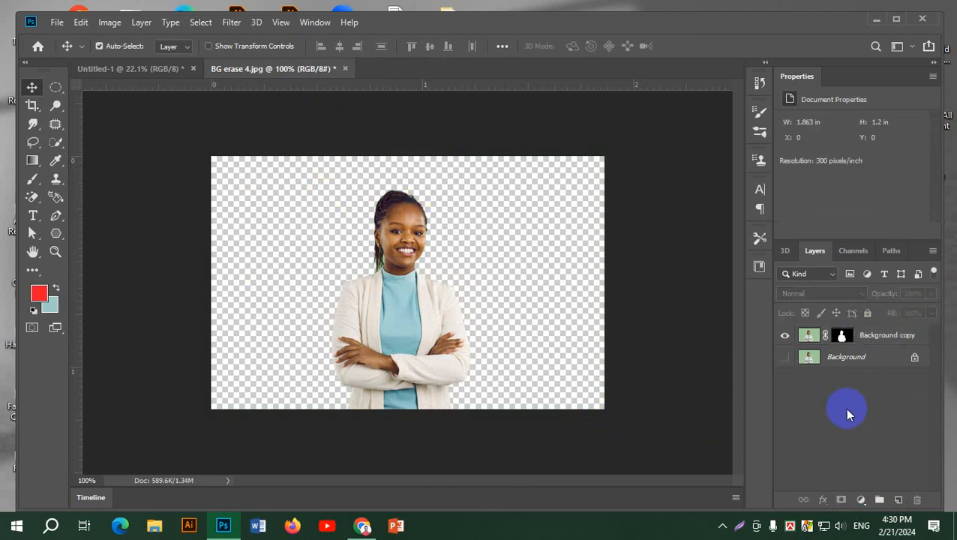
{"action": "left_click", "coordinate": [878, 338]}
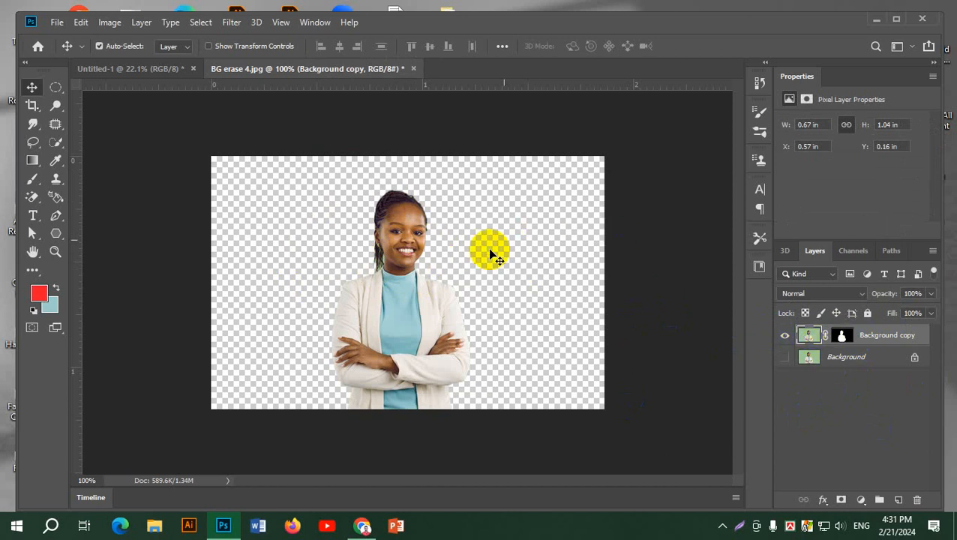
Close BG erase 4.jpg and the untitled A4 document without saving either one
{"action": "left_click", "coordinate": [412, 69]}
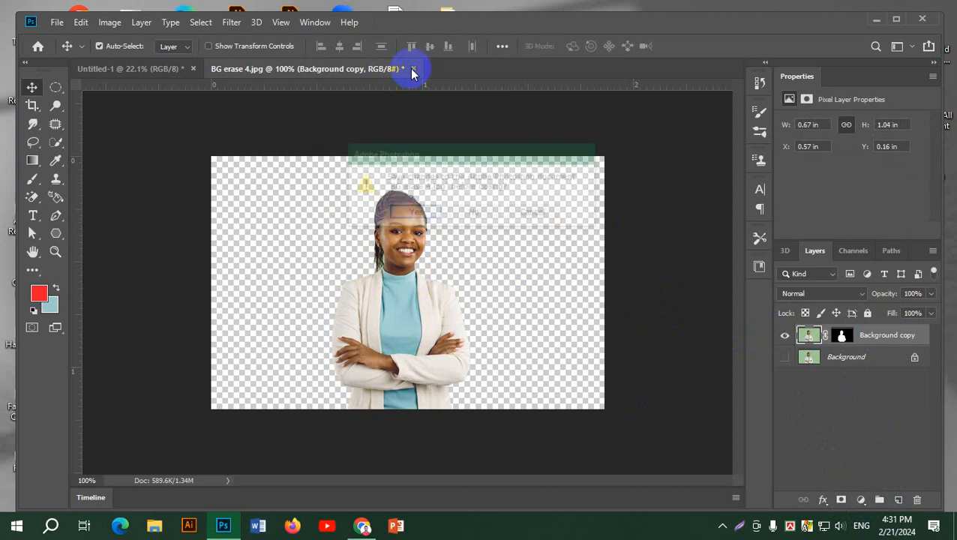
{"action": "left_click", "coordinate": [461, 212]}
{"action": "left_click", "coordinate": [195, 68]}
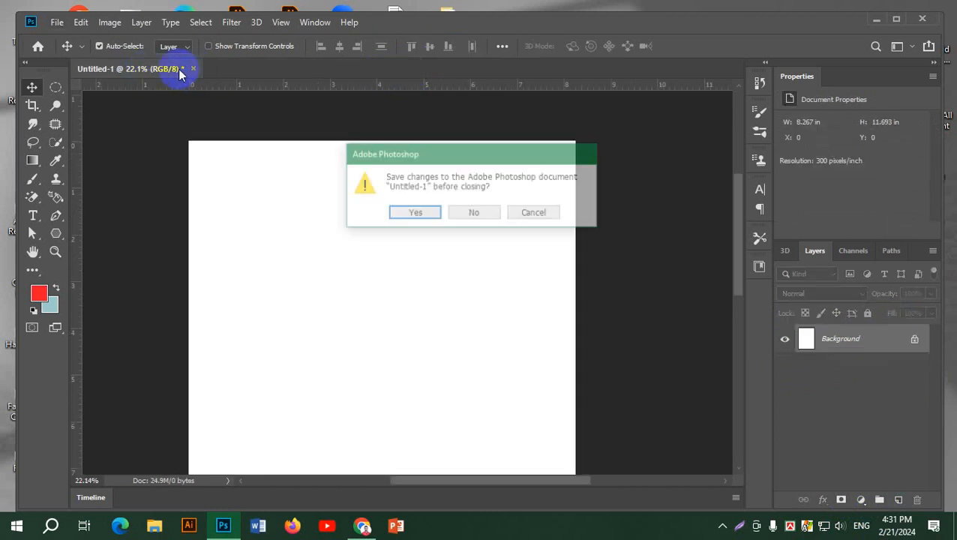
{"action": "left_click", "coordinate": [469, 216]}
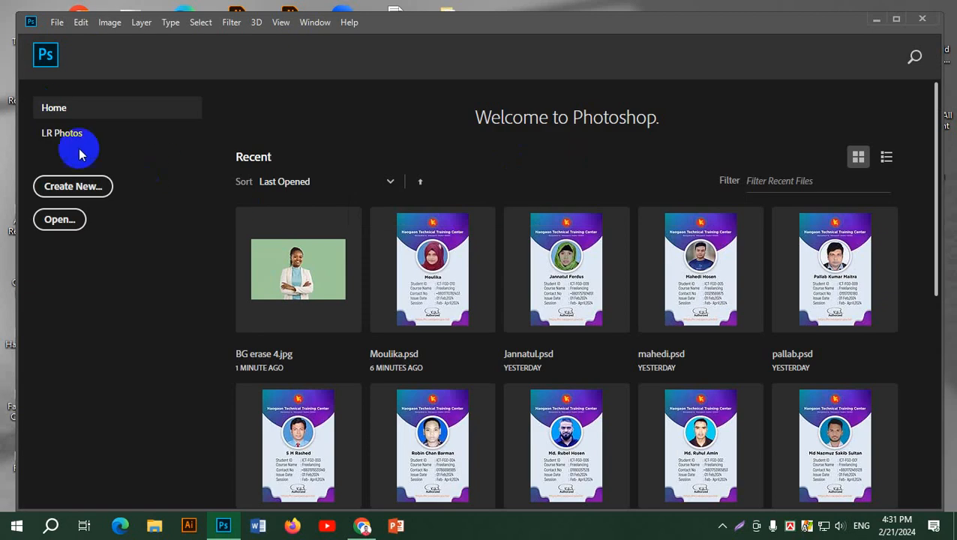
Open the bottle image Screenshot_1.jpg from the recent files
{"action": "scroll", "coordinate": [619, 277], "scroll_direction": "down", "scroll_amount": 5}
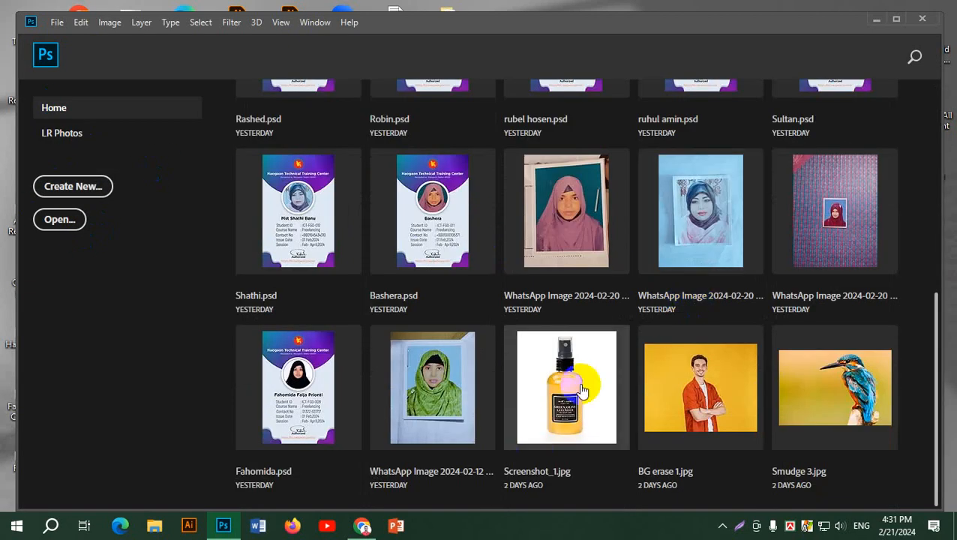
{"action": "left_click", "coordinate": [582, 390]}
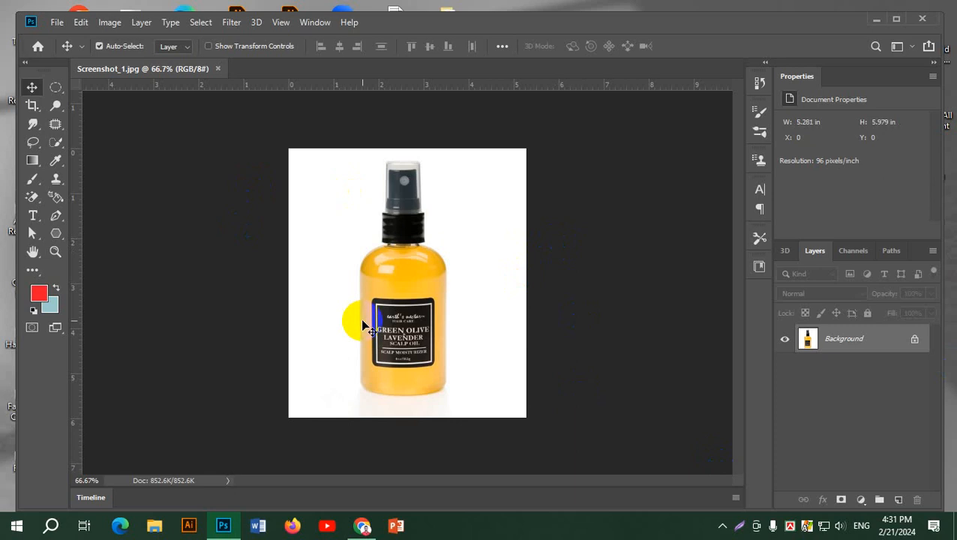
Duplicate the bottle image's Background layer and hide the original
{"action": "left_click", "coordinate": [420, 312]}
{"action": "scroll", "coordinate": [420, 311], "scroll_direction": "up", "scroll_amount": 1}
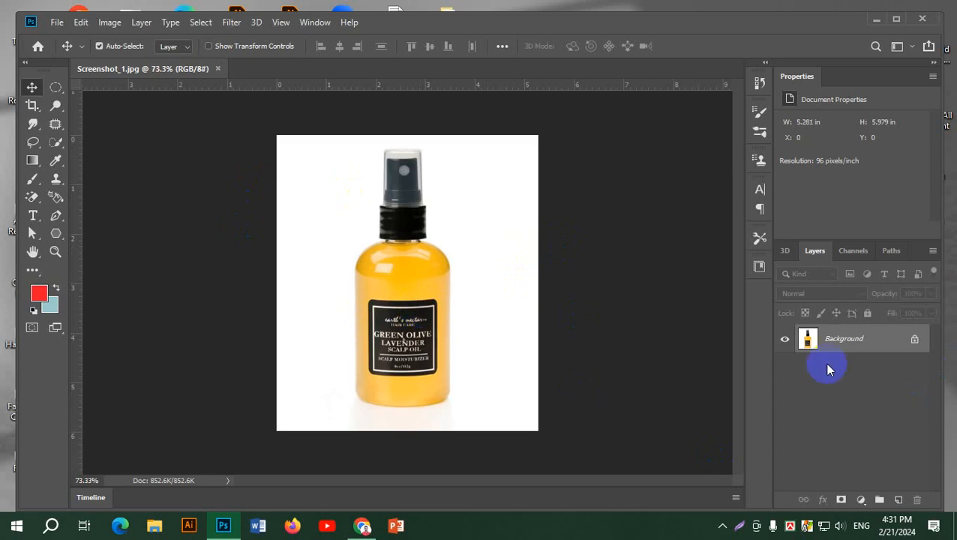
{"action": "left_click", "coordinate": [201, 22]}
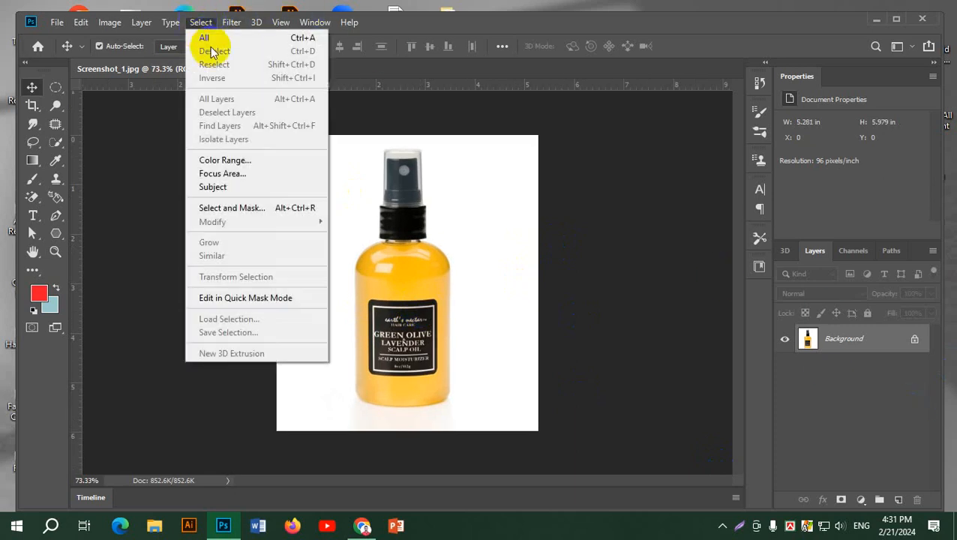
{"action": "left_click", "coordinate": [892, 344]}
{"action": "left_click_drag", "start_coordinate": [891, 345], "coordinate": [899, 499]}
{"action": "left_click", "coordinate": [783, 369]}
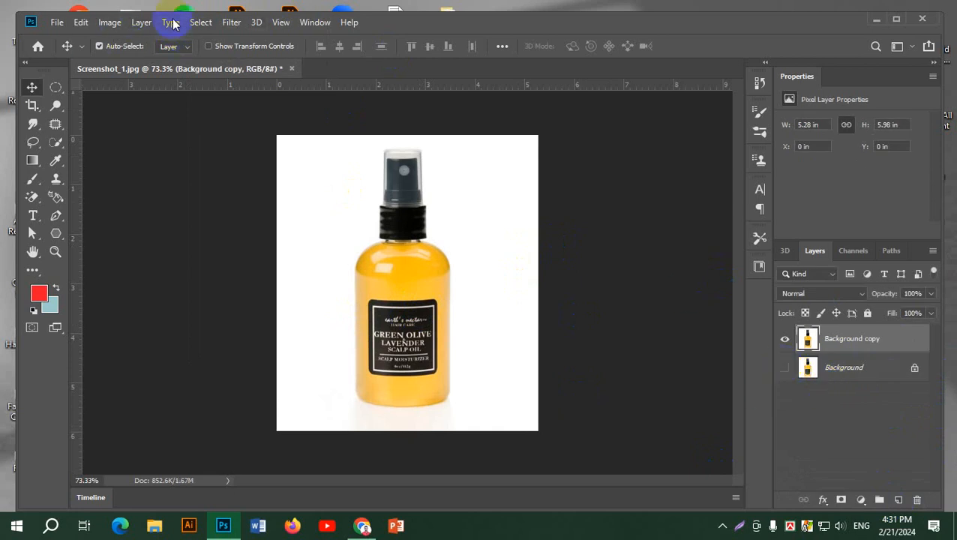
Copy the bottle alone onto a new layer using Select Subject, and hide the Background copy layer
{"action": "left_click", "coordinate": [200, 23]}
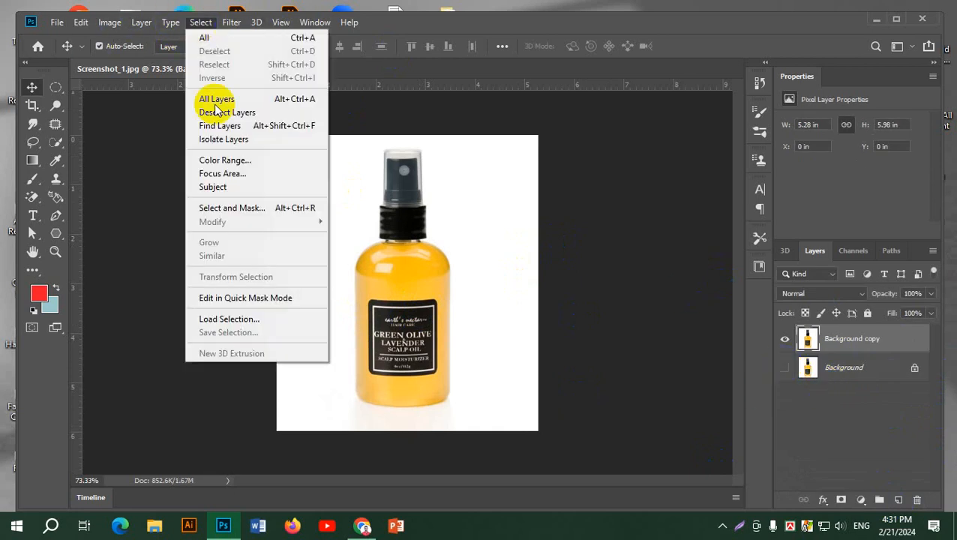
{"action": "left_click", "coordinate": [251, 188]}
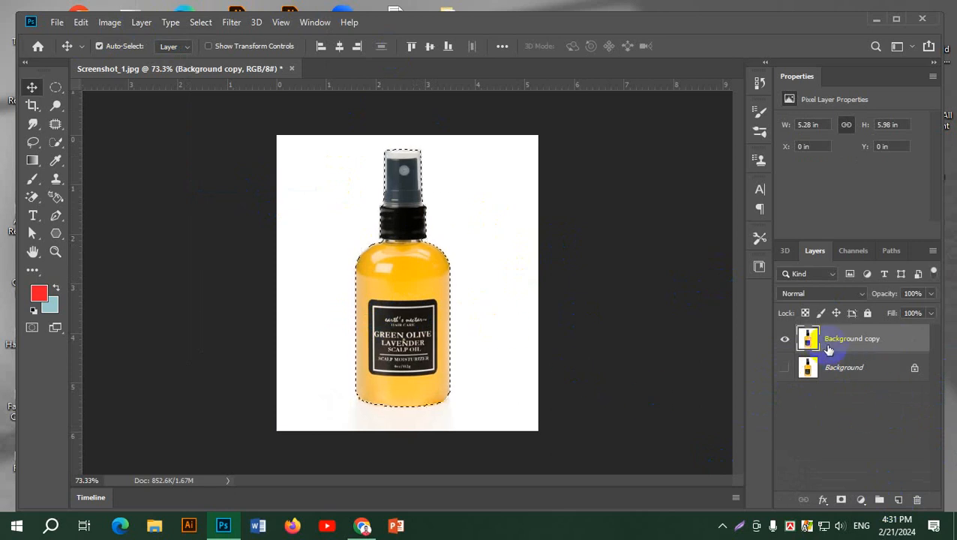
{"action": "key", "text": "ctrl+j"}
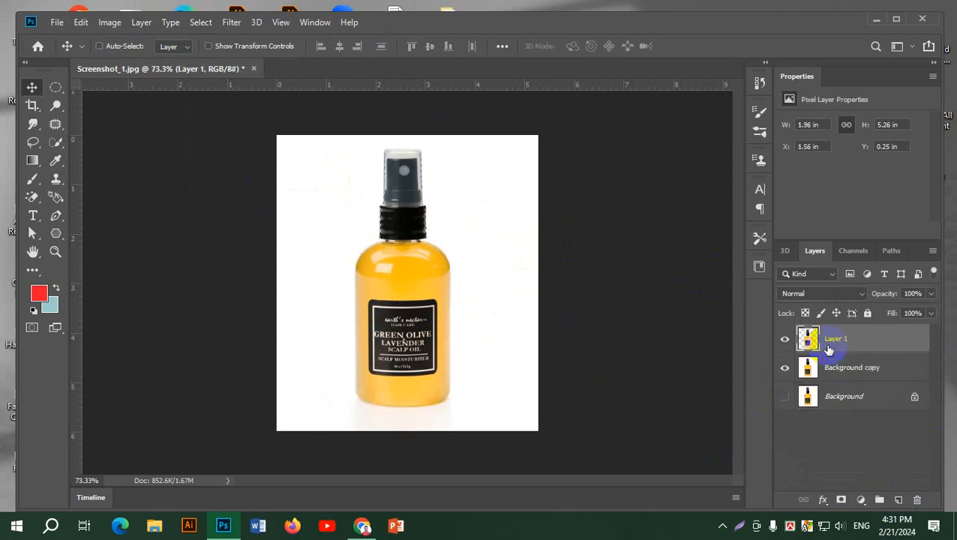
{"action": "left_click", "coordinate": [784, 366]}
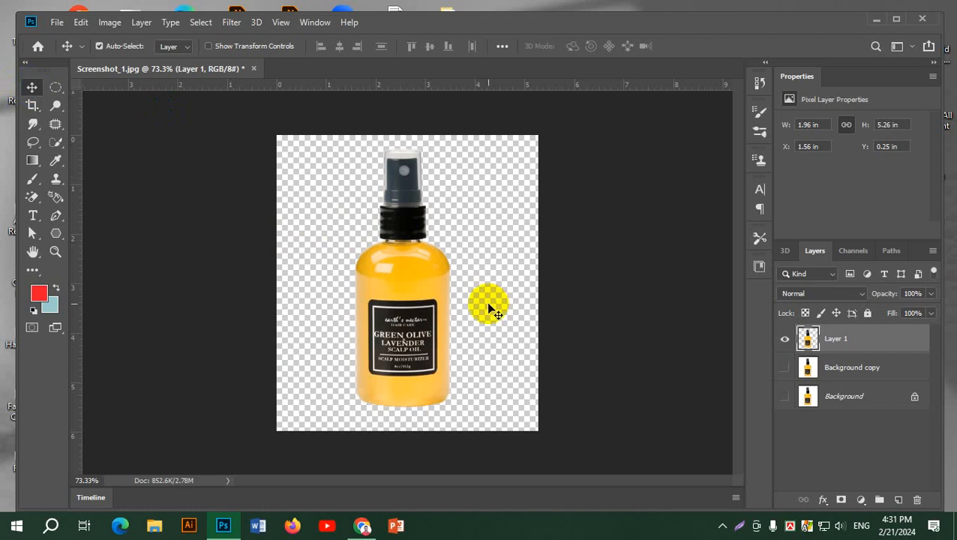
Scale the cut-out bottle on Layer 1 to about 53.6% and place it in the upper centre of the canvas
{"action": "key", "text": "ctrl"}
{"action": "key", "text": "ctrl+t"}
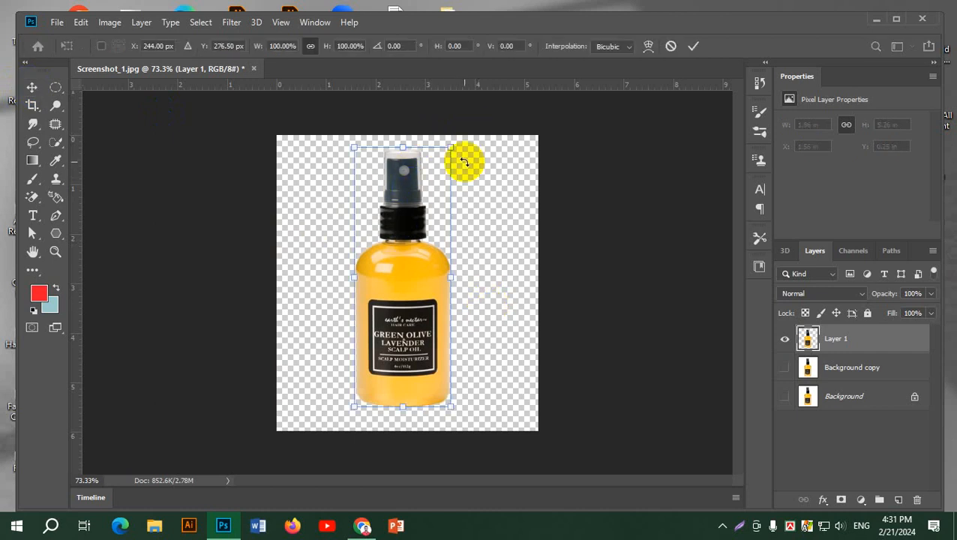
{"action": "left_click_drag", "start_coordinate": [451, 146], "coordinate": [377, 255]}
{"action": "left_click_drag", "start_coordinate": [372, 344], "coordinate": [405, 208]}
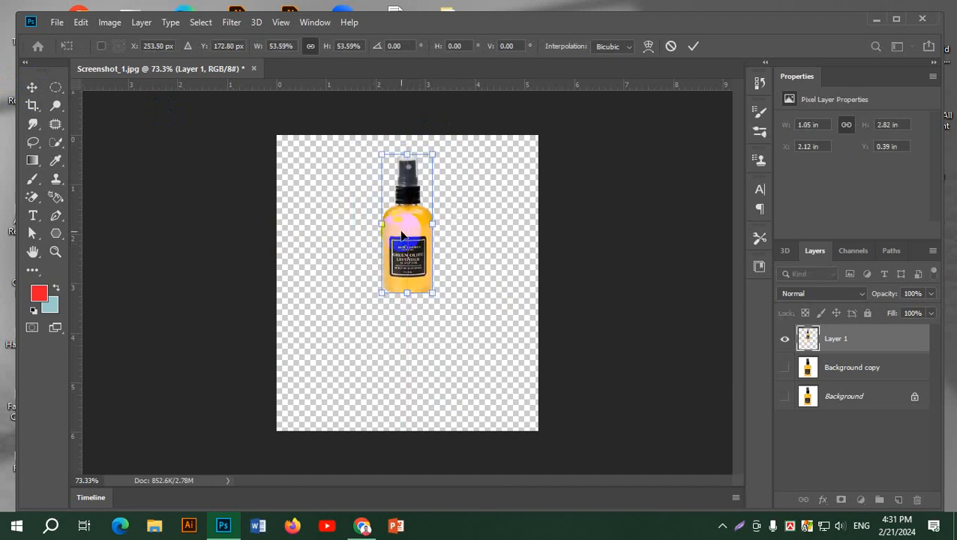
{"action": "left_click", "coordinate": [694, 47]}
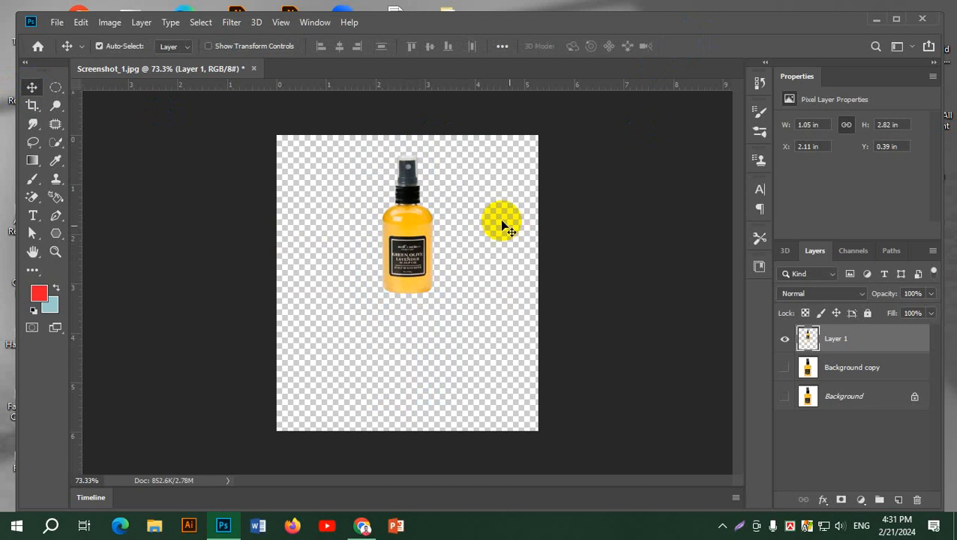
{"action": "scroll", "coordinate": [432, 187], "scroll_direction": "up", "scroll_amount": 2}
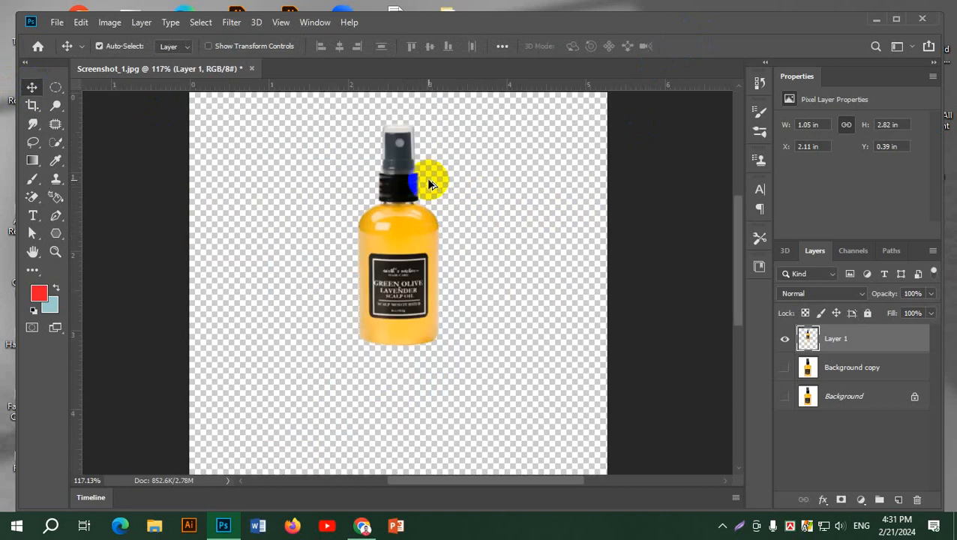
{"action": "scroll", "coordinate": [430, 184], "scroll_direction": "down", "scroll_amount": 1}
{"action": "mouse_move", "coordinate": [405, 223]}
{"action": "left_mouse_down"}
{"action": "mouse_move", "coordinate": [404, 202]}
{"action": "mouse_move", "coordinate": [406, 219]}
{"action": "left_mouse_up"}
{"action": "scroll", "coordinate": [404, 222], "scroll_direction": "down", "scroll_amount": 2}
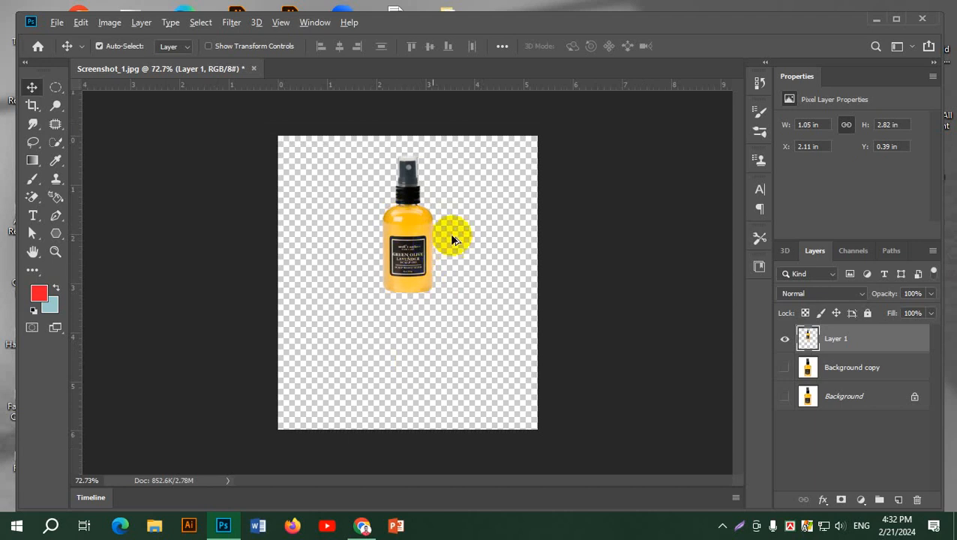
Duplicate Layer 1 and move the copied bottle beside the original
{"action": "scroll", "coordinate": [454, 237], "scroll_direction": "up", "scroll_amount": 1}
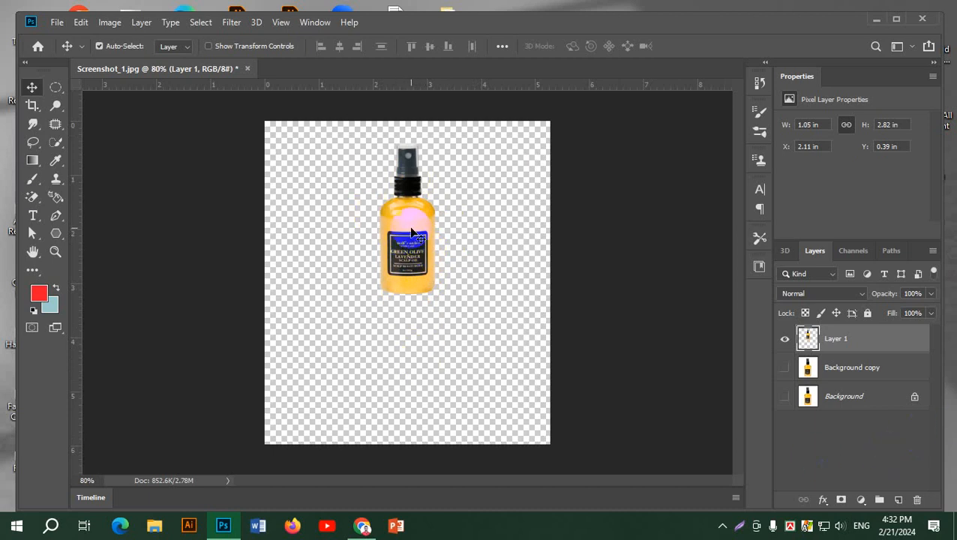
{"action": "left_click_drag", "start_coordinate": [888, 347], "coordinate": [898, 497]}
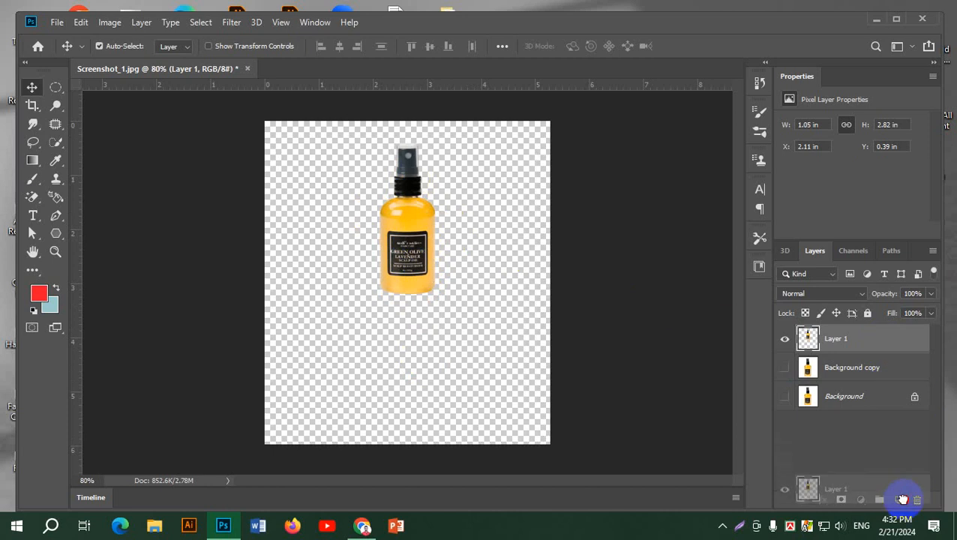
{"action": "left_click_drag", "start_coordinate": [409, 230], "coordinate": [495, 232]}
Rotate the copied bottle upside down and align it base to base directly below the original
{"action": "key", "text": "ctrl+t"}
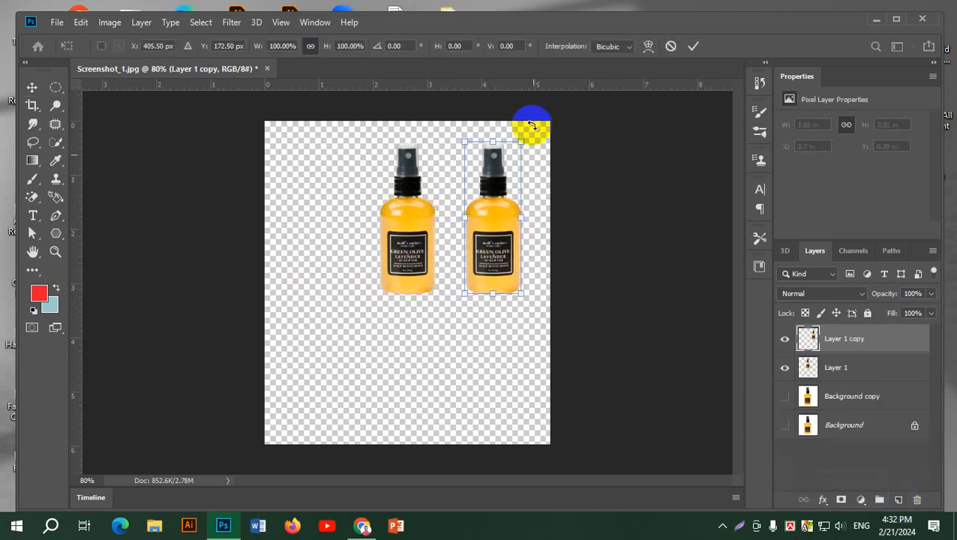
{"action": "left_click_drag", "start_coordinate": [527, 132], "coordinate": [462, 291]}
{"action": "left_click_drag", "start_coordinate": [505, 152], "coordinate": [425, 308]}
{"action": "left_click", "coordinate": [693, 45]}
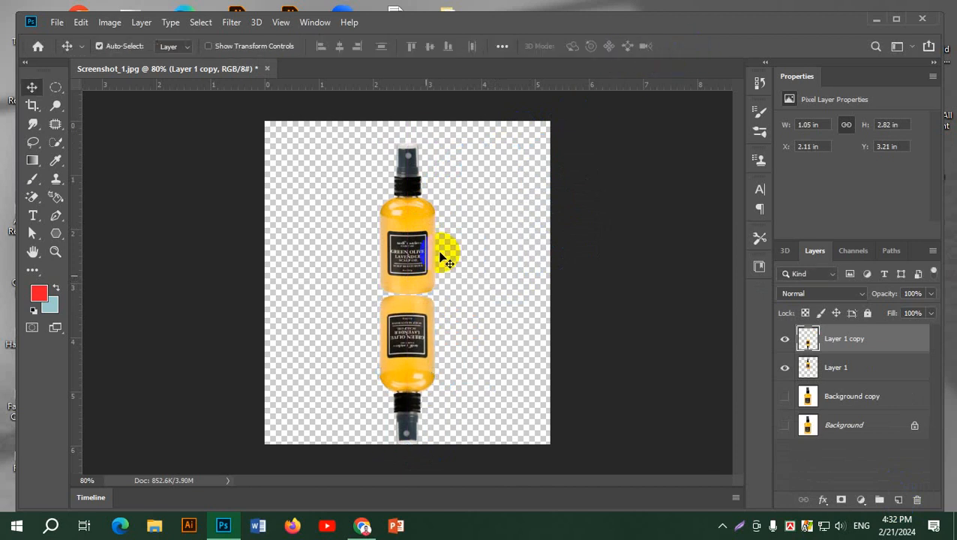
Warp the upside-down bottle on Layer 1 copy, raising both corners of its base edge to meet the original bottle
{"action": "scroll", "coordinate": [443, 252], "scroll_direction": "up", "scroll_amount": 3}
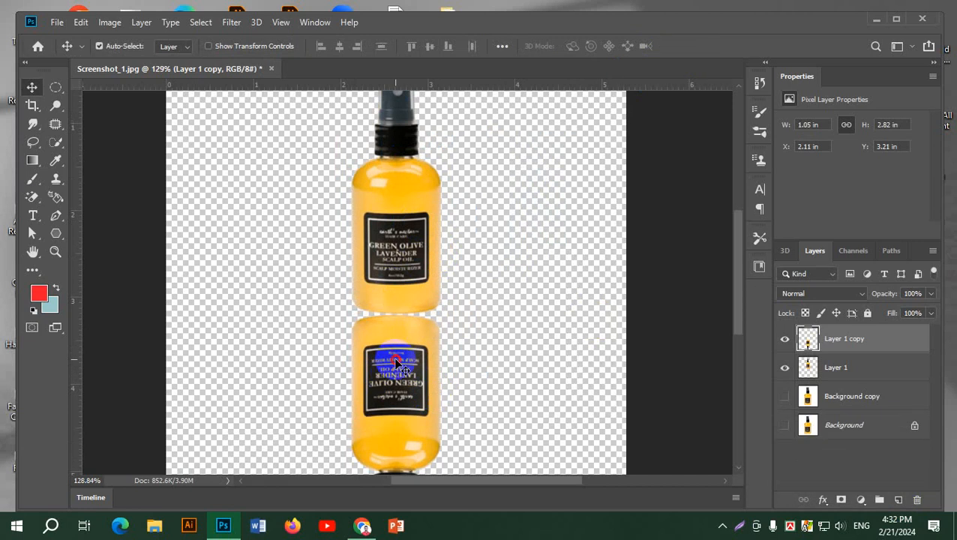
{"action": "scroll", "coordinate": [405, 345], "scroll_direction": "down", "scroll_amount": 2}
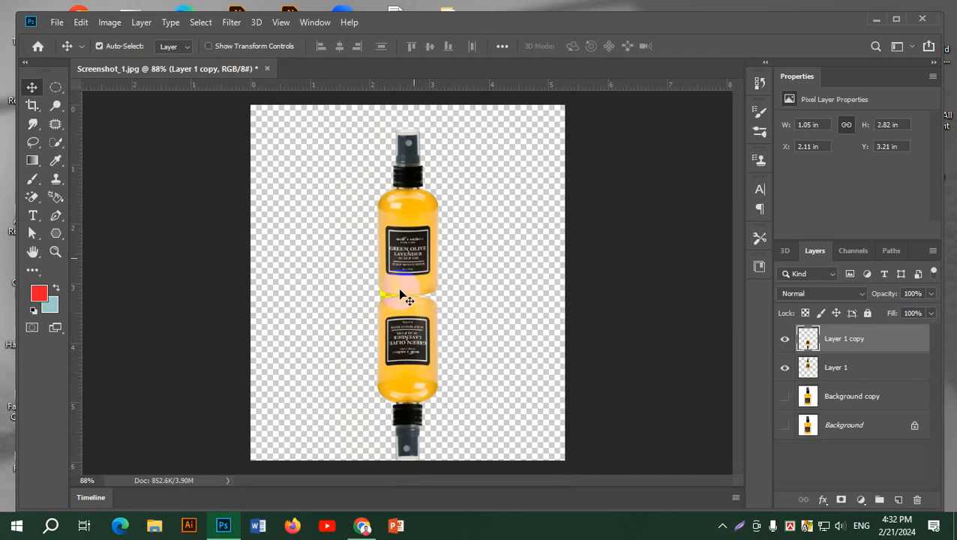
{"action": "scroll", "coordinate": [405, 277], "scroll_direction": "up", "scroll_amount": 1}
{"action": "scroll", "coordinate": [403, 273], "scroll_direction": "down", "scroll_amount": 1}
{"action": "scroll", "coordinate": [374, 343], "scroll_direction": "up", "scroll_amount": 3}
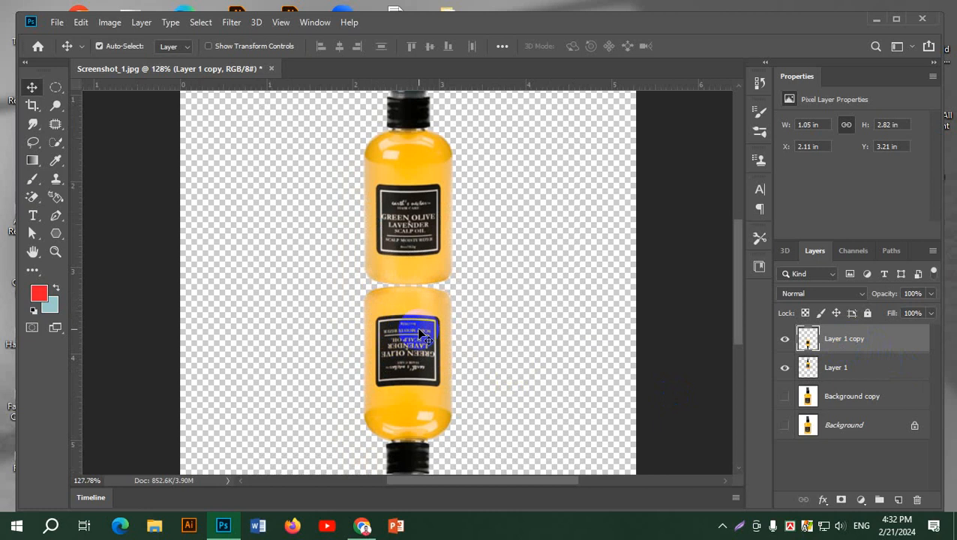
{"action": "key", "text": "ctrl+t"}
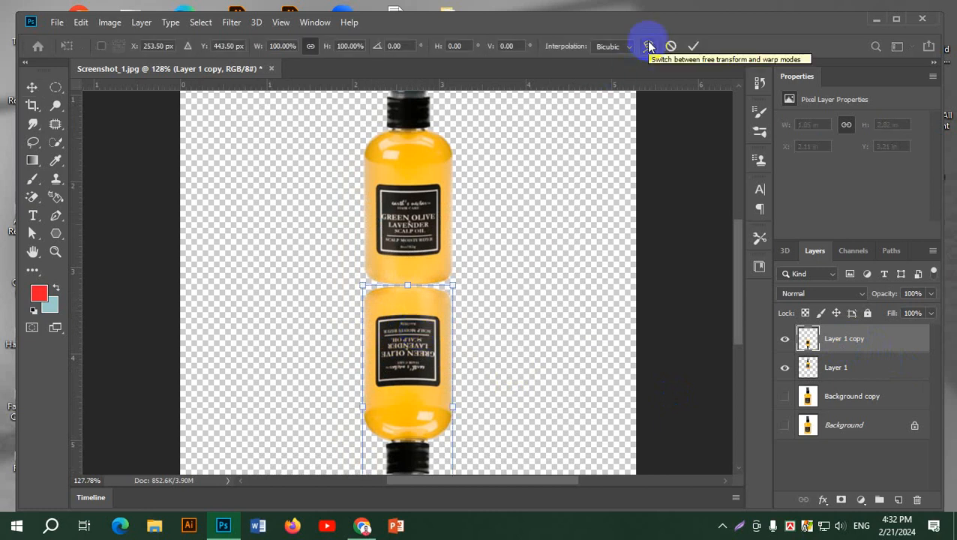
{"action": "left_click", "coordinate": [650, 46]}
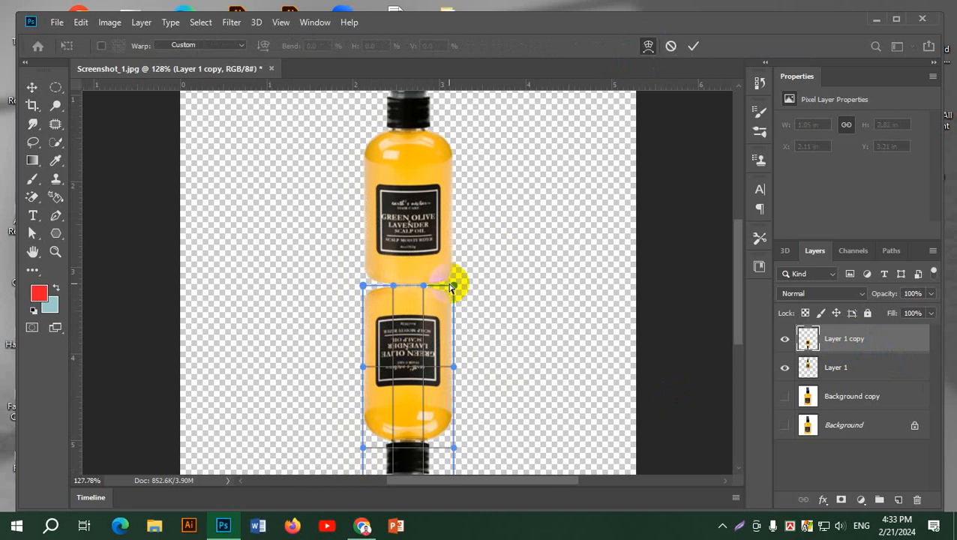
{"action": "scroll", "coordinate": [454, 285], "scroll_direction": "up", "scroll_amount": 5}
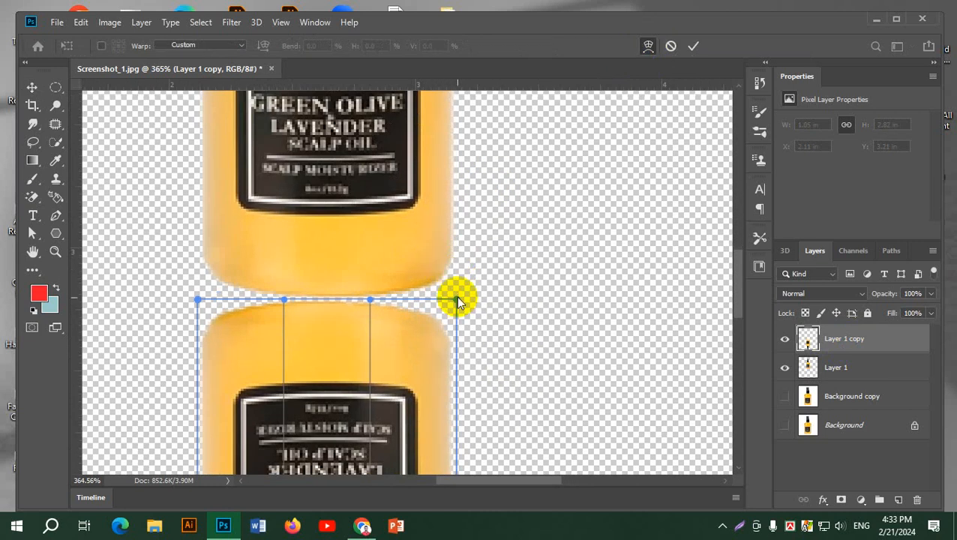
{"action": "left_click_drag", "start_coordinate": [456, 298], "coordinate": [460, 258]}
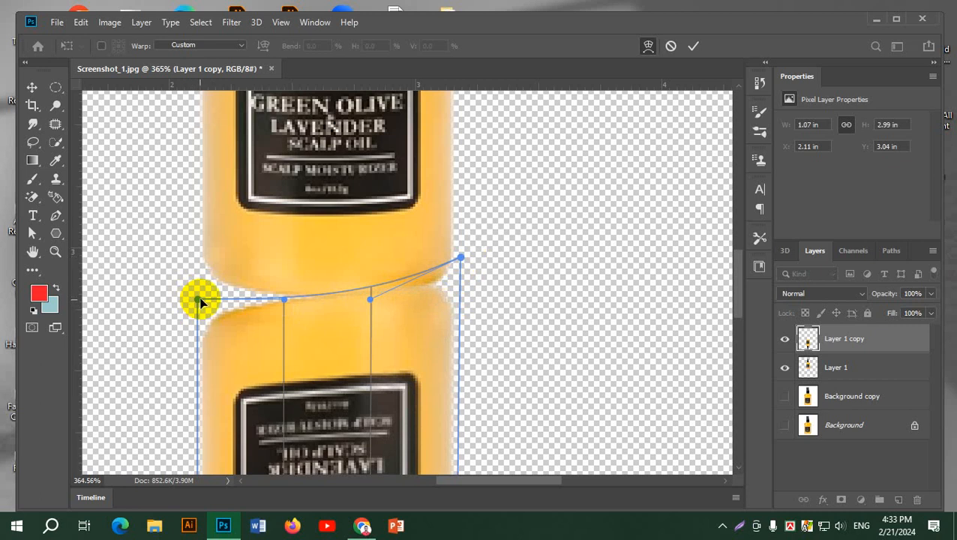
{"action": "left_click_drag", "start_coordinate": [193, 300], "coordinate": [195, 254]}
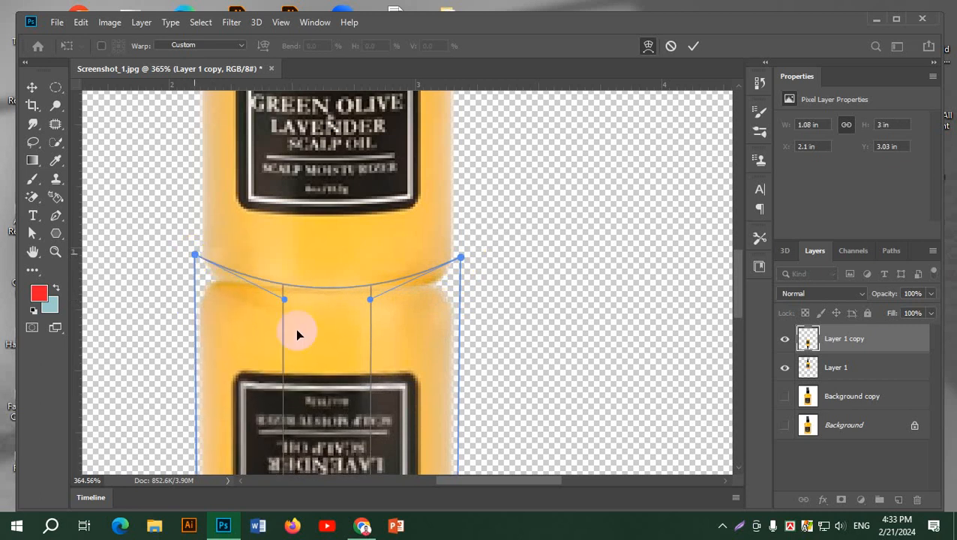
Pull the middle of the warped base edge slightly down to follow the original bottle's curve and apply the warp
{"action": "left_click", "coordinate": [329, 298]}
{"action": "mouse_move", "coordinate": [328, 286]}
{"action": "left_mouse_down"}
{"action": "mouse_move", "coordinate": [331, 306]}
{"action": "mouse_move", "coordinate": [315, 299]}
{"action": "mouse_move", "coordinate": [326, 302]}
{"action": "left_mouse_up"}
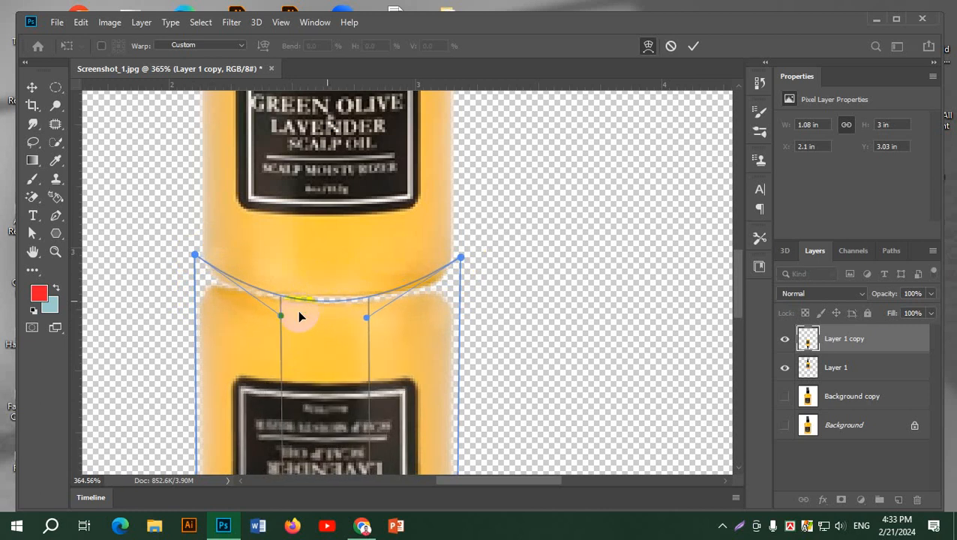
{"action": "left_click", "coordinate": [692, 46]}
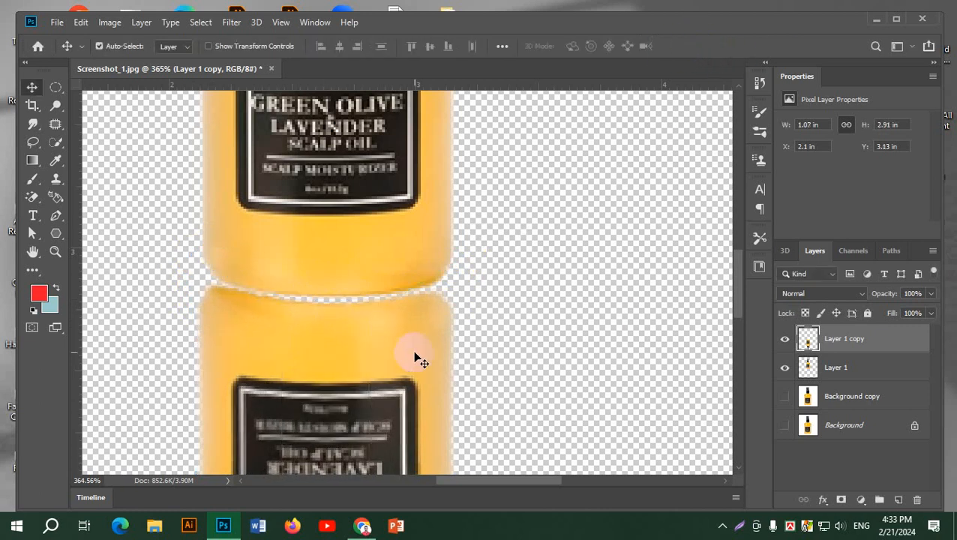
Add a layer mask to the Layer 1 copy reflection layer
{"action": "scroll", "coordinate": [401, 390], "scroll_direction": "down", "scroll_amount": 5}
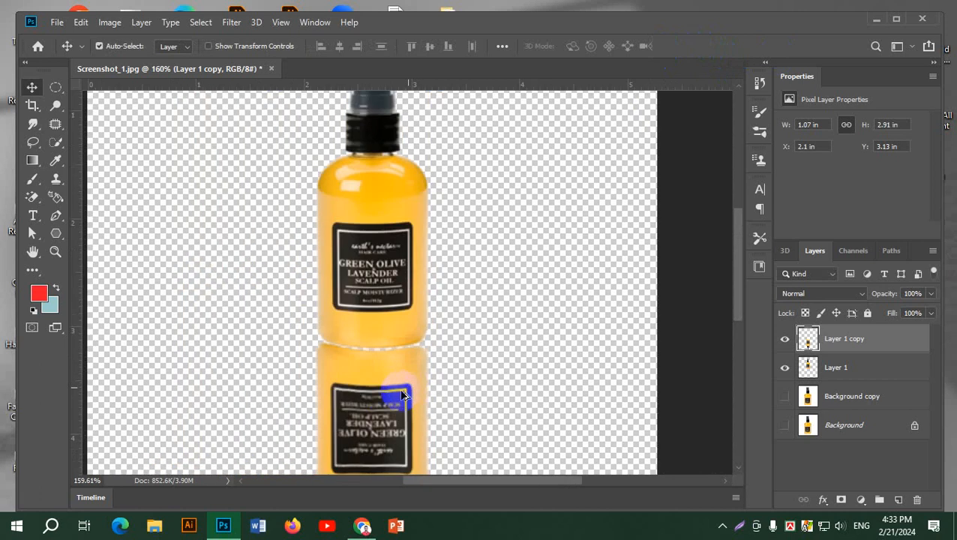
{"action": "left_click_drag", "start_coordinate": [489, 371], "coordinate": [491, 250]}
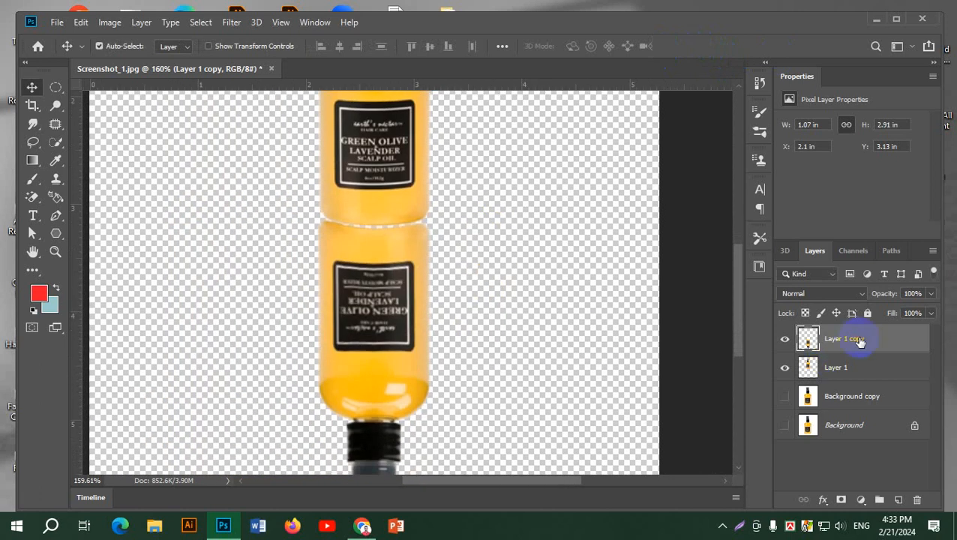
{"action": "left_click", "coordinate": [784, 339]}
{"action": "left_click", "coordinate": [784, 339]}
{"action": "left_click", "coordinate": [841, 500]}
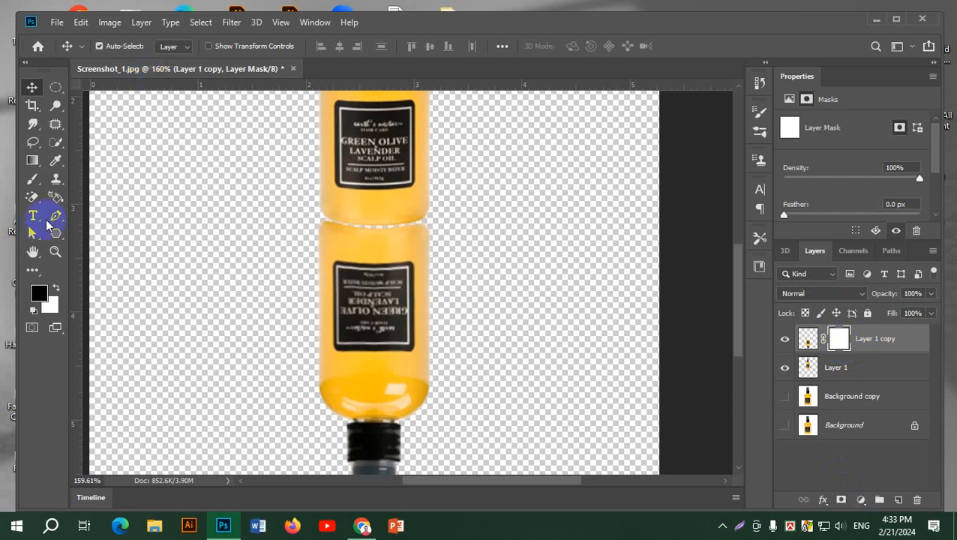
Set the Gradient tool to a linear gradient using the Black, White preset
{"action": "left_click", "coordinate": [32, 163]}
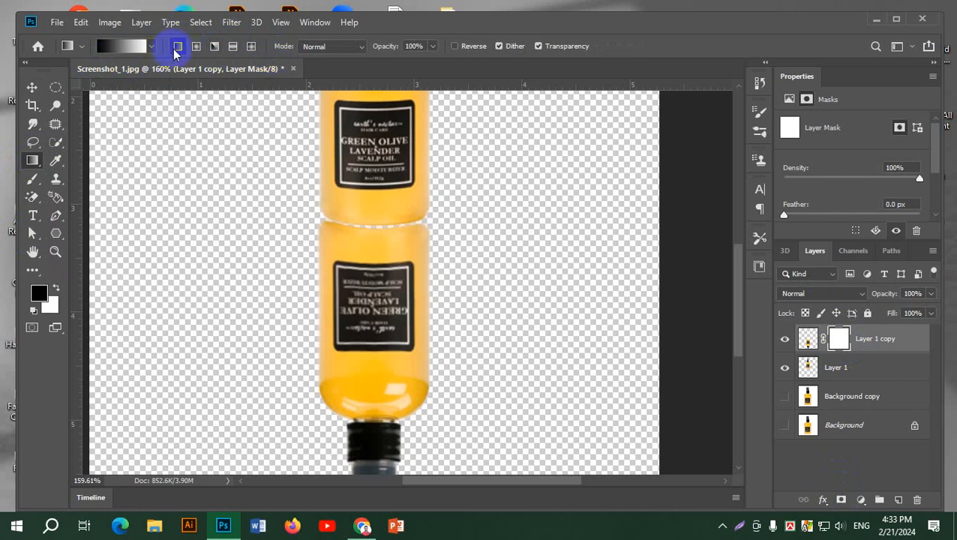
{"action": "left_click", "coordinate": [120, 49]}
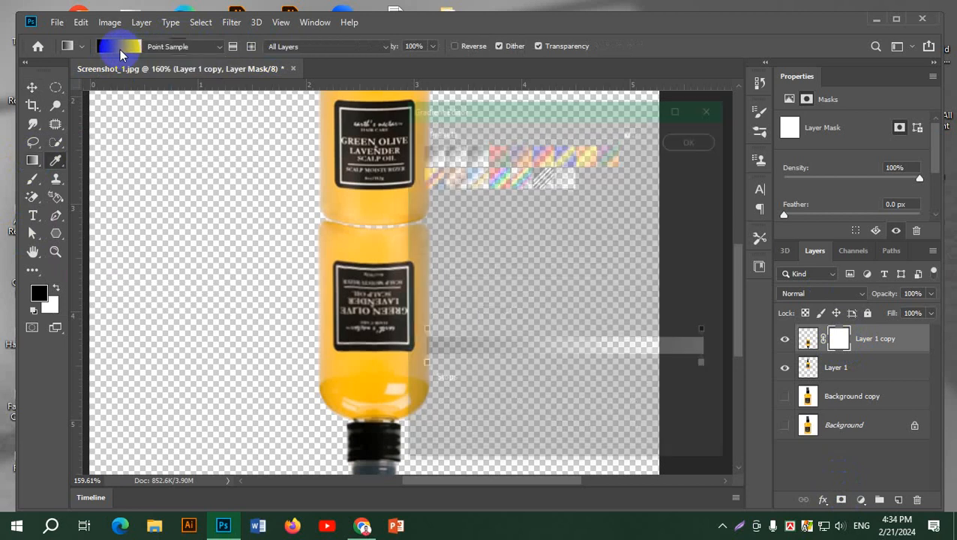
{"action": "left_click_drag", "start_coordinate": [553, 106], "coordinate": [638, 84]}
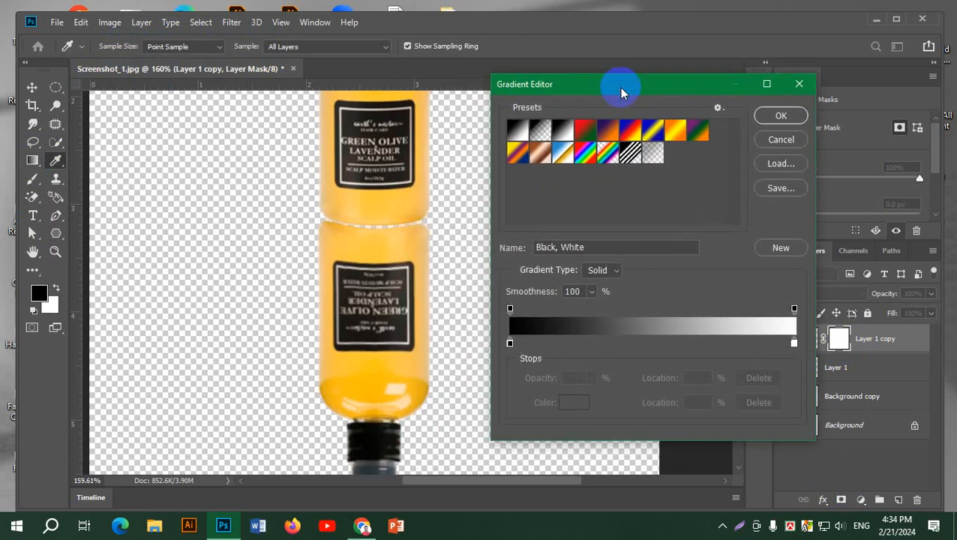
{"action": "left_click", "coordinate": [517, 127]}
{"action": "left_click", "coordinate": [569, 135]}
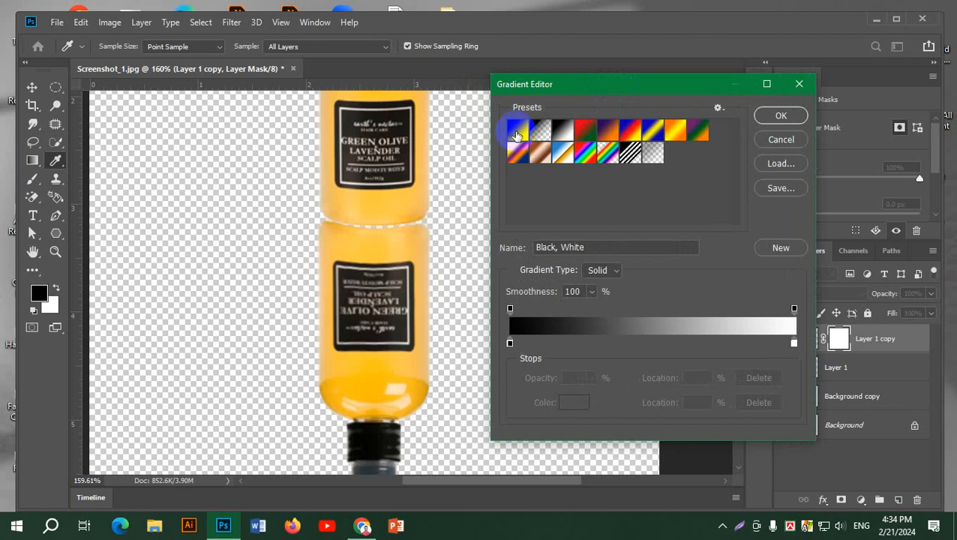
{"action": "left_click", "coordinate": [517, 132]}
{"action": "left_click", "coordinate": [563, 133]}
{"action": "left_click", "coordinate": [518, 134]}
{"action": "left_click", "coordinate": [564, 134]}
{"action": "left_click", "coordinate": [518, 134]}
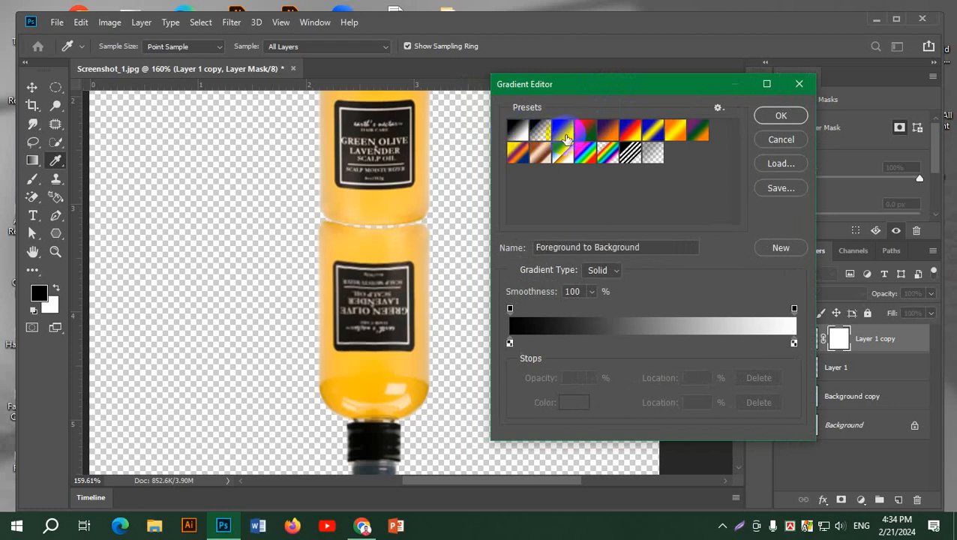
{"action": "left_click", "coordinate": [564, 133]}
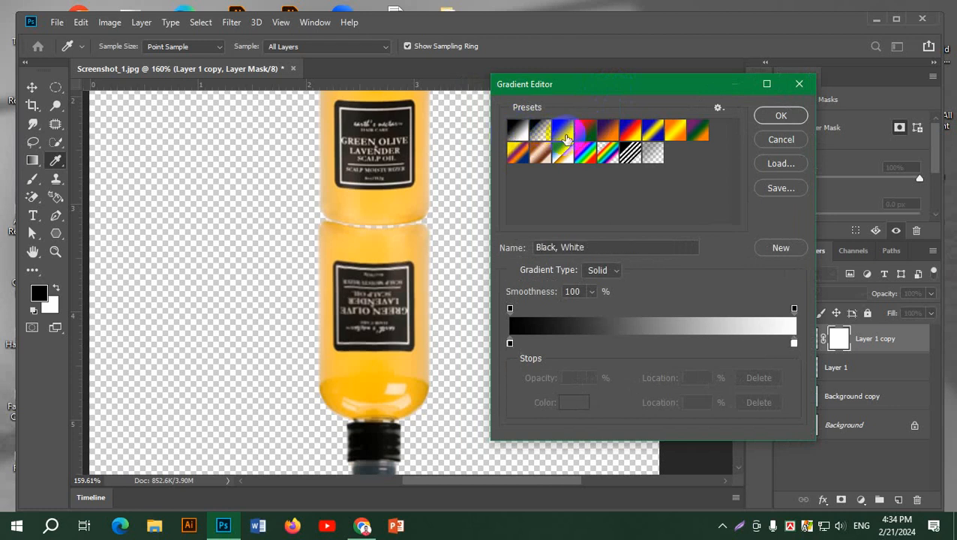
{"action": "left_click", "coordinate": [782, 115]}
Draw the black-to-white gradient upward on the reflection layer's mask, from the lower label edge past the bottle base, redoing the first attempt
{"action": "left_click_drag", "start_coordinate": [381, 341], "coordinate": [379, 221]}
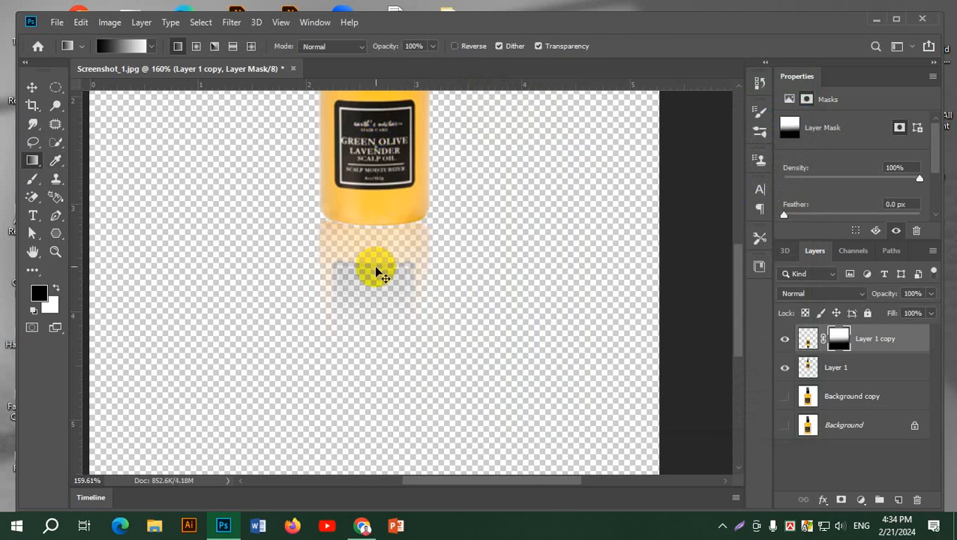
{"action": "key", "text": "ctrl+z"}
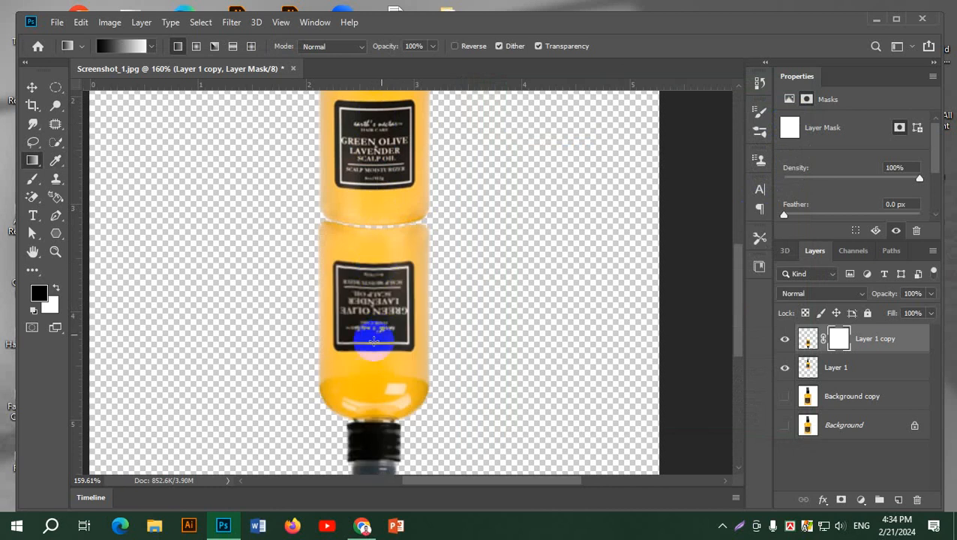
{"action": "left_click_drag", "start_coordinate": [374, 341], "coordinate": [370, 187]}
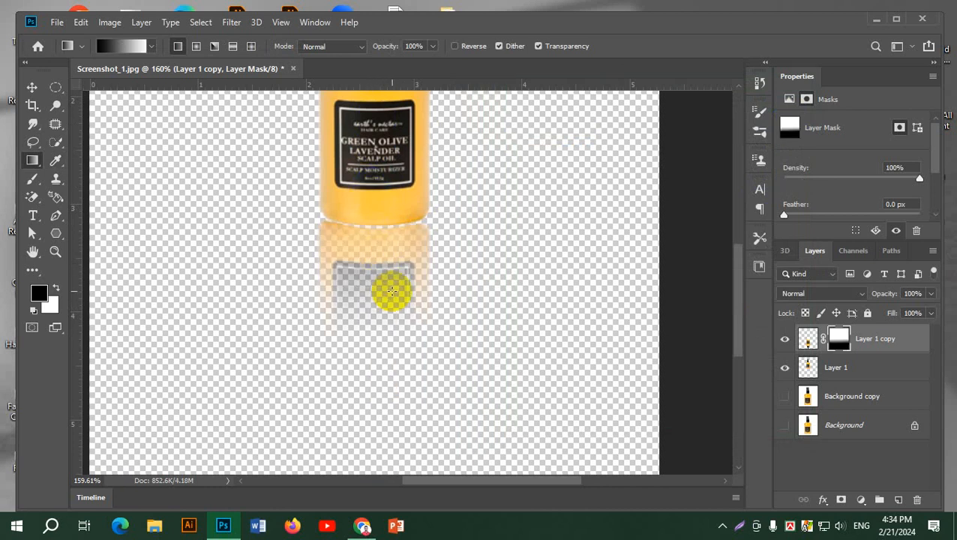
{"action": "key", "text": "ctrl+0"}
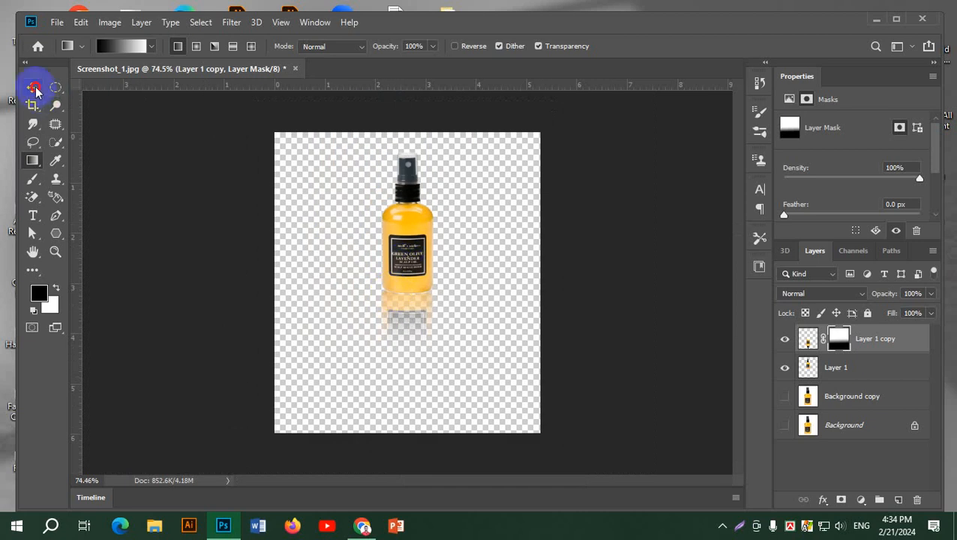
Add a new layer beneath Layer 1 and fill it with the light blue background color
{"action": "left_click", "coordinate": [33, 87]}
{"action": "left_click", "coordinate": [896, 500]}
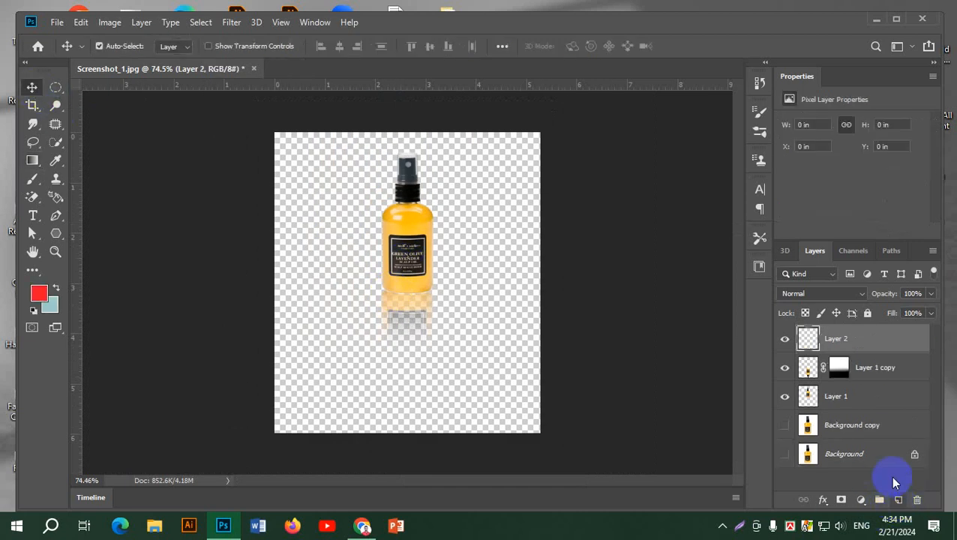
{"action": "left_click_drag", "start_coordinate": [864, 335], "coordinate": [874, 408]}
{"action": "key", "text": "ctrl+BackSpace"}
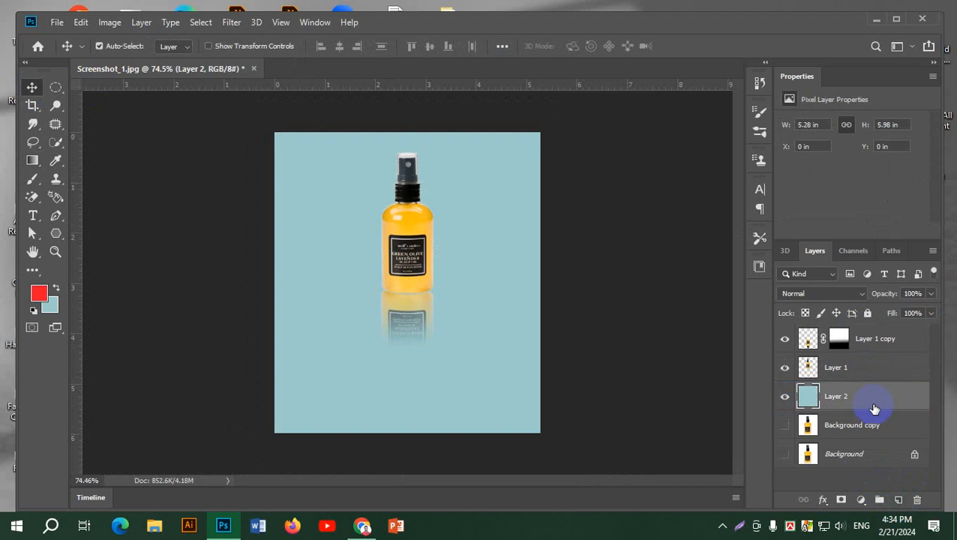
Free-transform the reflection on Layer 1 copy and nudge it 3 px to the right to line up with the bottle
{"action": "scroll", "coordinate": [412, 251], "scroll_direction": "up", "scroll_amount": 4}
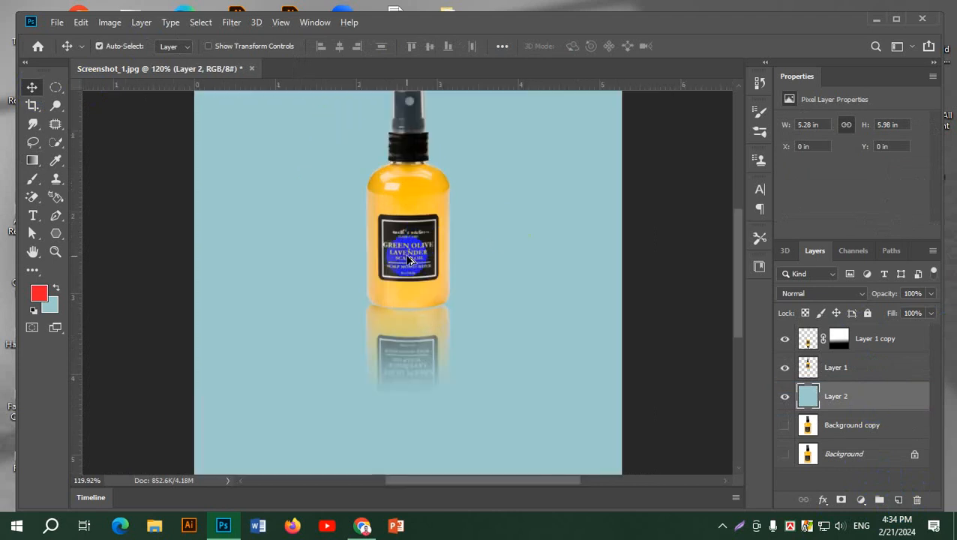
{"action": "left_click_drag", "start_coordinate": [470, 170], "coordinate": [442, 169]}
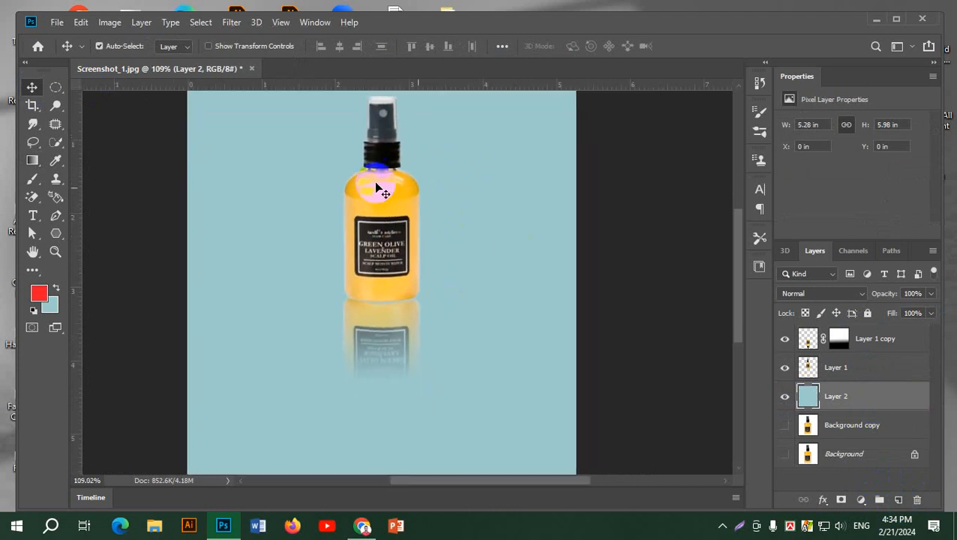
{"action": "left_click", "coordinate": [892, 340]}
{"action": "key", "text": "ctrl+t"}
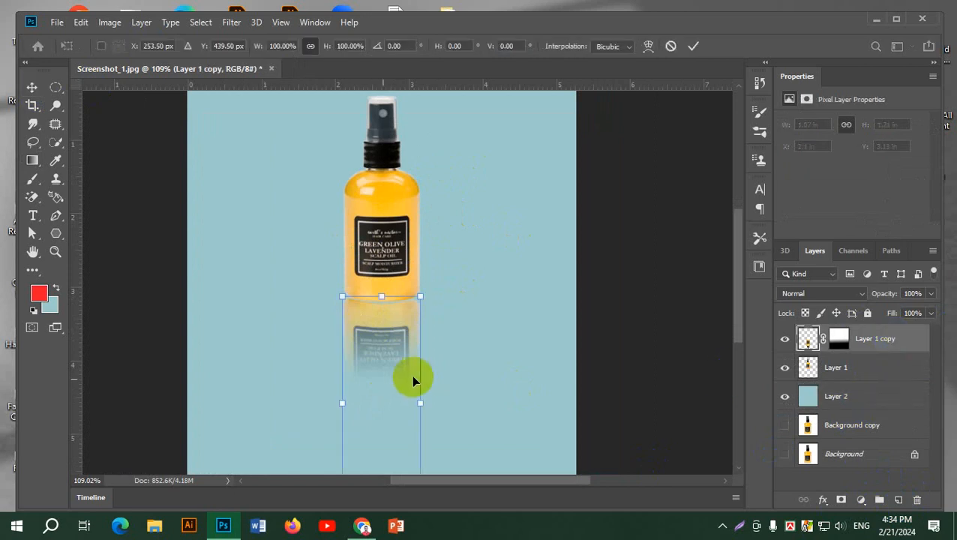
{"action": "key", "text": "Right"}
{"action": "key", "text": "Right"}
{"action": "key", "text": "Right"}
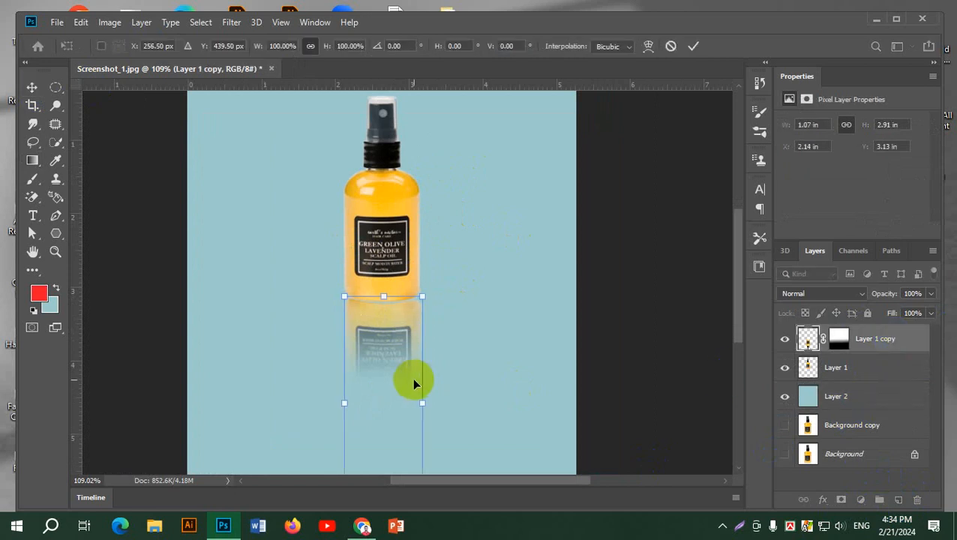
Warp the reflection's base edge, pulling its two inner points slightly up and left toward the bottle, and apply the warp
{"action": "left_click", "coordinate": [649, 48]}
{"action": "scroll", "coordinate": [437, 273], "scroll_direction": "up", "scroll_amount": 4}
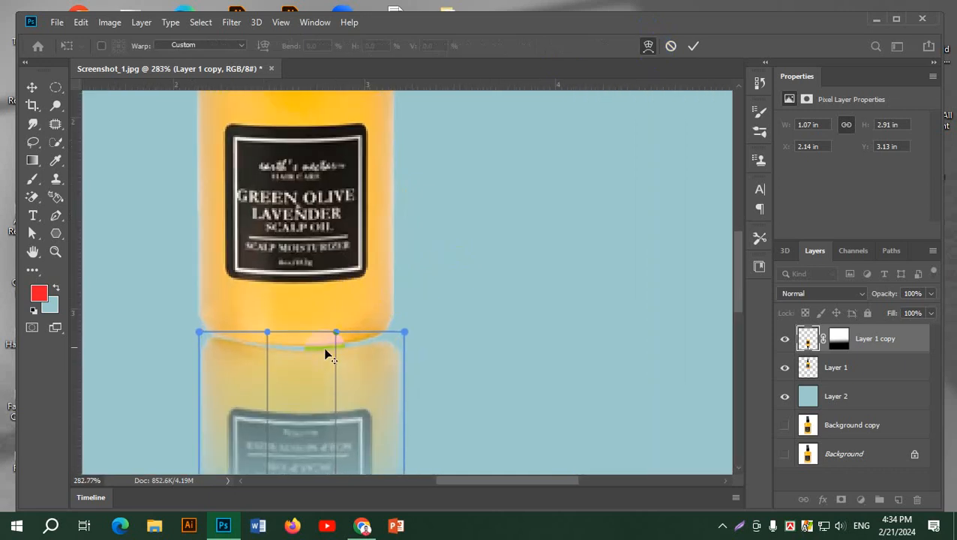
{"action": "mouse_move", "coordinate": [334, 331]}
{"action": "left_mouse_down"}
{"action": "mouse_move", "coordinate": [331, 323]}
{"action": "mouse_move", "coordinate": [325, 330]}
{"action": "left_mouse_up"}
{"action": "left_click_drag", "start_coordinate": [263, 333], "coordinate": [261, 332]}
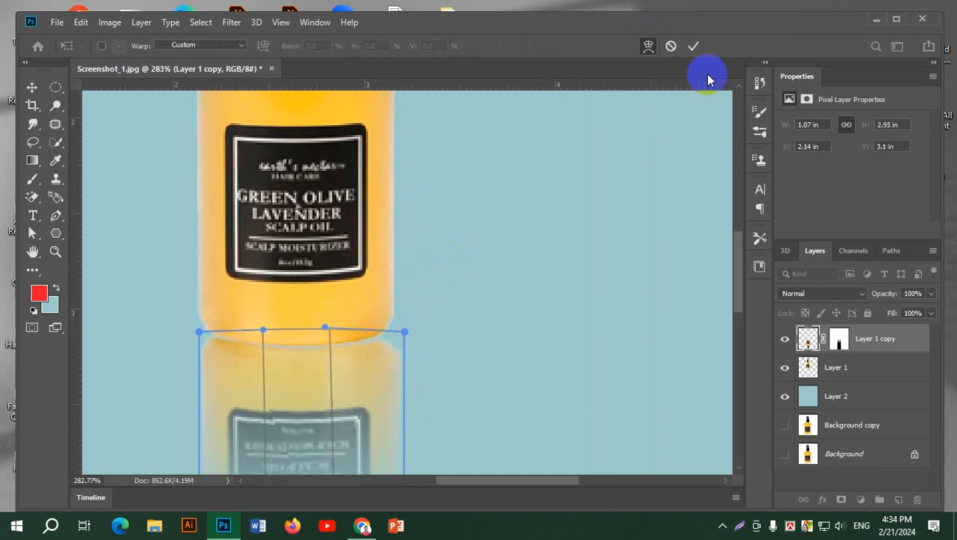
{"action": "left_click", "coordinate": [693, 46]}
{"action": "scroll", "coordinate": [498, 248], "scroll_direction": "down", "scroll_amount": 3}
{"action": "scroll", "coordinate": [513, 277], "scroll_direction": "down", "scroll_amount": 2}
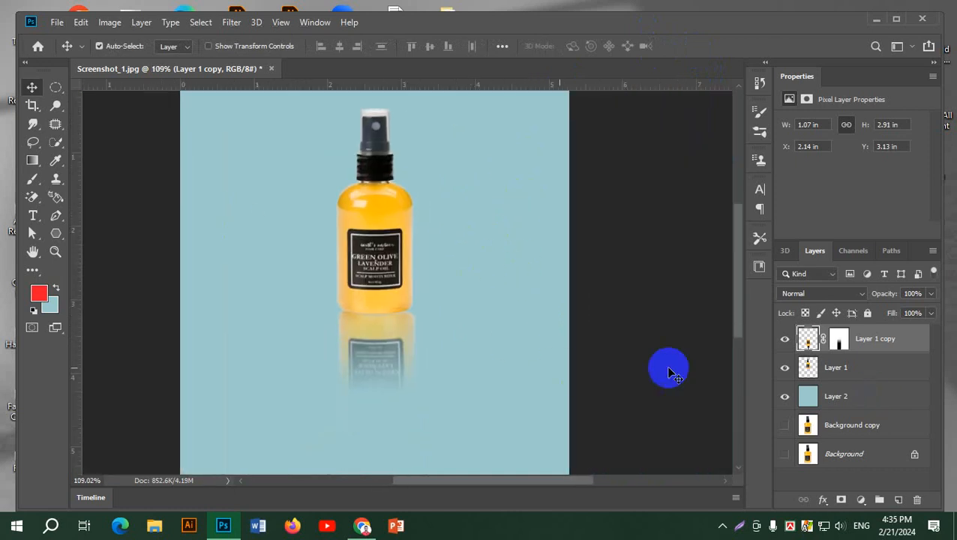
{"action": "left_click", "coordinate": [838, 338]}
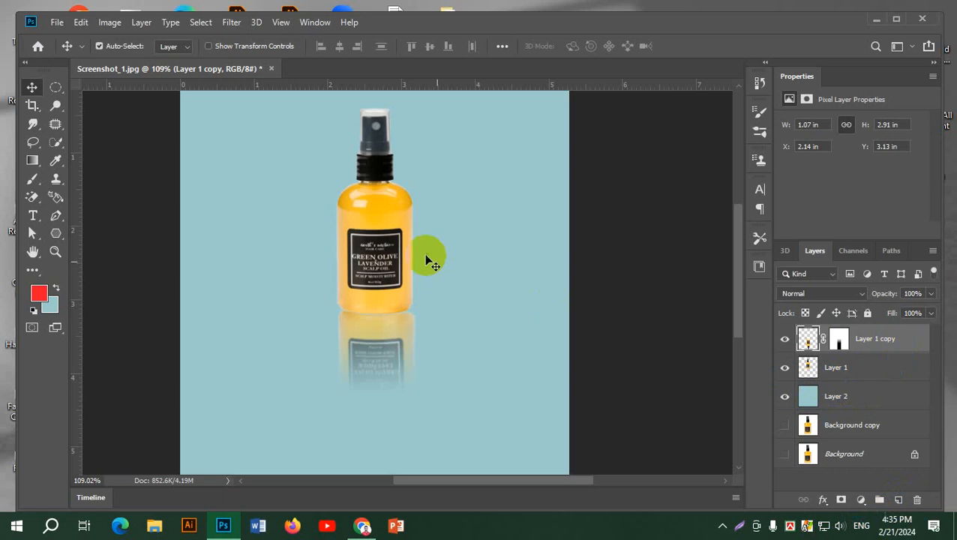
{"action": "scroll", "coordinate": [420, 214], "scroll_direction": "up", "scroll_amount": 1}
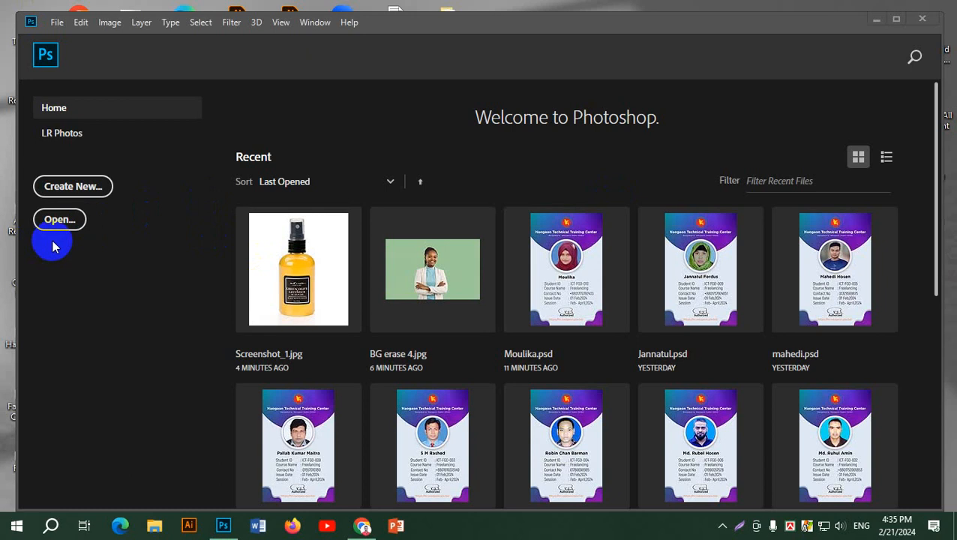
Create a new document from the A4 print preset in inches with landscape orientation at 300 pixels/inch
{"action": "left_click", "coordinate": [55, 225]}
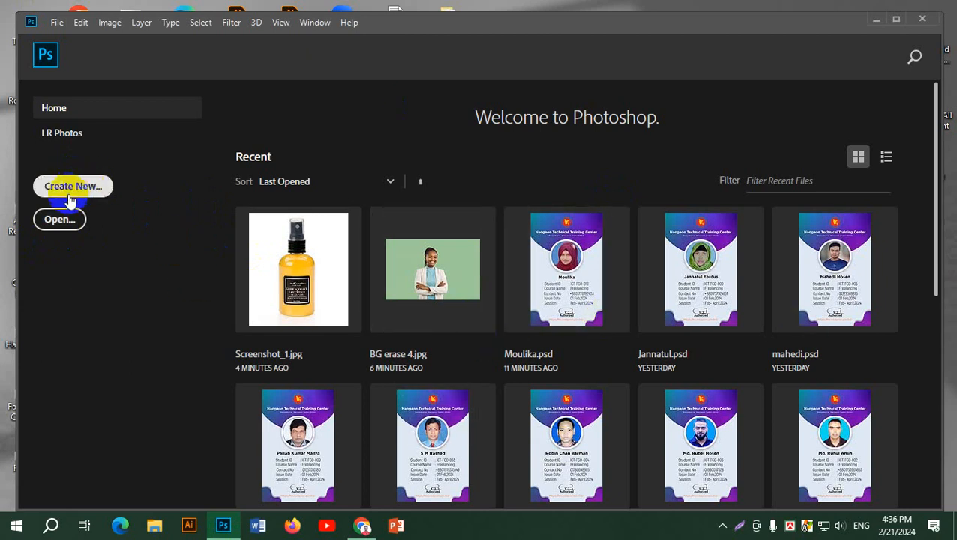
{"action": "left_click", "coordinate": [96, 187]}
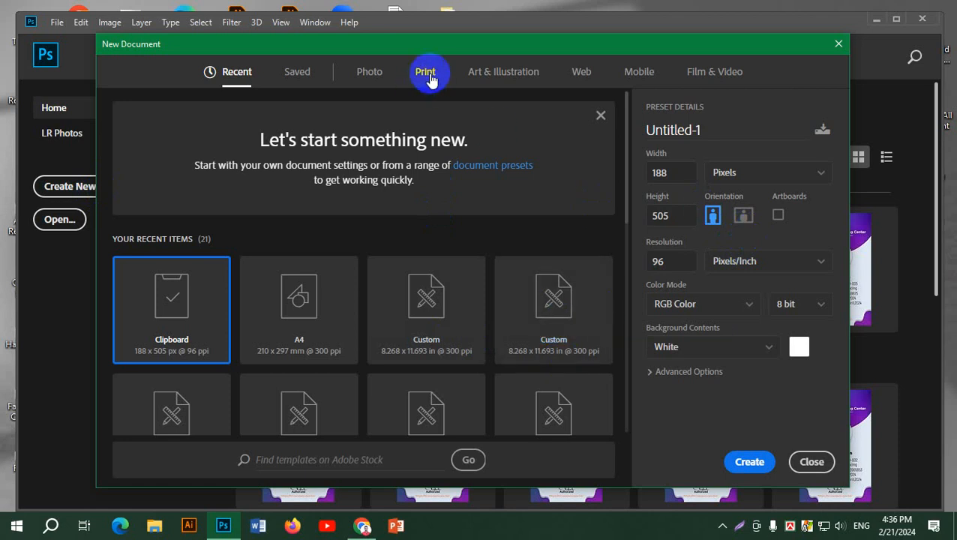
{"action": "left_click", "coordinate": [508, 80]}
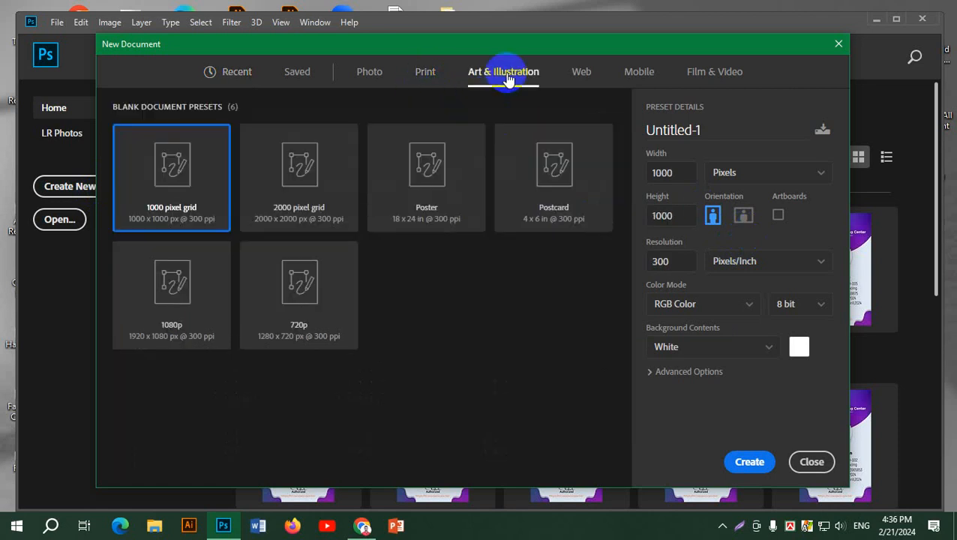
{"action": "left_click", "coordinate": [427, 77]}
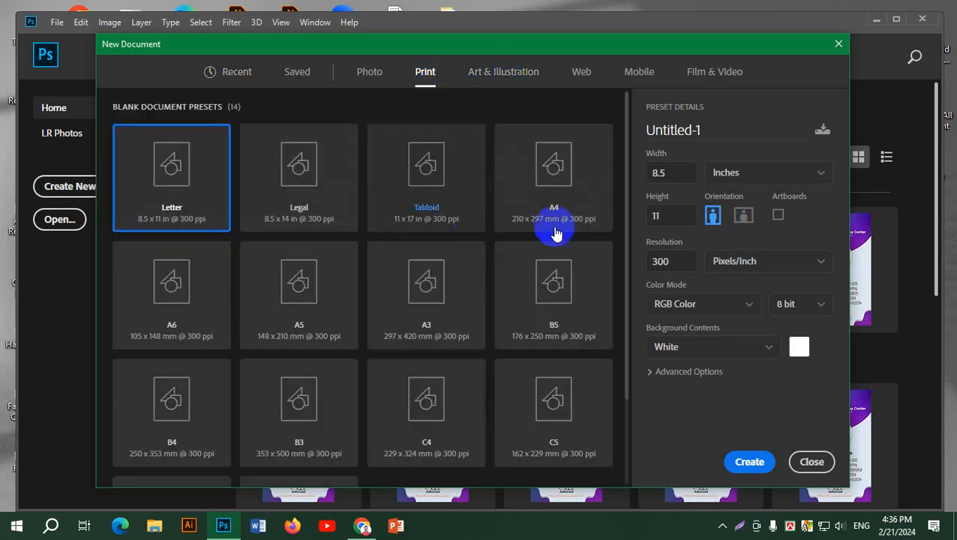
{"action": "left_click", "coordinate": [549, 204]}
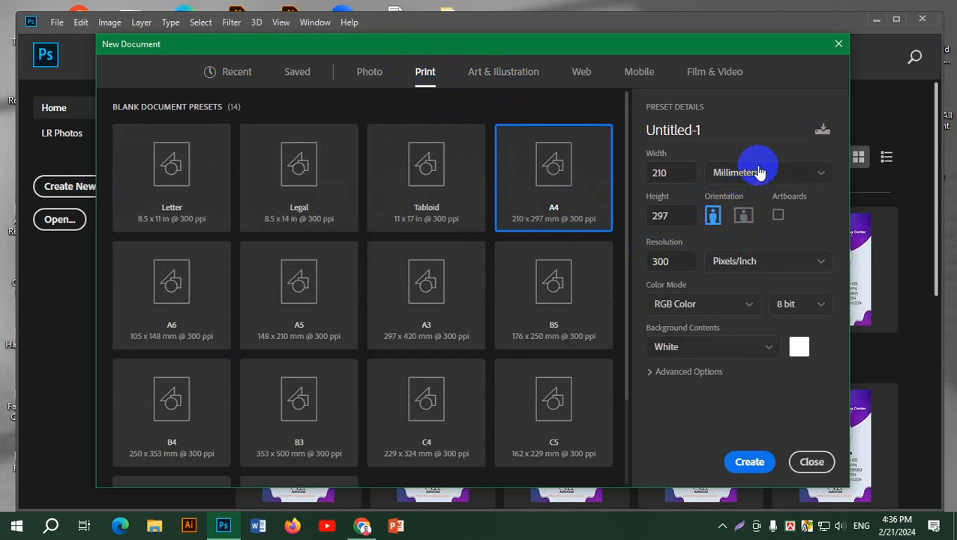
{"action": "left_click", "coordinate": [789, 174]}
{"action": "left_click", "coordinate": [726, 217]}
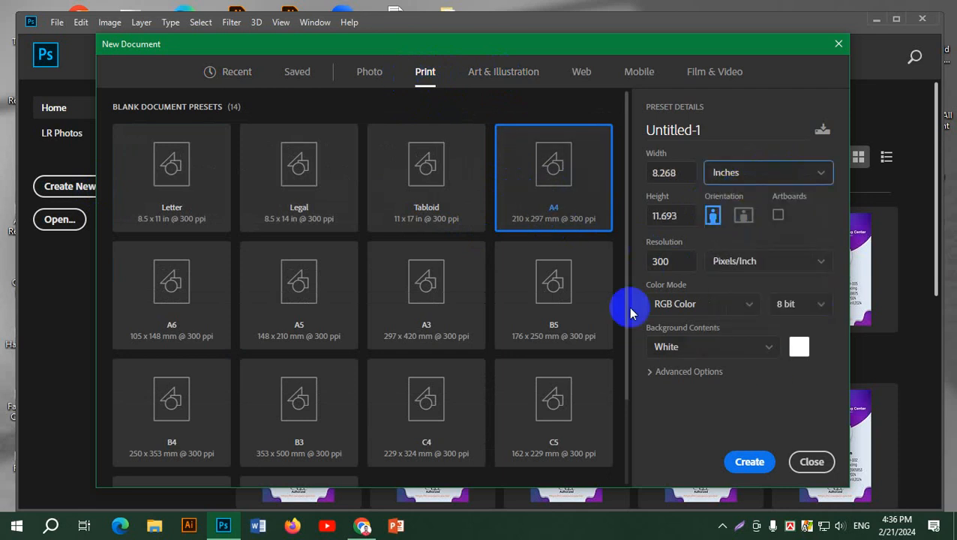
{"action": "left_click", "coordinate": [742, 216]}
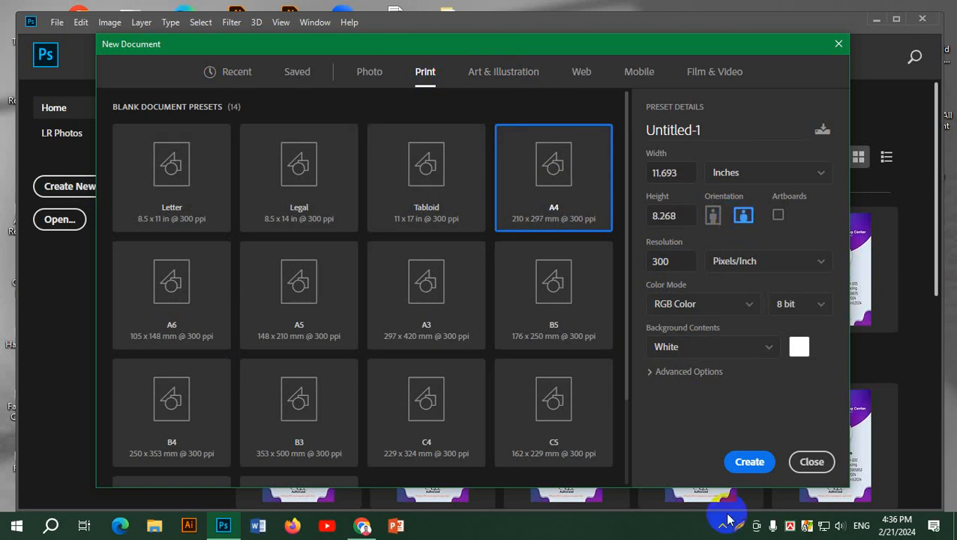
{"action": "left_click", "coordinate": [750, 463]}
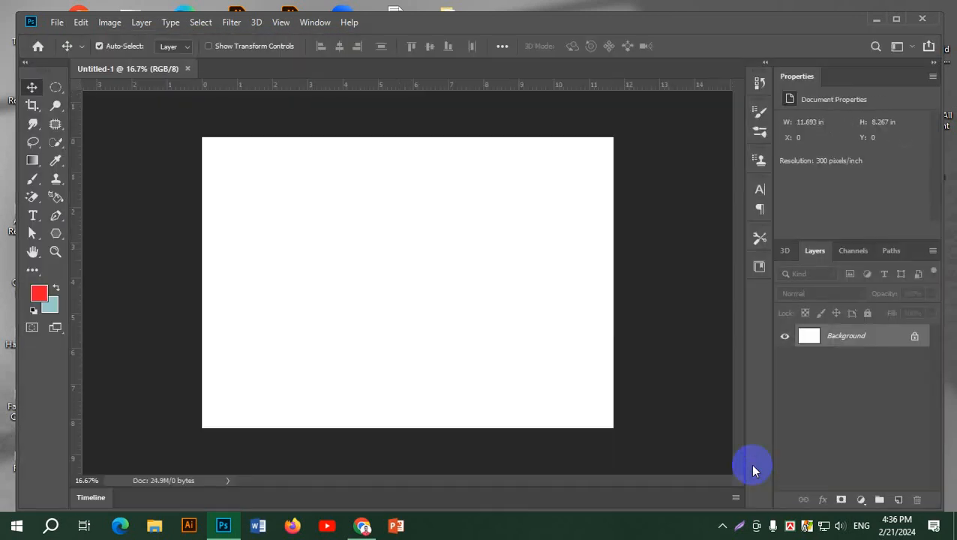
{"action": "scroll", "coordinate": [408, 225], "scroll_direction": "up", "scroll_amount": 4}
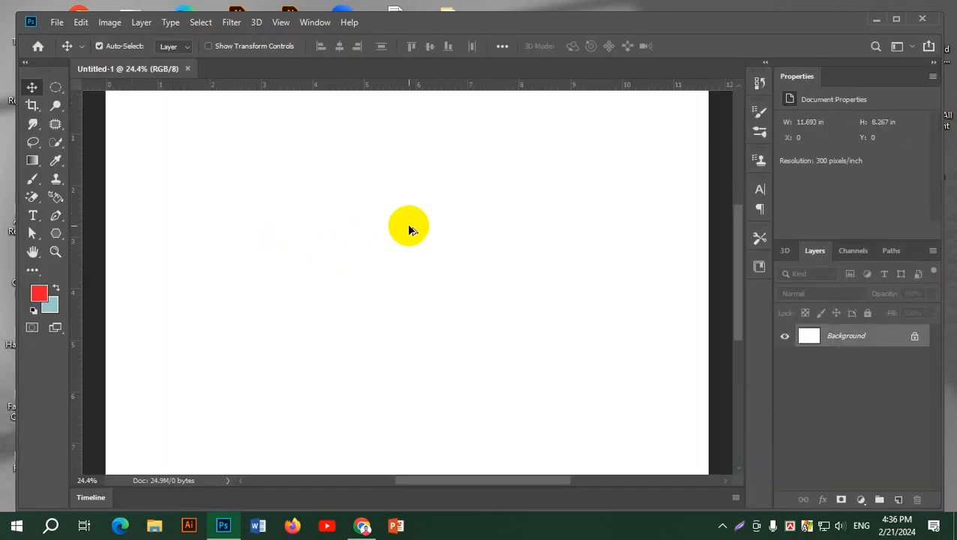
{"action": "scroll", "coordinate": [408, 226], "scroll_direction": "down", "scroll_amount": 3}
{"action": "scroll", "coordinate": [409, 224], "scroll_direction": "up", "scroll_amount": 1}
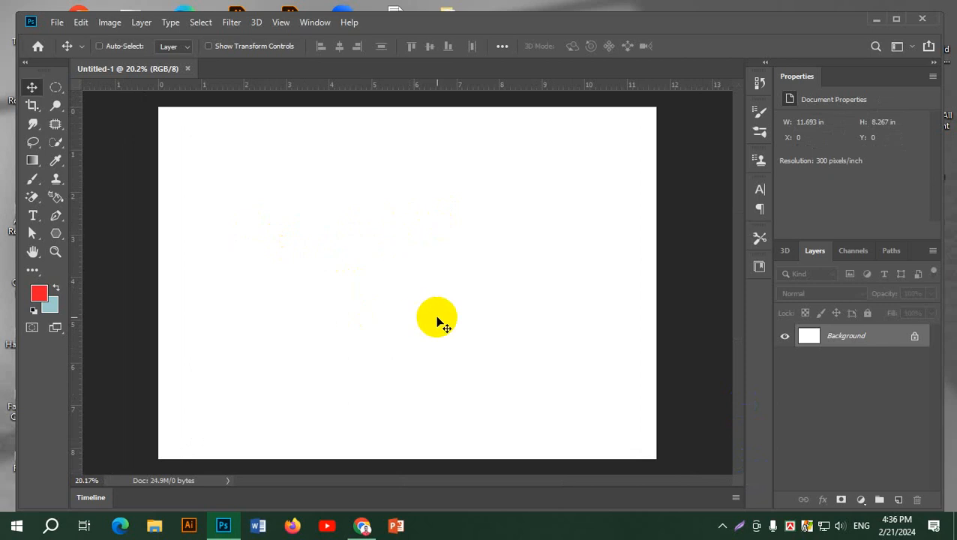
Switch to Chrome, open a new tab and search Google for "ps brush artwork"
{"action": "left_click", "coordinate": [246, 523]}
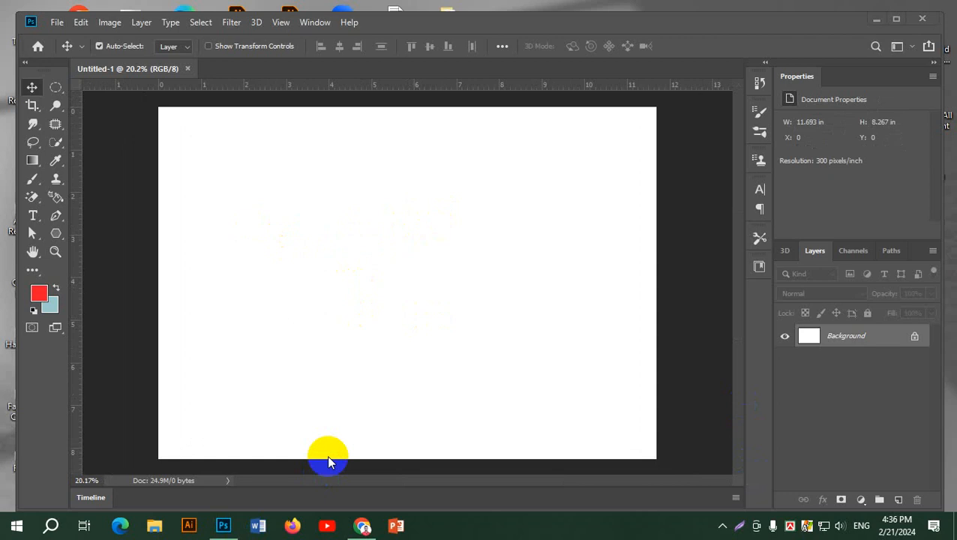
{"action": "left_click", "coordinate": [368, 525]}
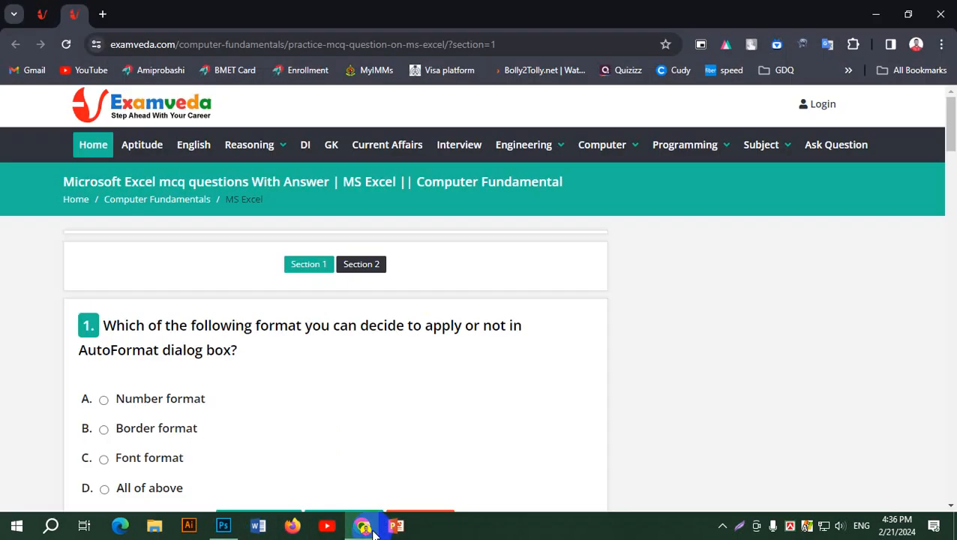
{"action": "left_click", "coordinate": [102, 15]}
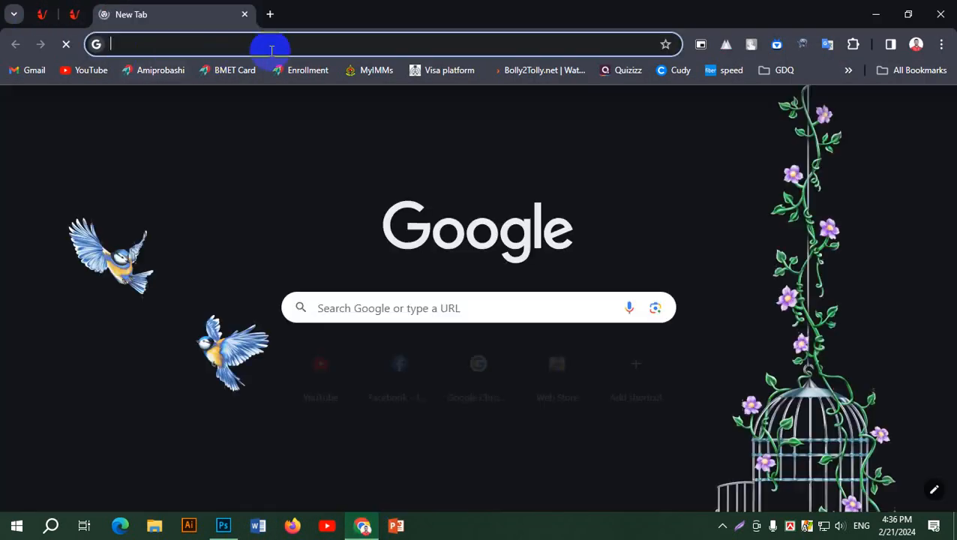
{"action": "left_click", "coordinate": [453, 305]}
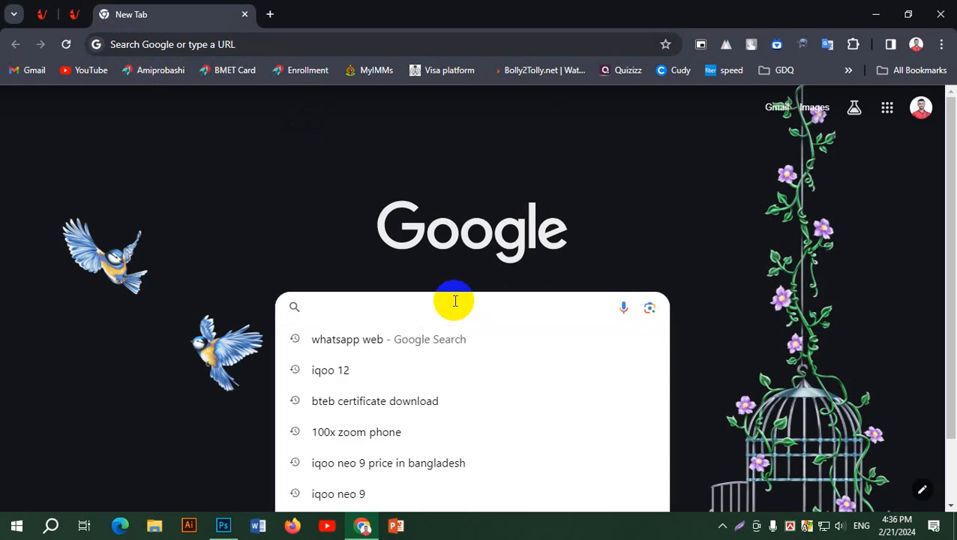
{"action": "type", "text": "ps br"}
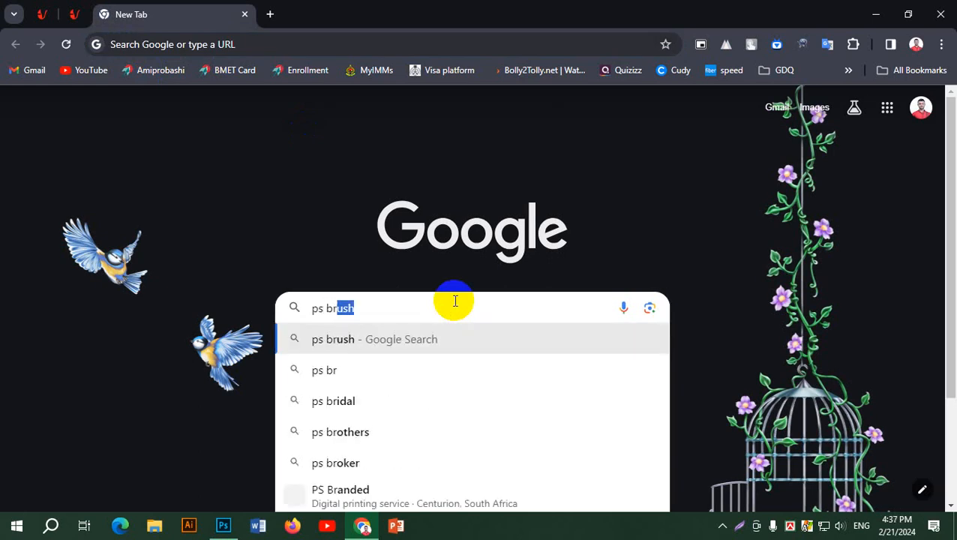
{"action": "type", "text": "ush art"}
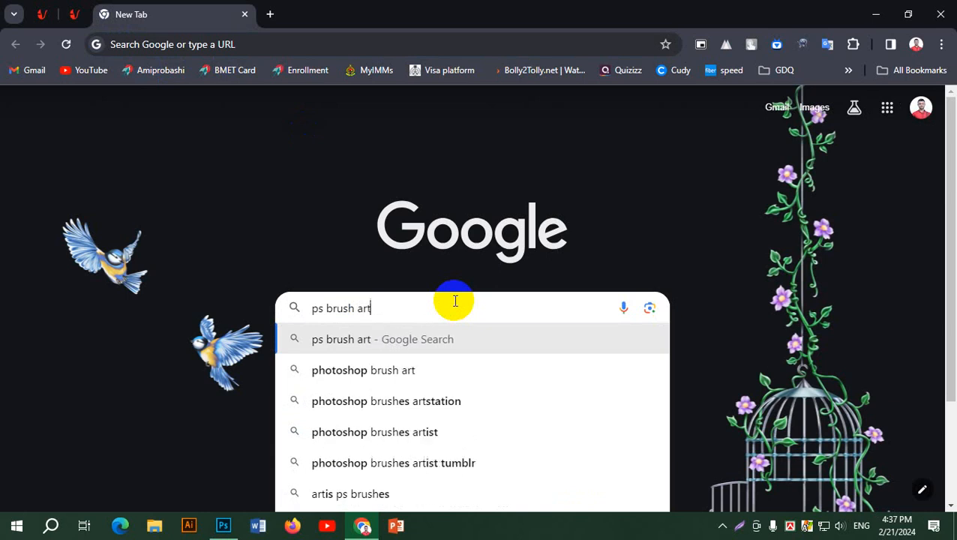
{"action": "type", "text": "work"}
{"action": "key", "text": "Return"}
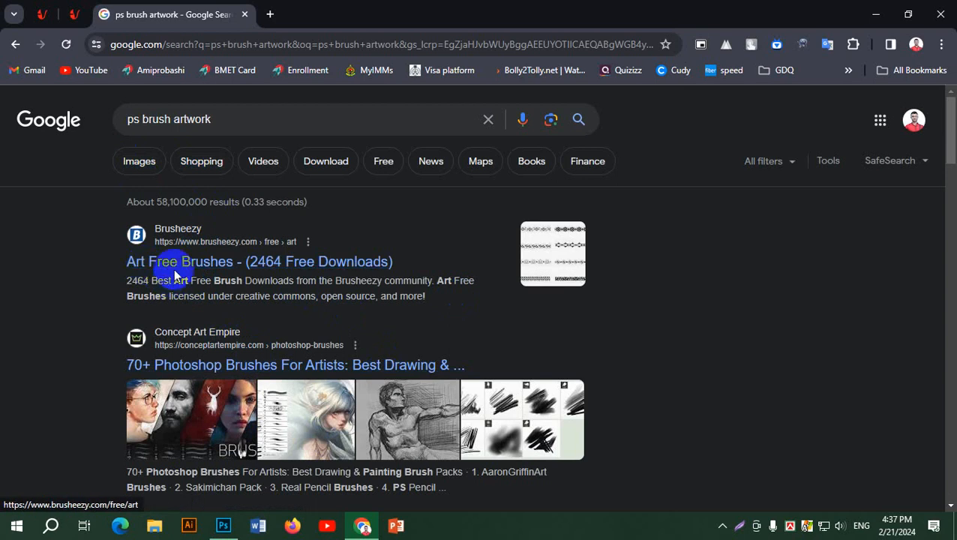
Show the image results for "ps brush artwork" and look through them
{"action": "left_click", "coordinate": [135, 172]}
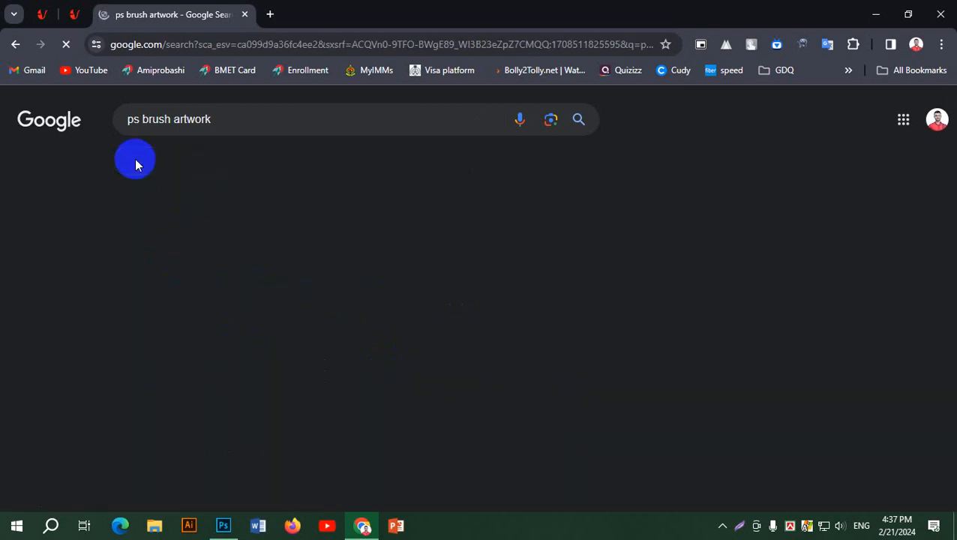
{"action": "scroll", "coordinate": [518, 412], "scroll_direction": "down", "scroll_amount": 10}
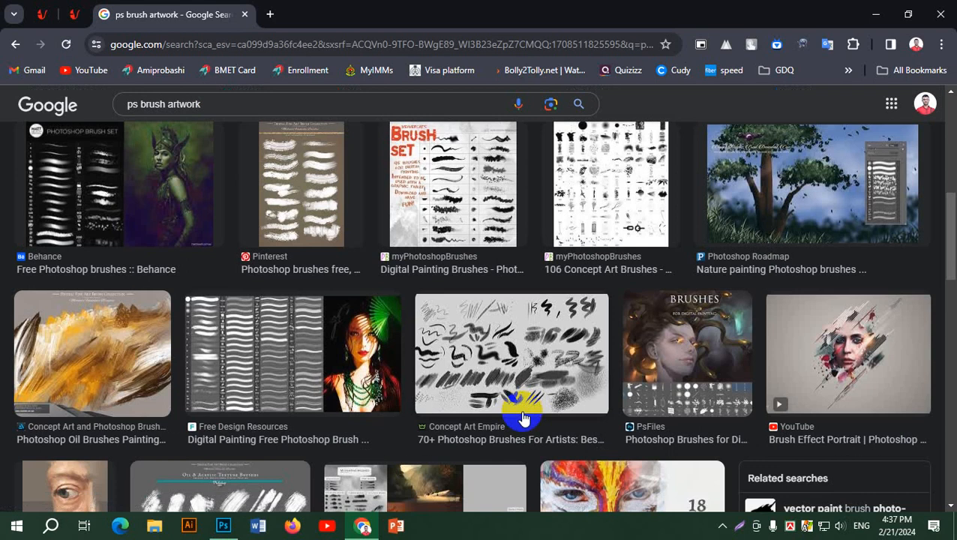
{"action": "scroll", "coordinate": [592, 416], "scroll_direction": "up", "scroll_amount": 10}
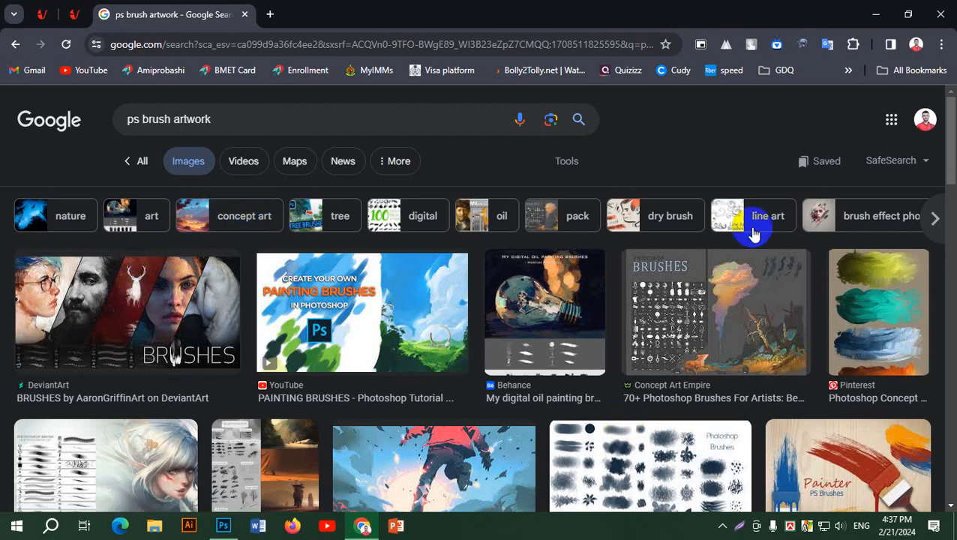
Change the image search to "brush artwork by photoshop" and run it
{"action": "left_click", "coordinate": [142, 116]}
{"action": "key", "text": "BackSpace"}
{"action": "key", "text": "BackSpace"}
{"action": "key", "text": "BackSpace"}
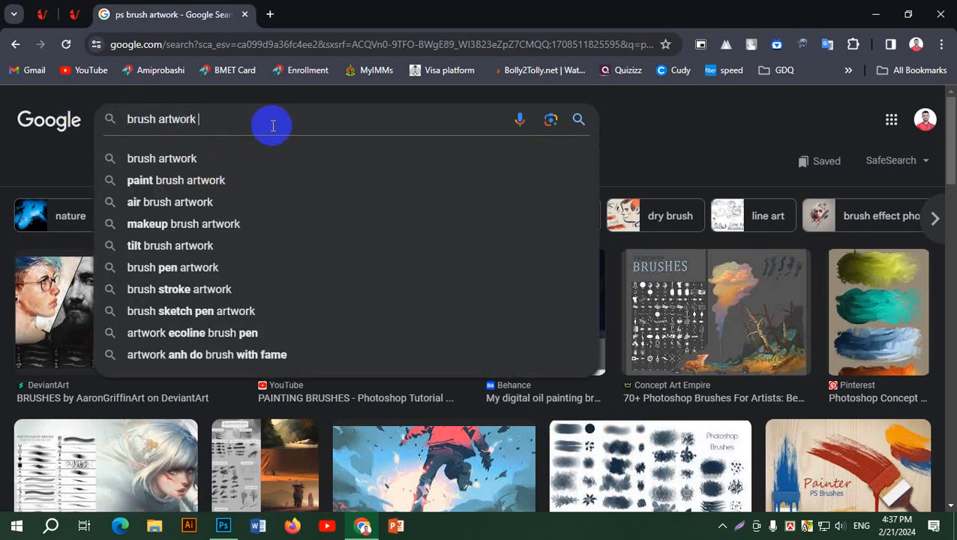
{"action": "type", "text": "by pho"}
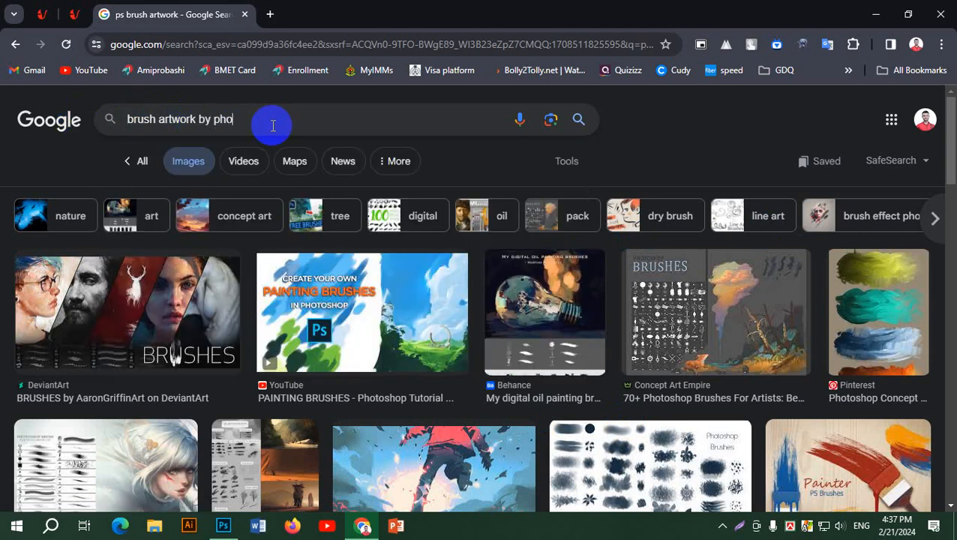
{"action": "type", "text": "toshop"}
{"action": "key", "text": "Return"}
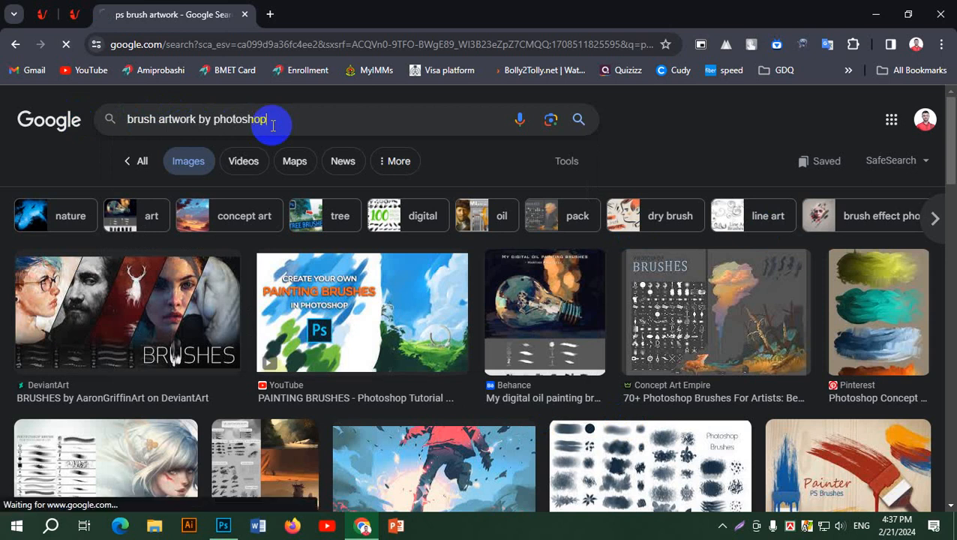
Look through the Photoshop brush artwork images and preview the Digital Painting Free Photoshop Brush result from Free Design Resources
{"action": "scroll", "coordinate": [677, 285], "scroll_direction": "down", "scroll_amount": 15}
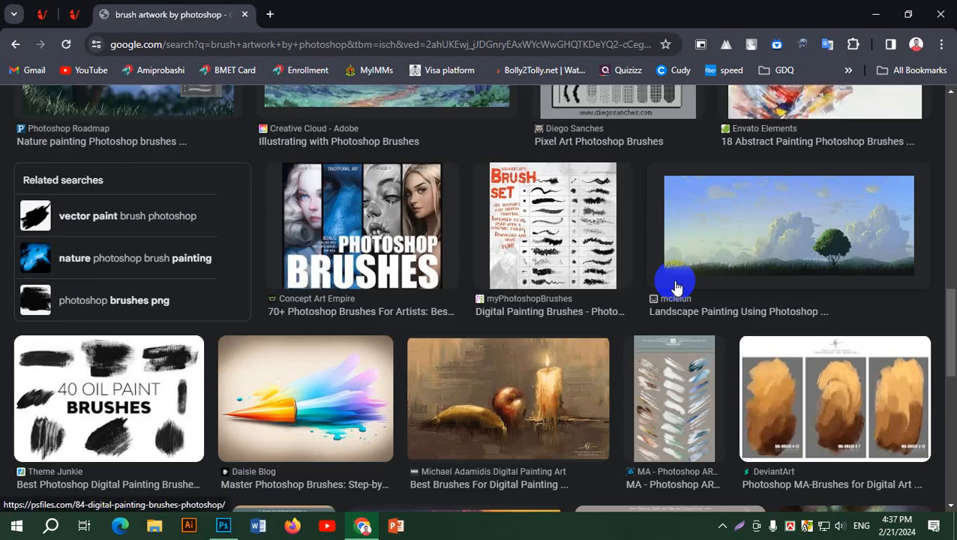
{"action": "scroll", "coordinate": [677, 287], "scroll_direction": "down", "scroll_amount": 15}
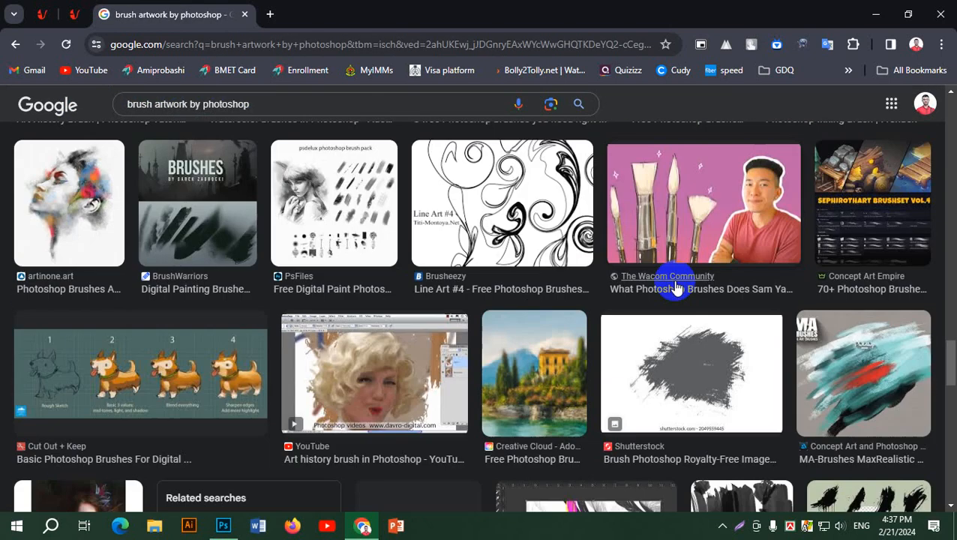
{"action": "scroll", "coordinate": [674, 286], "scroll_direction": "down", "scroll_amount": 10}
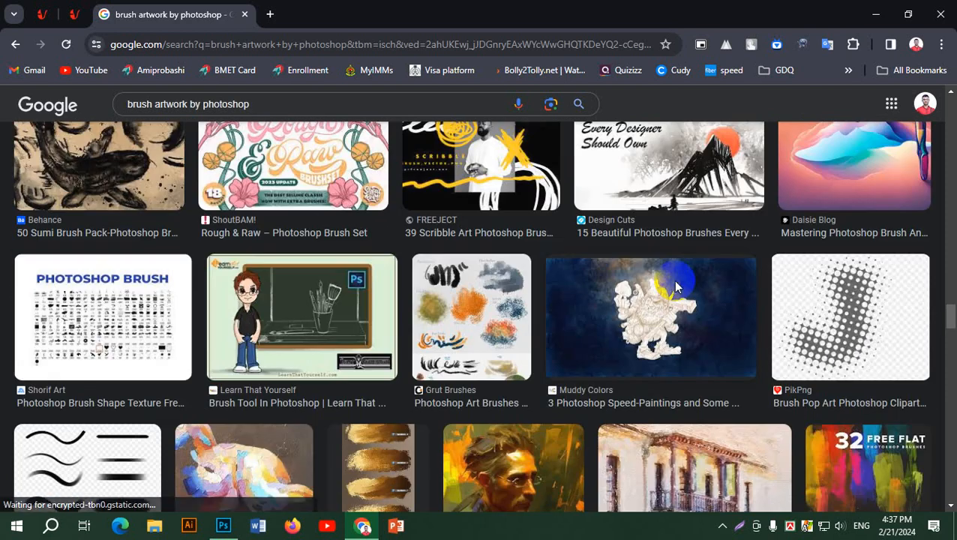
{"action": "scroll", "coordinate": [675, 286], "scroll_direction": "up", "scroll_amount": 10}
{"action": "scroll", "coordinate": [672, 281], "scroll_direction": "up", "scroll_amount": 10}
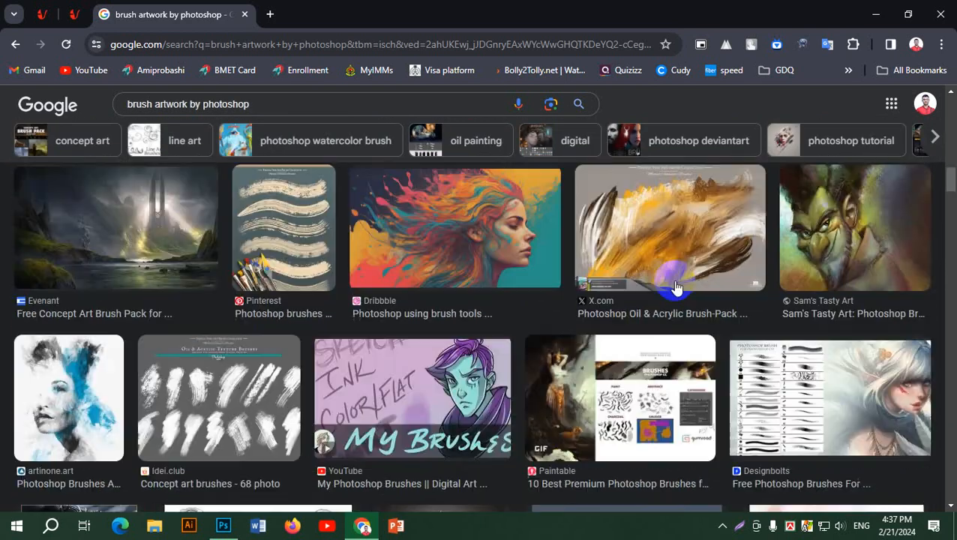
{"action": "scroll", "coordinate": [600, 299], "scroll_direction": "down", "scroll_amount": 3}
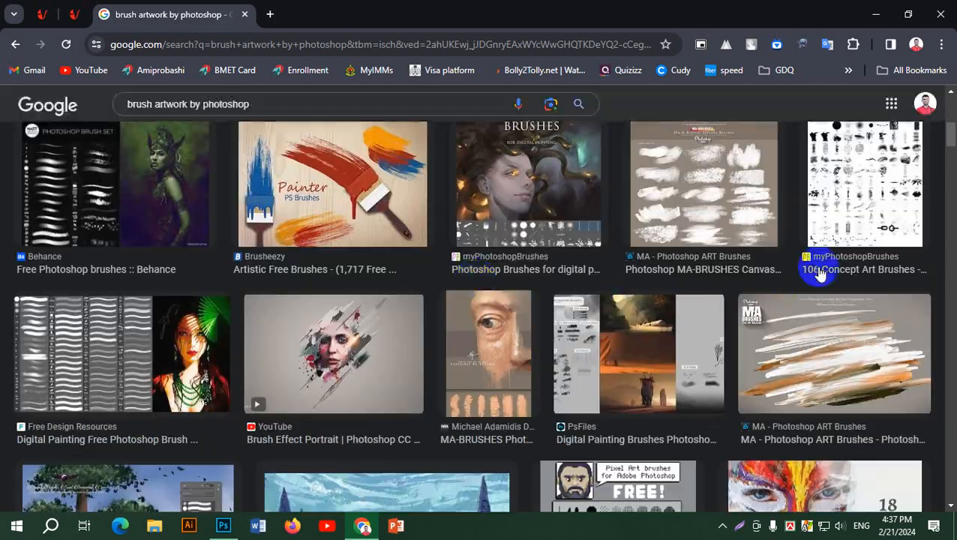
{"action": "left_click", "coordinate": [105, 323]}
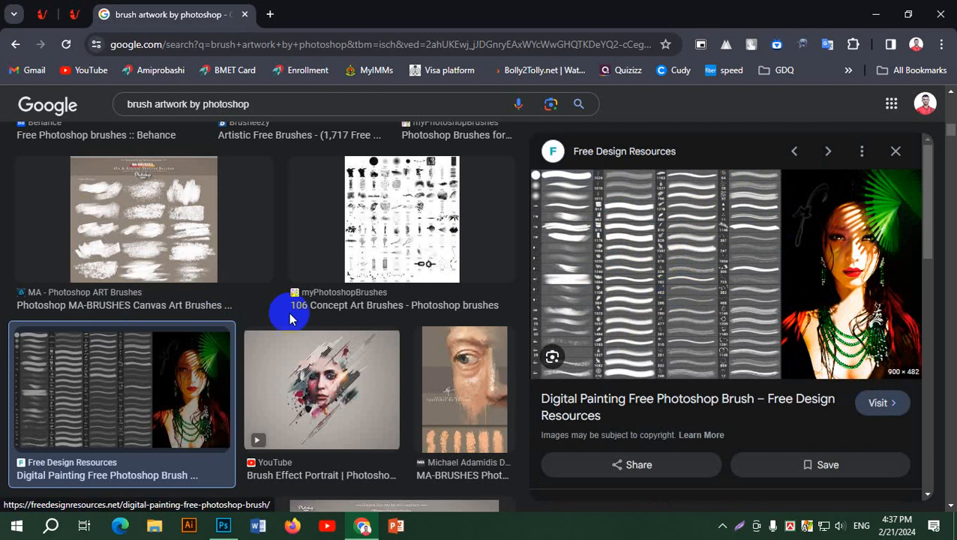
Preview the Pinterest image of Photoshop brushes with oil texture and look through the surrounding brush results
{"action": "scroll", "coordinate": [307, 329], "scroll_direction": "down", "scroll_amount": 5}
{"action": "scroll", "coordinate": [440, 320], "scroll_direction": "down", "scroll_amount": 3}
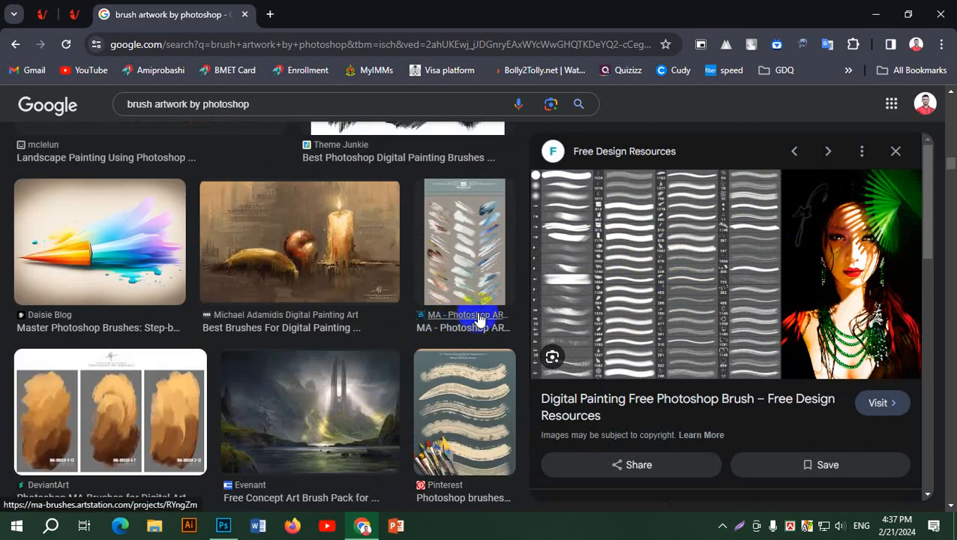
{"action": "scroll", "coordinate": [465, 323], "scroll_direction": "down", "scroll_amount": 3}
{"action": "scroll", "coordinate": [453, 337], "scroll_direction": "up", "scroll_amount": 1}
{"action": "left_click", "coordinate": [444, 198]}
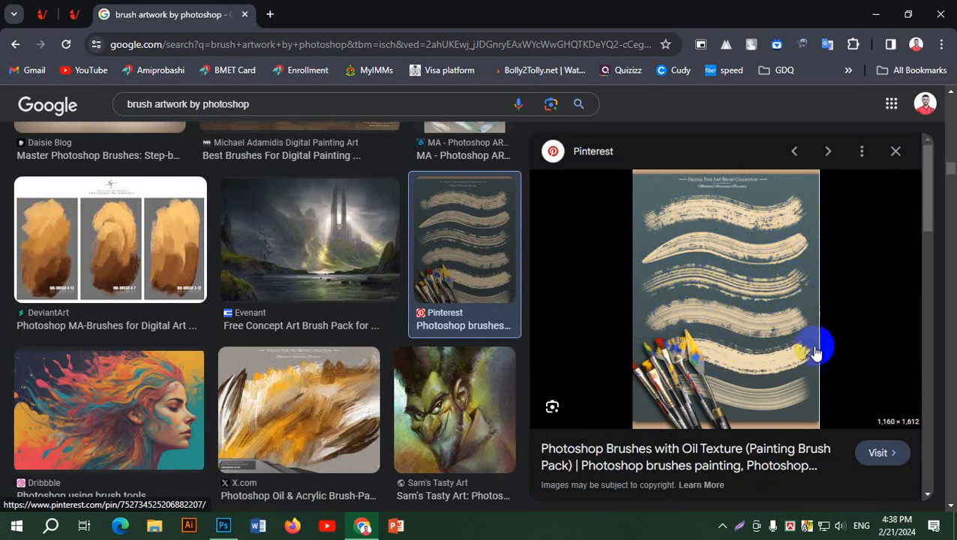
{"action": "scroll", "coordinate": [332, 347], "scroll_direction": "down", "scroll_amount": 12}
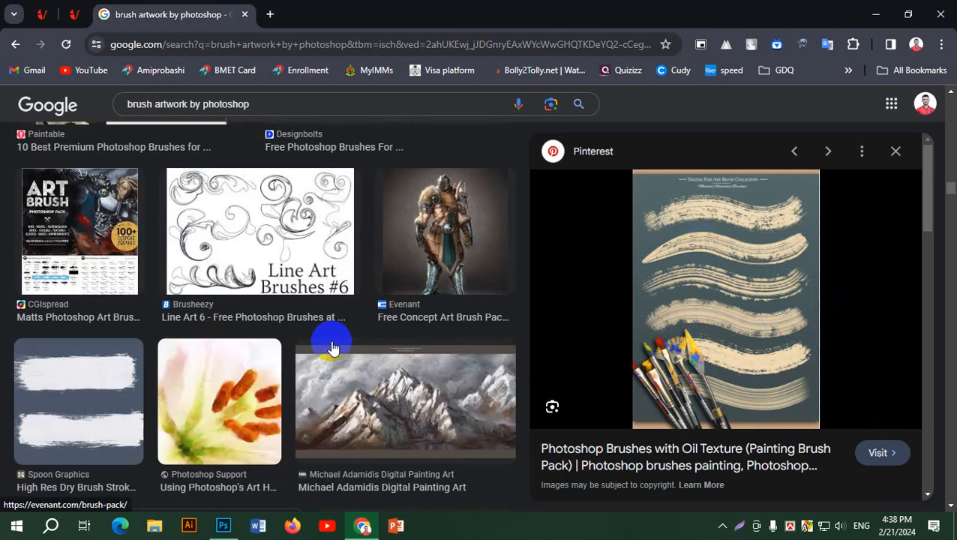
{"action": "scroll", "coordinate": [332, 348], "scroll_direction": "up", "scroll_amount": 15}
{"action": "scroll", "coordinate": [332, 347], "scroll_direction": "up", "scroll_amount": 5}
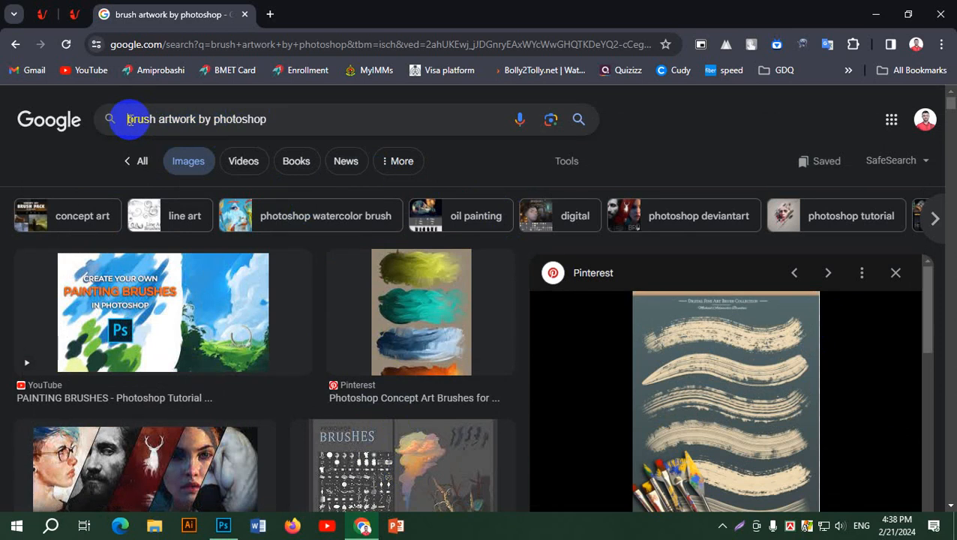
Change the image search to "sunset brush artwork ps" and look through the results
{"action": "left_click", "coordinate": [129, 120]}
{"action": "type", "text": "sunset"}
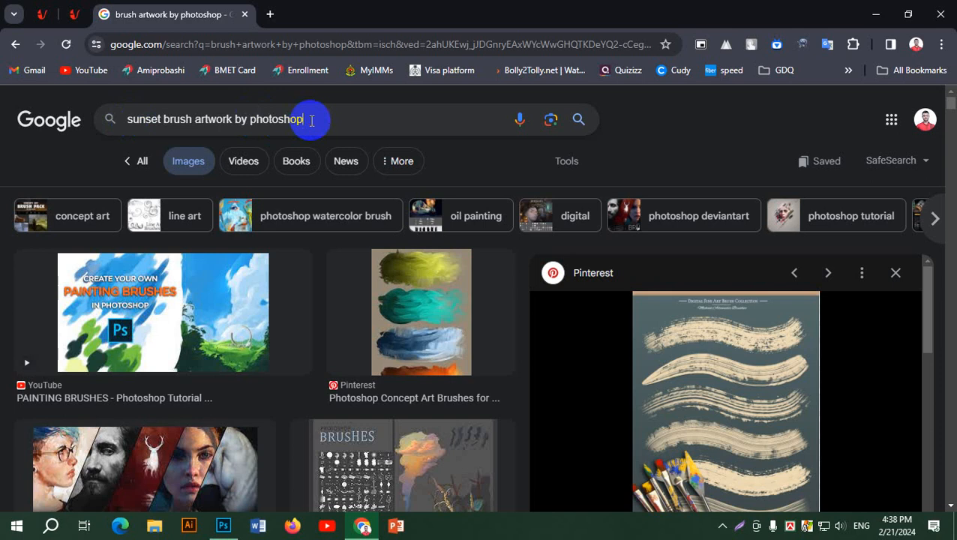
{"action": "left_click_drag", "start_coordinate": [234, 118], "coordinate": [504, 156]}
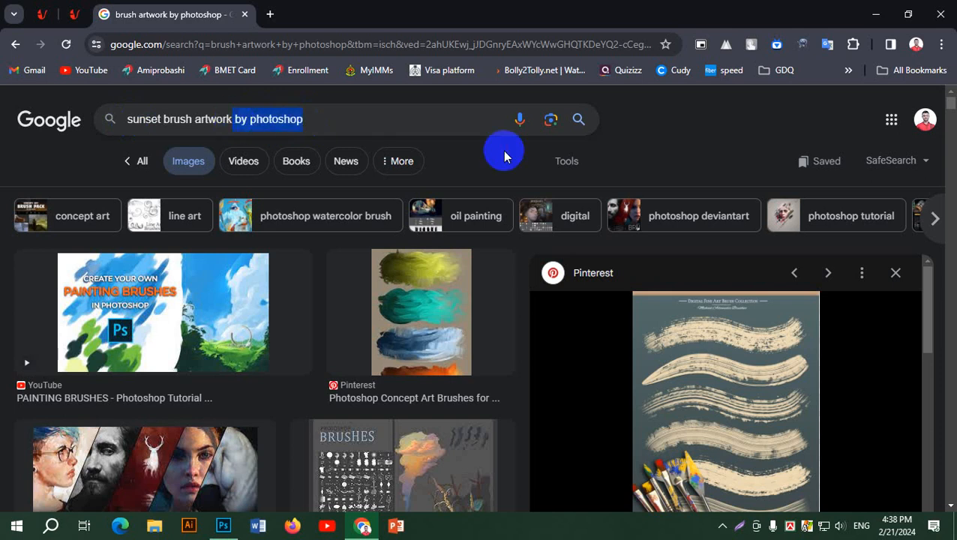
{"action": "type", "text": "ps"}
{"action": "key", "text": "Return"}
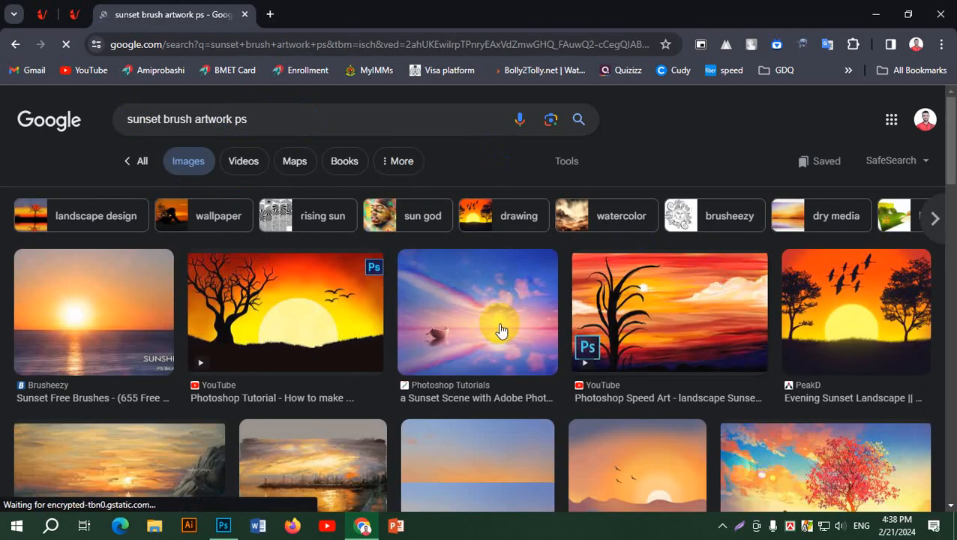
{"action": "scroll", "coordinate": [501, 331], "scroll_direction": "down", "scroll_amount": 4}
{"action": "scroll", "coordinate": [502, 330], "scroll_direction": "up", "scroll_amount": 4}
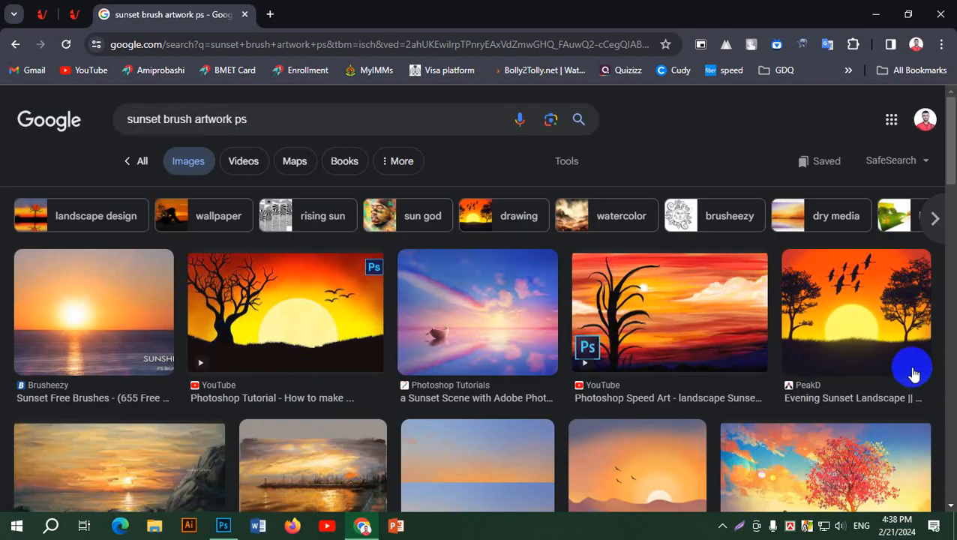
Preview PeakD's Evening Sunset Landscape image, then open and look through its full set of related images
{"action": "left_click", "coordinate": [881, 305]}
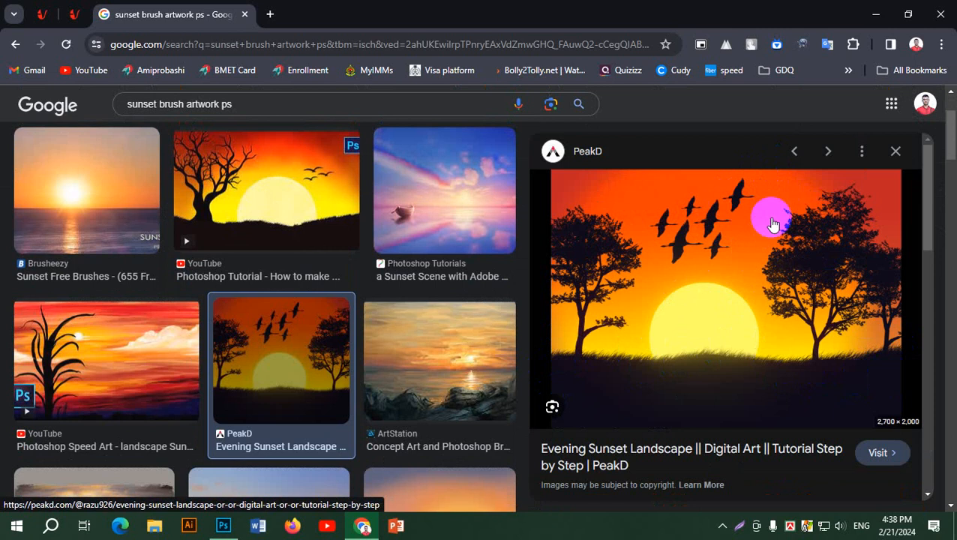
{"action": "scroll", "coordinate": [737, 306], "scroll_direction": "down", "scroll_amount": 3}
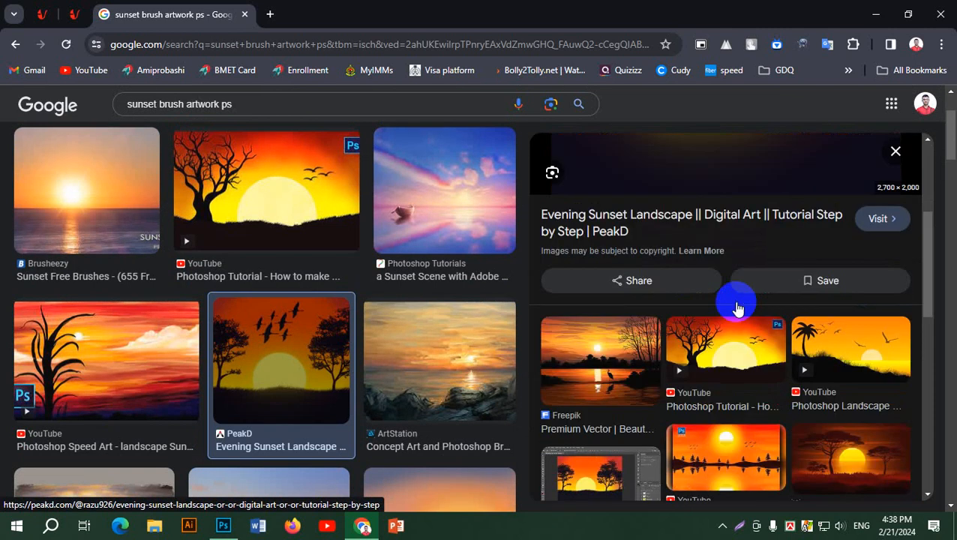
{"action": "scroll", "coordinate": [668, 312], "scroll_direction": "down", "scroll_amount": 4}
{"action": "scroll", "coordinate": [780, 290], "scroll_direction": "up", "scroll_amount": 4}
{"action": "scroll", "coordinate": [757, 285], "scroll_direction": "down", "scroll_amount": 5}
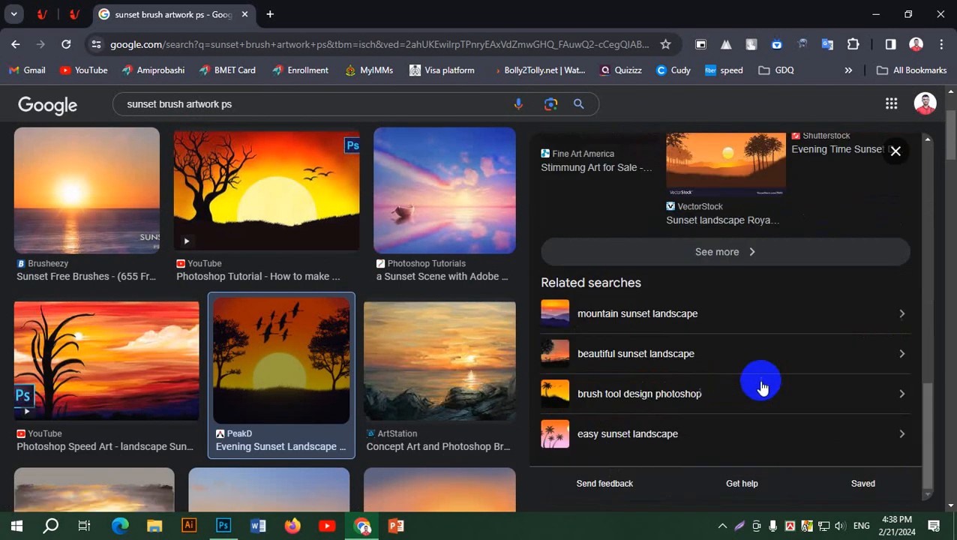
{"action": "left_click", "coordinate": [725, 255]}
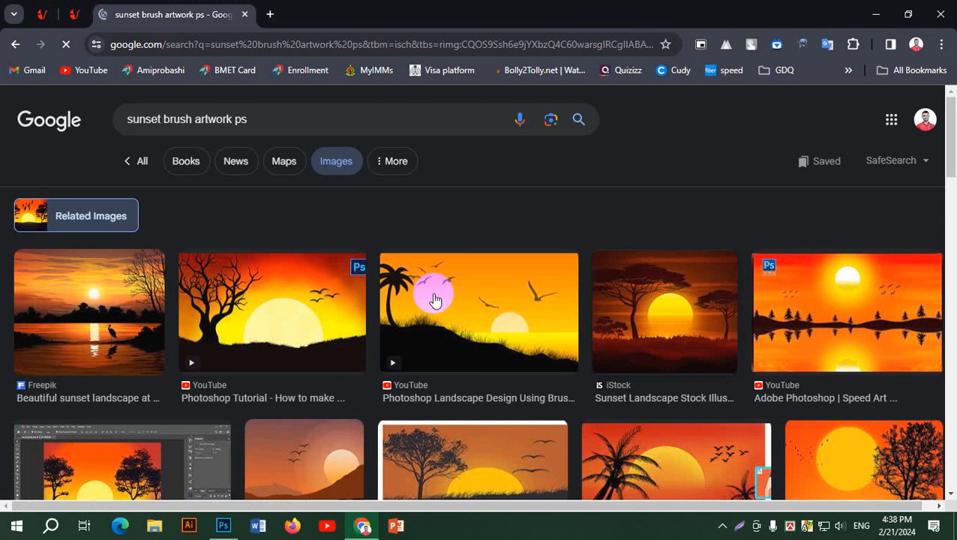
{"action": "scroll", "coordinate": [619, 307], "scroll_direction": "down", "scroll_amount": 3}
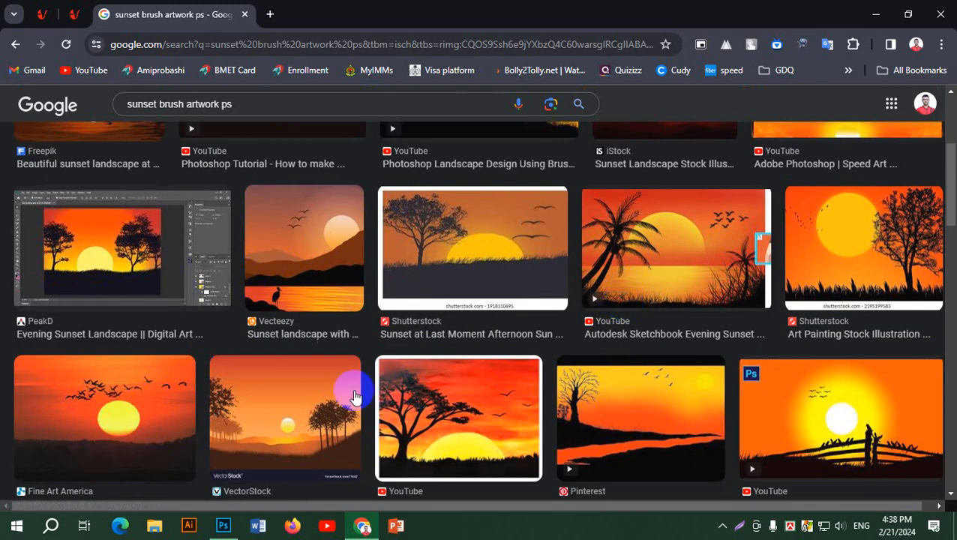
Preview several related sunset images, including the oil pastel scenery, the Autodesk Sketchbook drawing and Fine Art America's Stimmung sunset
{"action": "left_click", "coordinate": [445, 411]}
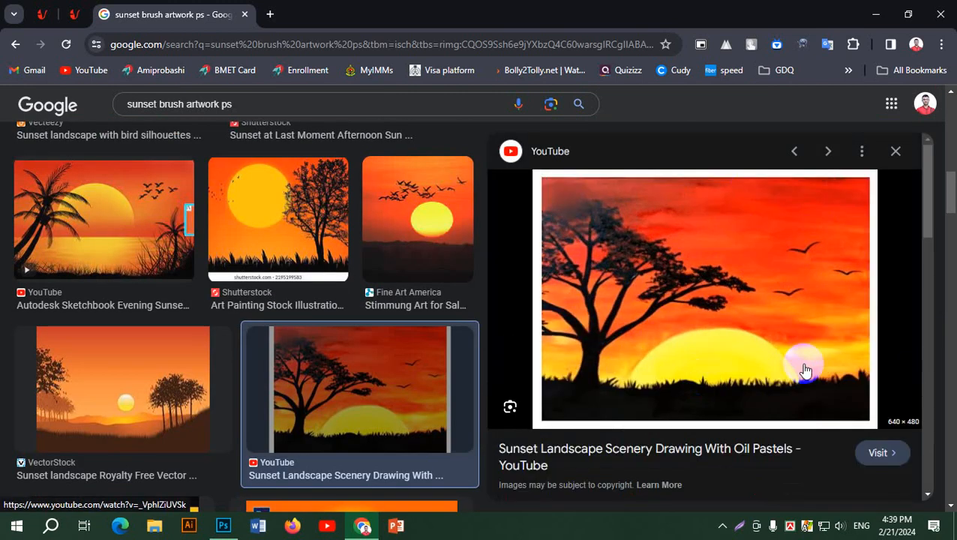
{"action": "left_click", "coordinate": [121, 399]}
{"action": "left_click", "coordinate": [94, 234]}
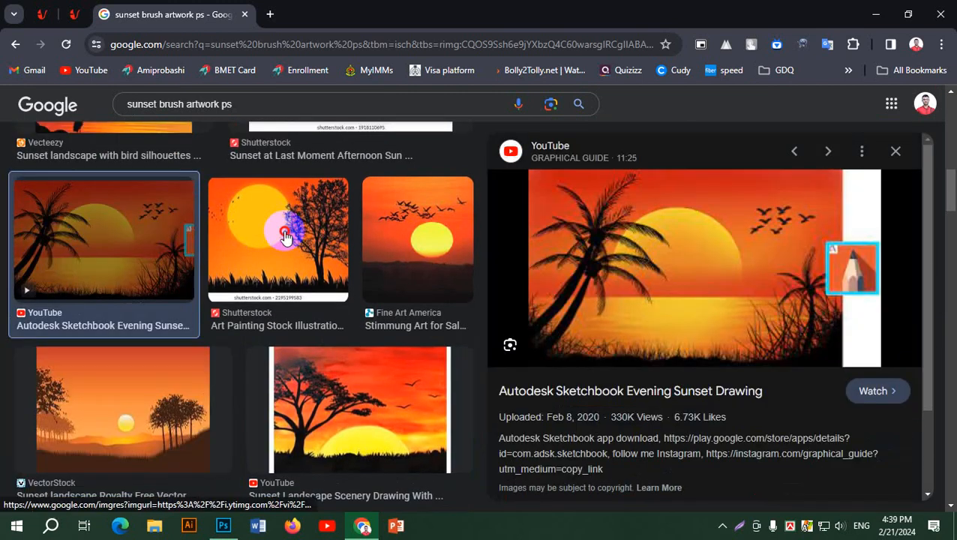
{"action": "left_click", "coordinate": [292, 225]}
{"action": "left_click", "coordinate": [420, 243]}
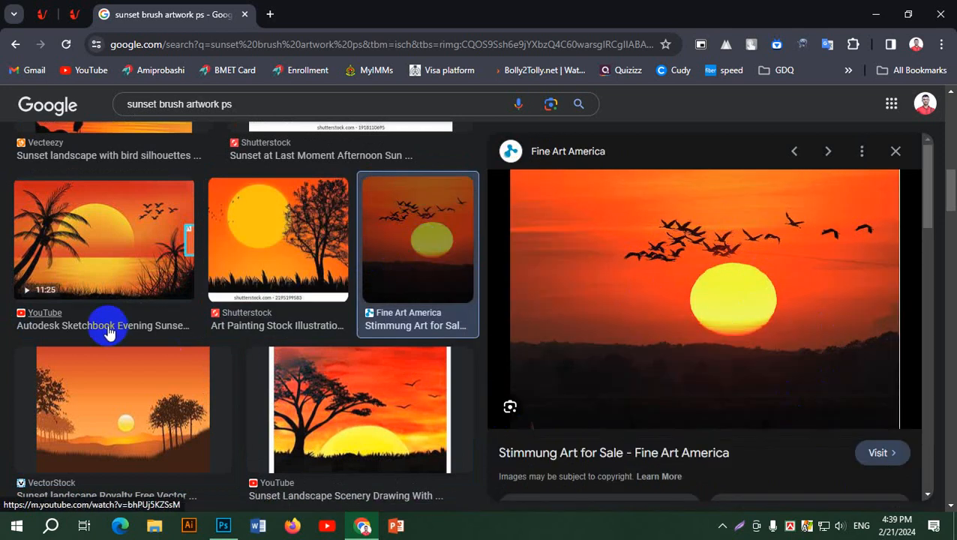
Preview the Autodesk Sketchbook Evening Sunset Drawing again, then VectorStock's Sunset landscape vector image
{"action": "left_click", "coordinate": [121, 238]}
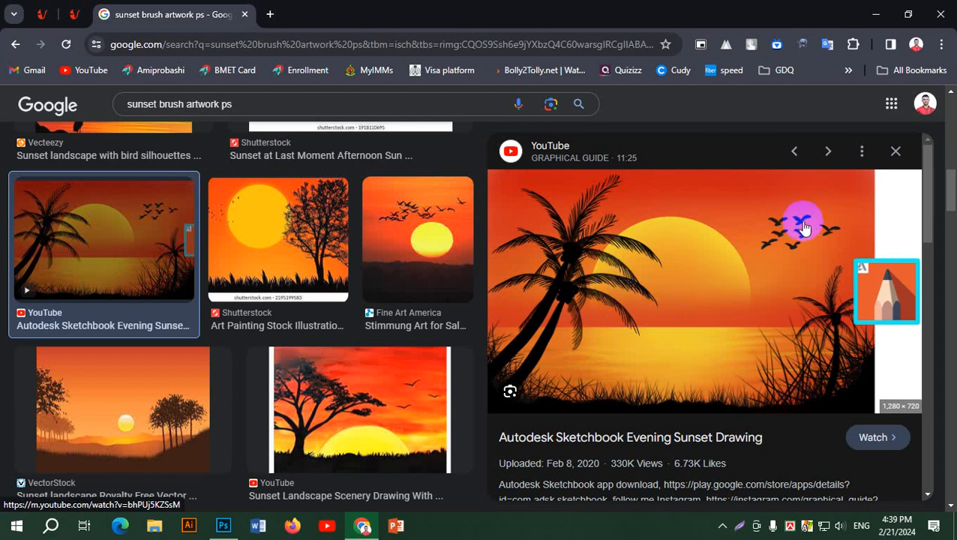
{"action": "left_click", "coordinate": [379, 236]}
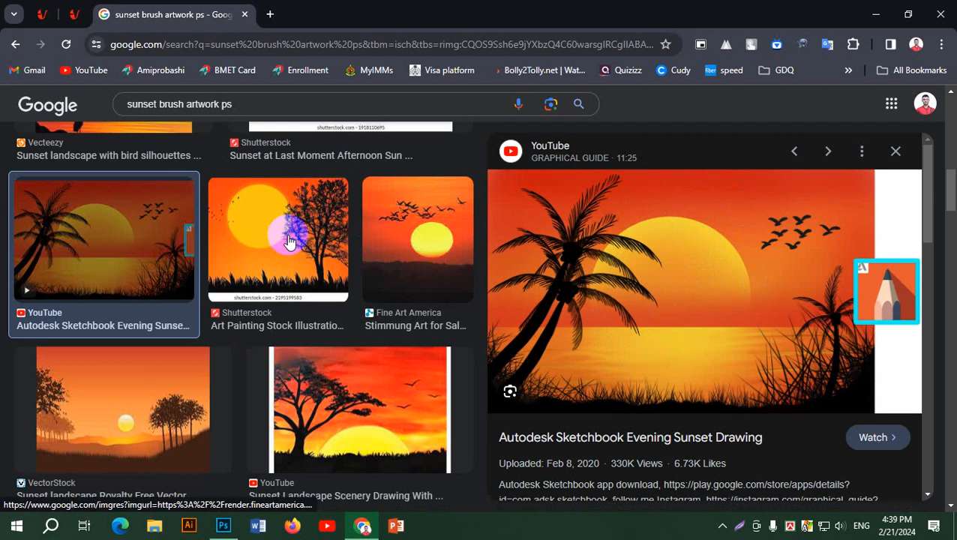
{"action": "left_click", "coordinate": [78, 238]}
{"action": "left_click", "coordinate": [135, 401]}
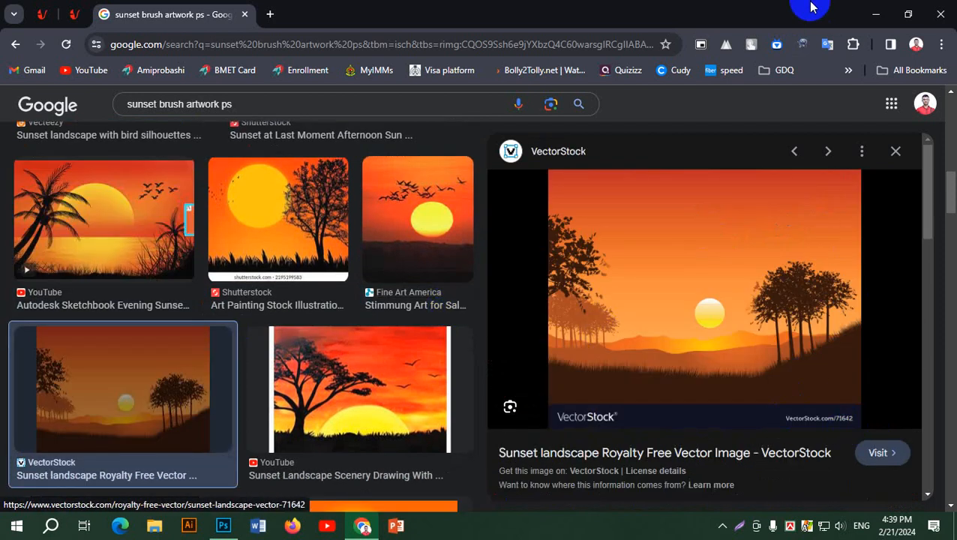
Switch to Photoshop, activate the Brush tool and show its brush preset options
{"action": "left_click", "coordinate": [875, 14]}
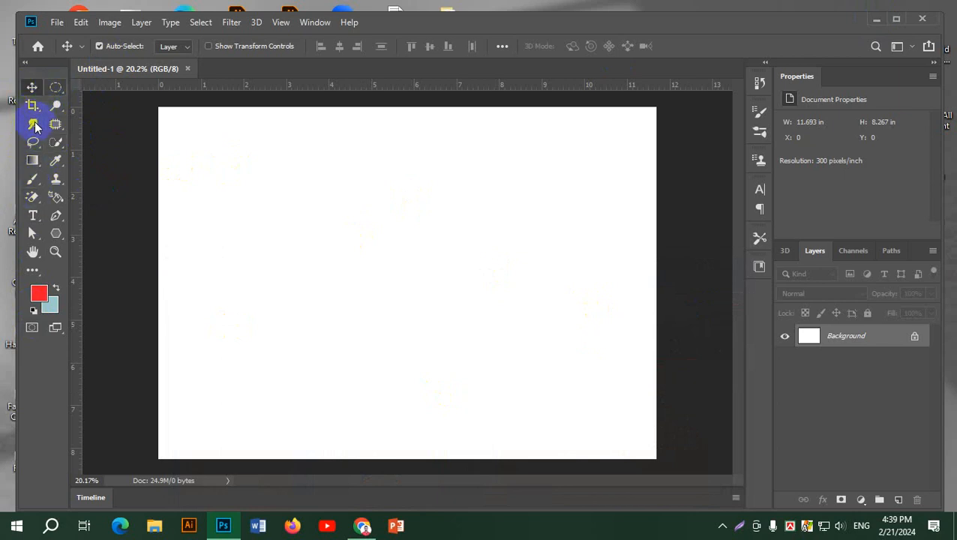
{"action": "left_click", "coordinate": [33, 180]}
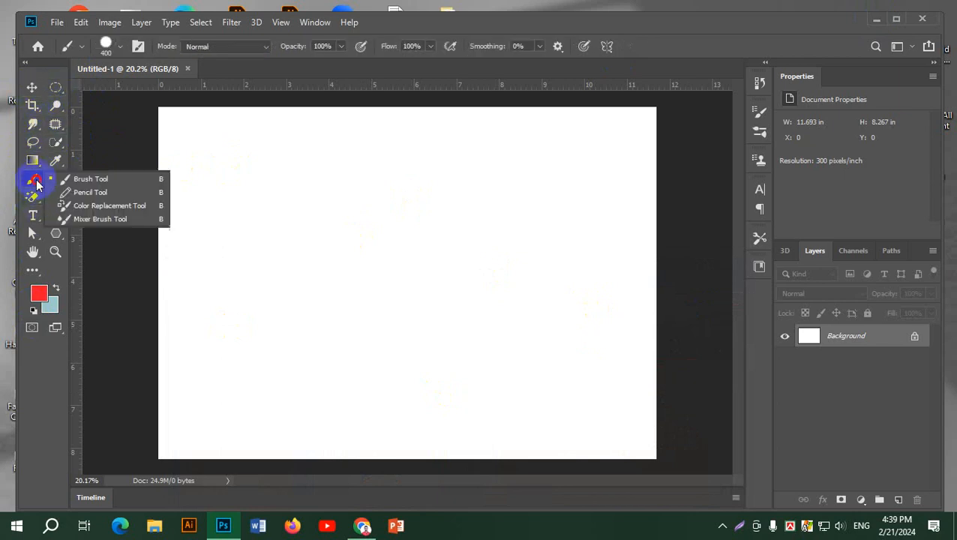
{"action": "left_click", "coordinate": [111, 180]}
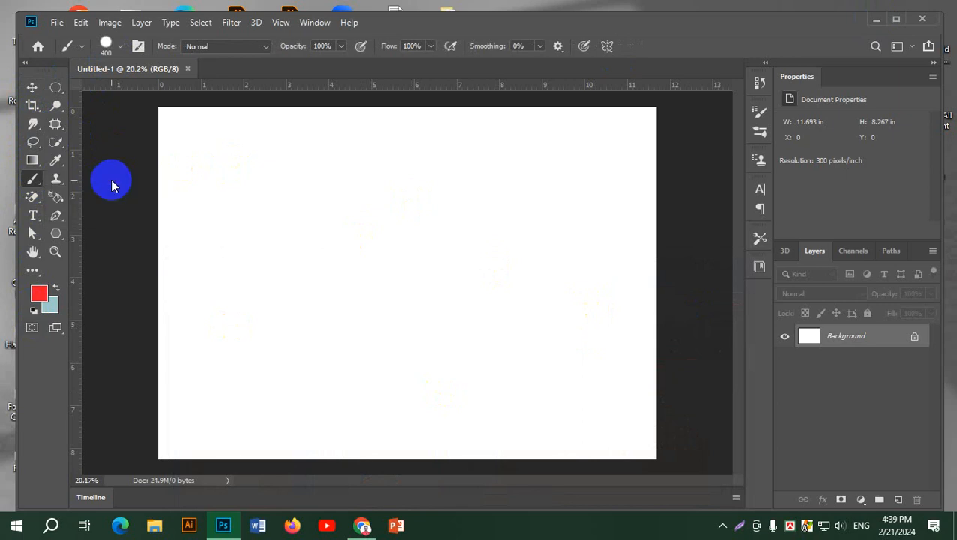
{"action": "left_click", "coordinate": [124, 48]}
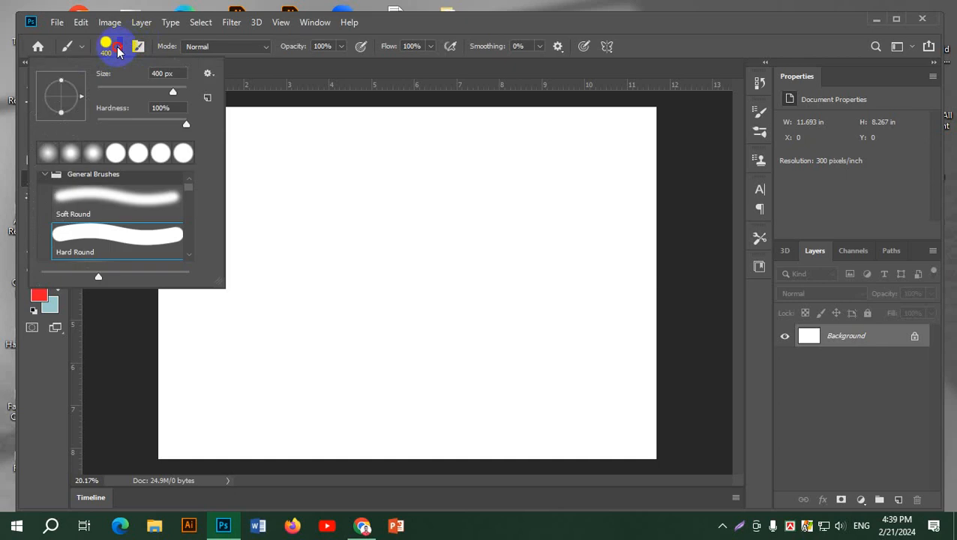
{"action": "left_click", "coordinate": [119, 48]}
{"action": "left_click", "coordinate": [118, 48]}
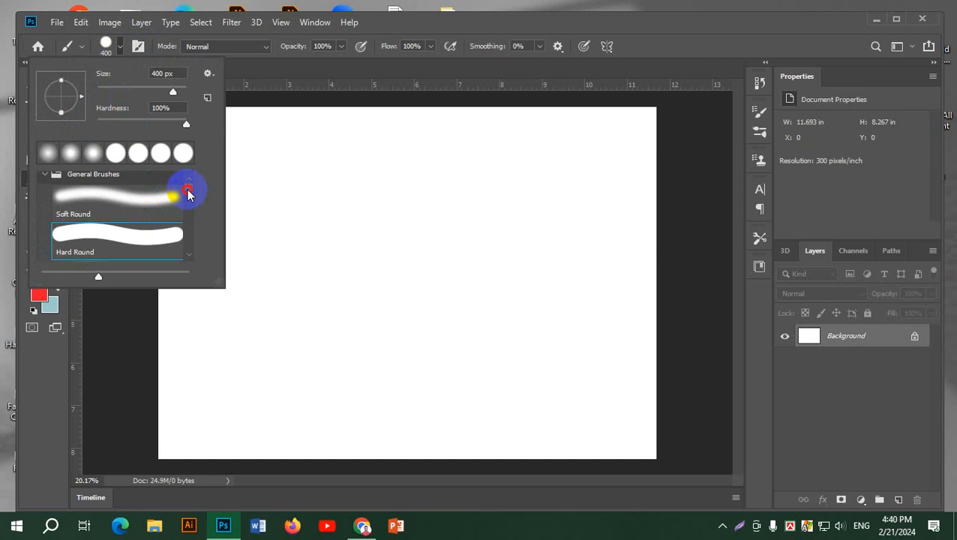
Try the recent hard and soft round brush tips in turn, ending with the soft tip at 0% hardness
{"action": "mouse_move", "coordinate": [188, 194]}
{"action": "left_mouse_down"}
{"action": "mouse_move", "coordinate": [189, 260]}
{"action": "mouse_move", "coordinate": [188, 184]}
{"action": "left_mouse_up"}
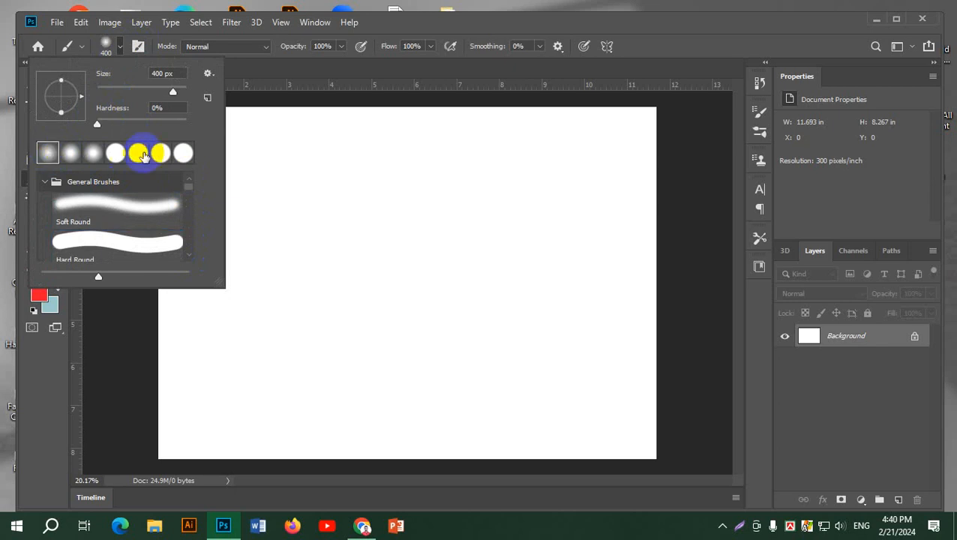
{"action": "left_click", "coordinate": [184, 153]}
{"action": "left_click", "coordinate": [47, 154]}
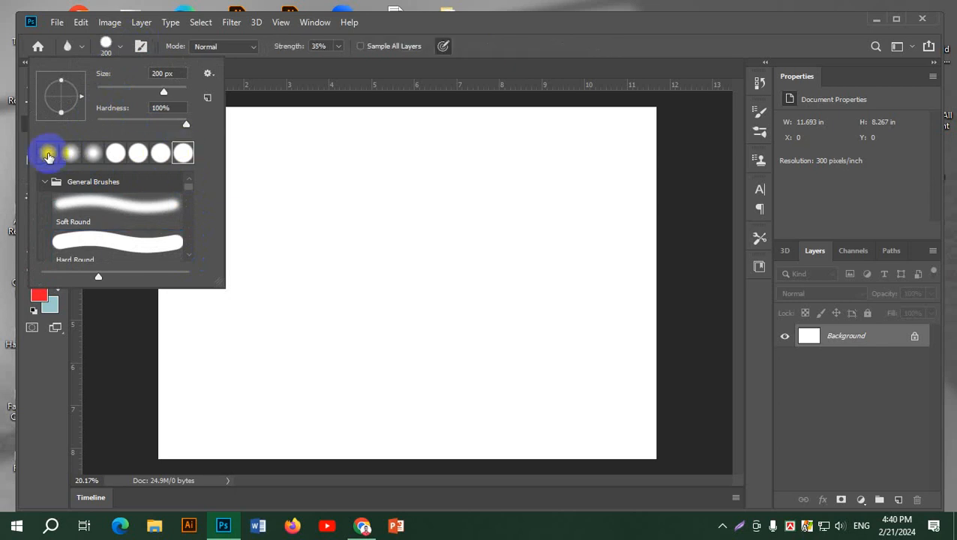
{"action": "left_click", "coordinate": [96, 125]}
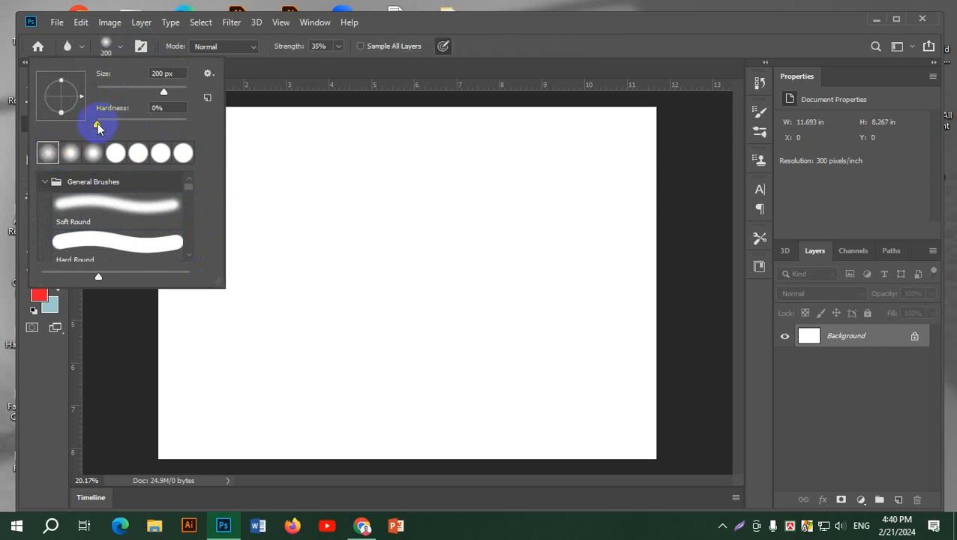
{"action": "left_click", "coordinate": [184, 154]}
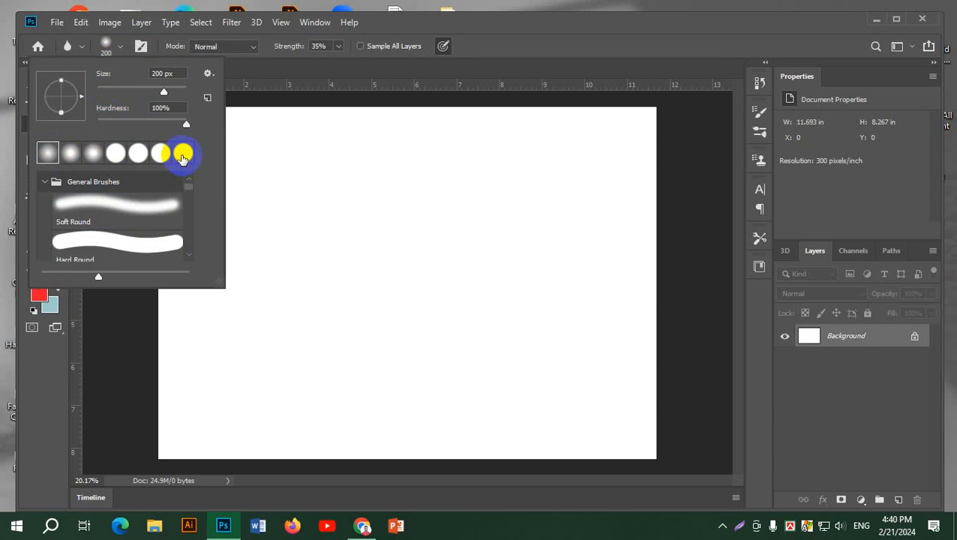
{"action": "left_click", "coordinate": [184, 154]}
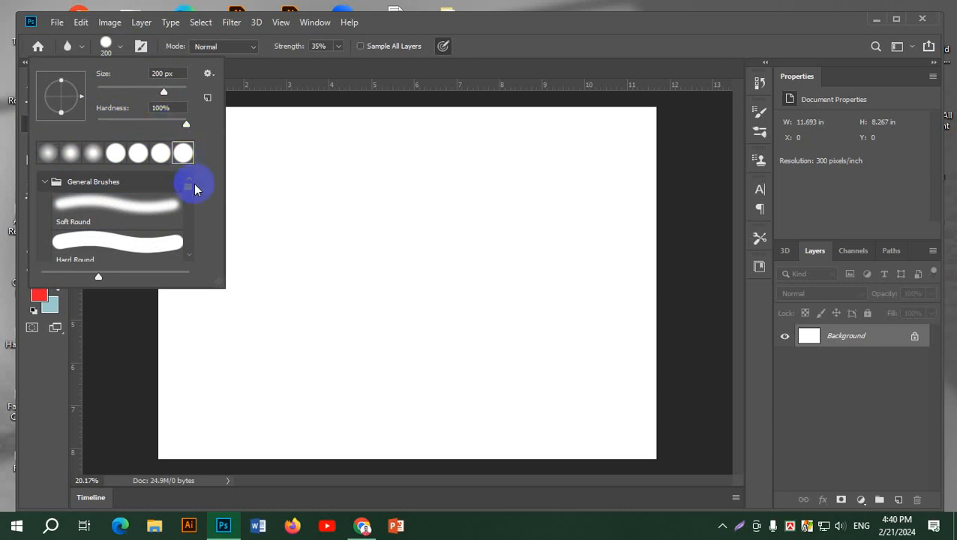
{"action": "left_click", "coordinate": [183, 152]}
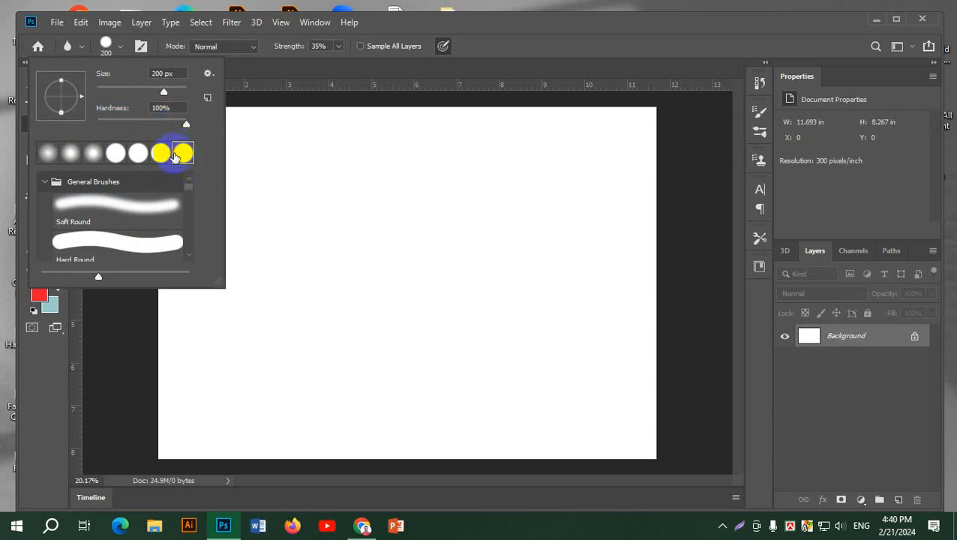
{"action": "left_click", "coordinate": [45, 155]}
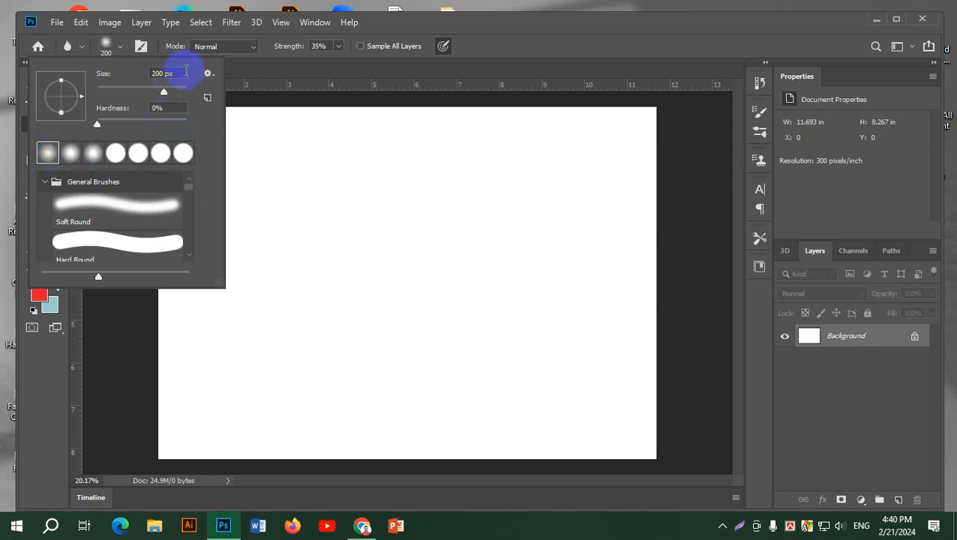
{"action": "left_click", "coordinate": [359, 228]}
{"action": "mouse_move", "coordinate": [359, 228]}
{"action": "left_mouse_down"}
{"action": "mouse_move", "coordinate": [356, 206]}
{"action": "mouse_move", "coordinate": [390, 197]}
{"action": "mouse_move", "coordinate": [377, 183]}
{"action": "mouse_move", "coordinate": [469, 235]}
{"action": "mouse_move", "coordinate": [377, 190]}
{"action": "mouse_move", "coordinate": [375, 215]}
{"action": "mouse_move", "coordinate": [352, 204]}
{"action": "left_mouse_up"}
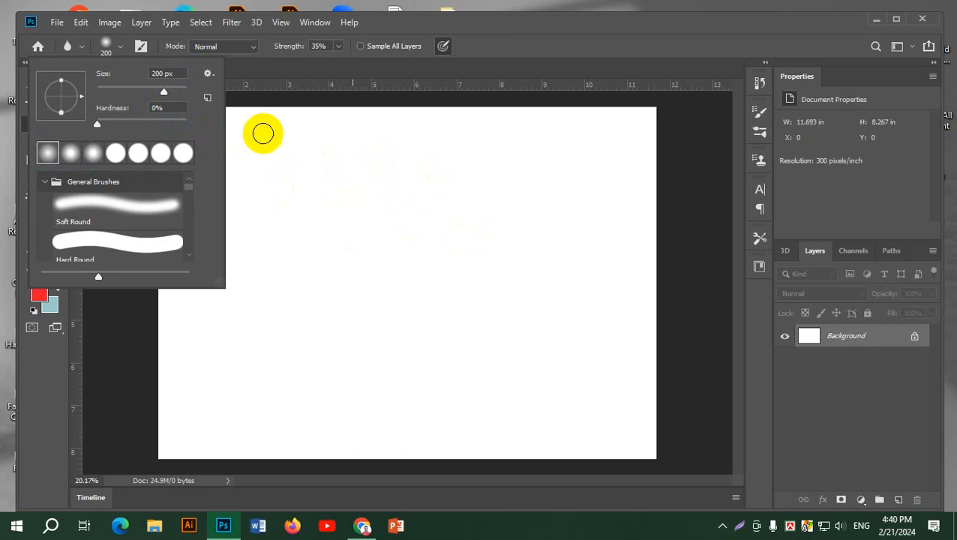
Set the brush size to 291 px and its hardness to 6%
{"action": "mouse_move", "coordinate": [162, 91]}
{"action": "left_mouse_down"}
{"action": "mouse_move", "coordinate": [150, 91]}
{"action": "mouse_move", "coordinate": [174, 91]}
{"action": "left_mouse_up"}
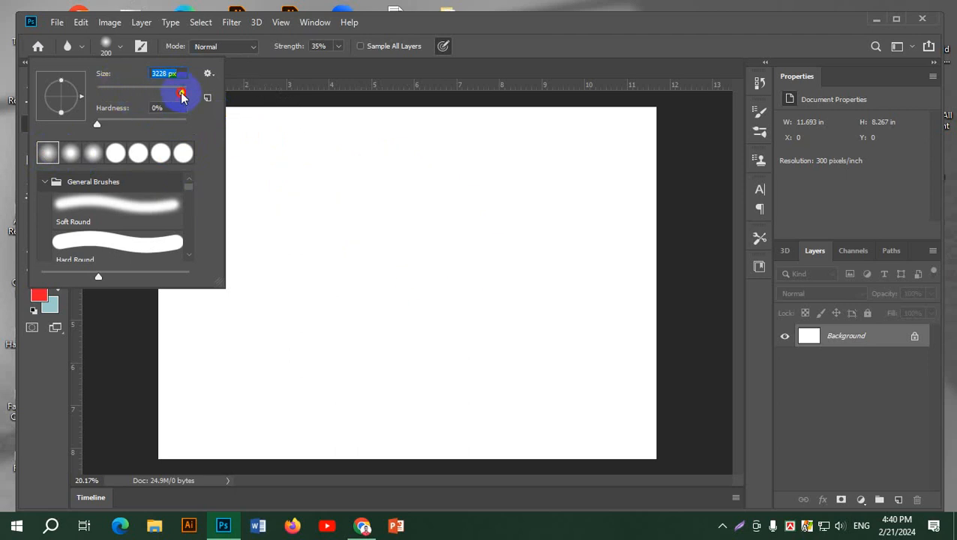
{"action": "left_click_drag", "start_coordinate": [180, 94], "coordinate": [155, 94]}
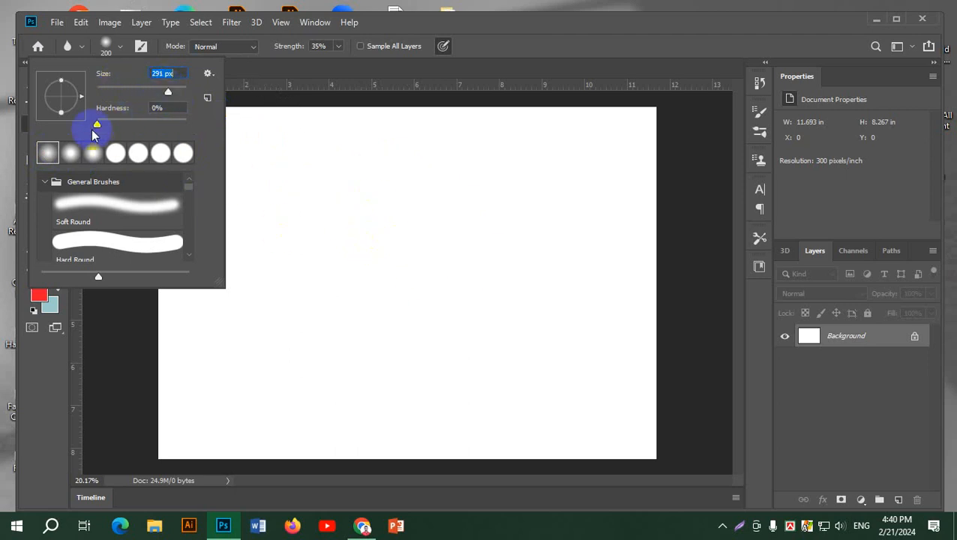
{"action": "mouse_move", "coordinate": [98, 126]}
{"action": "left_mouse_down"}
{"action": "mouse_move", "coordinate": [166, 130]}
{"action": "mouse_move", "coordinate": [112, 134]}
{"action": "left_mouse_up"}
{"action": "left_click", "coordinate": [106, 46]}
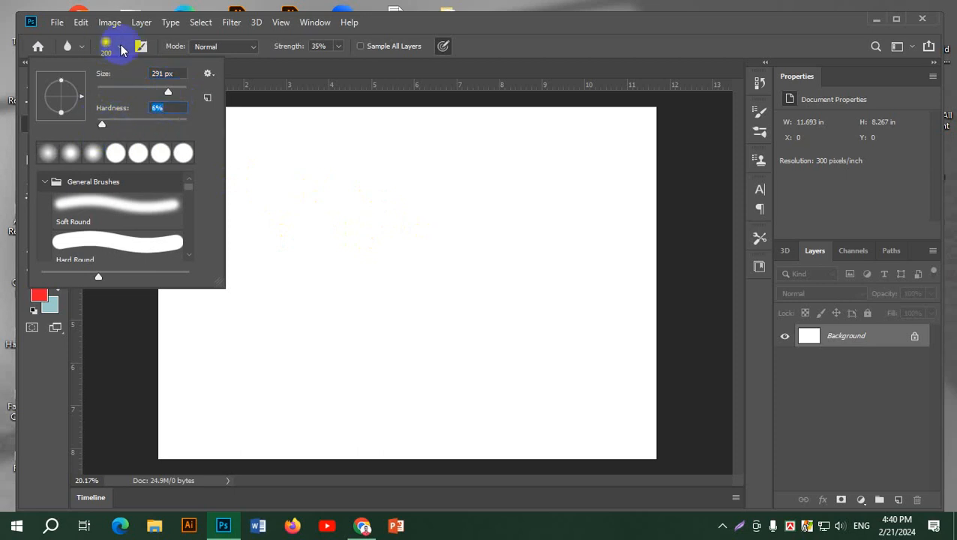
Show and hide the Brush Settings several times
{"action": "left_click", "coordinate": [141, 48]}
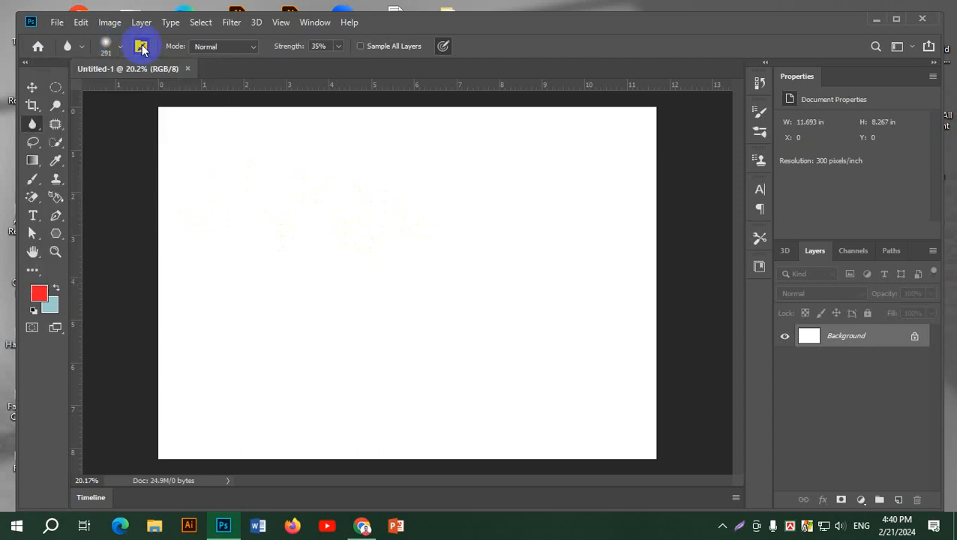
{"action": "left_click", "coordinate": [141, 47]}
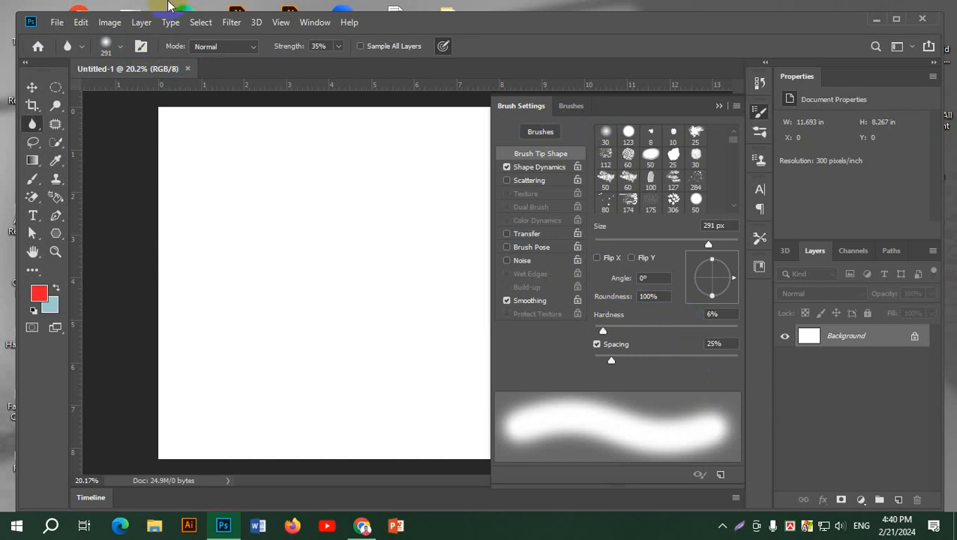
{"action": "left_click", "coordinate": [140, 47]}
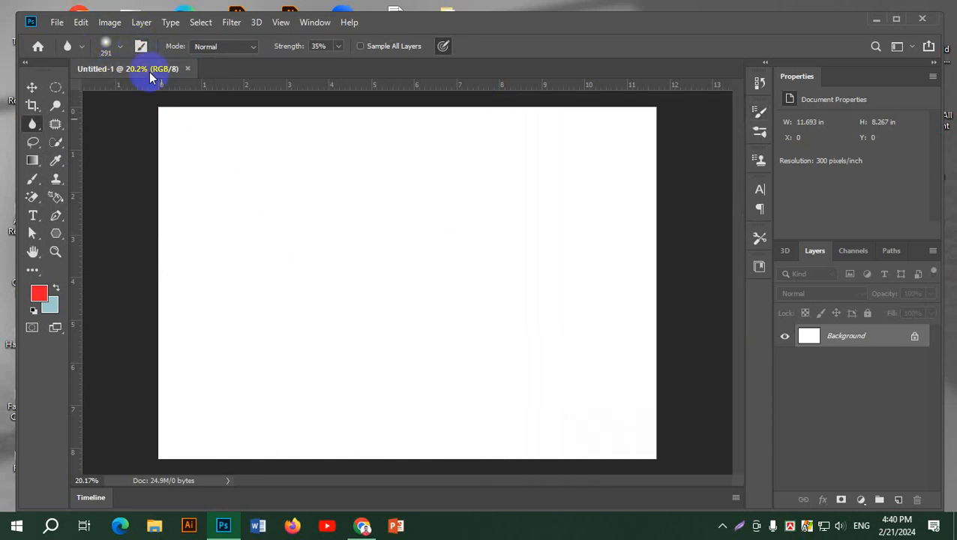
{"action": "left_click", "coordinate": [140, 48]}
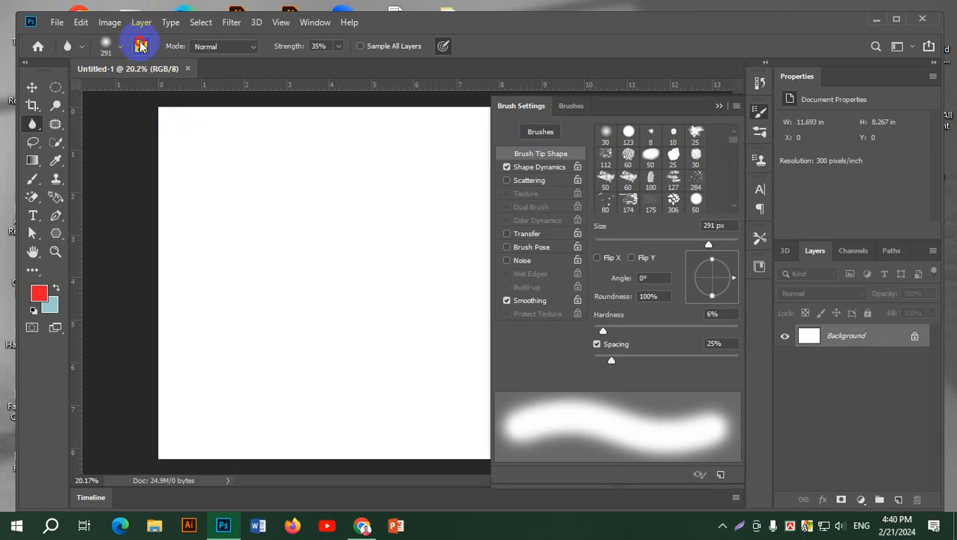
{"action": "left_click", "coordinate": [140, 46]}
{"action": "left_click", "coordinate": [142, 46]}
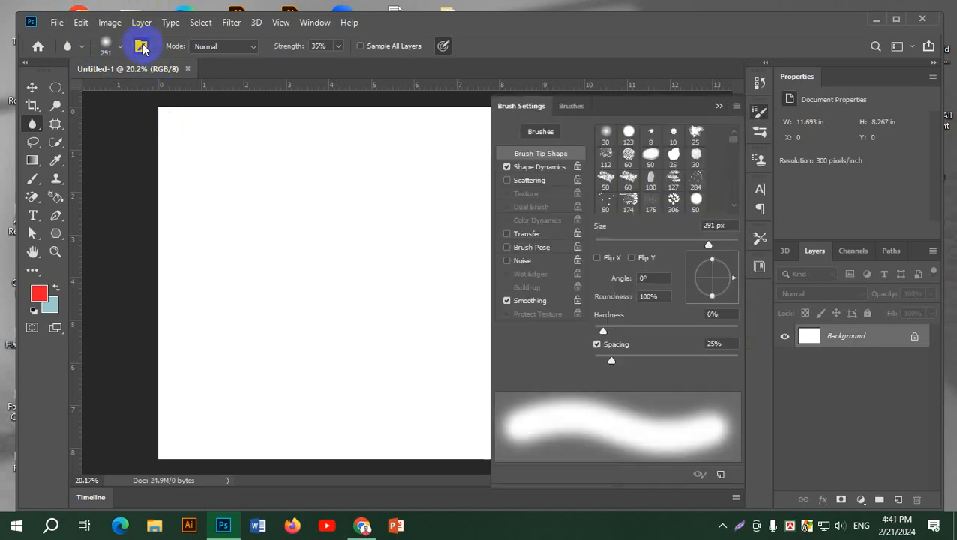
{"action": "left_click", "coordinate": [141, 47]}
Open the Brush Settings again and look through the available brush tips
{"action": "left_click", "coordinate": [315, 25]}
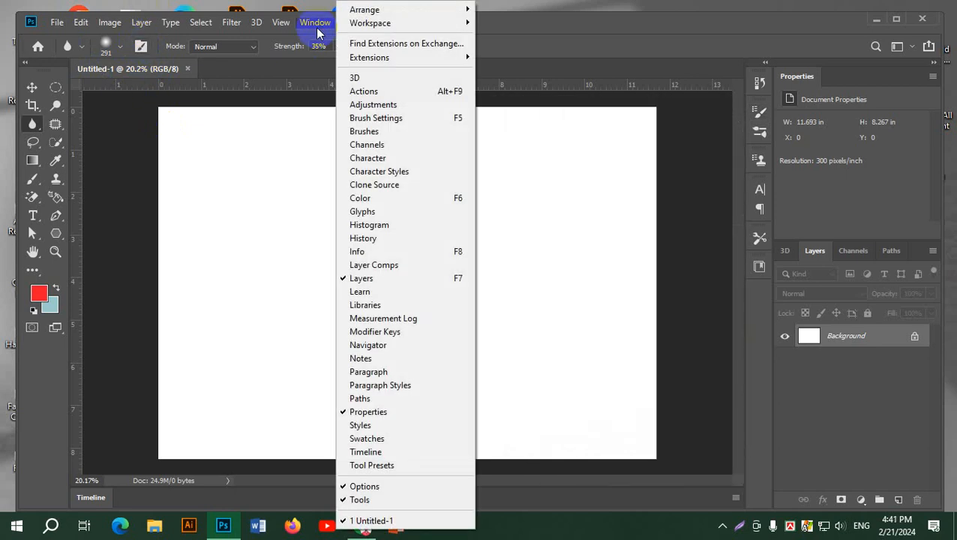
{"action": "left_click", "coordinate": [417, 117]}
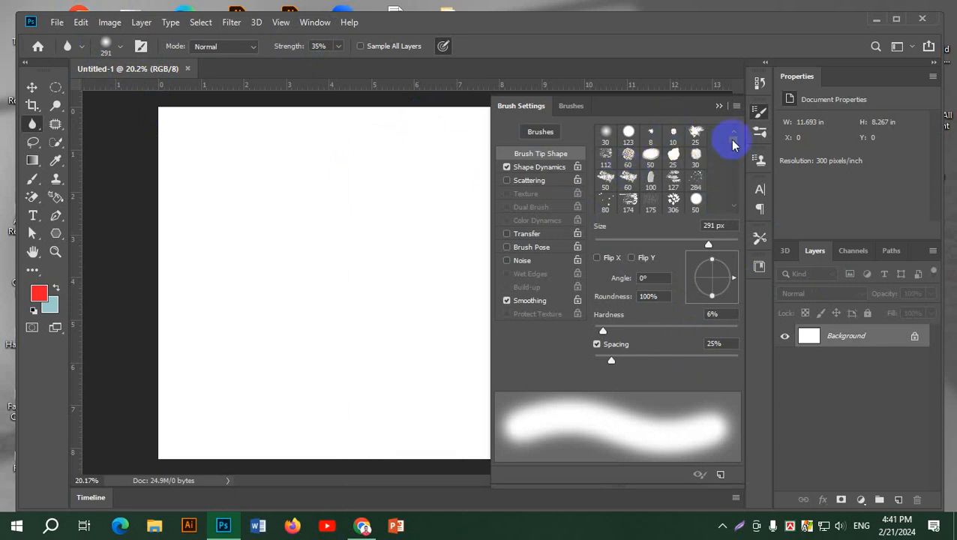
{"action": "mouse_move", "coordinate": [733, 164]}
{"action": "left_mouse_down"}
{"action": "mouse_move", "coordinate": [737, 207]}
{"action": "mouse_move", "coordinate": [742, 133]}
{"action": "left_mouse_up"}
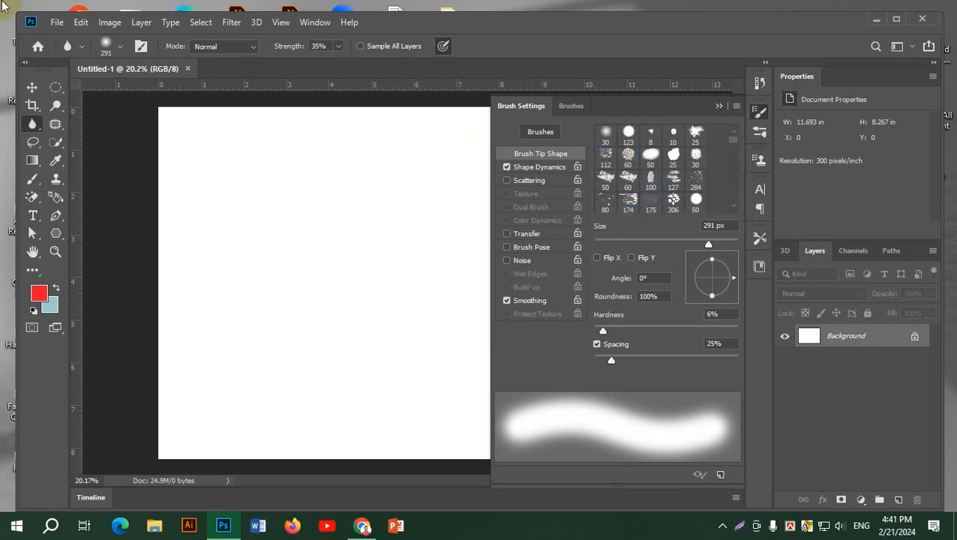
Choose the soft tip at 291 px with 0% hardness and try two diagonal strokes across the blank background
{"action": "left_click", "coordinate": [121, 46]}
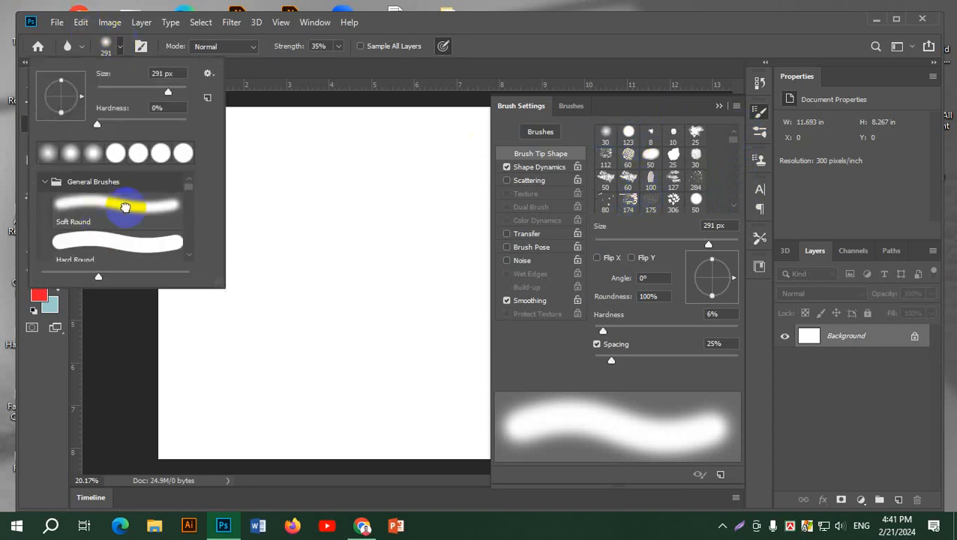
{"action": "left_click", "coordinate": [759, 111]}
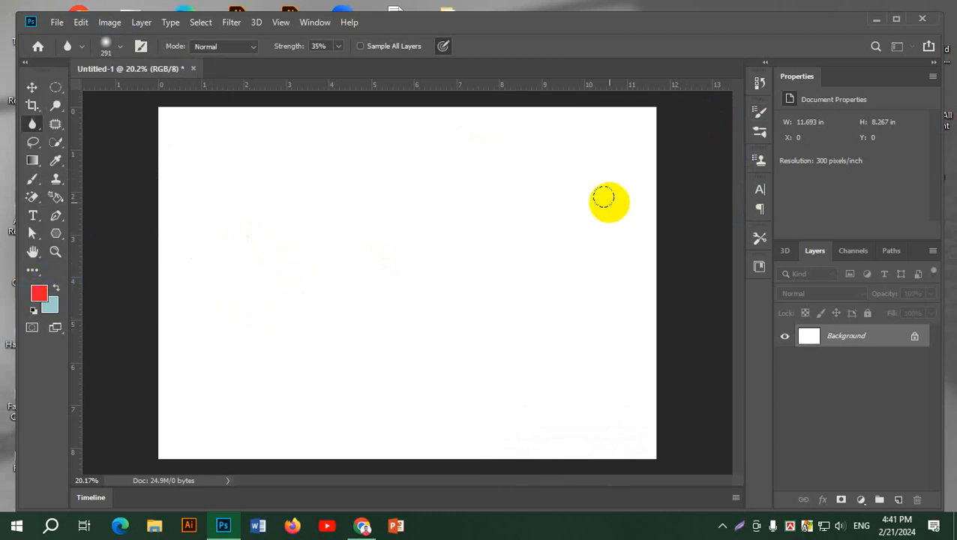
{"action": "mouse_move", "coordinate": [217, 336]}
{"action": "left_mouse_down"}
{"action": "mouse_move", "coordinate": [397, 235]}
{"action": "mouse_move", "coordinate": [577, 237]}
{"action": "left_mouse_up"}
{"action": "left_click_drag", "start_coordinate": [213, 379], "coordinate": [482, 233]}
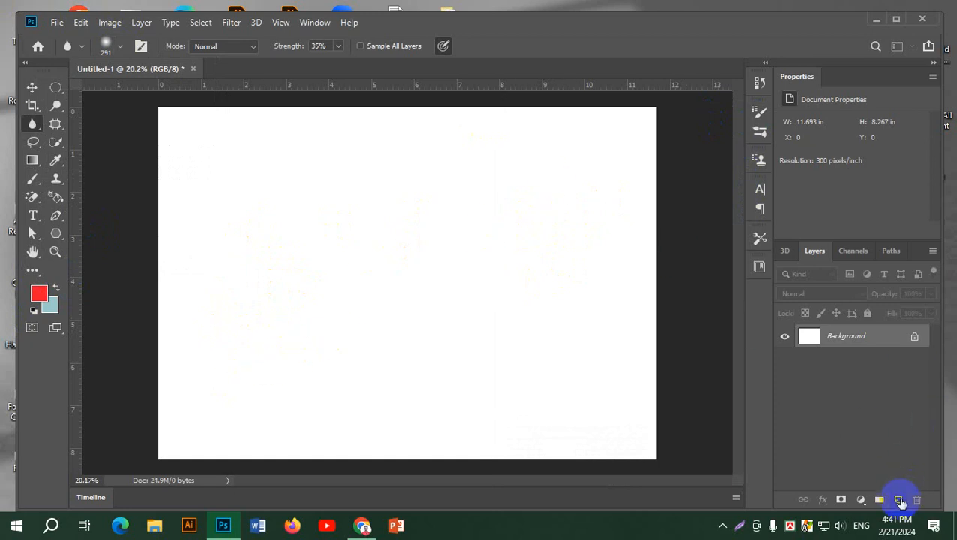
Add a new layer above the background and choose the hard round 123 px brush tip
{"action": "left_click", "coordinate": [898, 500]}
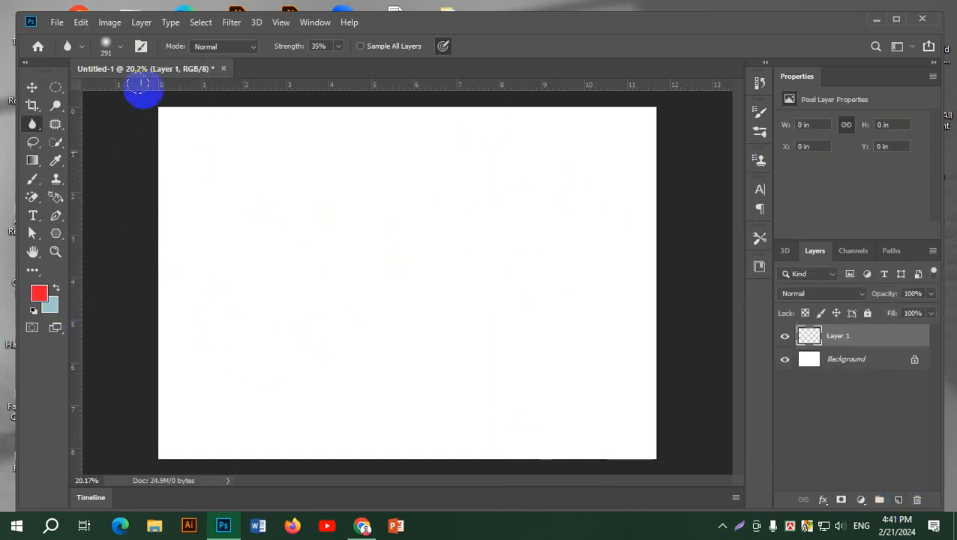
{"action": "left_click", "coordinate": [758, 112]}
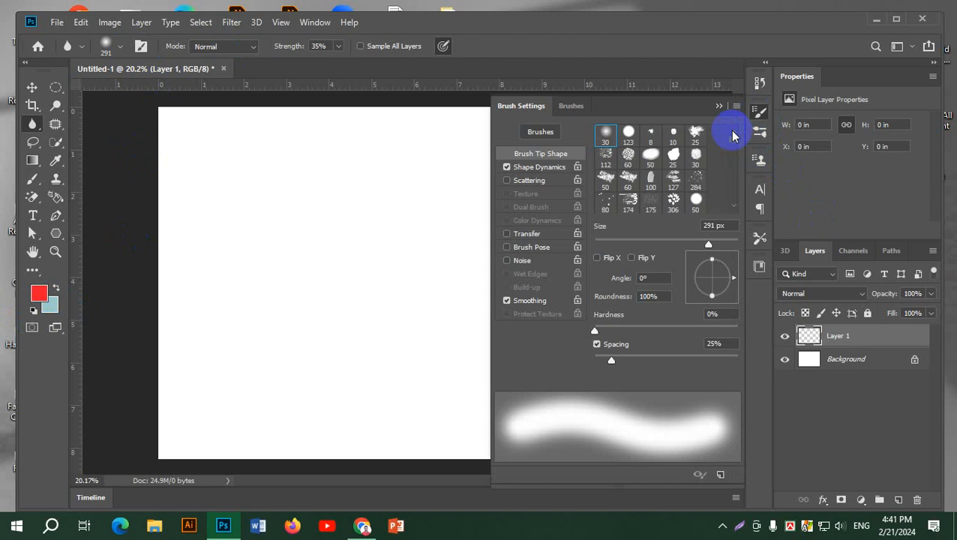
{"action": "left_click", "coordinate": [628, 134]}
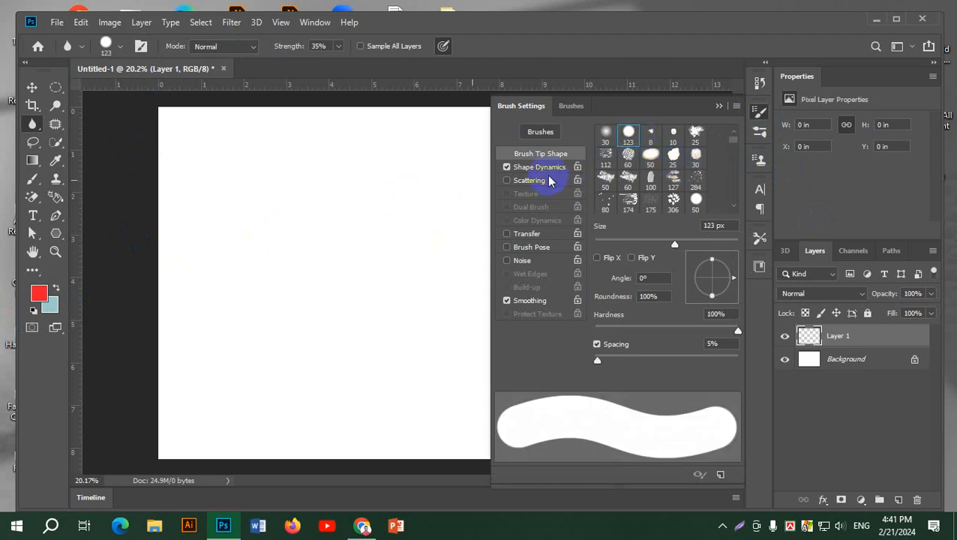
{"action": "left_click", "coordinate": [757, 110]}
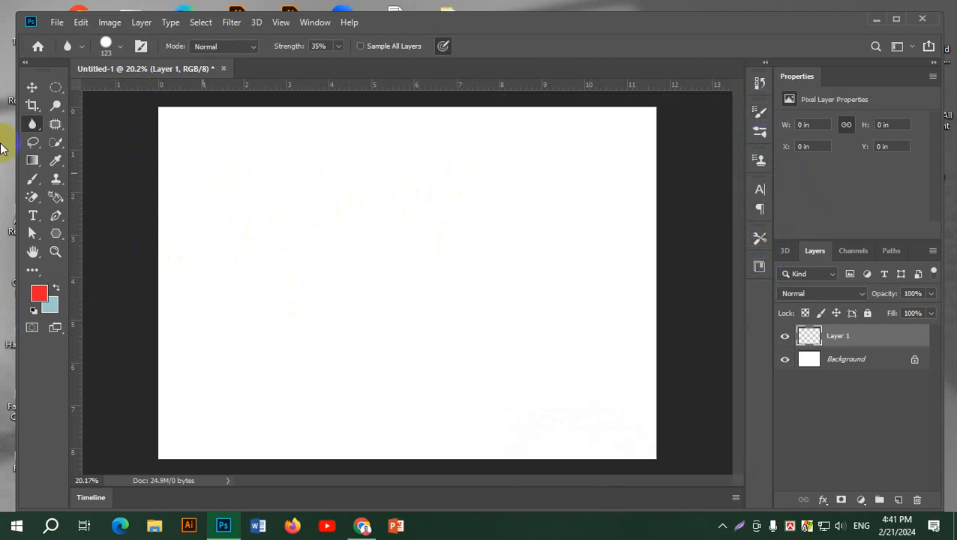
Turn off pressure control for the brush size and try a diagonal stroke on the new layer
{"action": "left_click", "coordinate": [444, 49]}
{"action": "mouse_move", "coordinate": [435, 201]}
{"action": "left_mouse_down"}
{"action": "mouse_move", "coordinate": [168, 359]}
{"action": "mouse_move", "coordinate": [238, 302]}
{"action": "left_mouse_up"}
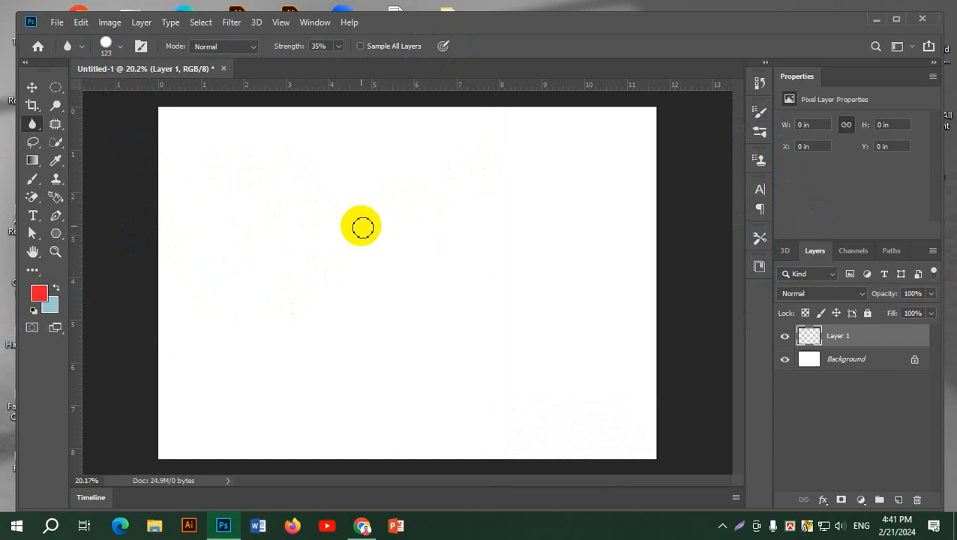
Make light teal the foreground colour and paint a wavy stroke on Layer 1 using the Soft Round brush at 400 px, 0% hardness
{"action": "mouse_move", "coordinate": [284, 259]}
{"action": "left_mouse_down"}
{"action": "mouse_move", "coordinate": [124, 180]}
{"action": "mouse_move", "coordinate": [337, 375]}
{"action": "mouse_move", "coordinate": [410, 348]}
{"action": "mouse_move", "coordinate": [345, 288]}
{"action": "mouse_move", "coordinate": [412, 164]}
{"action": "mouse_move", "coordinate": [363, 232]}
{"action": "left_mouse_up"}
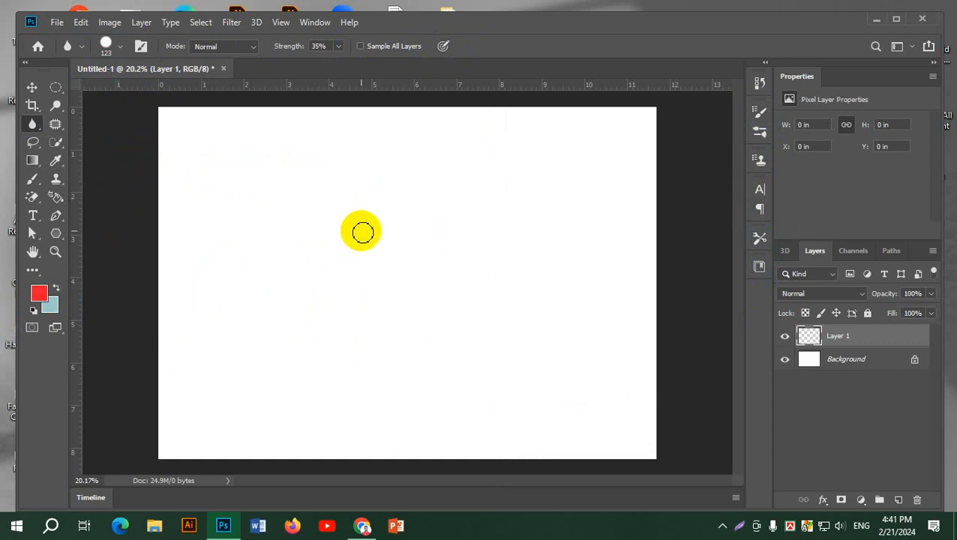
{"action": "key", "text": "x"}
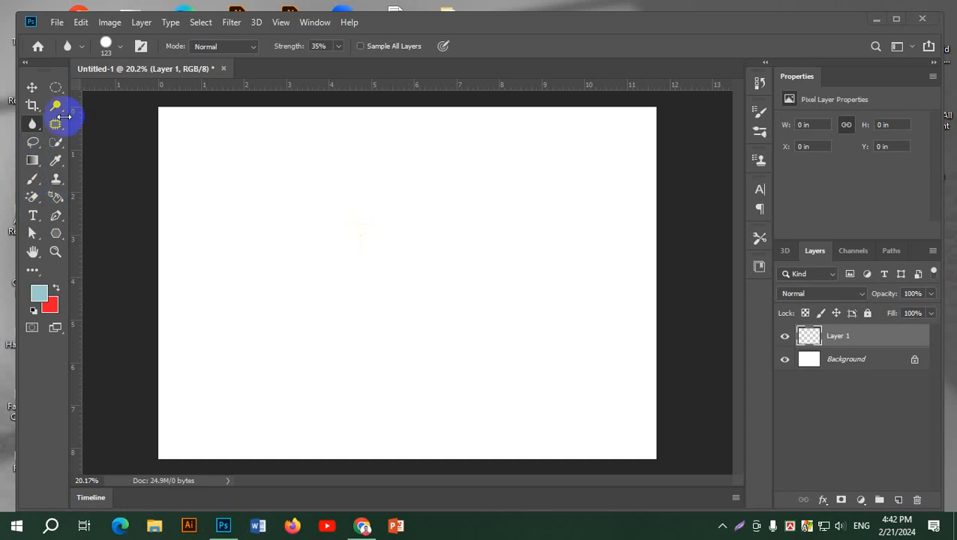
{"action": "left_click", "coordinate": [31, 182]}
{"action": "left_click_drag", "start_coordinate": [31, 181], "coordinate": [85, 182]}
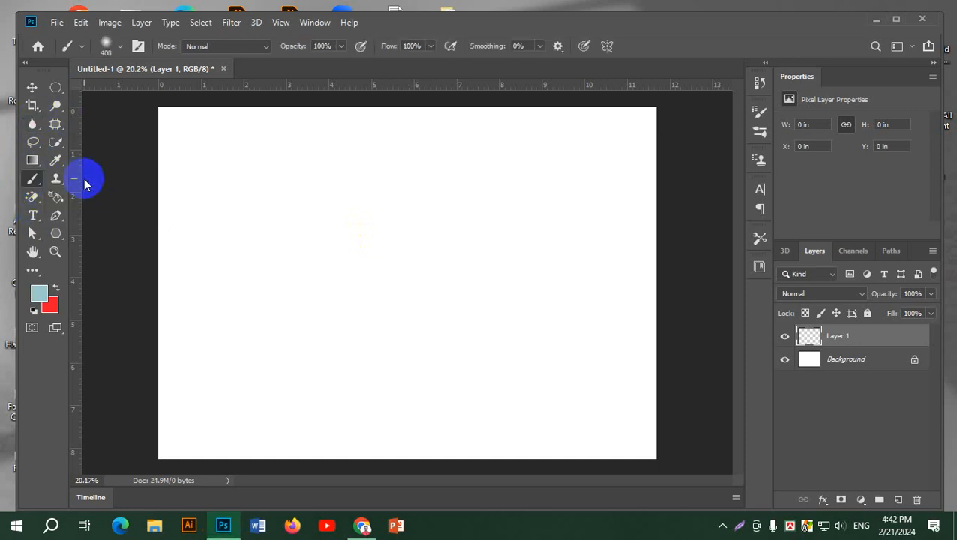
{"action": "left_click", "coordinate": [121, 50]}
{"action": "left_click", "coordinate": [115, 208]}
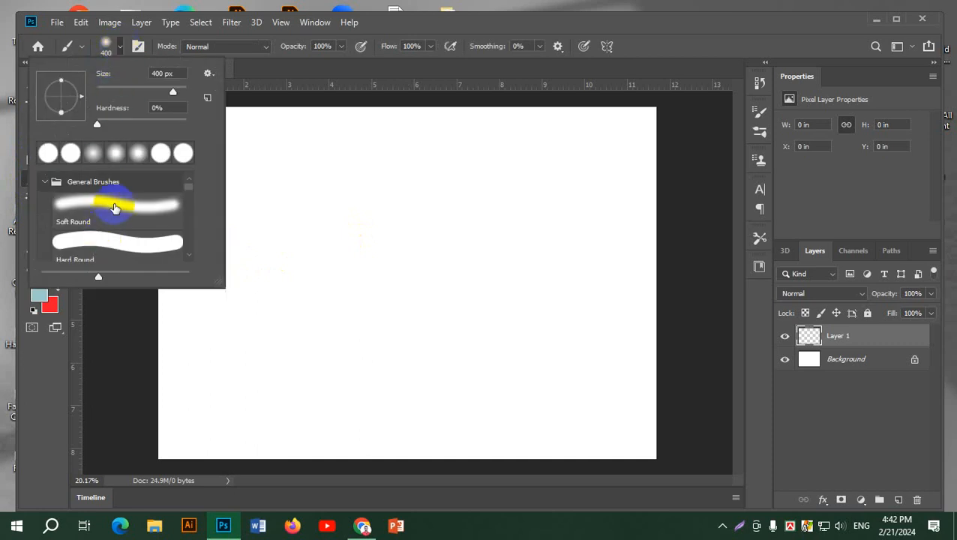
{"action": "left_click", "coordinate": [112, 43]}
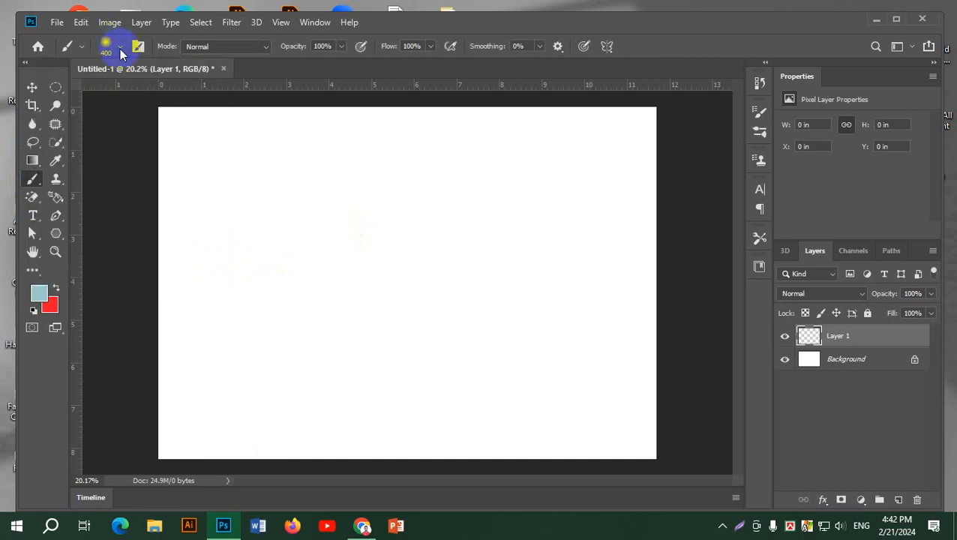
{"action": "left_click_drag", "start_coordinate": [205, 249], "coordinate": [216, 317]}
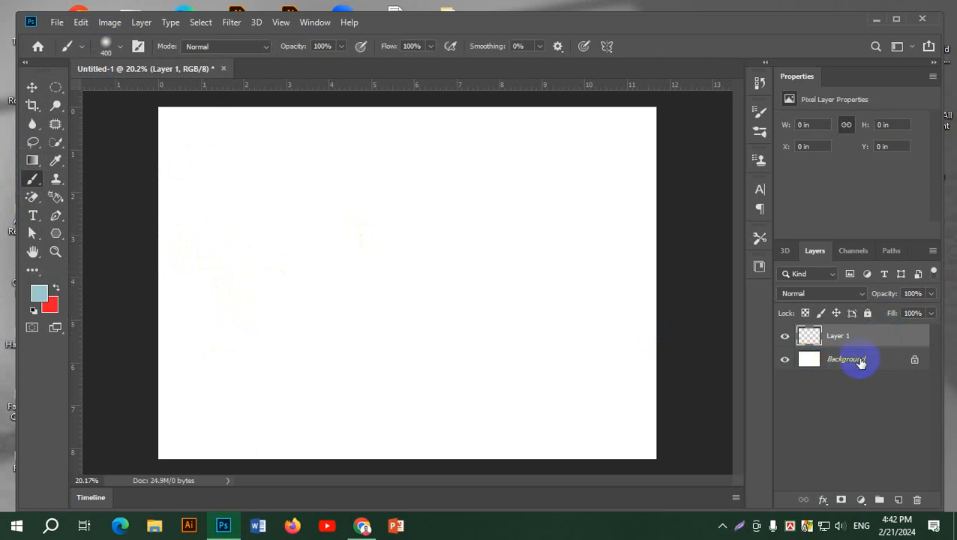
{"action": "mouse_move", "coordinate": [192, 309]}
{"action": "left_mouse_down"}
{"action": "mouse_move", "coordinate": [220, 239]}
{"action": "mouse_move", "coordinate": [420, 210]}
{"action": "left_mouse_up"}
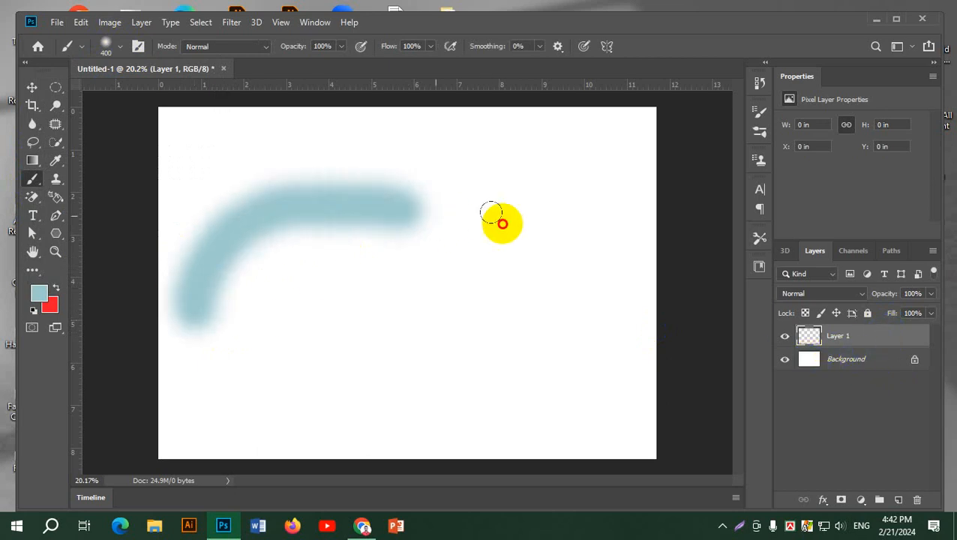
{"action": "mouse_move", "coordinate": [491, 212]}
{"action": "left_mouse_down"}
{"action": "mouse_move", "coordinate": [557, 183]}
{"action": "mouse_move", "coordinate": [596, 147]}
{"action": "left_mouse_up"}
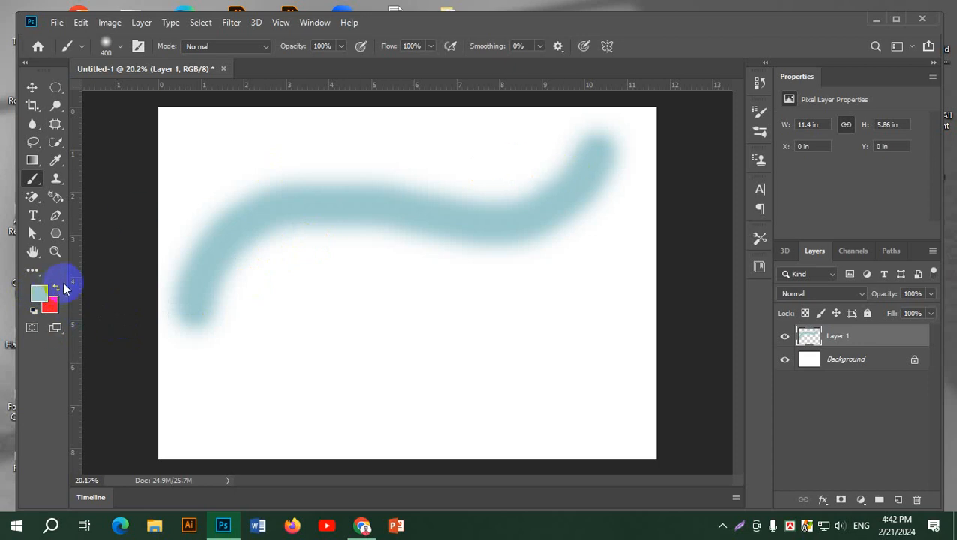
Switch to a hard round 400 px brush, make red the foreground colour and paint a wavy stroke below the teal one
{"action": "left_click", "coordinate": [116, 50]}
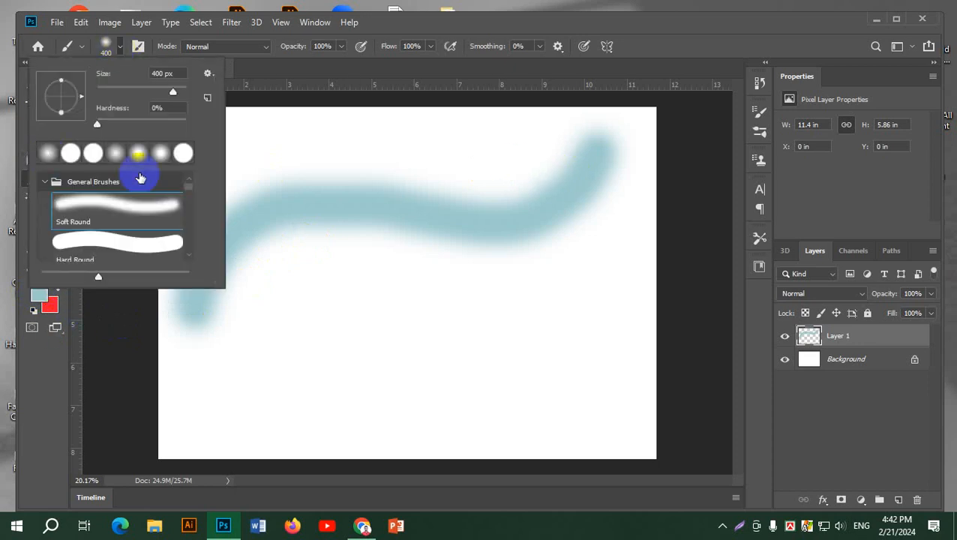
{"action": "left_click", "coordinate": [181, 155]}
{"action": "left_click", "coordinate": [116, 155]}
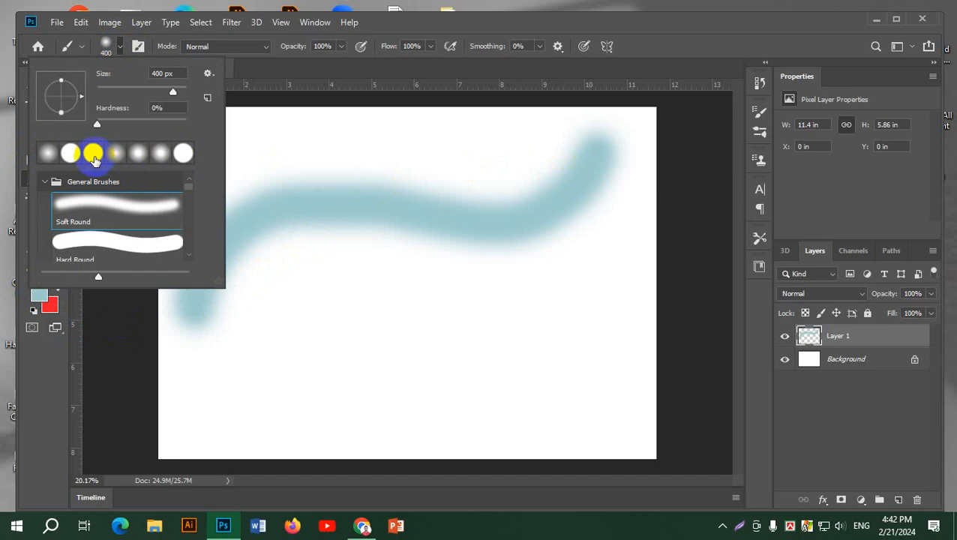
{"action": "left_click", "coordinate": [116, 50]}
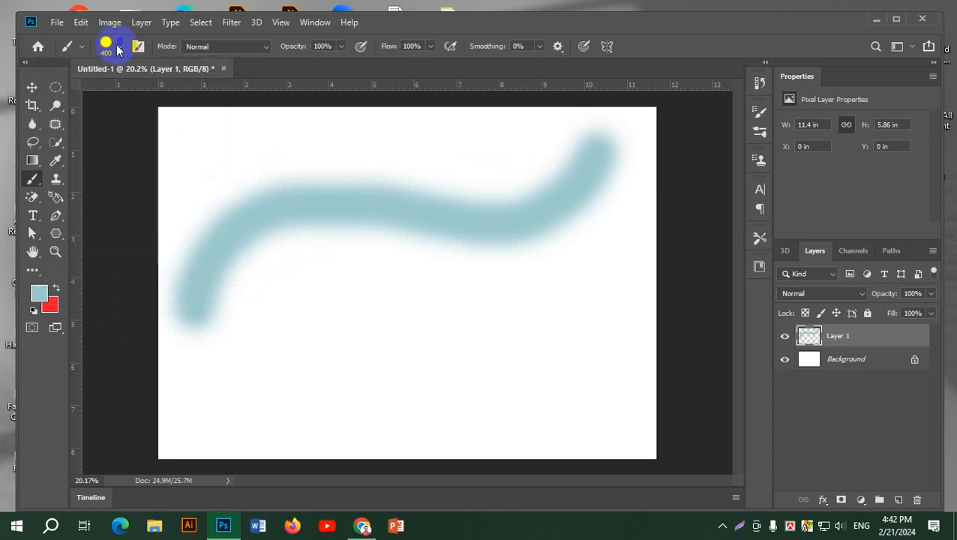
{"action": "left_click", "coordinate": [116, 51]}
{"action": "left_click", "coordinate": [111, 217]}
{"action": "left_click", "coordinate": [118, 48]}
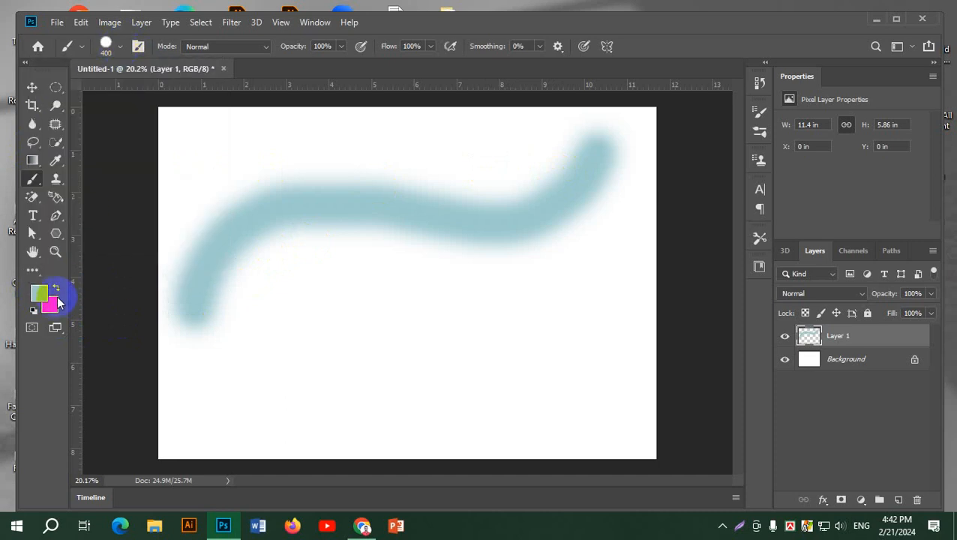
{"action": "left_click", "coordinate": [58, 290]}
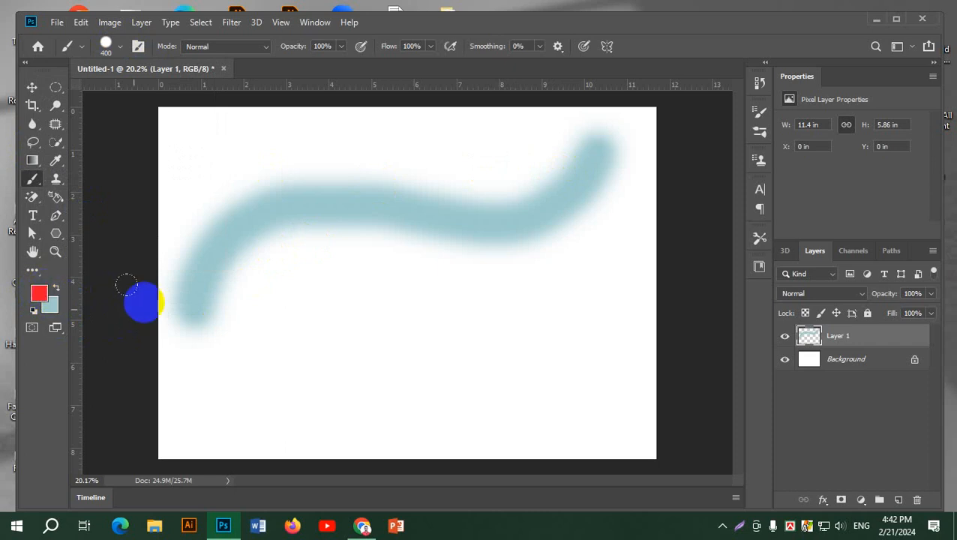
{"action": "mouse_move", "coordinate": [244, 402]}
{"action": "left_mouse_down"}
{"action": "mouse_move", "coordinate": [252, 364]}
{"action": "mouse_move", "coordinate": [285, 338]}
{"action": "mouse_move", "coordinate": [483, 358]}
{"action": "mouse_move", "coordinate": [588, 309]}
{"action": "mouse_move", "coordinate": [635, 246]}
{"action": "left_mouse_up"}
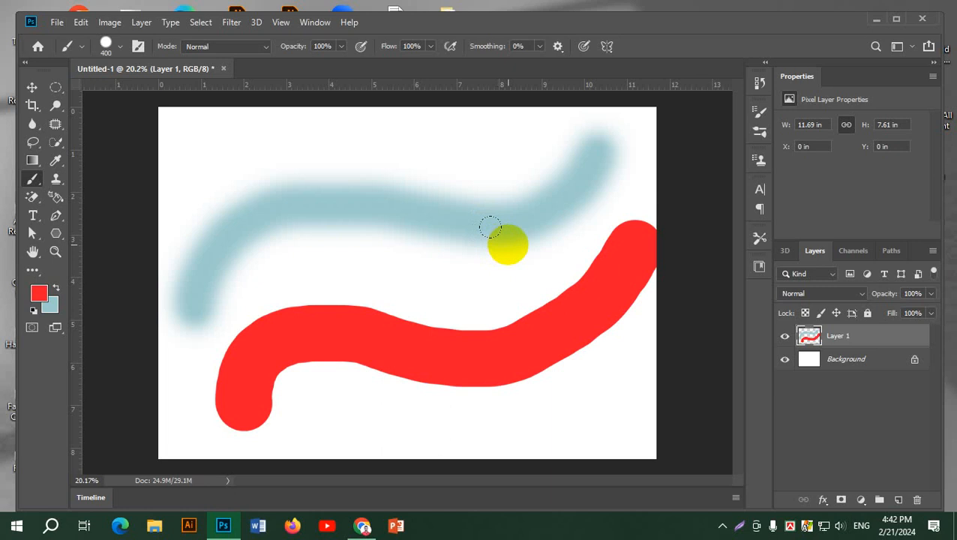
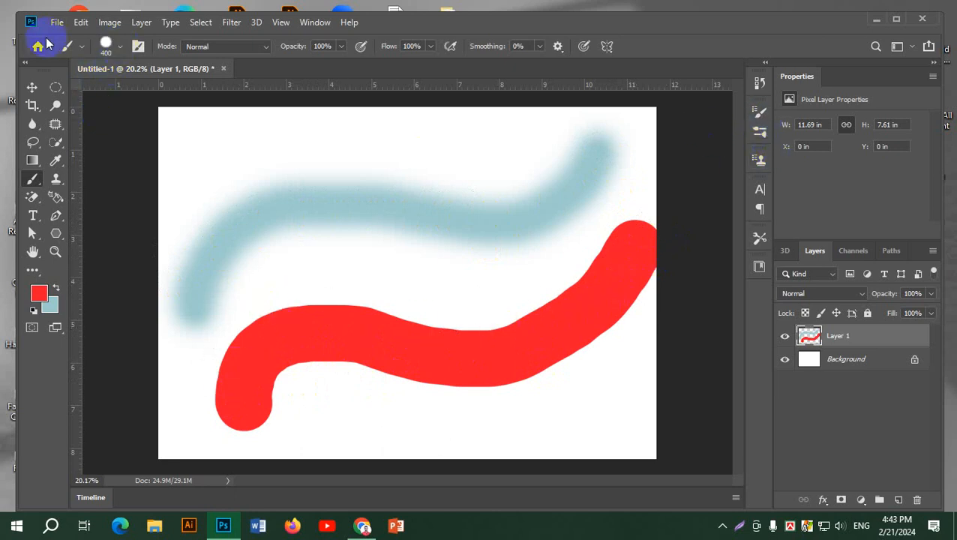
Open the Brush Settings and preview several textured brush tips, including the 60, 50 and 112 px ones
{"action": "left_click", "coordinate": [138, 46]}
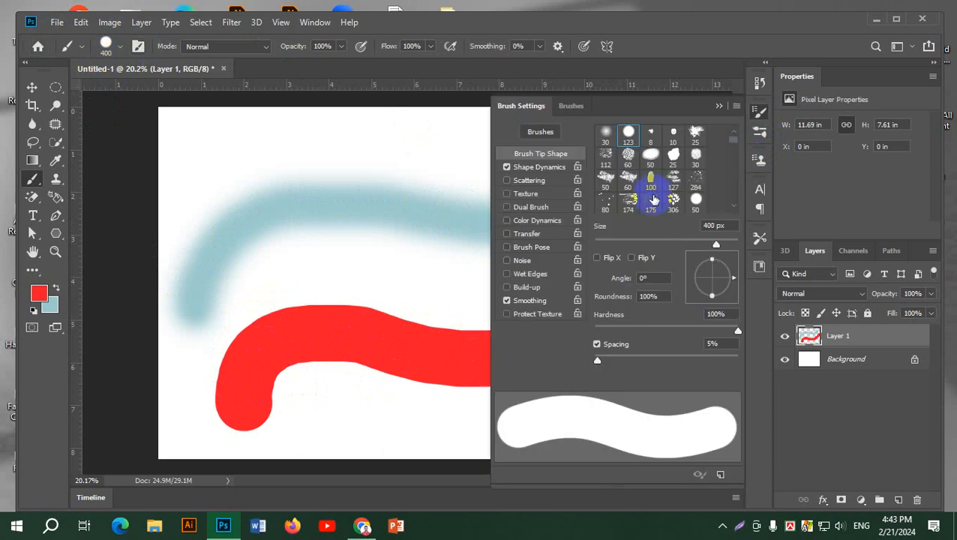
{"action": "left_click", "coordinate": [629, 159]}
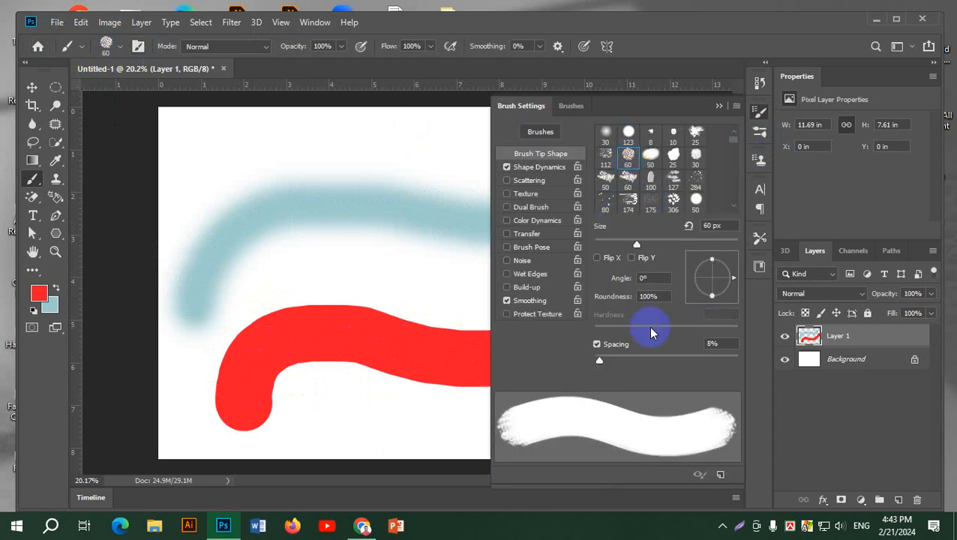
{"action": "left_click", "coordinate": [631, 185]}
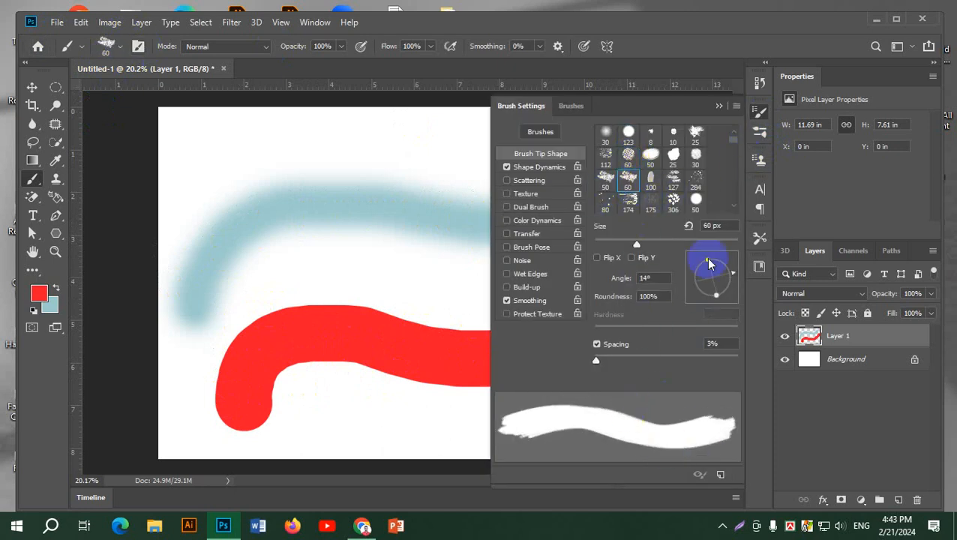
{"action": "left_click_drag", "start_coordinate": [736, 139], "coordinate": [736, 146]}
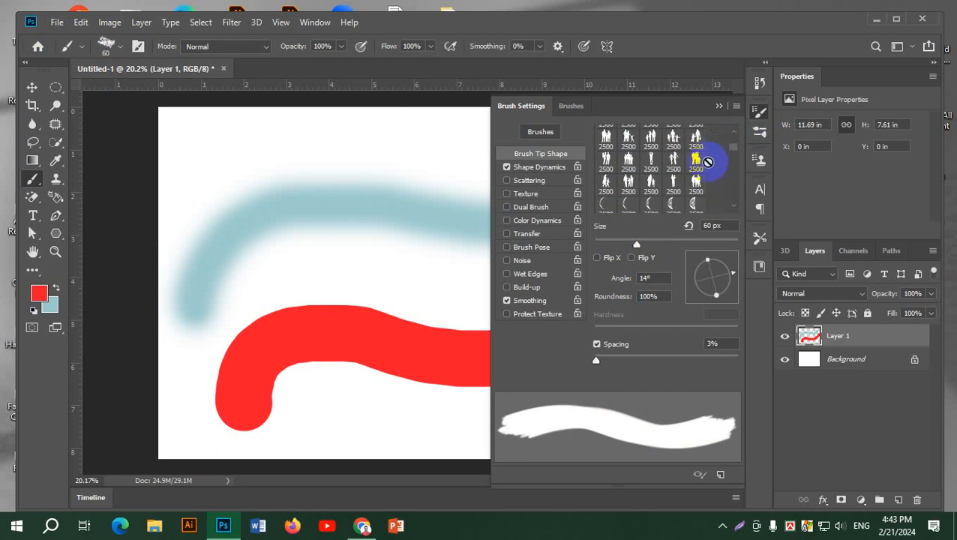
{"action": "scroll", "coordinate": [697, 176], "scroll_direction": "up", "scroll_amount": 3}
{"action": "scroll", "coordinate": [696, 176], "scroll_direction": "up", "scroll_amount": 5}
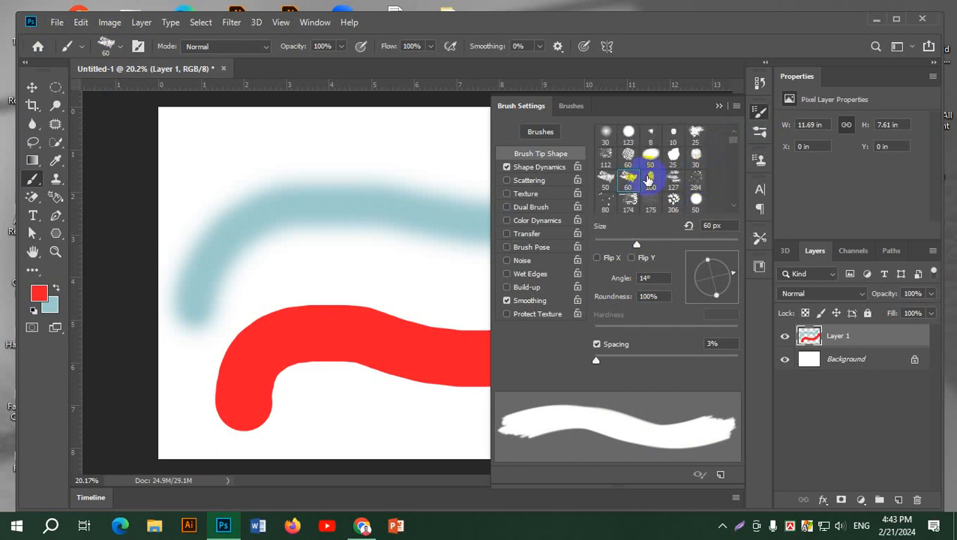
{"action": "left_click", "coordinate": [627, 156]}
{"action": "left_click", "coordinate": [611, 179]}
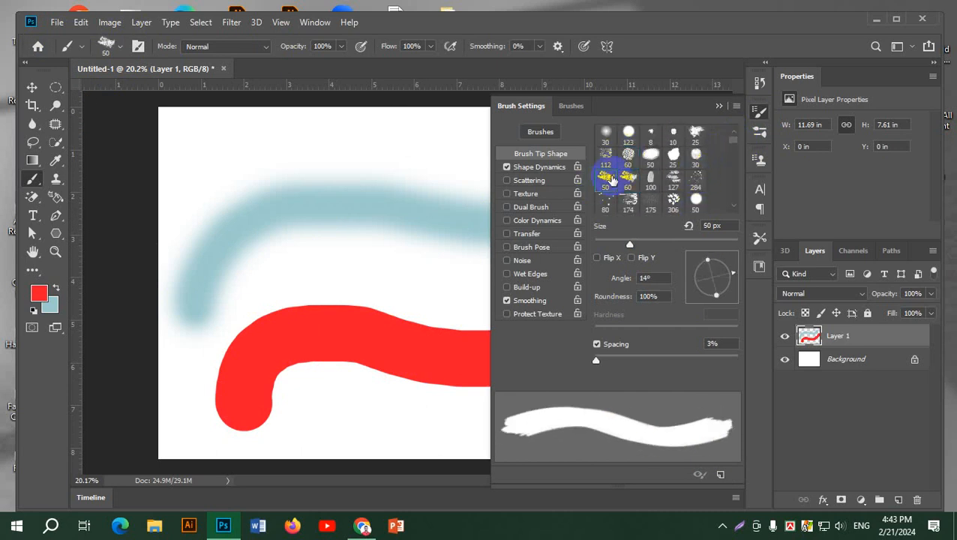
{"action": "left_click", "coordinate": [608, 154]}
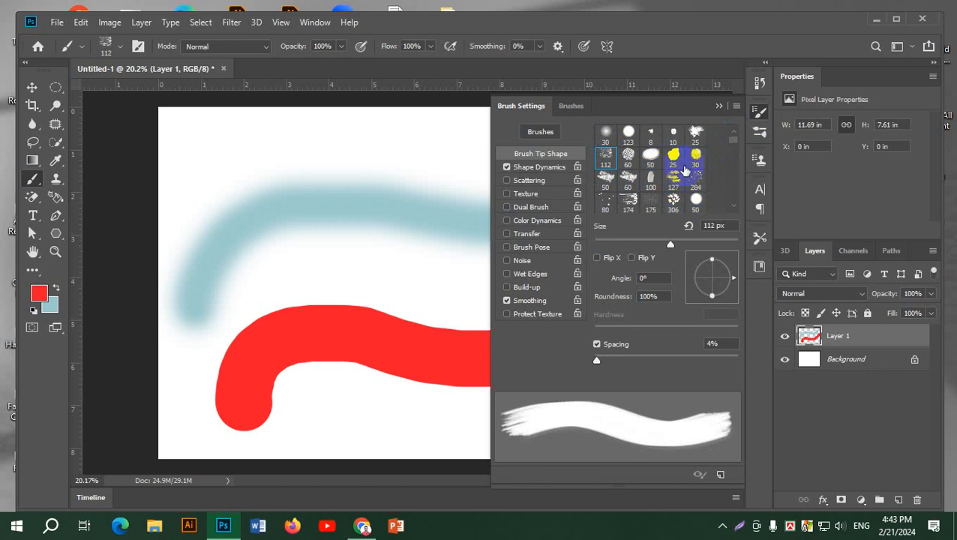
Choose the rough-edged 25 px brush tip, enlarge it to 400 px and try three red strokes
{"action": "left_click", "coordinate": [693, 137]}
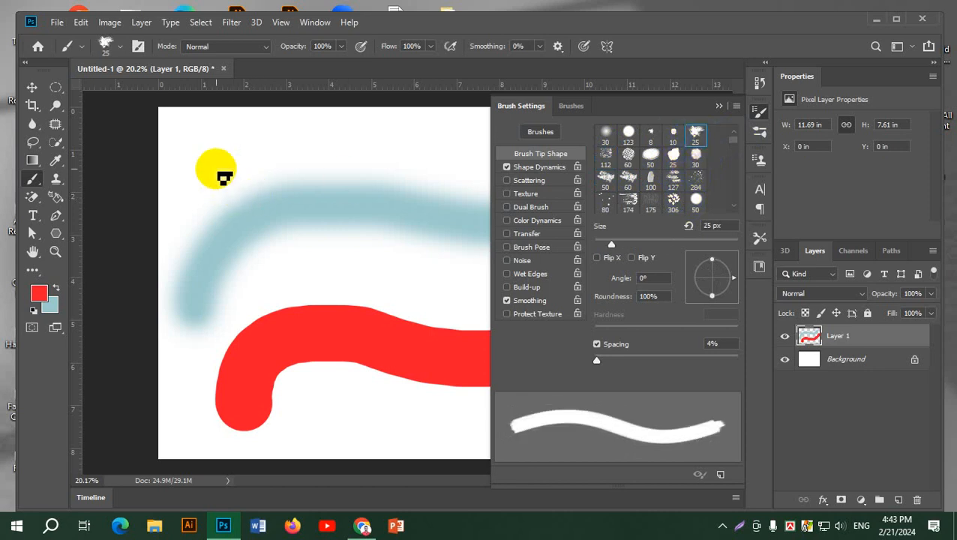
{"action": "key", "text": "bracketright"}
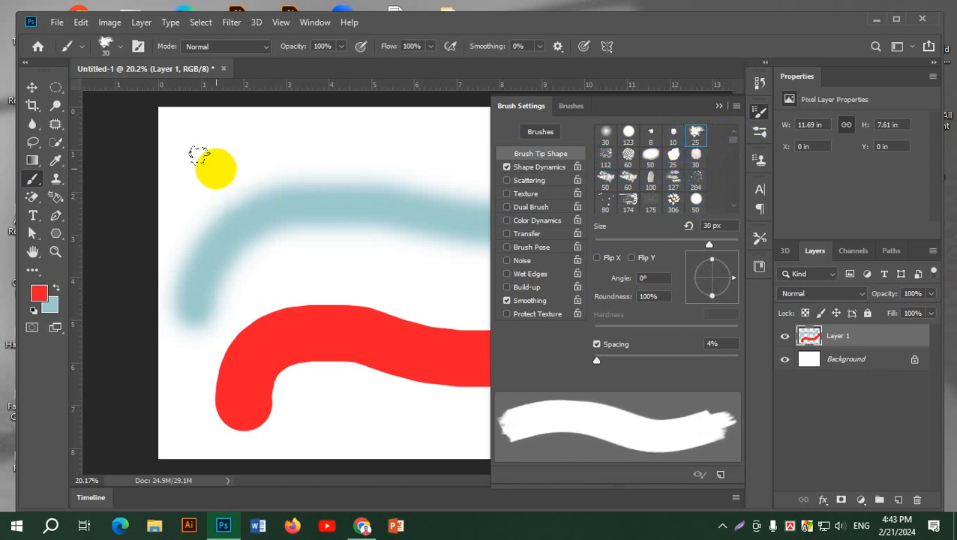
{"action": "mouse_move", "coordinate": [231, 185]}
{"action": "left_mouse_down"}
{"action": "mouse_move", "coordinate": [342, 149]}
{"action": "mouse_move", "coordinate": [442, 139]}
{"action": "left_mouse_up"}
{"action": "left_click_drag", "start_coordinate": [207, 267], "coordinate": [351, 240]}
{"action": "left_click_drag", "start_coordinate": [416, 240], "coordinate": [409, 281]}
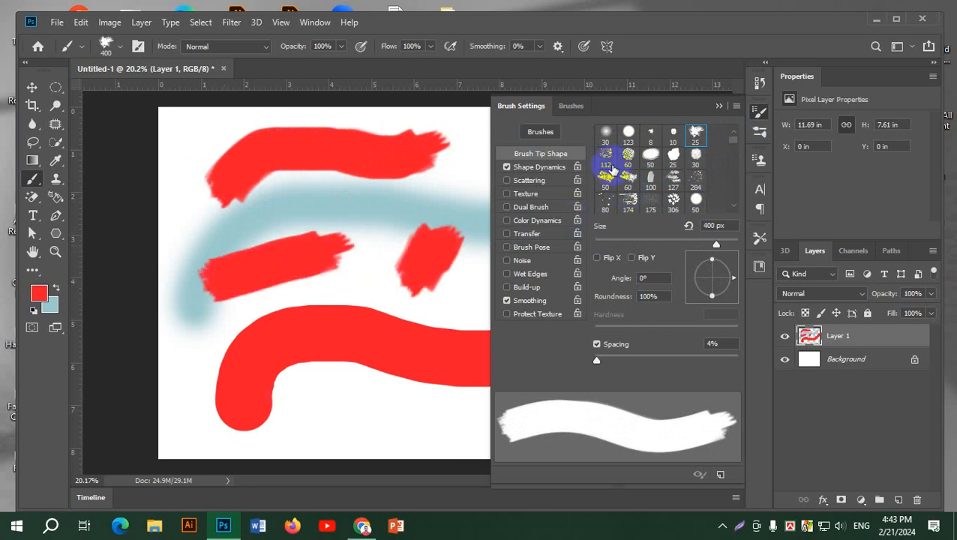
Choose the textured 60 px round tip, enlarge it to 600 px and try two red strokes across the existing paint
{"action": "left_click", "coordinate": [628, 154]}
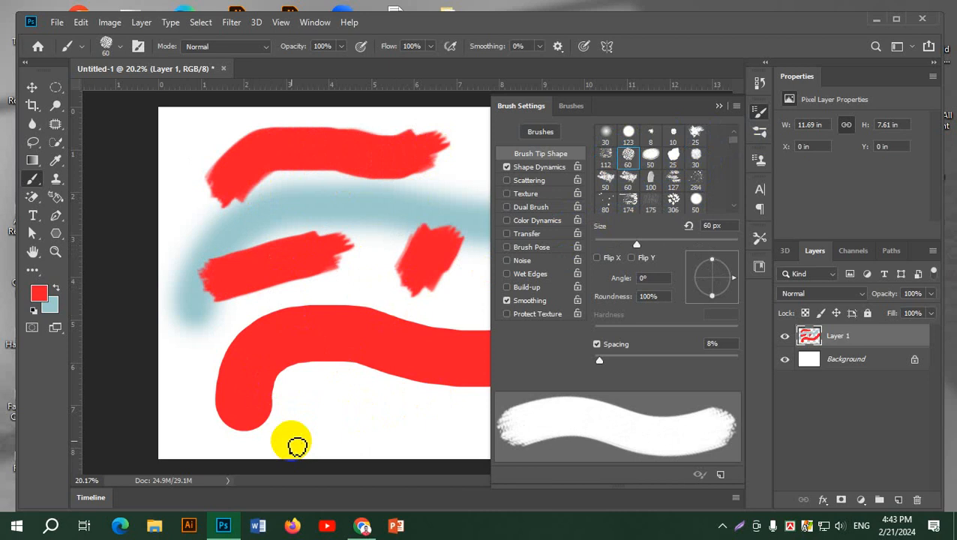
{"action": "key", "text": "bracketright"}
{"action": "key", "text": "bracketright"}
{"action": "key", "text": "bracketright"}
{"action": "key", "text": "bracketright"}
{"action": "key", "text": "bracketright"}
{"action": "key", "text": "bracketright"}
{"action": "key", "text": "bracketright"}
{"action": "key", "text": "bracketright"}
{"action": "key", "text": "bracketright"}
{"action": "key", "text": "bracketright"}
{"action": "key", "text": "bracketright"}
{"action": "key", "text": "bracketright"}
{"action": "left_click_drag", "start_coordinate": [308, 424], "coordinate": [366, 360]}
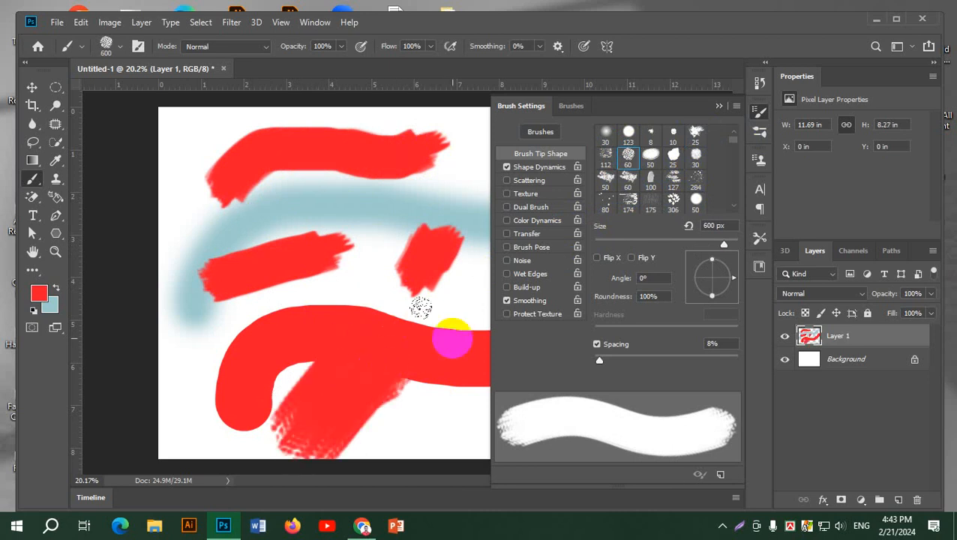
{"action": "mouse_move", "coordinate": [293, 205]}
{"action": "left_mouse_down"}
{"action": "mouse_move", "coordinate": [425, 214]}
{"action": "mouse_move", "coordinate": [449, 206]}
{"action": "left_mouse_up"}
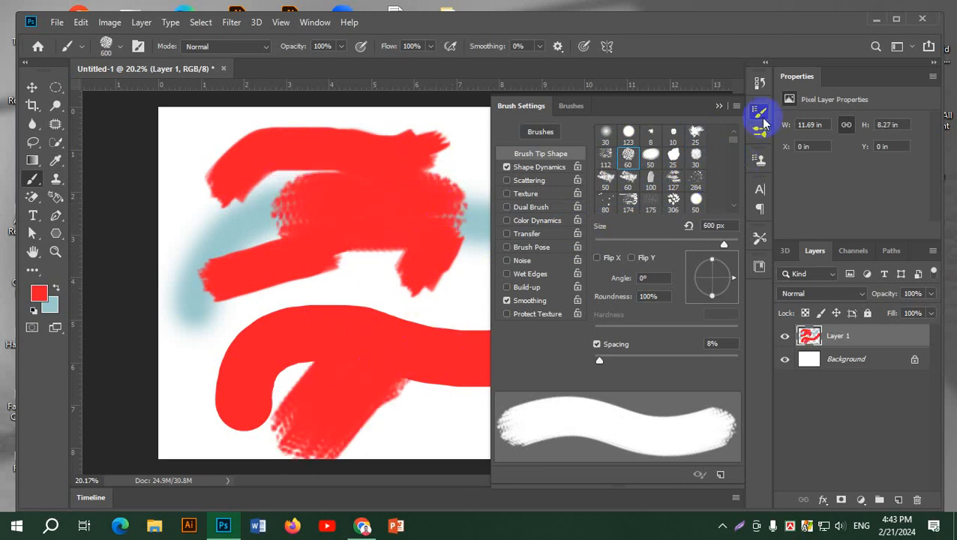
Close the Brush Settings and try three more textured red strokes, including one long diagonal across the whole canvas
{"action": "left_click", "coordinate": [759, 112]}
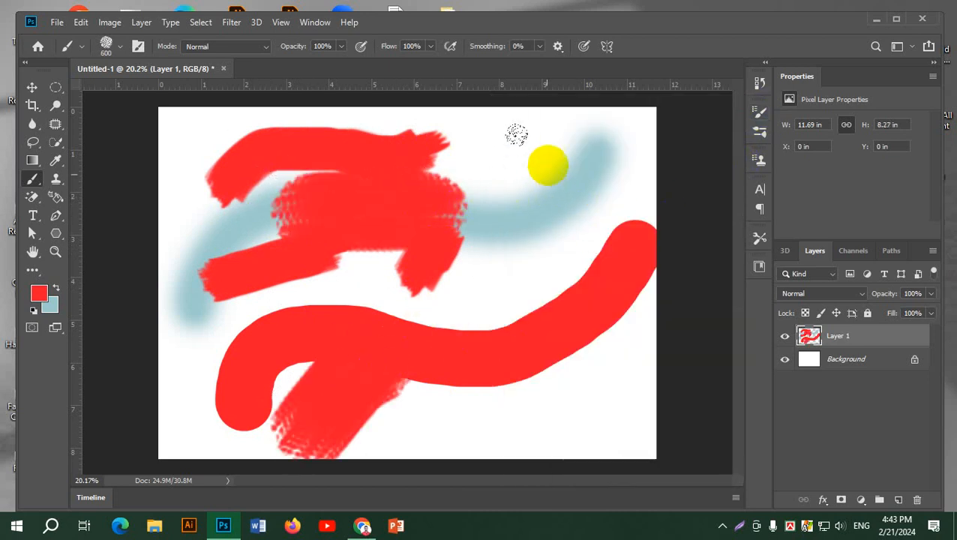
{"action": "left_click_drag", "start_coordinate": [545, 164], "coordinate": [550, 224]}
{"action": "mouse_move", "coordinate": [599, 379]}
{"action": "left_mouse_down"}
{"action": "mouse_move", "coordinate": [512, 416]}
{"action": "mouse_move", "coordinate": [420, 434]}
{"action": "left_mouse_up"}
{"action": "mouse_move", "coordinate": [183, 378]}
{"action": "left_mouse_down"}
{"action": "mouse_move", "coordinate": [420, 198]}
{"action": "mouse_move", "coordinate": [731, 88]}
{"action": "left_mouse_up"}
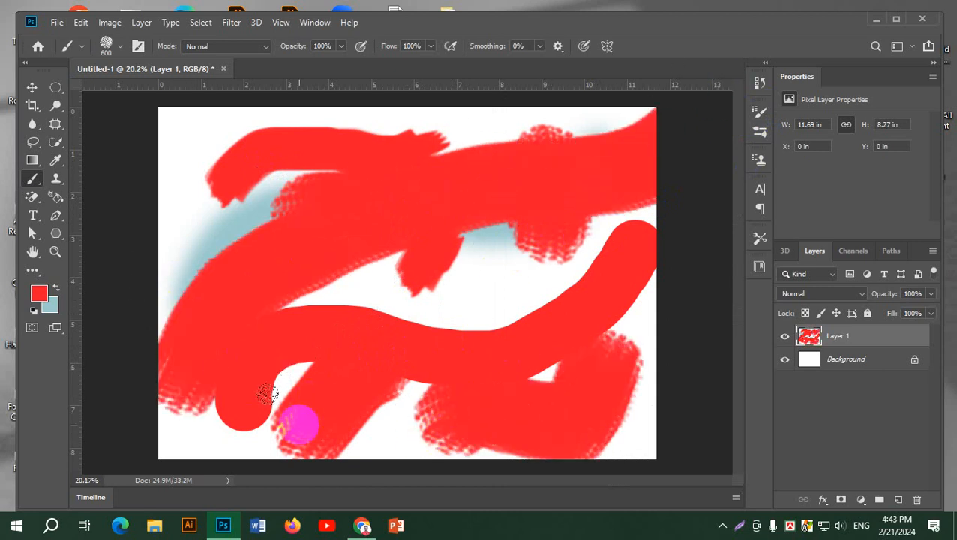
Delete the painted layer and add a new empty layer above the background
{"action": "mouse_move", "coordinate": [900, 344]}
{"action": "left_mouse_down"}
{"action": "mouse_move", "coordinate": [922, 474]}
{"action": "mouse_move", "coordinate": [916, 499]}
{"action": "left_mouse_up"}
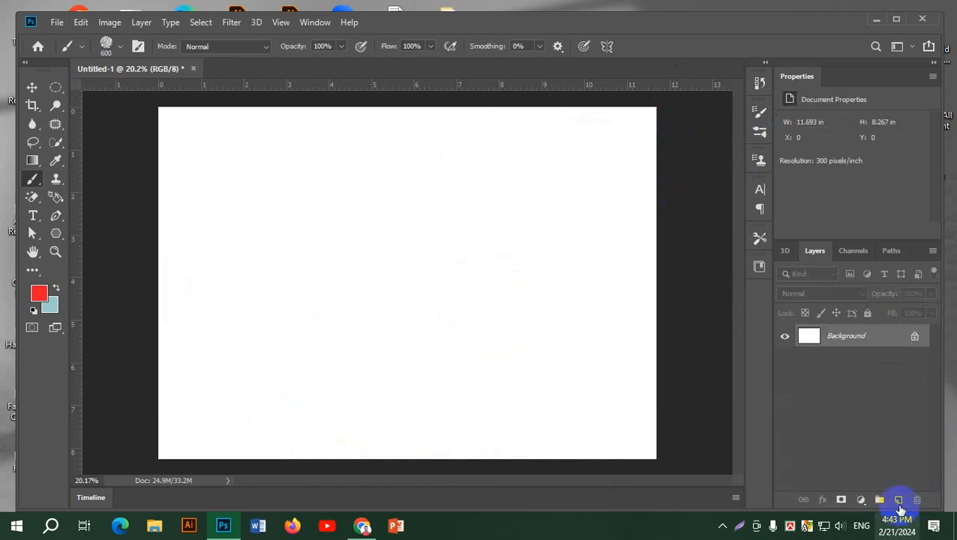
{"action": "left_click", "coordinate": [898, 500]}
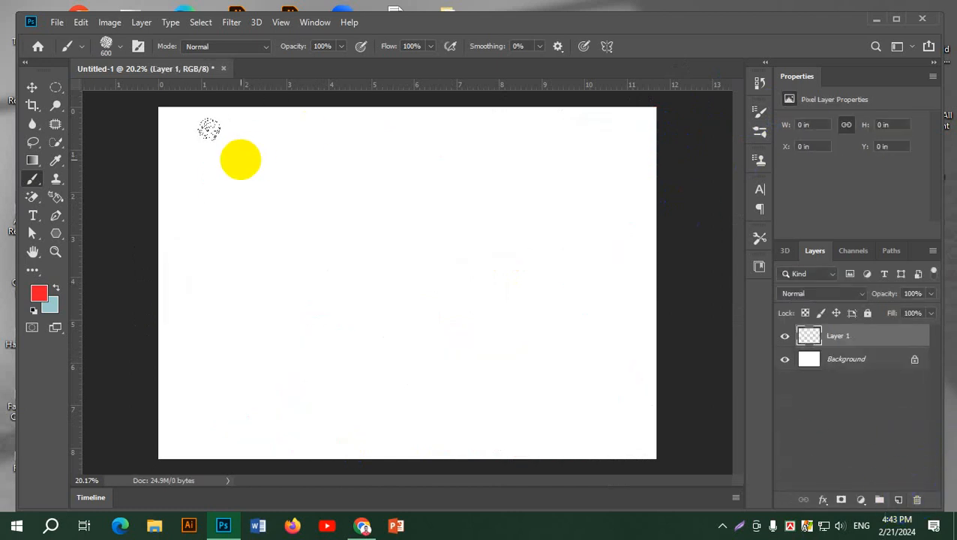
Open the Shape Dynamics options of the brush and set the Size Jitter to 23%
{"action": "left_click", "coordinate": [139, 47]}
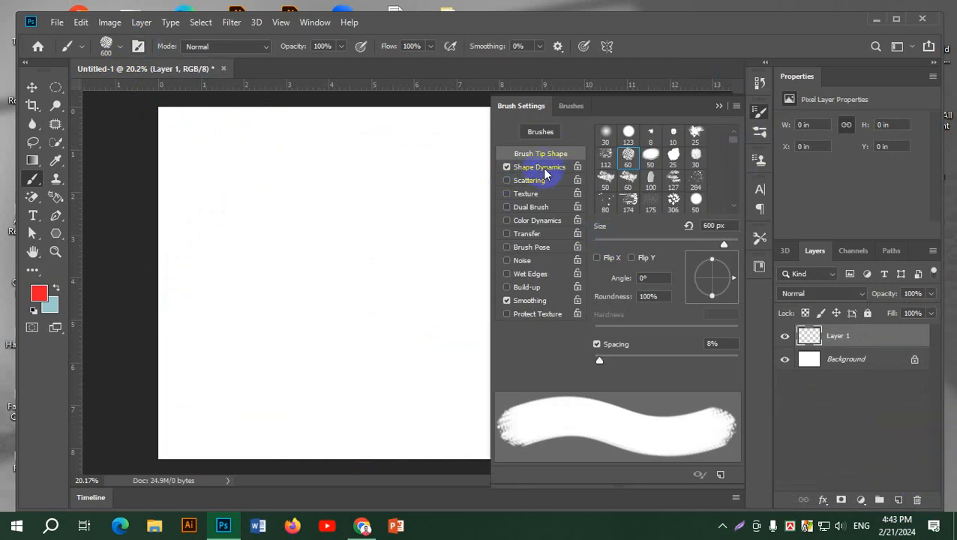
{"action": "left_click", "coordinate": [544, 171]}
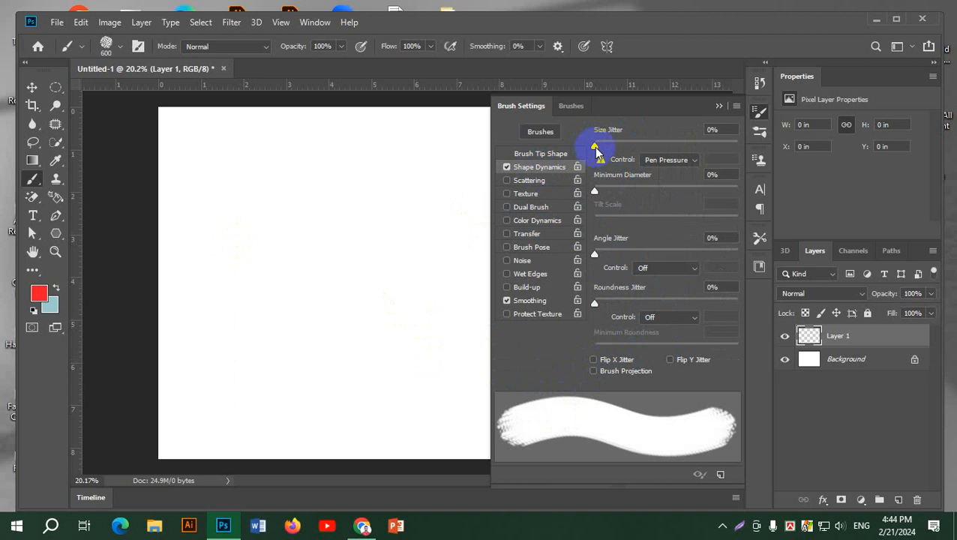
{"action": "mouse_move", "coordinate": [596, 150]}
{"action": "left_mouse_down"}
{"action": "mouse_move", "coordinate": [722, 146]}
{"action": "mouse_move", "coordinate": [602, 143]}
{"action": "mouse_move", "coordinate": [659, 156]}
{"action": "mouse_move", "coordinate": [628, 164]}
{"action": "mouse_move", "coordinate": [626, 144]}
{"action": "left_mouse_up"}
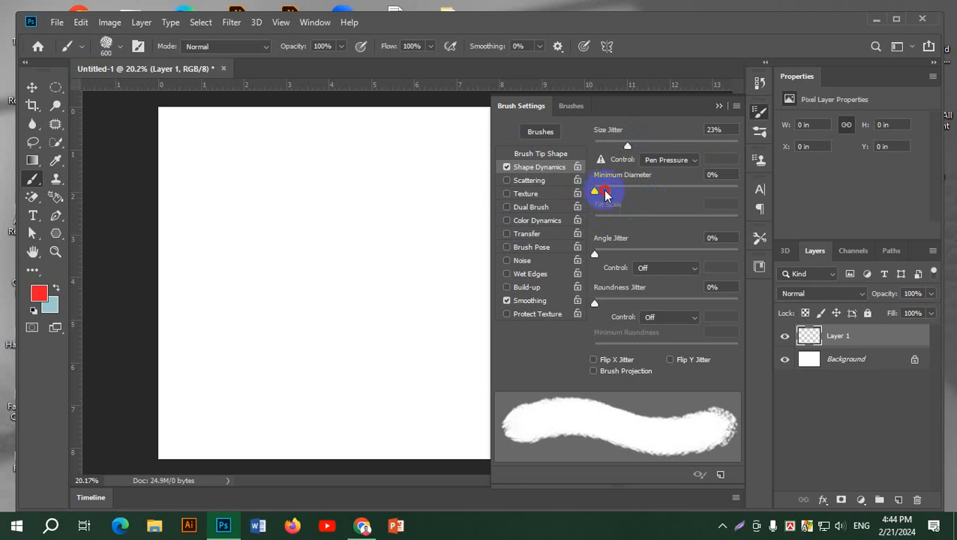
Try the Minimum Diameter and Roundness Jitter of the brush's Shape Dynamics and set the Angle Jitter to 13%
{"action": "mouse_move", "coordinate": [657, 192]}
{"action": "left_mouse_down"}
{"action": "mouse_move", "coordinate": [706, 192]}
{"action": "mouse_move", "coordinate": [574, 202]}
{"action": "mouse_move", "coordinate": [735, 208]}
{"action": "mouse_move", "coordinate": [634, 200]}
{"action": "mouse_move", "coordinate": [586, 210]}
{"action": "left_mouse_up"}
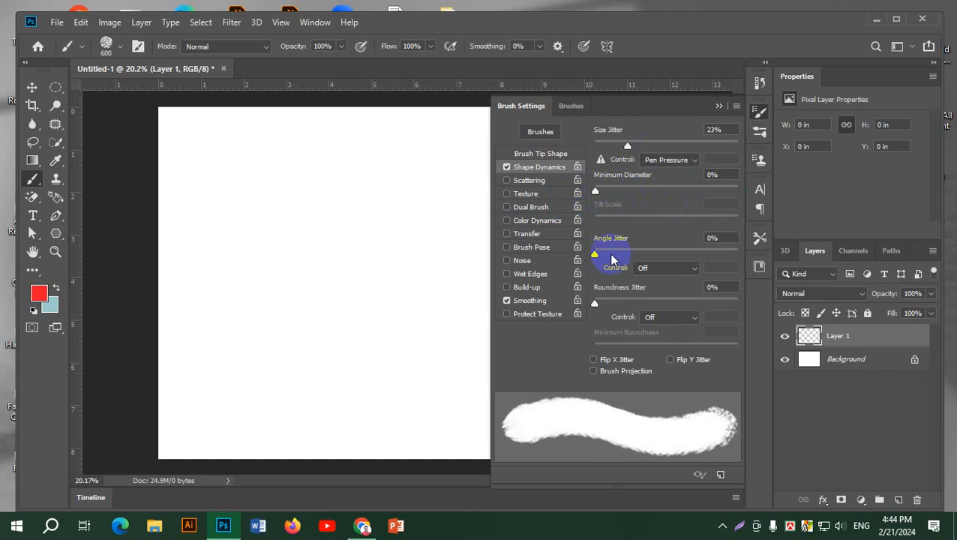
{"action": "mouse_move", "coordinate": [596, 259]}
{"action": "left_mouse_down"}
{"action": "mouse_move", "coordinate": [725, 260]}
{"action": "mouse_move", "coordinate": [582, 268]}
{"action": "mouse_move", "coordinate": [613, 268]}
{"action": "left_mouse_up"}
{"action": "mouse_move", "coordinate": [593, 308]}
{"action": "left_mouse_down"}
{"action": "mouse_move", "coordinate": [796, 314]}
{"action": "mouse_move", "coordinate": [579, 311]}
{"action": "mouse_move", "coordinate": [668, 307]}
{"action": "mouse_move", "coordinate": [587, 299]}
{"action": "left_mouse_up"}
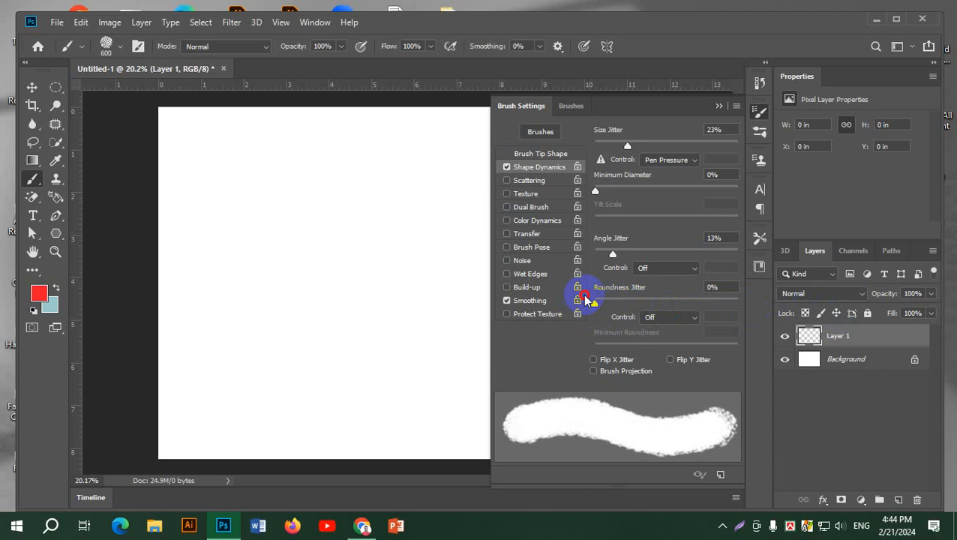
Turn off Shape Dynamics and Smoothing for the brush and enable Scattering with the Scatter at 1000%
{"action": "left_click", "coordinate": [507, 167]}
{"action": "left_click", "coordinate": [518, 421]}
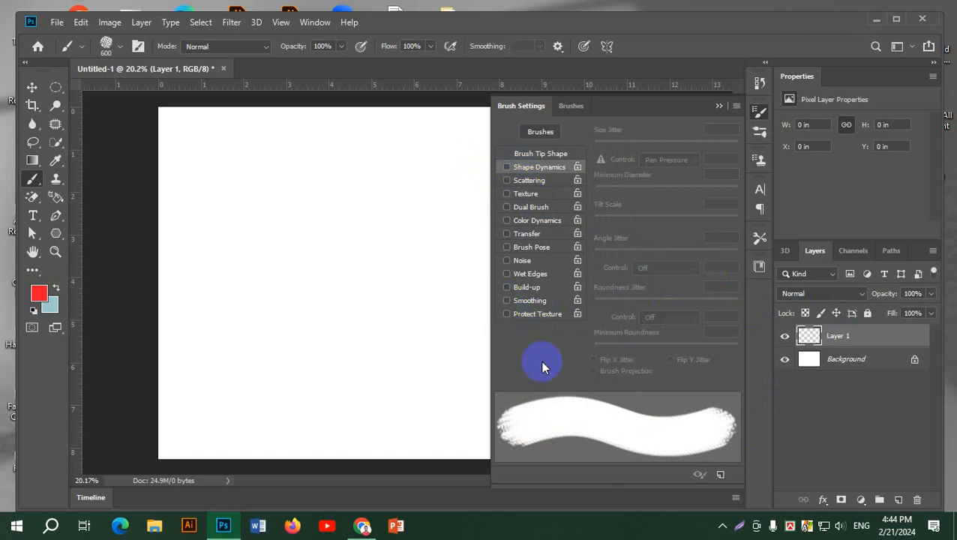
{"action": "left_click", "coordinate": [528, 183]}
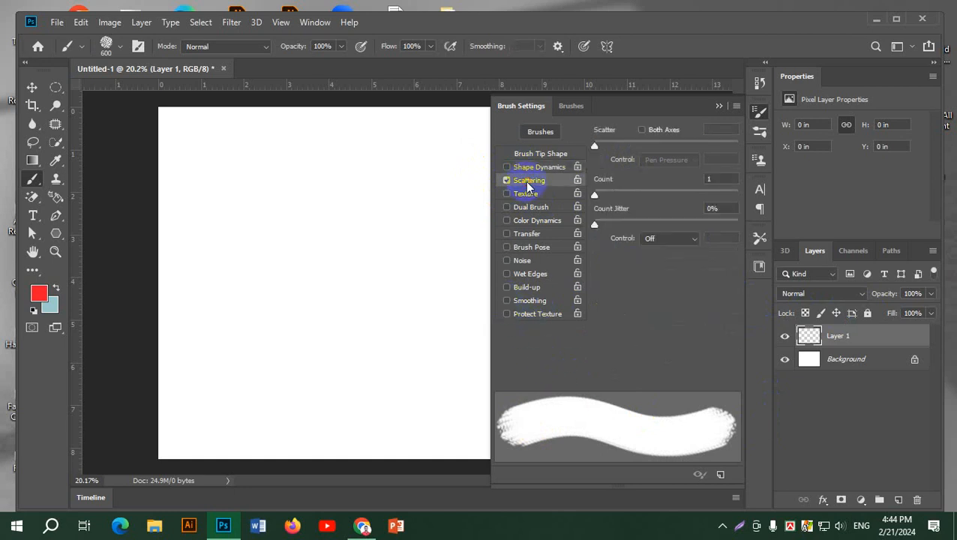
{"action": "mouse_move", "coordinate": [594, 197]}
{"action": "left_mouse_down"}
{"action": "mouse_move", "coordinate": [691, 196]}
{"action": "mouse_move", "coordinate": [562, 196]}
{"action": "left_mouse_up"}
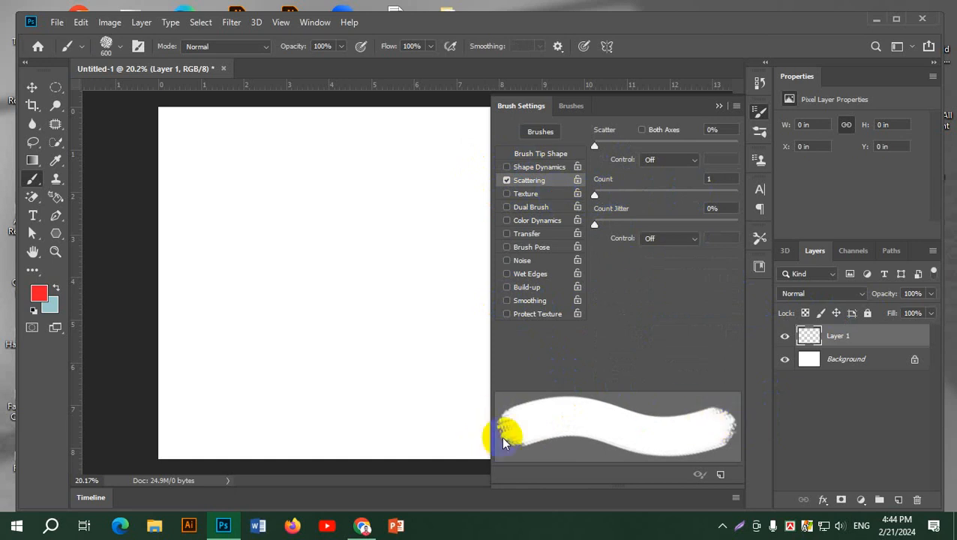
{"action": "mouse_move", "coordinate": [592, 146]}
{"action": "left_mouse_down"}
{"action": "mouse_move", "coordinate": [777, 134]}
{"action": "mouse_move", "coordinate": [698, 129]}
{"action": "mouse_move", "coordinate": [769, 128]}
{"action": "left_mouse_up"}
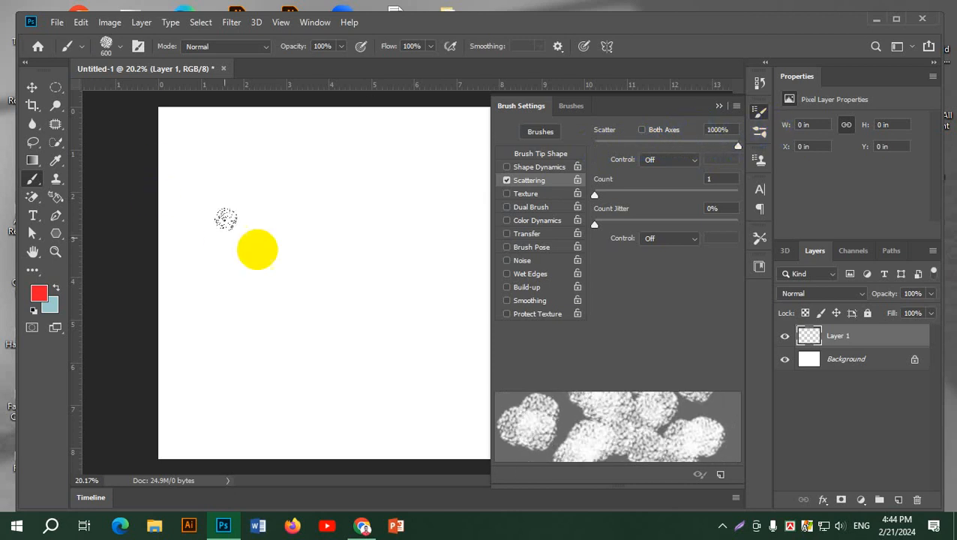
Paint one textured red dab in the upper part of the canvas, and try a scattered stroke and undo it
{"action": "left_click", "coordinate": [272, 222]}
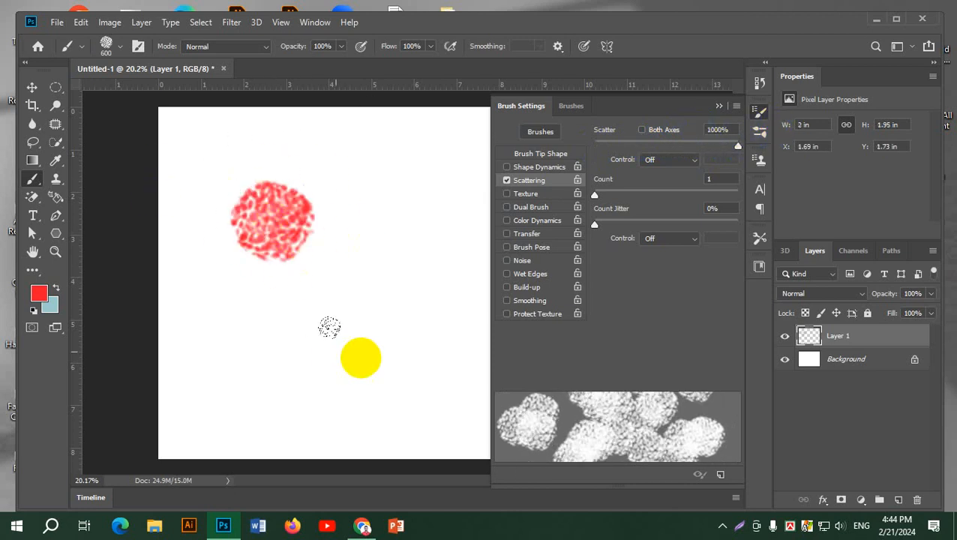
{"action": "left_click_drag", "start_coordinate": [220, 373], "coordinate": [418, 262]}
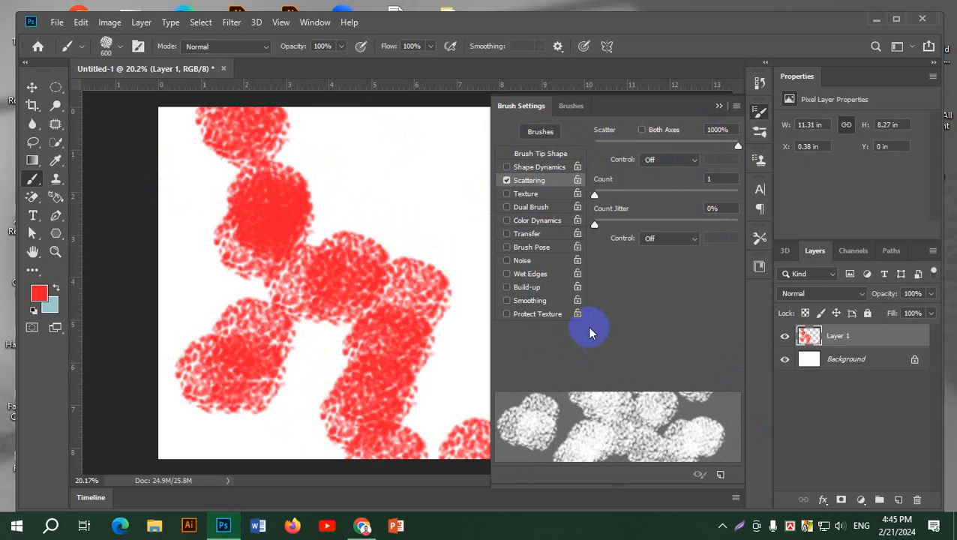
{"action": "key", "text": "ctrl+z"}
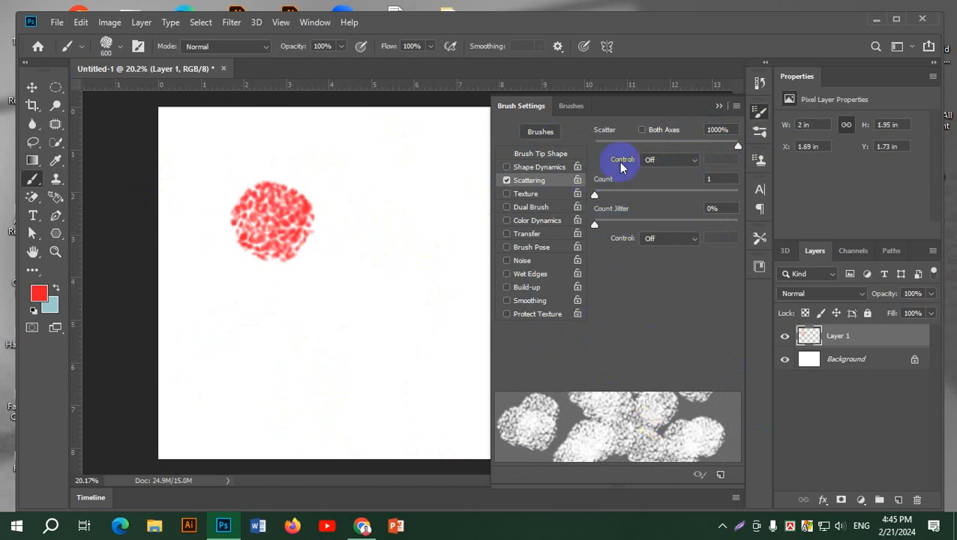
Paint dense scattered red strokes over the canvas with the Scatter at 211%, and turn off Scattering
{"action": "mouse_move", "coordinate": [737, 147]}
{"action": "left_mouse_down"}
{"action": "mouse_move", "coordinate": [623, 147]}
{"action": "mouse_move", "coordinate": [584, 160]}
{"action": "mouse_move", "coordinate": [698, 154]}
{"action": "mouse_move", "coordinate": [732, 156]}
{"action": "mouse_move", "coordinate": [645, 160]}
{"action": "mouse_move", "coordinate": [741, 165]}
{"action": "mouse_move", "coordinate": [732, 157]}
{"action": "mouse_move", "coordinate": [606, 156]}
{"action": "mouse_move", "coordinate": [637, 147]}
{"action": "mouse_move", "coordinate": [625, 147]}
{"action": "left_mouse_up"}
{"action": "mouse_move", "coordinate": [241, 371]}
{"action": "left_mouse_down"}
{"action": "mouse_move", "coordinate": [292, 367]}
{"action": "mouse_move", "coordinate": [384, 293]}
{"action": "mouse_move", "coordinate": [457, 203]}
{"action": "left_mouse_up"}
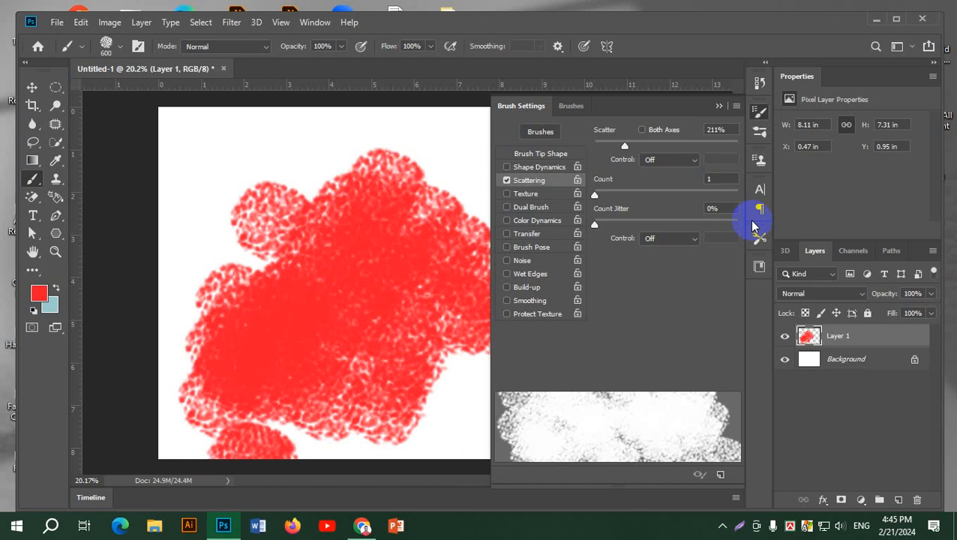
{"action": "left_click", "coordinate": [508, 181]}
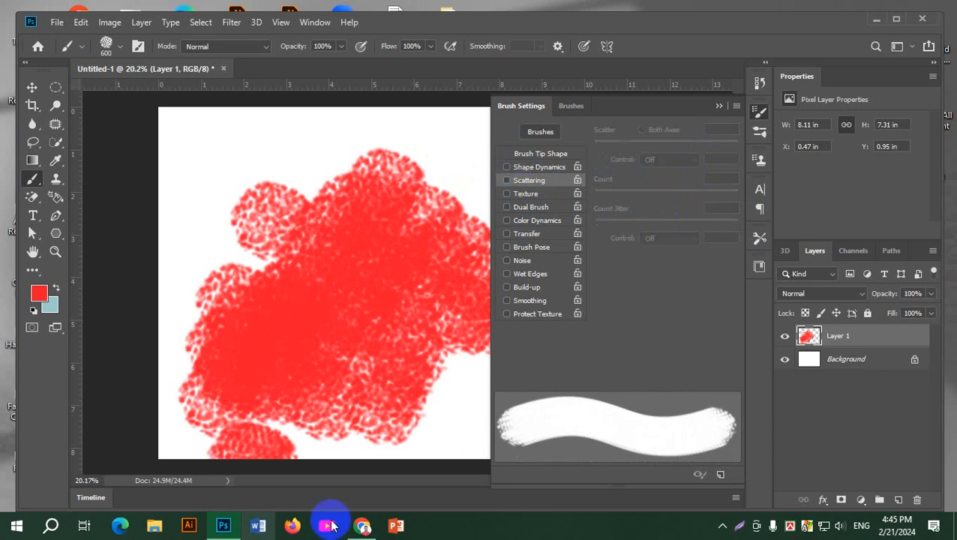
Switch to Chrome and search Google in a new tab for "brush art background"
{"action": "left_click", "coordinate": [362, 525]}
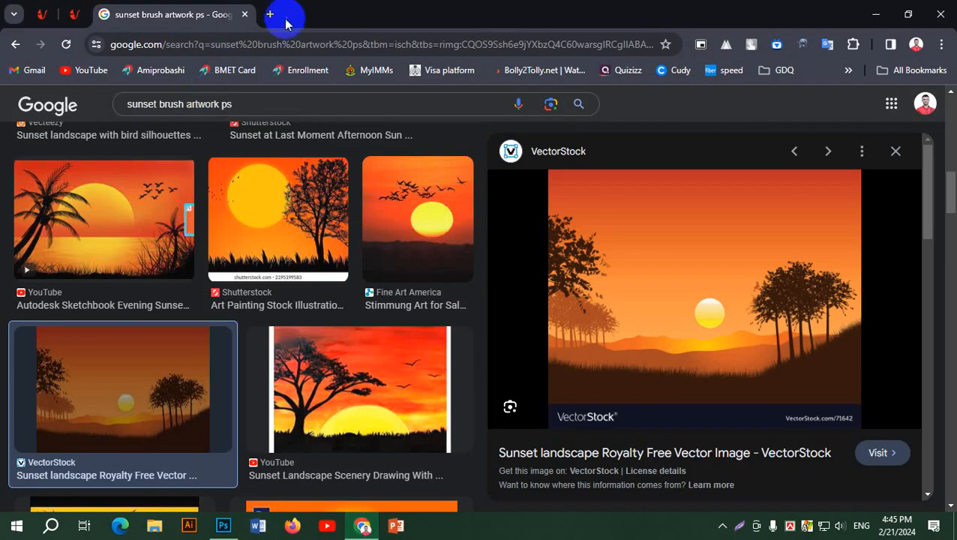
{"action": "left_click_drag", "start_coordinate": [39, 107], "coordinate": [266, 33]}
{"action": "left_click", "coordinate": [331, 13]}
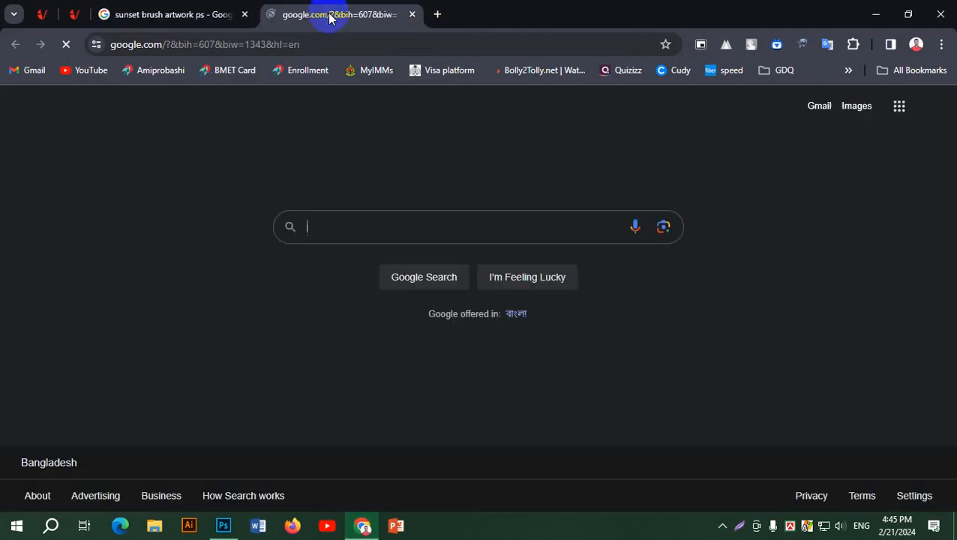
{"action": "left_click", "coordinate": [370, 233]}
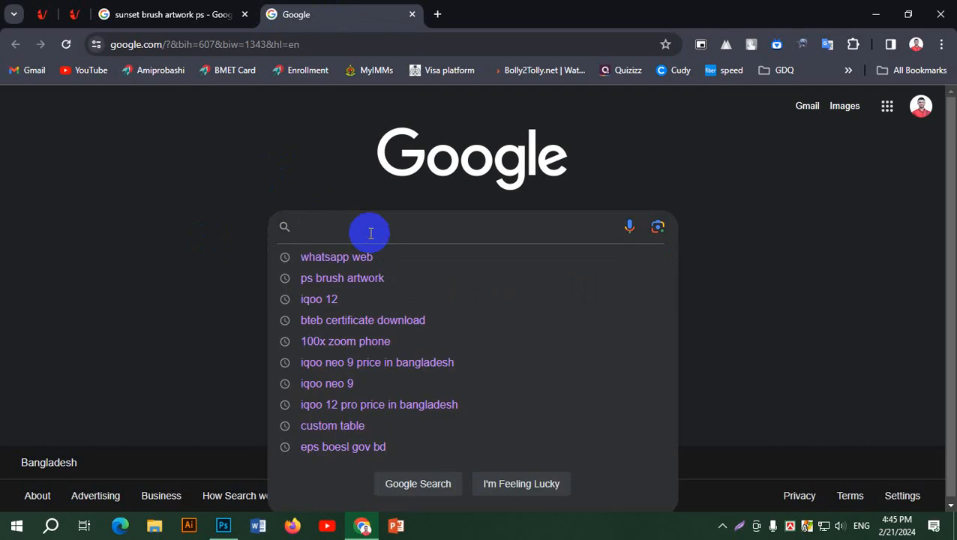
{"action": "type", "text": "bru"}
{"action": "type", "text": "sh"}
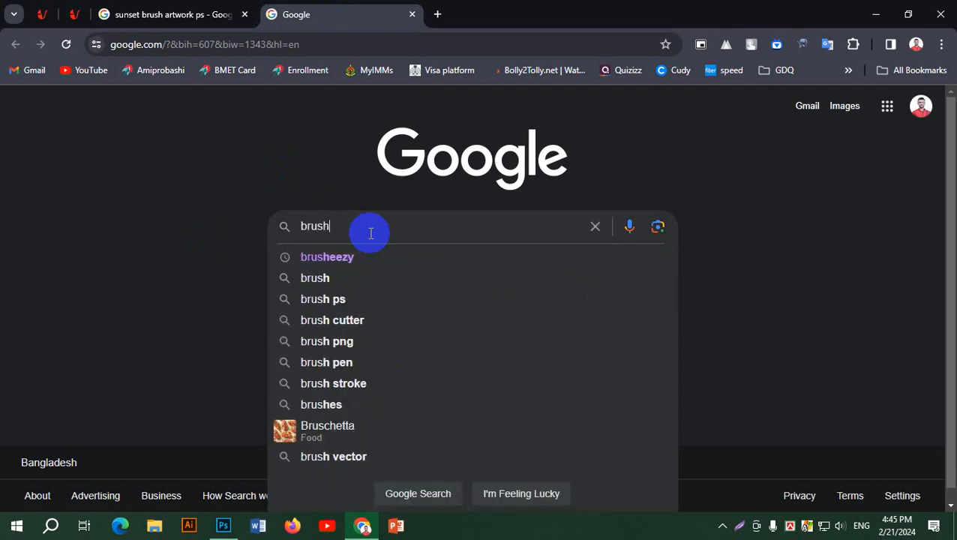
{"action": "type", "text": " art "}
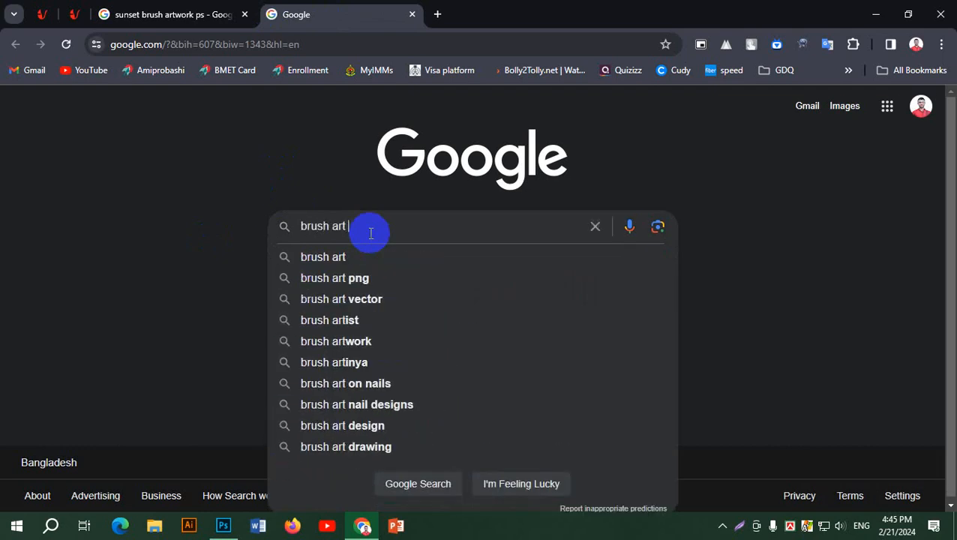
{"action": "type", "text": "ba"}
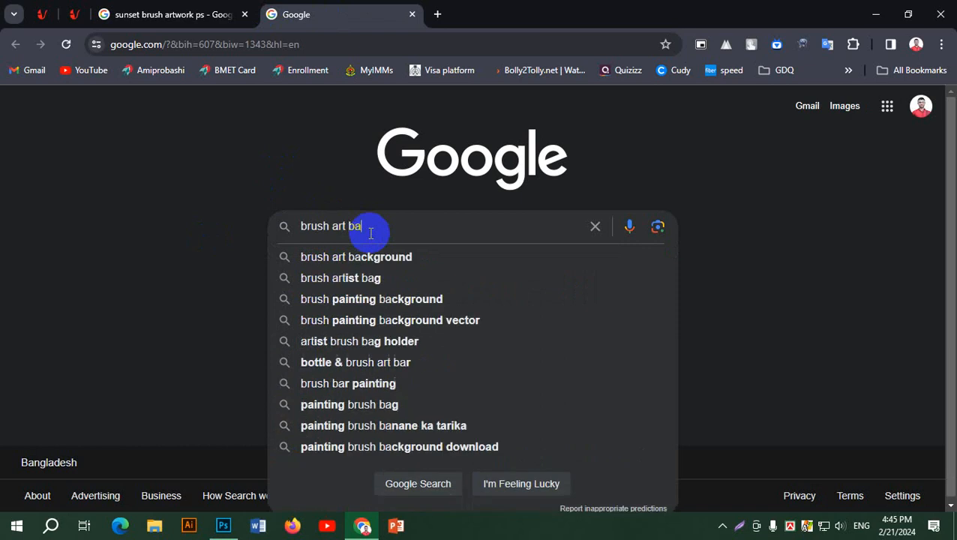
{"action": "type", "text": "ckground"}
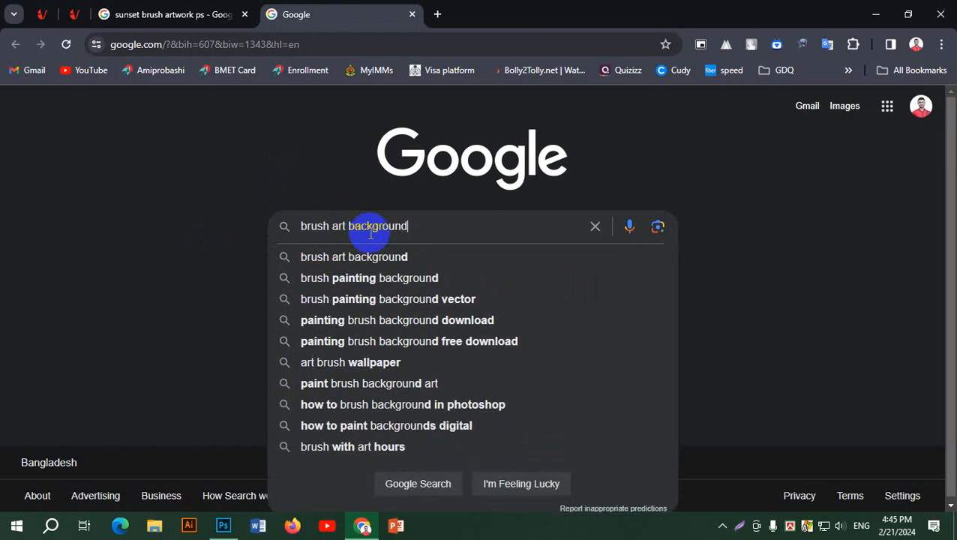
{"action": "key", "text": "Return"}
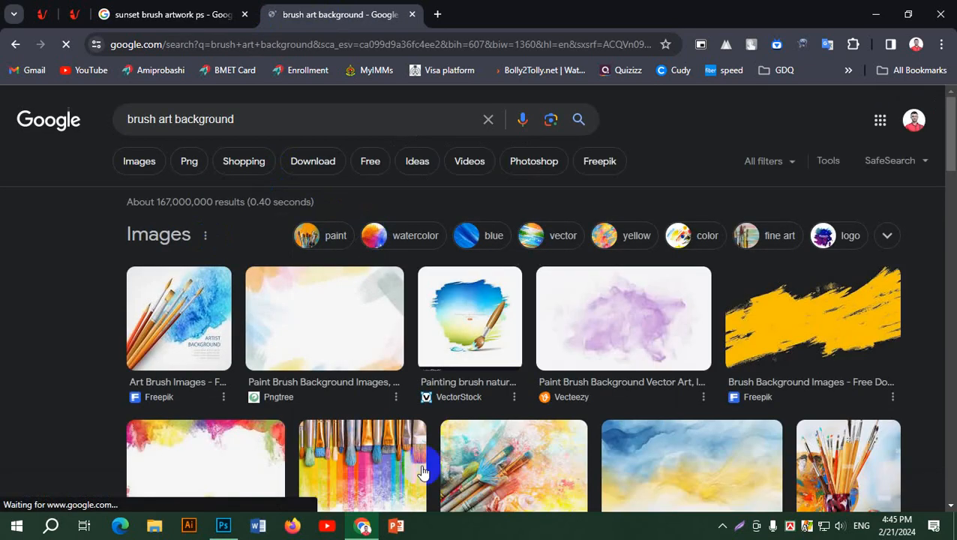
Open the image results and preview the yellow stroke, purple watercolor, violet-pink watercolor and colorful paint-border backgrounds
{"action": "scroll", "coordinate": [615, 352], "scroll_direction": "down", "scroll_amount": 4}
{"action": "scroll", "coordinate": [442, 337], "scroll_direction": "up", "scroll_amount": 2}
{"action": "scroll", "coordinate": [442, 337], "scroll_direction": "up", "scroll_amount": 2}
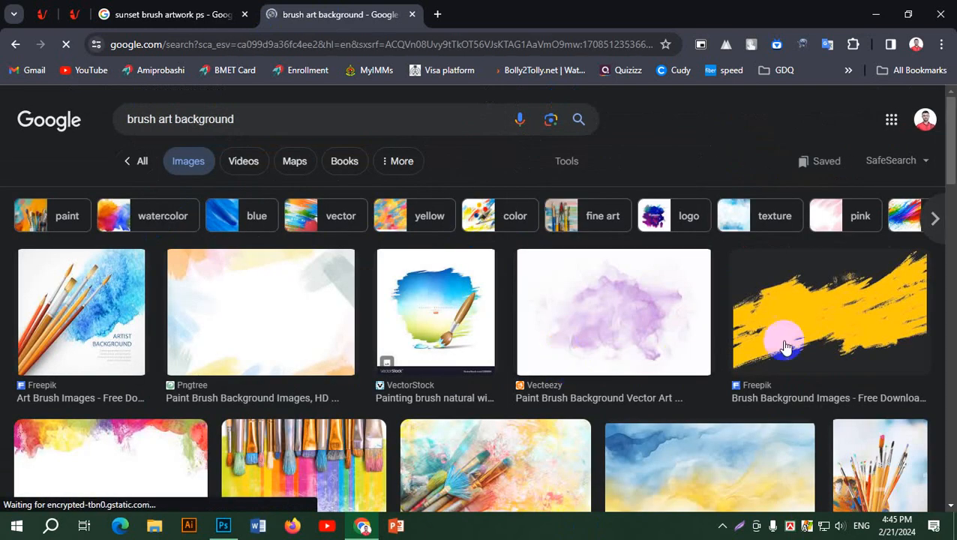
{"action": "left_click", "coordinate": [837, 341]}
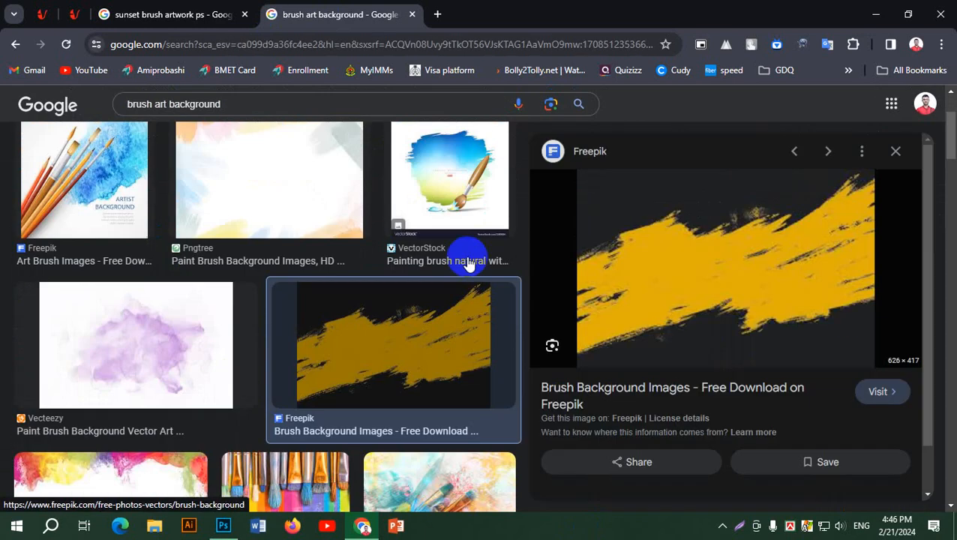
{"action": "left_click", "coordinate": [112, 337]}
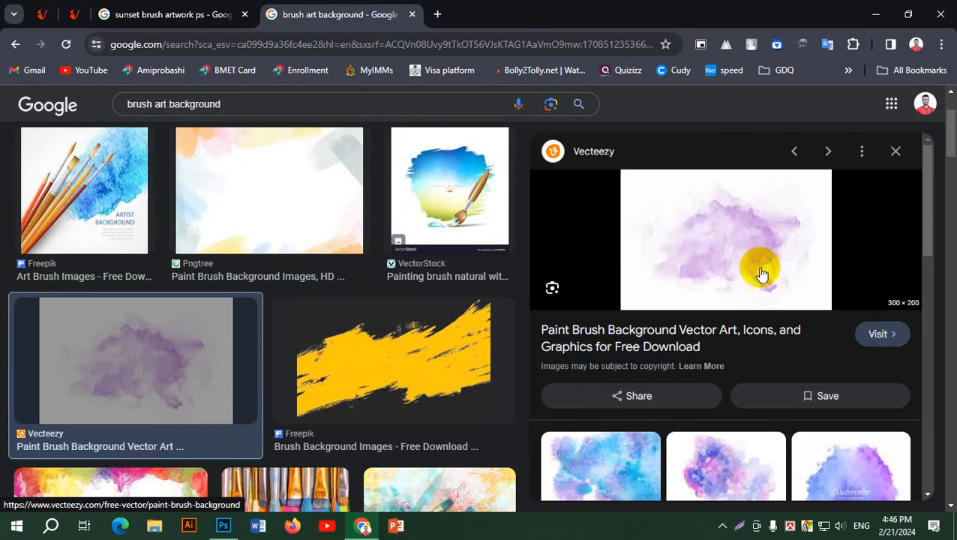
{"action": "scroll", "coordinate": [606, 380], "scroll_direction": "down", "scroll_amount": 3}
{"action": "left_click", "coordinate": [606, 380]}
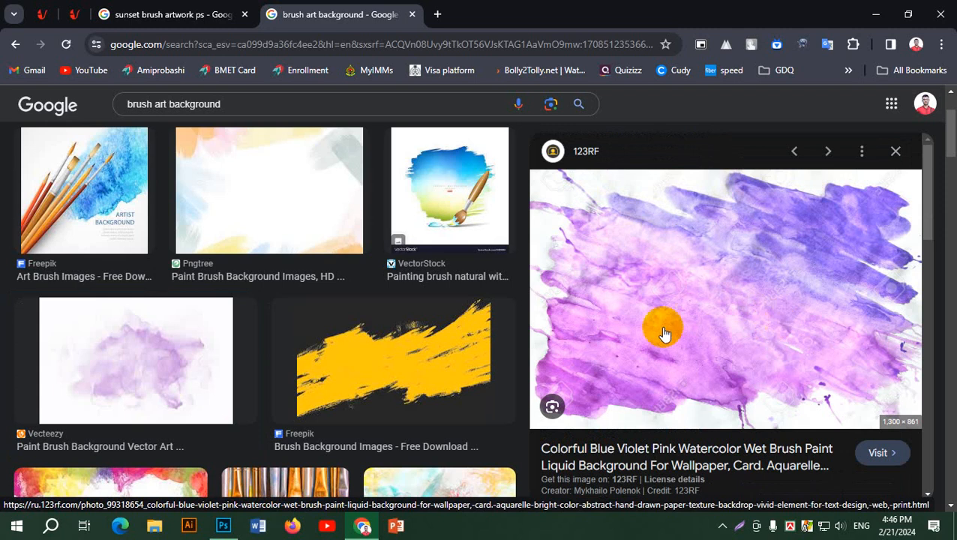
{"action": "scroll", "coordinate": [445, 375], "scroll_direction": "down", "scroll_amount": 3}
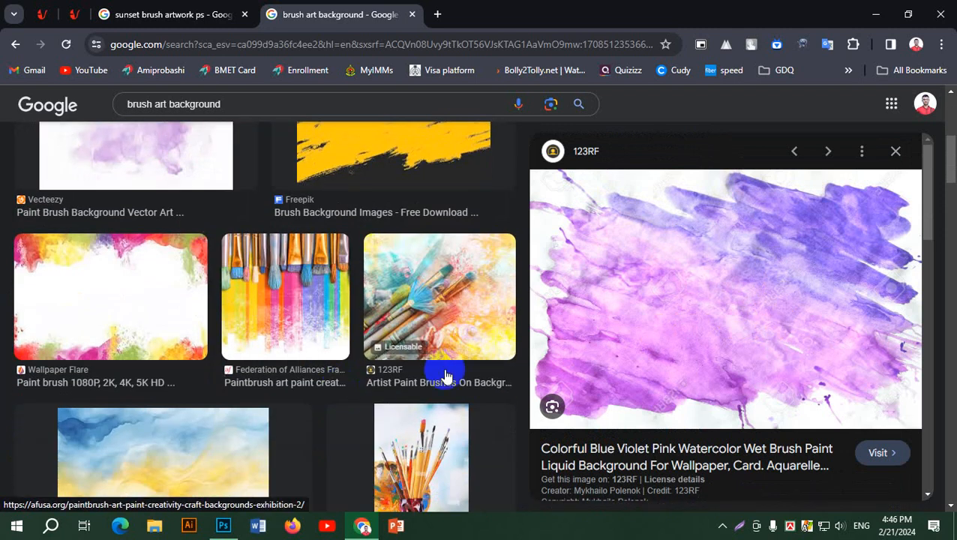
{"action": "left_click", "coordinate": [117, 297]}
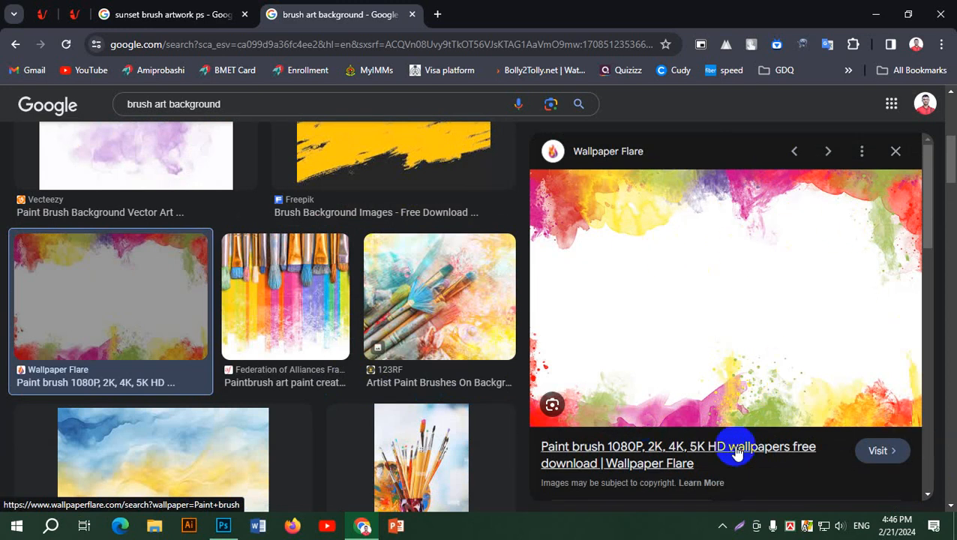
Preview more brush backgrounds: the pink-orange gradient, the orange grunge, the blue-pink painted texture and the orange diagonal streaks
{"action": "scroll", "coordinate": [315, 347], "scroll_direction": "down", "scroll_amount": 6}
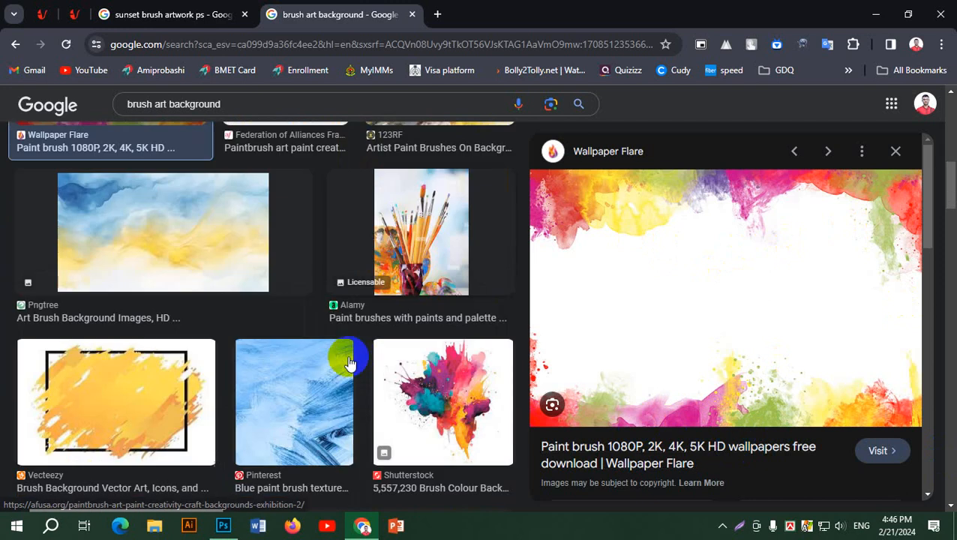
{"action": "scroll", "coordinate": [463, 375], "scroll_direction": "down", "scroll_amount": 10}
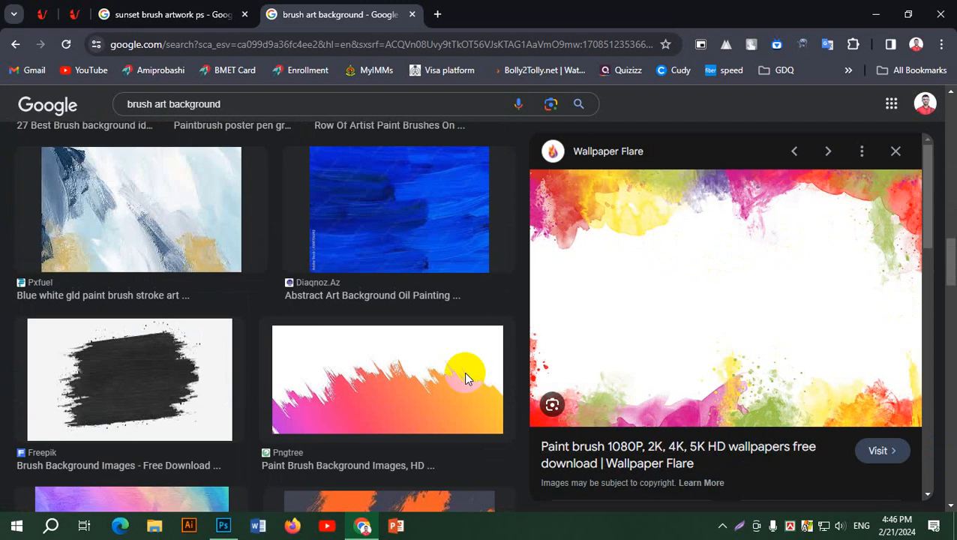
{"action": "scroll", "coordinate": [351, 377], "scroll_direction": "up", "scroll_amount": 3}
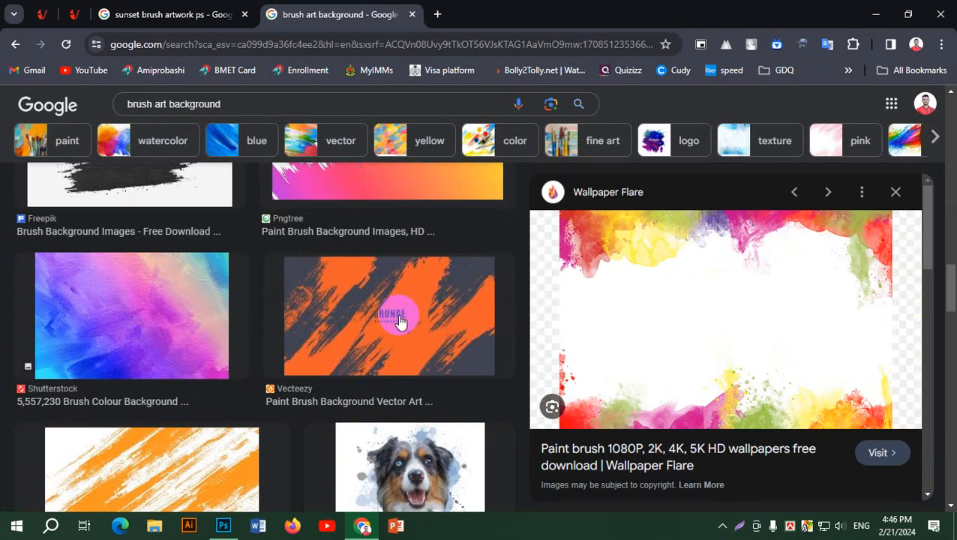
{"action": "left_click", "coordinate": [417, 188]}
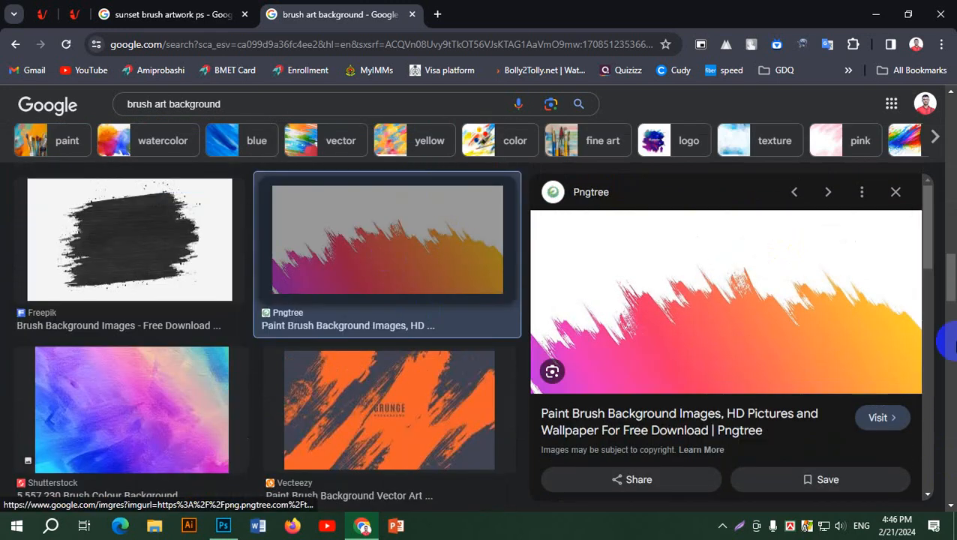
{"action": "left_click", "coordinate": [410, 392]}
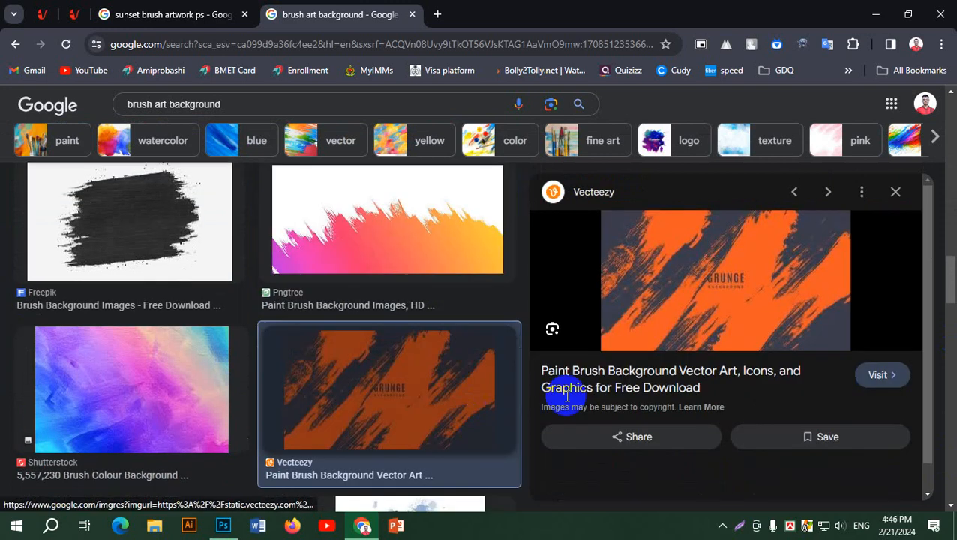
{"action": "left_click", "coordinate": [109, 396]}
{"action": "scroll", "coordinate": [171, 420], "scroll_direction": "down", "scroll_amount": 3}
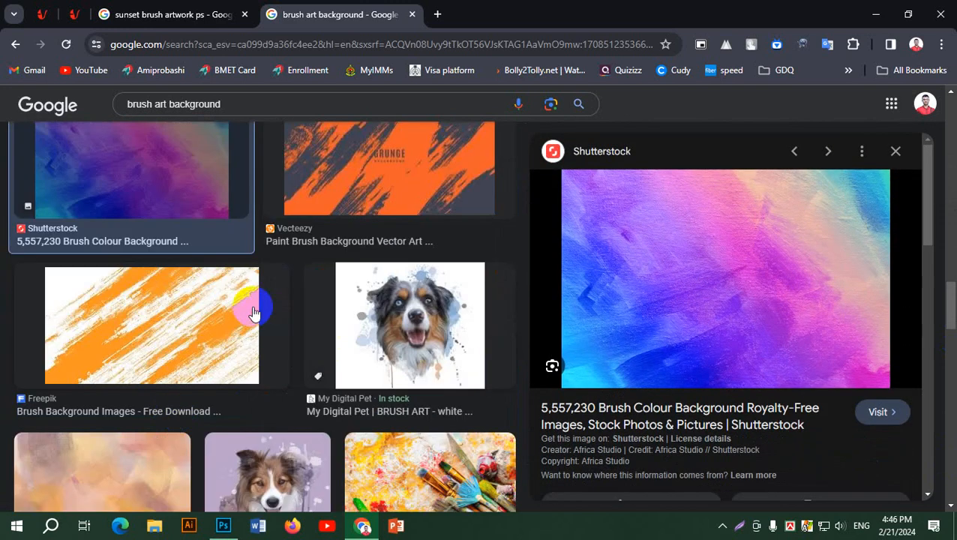
{"action": "left_click", "coordinate": [181, 357]}
{"action": "scroll", "coordinate": [417, 400], "scroll_direction": "down", "scroll_amount": 3}
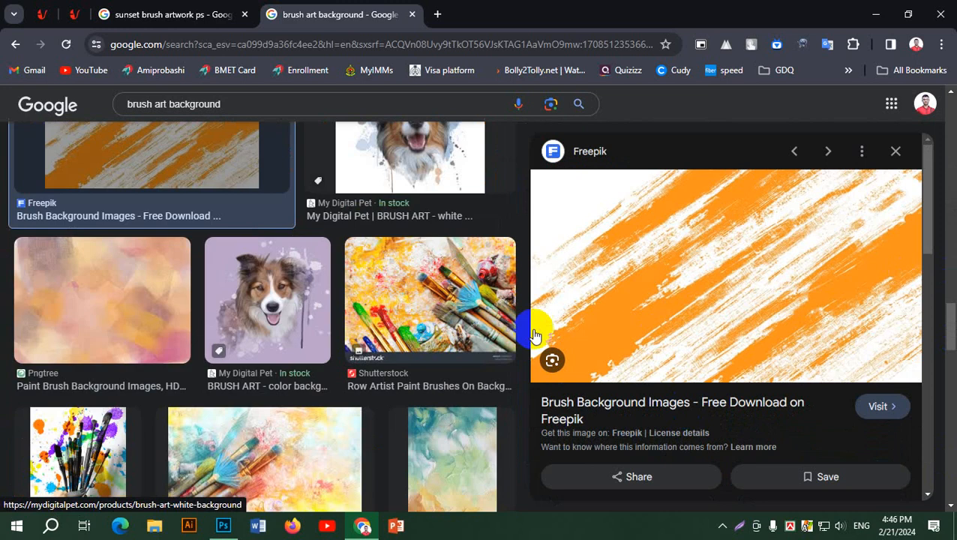
Return to Photoshop and paint unscattered textured red strokes across the upper left area of the canvas
{"action": "left_click", "coordinate": [878, 14]}
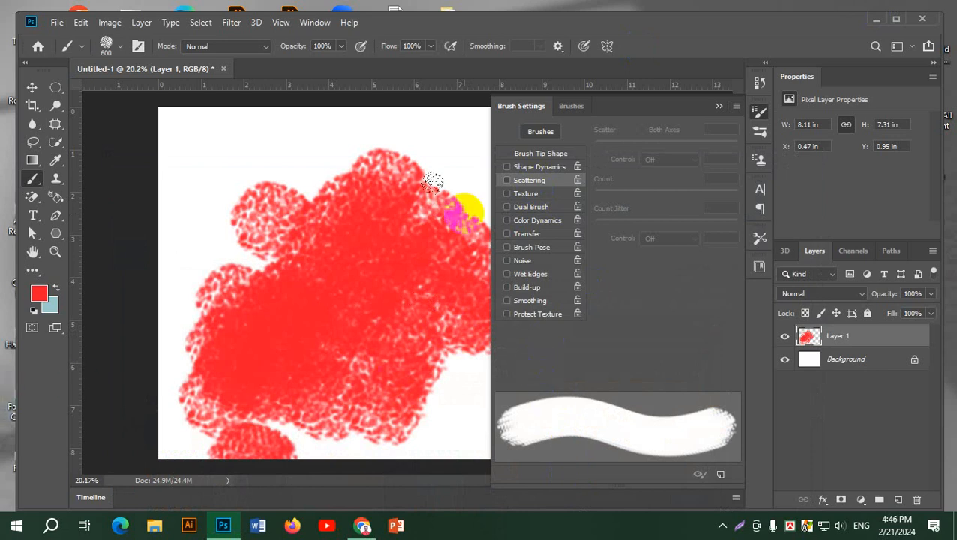
{"action": "mouse_move", "coordinate": [432, 182]}
{"action": "left_mouse_down"}
{"action": "mouse_move", "coordinate": [417, 215]}
{"action": "mouse_move", "coordinate": [385, 198]}
{"action": "left_mouse_up"}
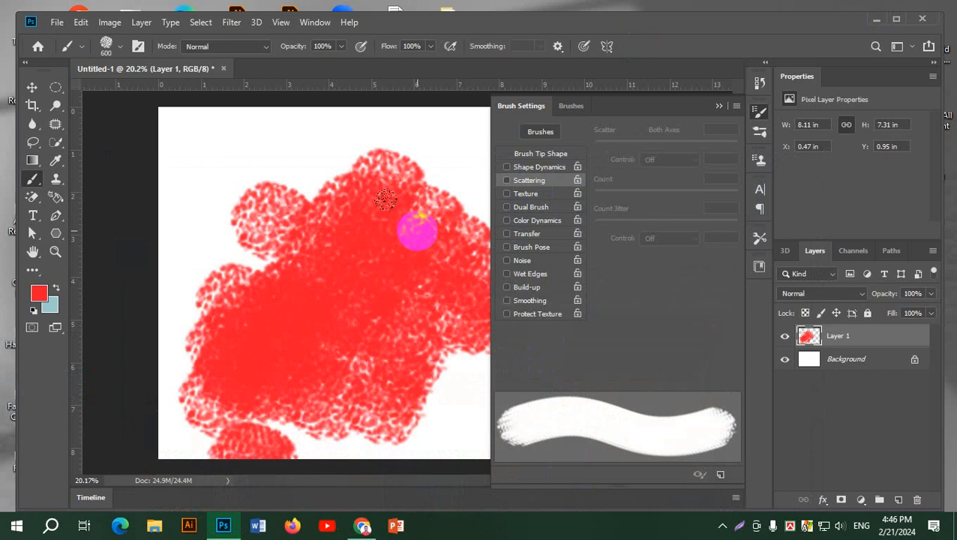
{"action": "left_click_drag", "start_coordinate": [314, 136], "coordinate": [211, 252]}
{"action": "mouse_move", "coordinate": [157, 146]}
{"action": "left_mouse_down"}
{"action": "mouse_move", "coordinate": [202, 309]}
{"action": "mouse_move", "coordinate": [194, 333]}
{"action": "left_mouse_up"}
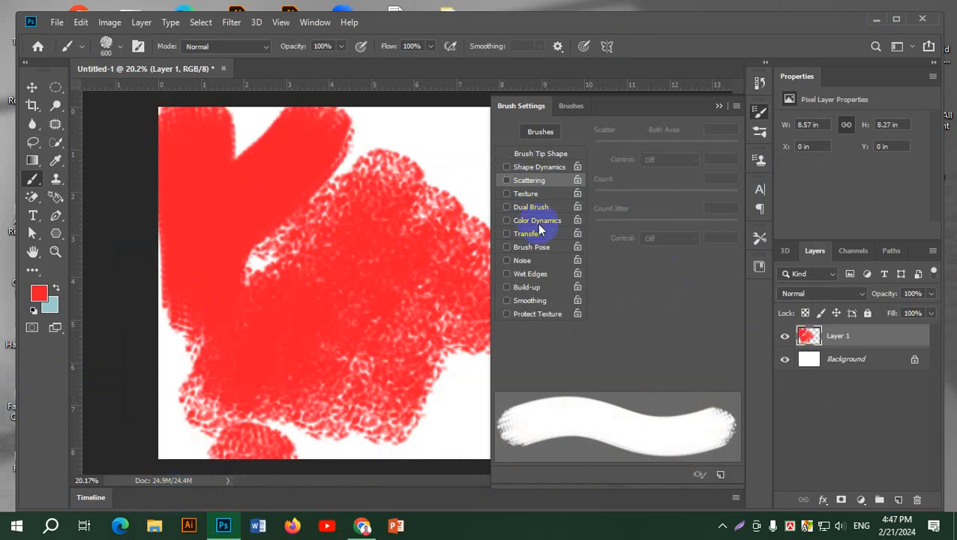
Try the brush Texture option at 51% scale with a red stroke near the canvas's upper edge, and turn the option off
{"action": "left_click", "coordinate": [522, 196]}
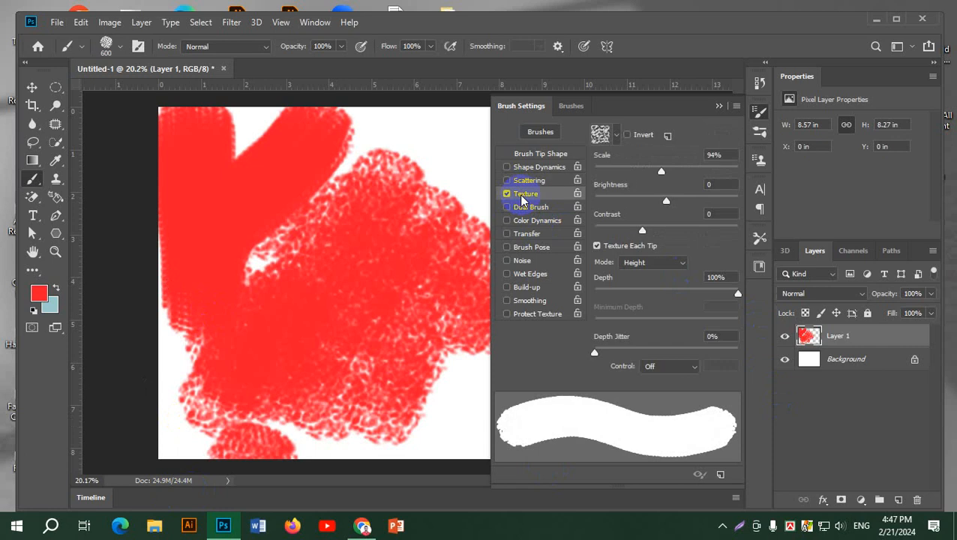
{"action": "mouse_move", "coordinate": [658, 173]}
{"action": "left_mouse_down"}
{"action": "mouse_move", "coordinate": [614, 171]}
{"action": "mouse_move", "coordinate": [657, 171]}
{"action": "mouse_move", "coordinate": [535, 176]}
{"action": "mouse_move", "coordinate": [630, 172]}
{"action": "left_mouse_up"}
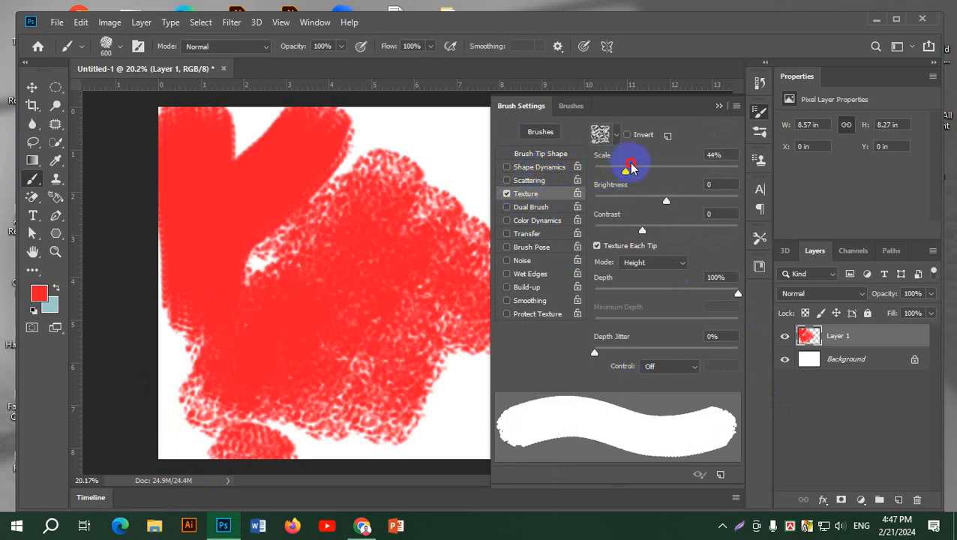
{"action": "left_click_drag", "start_coordinate": [452, 146], "coordinate": [427, 197]}
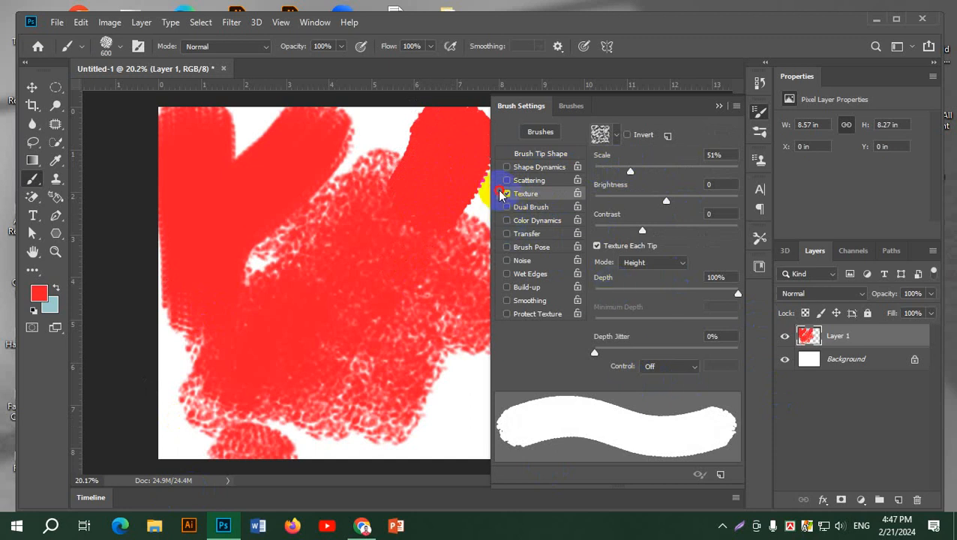
{"action": "left_click", "coordinate": [505, 194]}
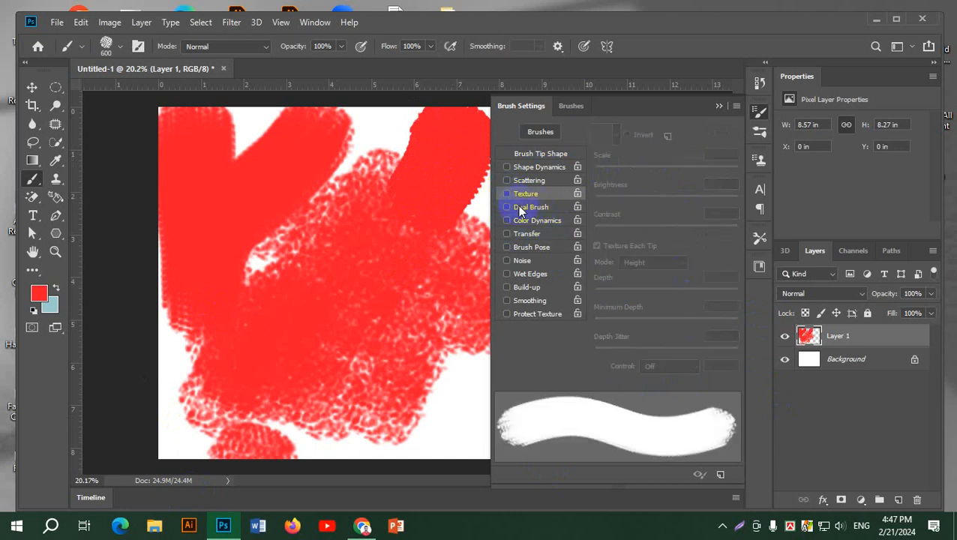
Enable Dual Brush with the 50 px textured tip, and replace the painted layer with a new empty layer
{"action": "left_click", "coordinate": [517, 207]}
{"action": "left_click", "coordinate": [606, 196]}
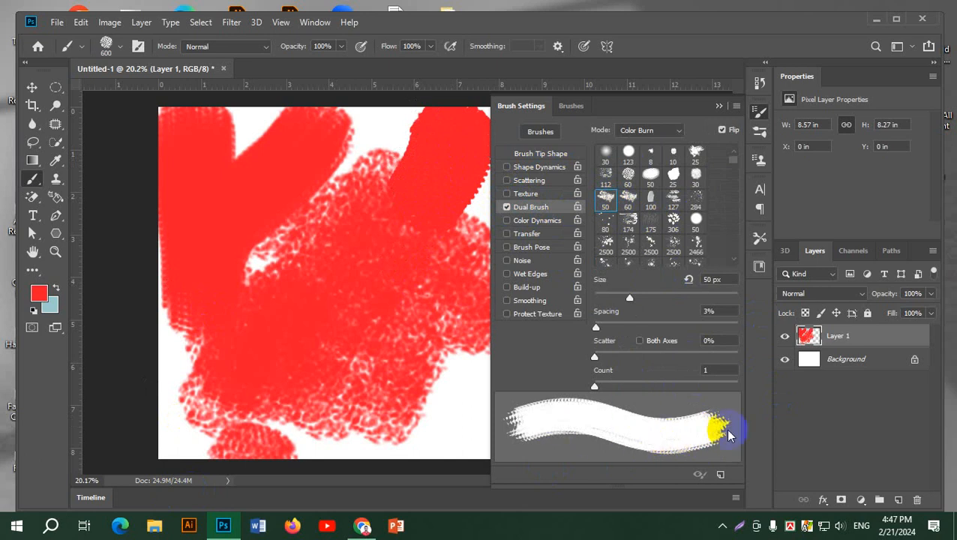
{"action": "left_click_drag", "start_coordinate": [862, 339], "coordinate": [917, 498]}
{"action": "left_click", "coordinate": [897, 499]}
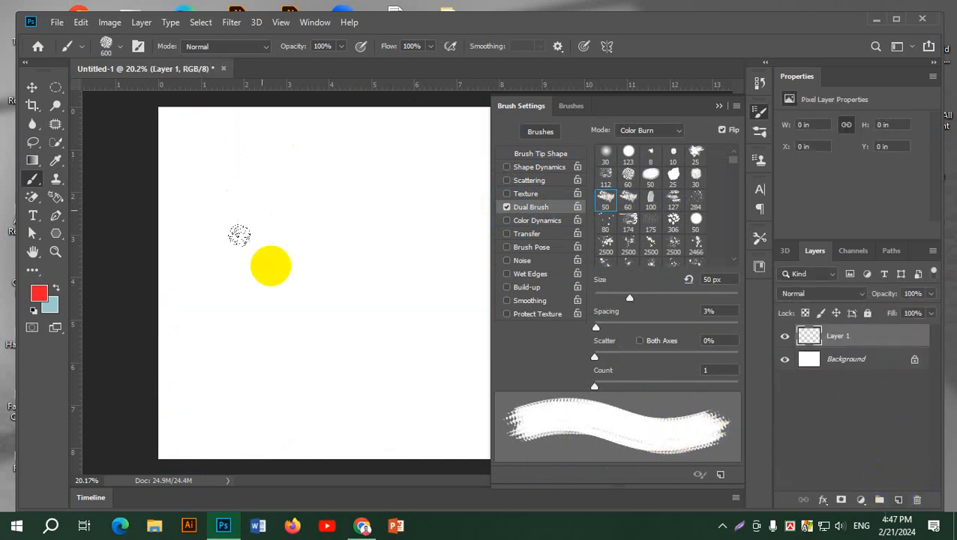
Reduce the brush size to 250 px, and set the Dual Brush to the 50 px textured tip with 26% spacing
{"action": "key", "text": "bracketleft"}
{"action": "key", "text": "bracketleft"}
{"action": "key", "text": "bracketleft"}
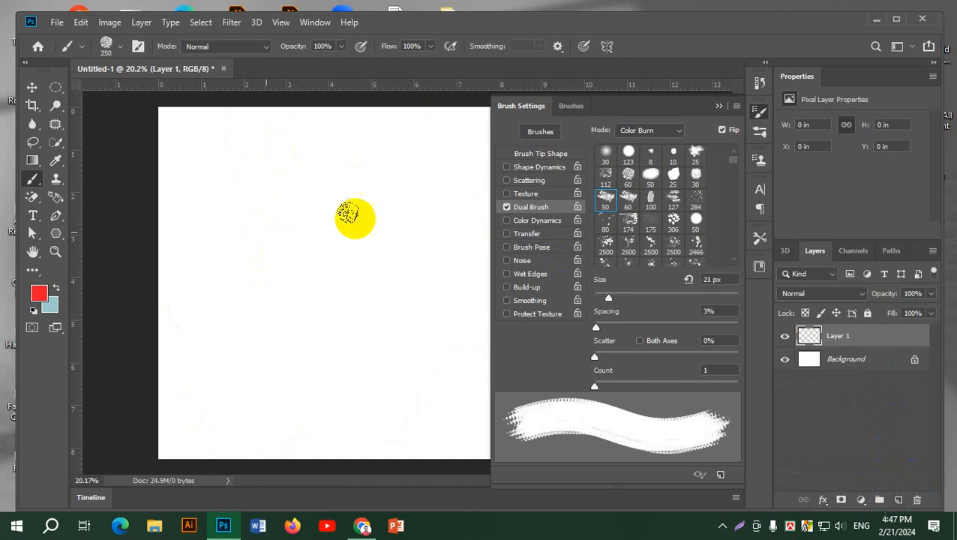
{"action": "left_click", "coordinate": [604, 198]}
{"action": "mouse_move", "coordinate": [595, 330]}
{"action": "left_mouse_down"}
{"action": "mouse_move", "coordinate": [652, 329]}
{"action": "mouse_move", "coordinate": [613, 332]}
{"action": "left_mouse_up"}
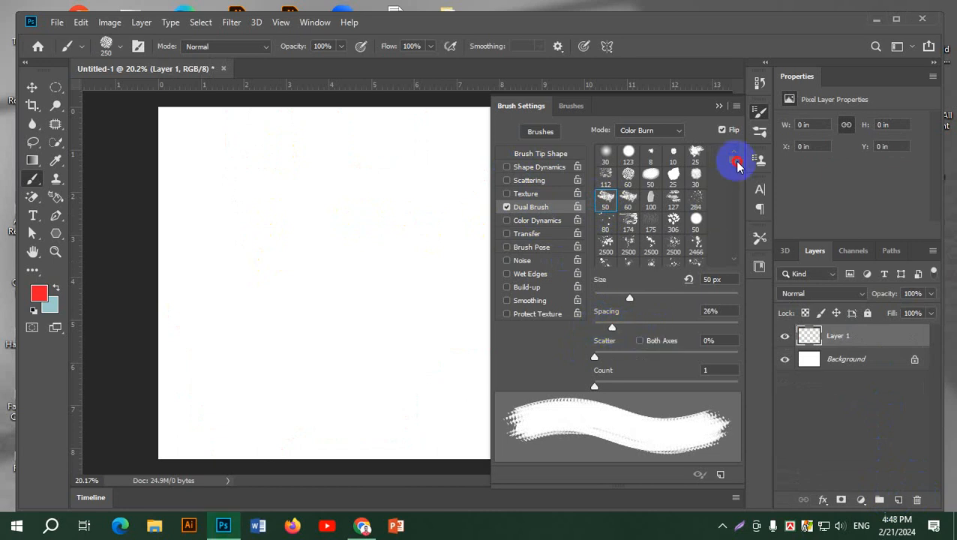
Try several 2500 px splatter tips as the secondary tip of the Dual Brush
{"action": "left_click", "coordinate": [734, 259]}
{"action": "left_click", "coordinate": [733, 259]}
{"action": "left_click", "coordinate": [733, 259]}
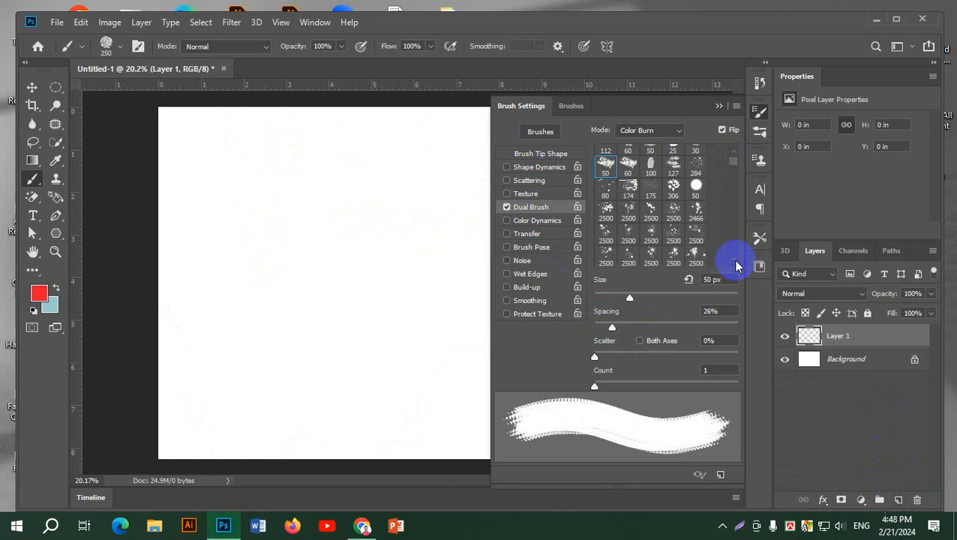
{"action": "left_click", "coordinate": [734, 262]}
{"action": "left_click", "coordinate": [734, 262]}
{"action": "left_click", "coordinate": [733, 263]}
{"action": "left_click", "coordinate": [734, 262]}
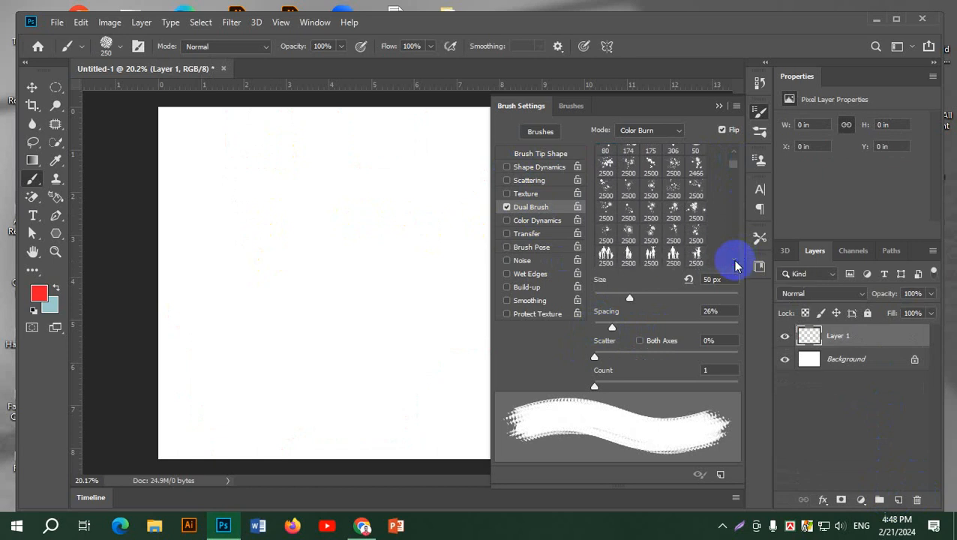
{"action": "left_click", "coordinate": [622, 248]}
{"action": "left_click", "coordinate": [648, 230]}
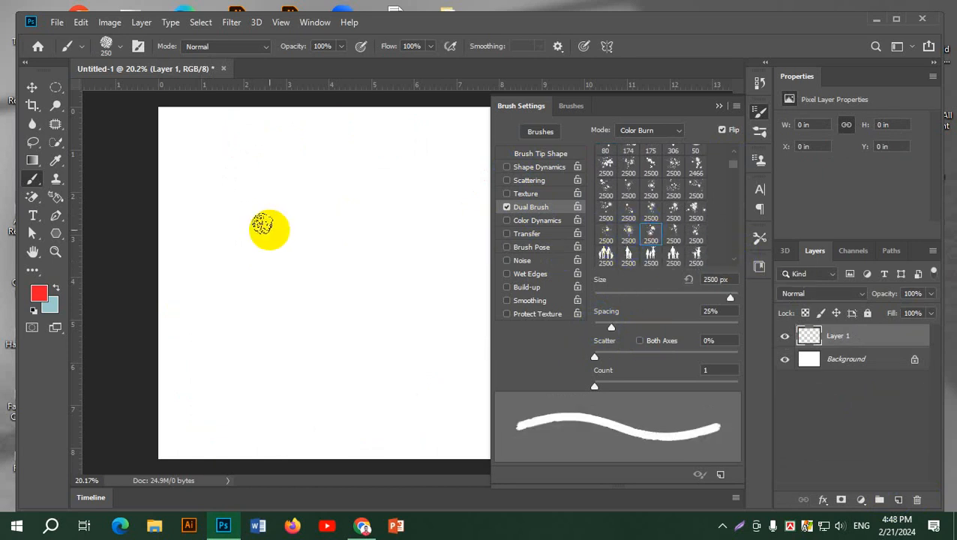
{"action": "left_click", "coordinate": [673, 234]}
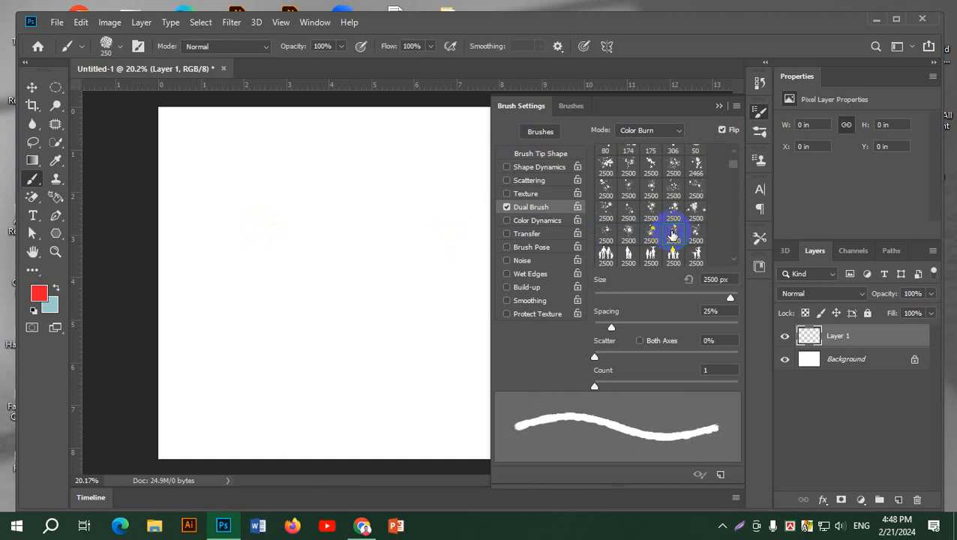
Turn off Dual Brush, enable Texture for the brush, and close the brush settings
{"action": "left_click", "coordinate": [506, 207]}
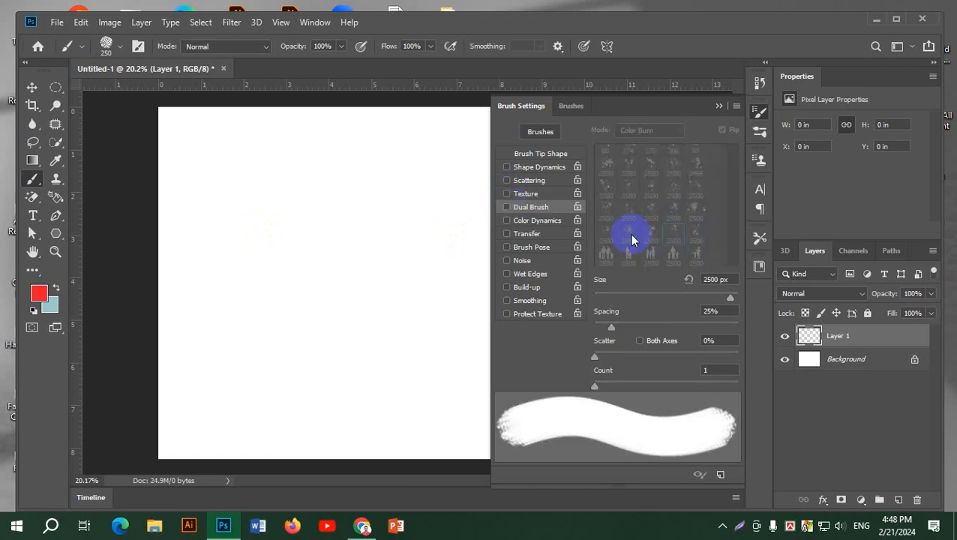
{"action": "left_click", "coordinate": [506, 194]}
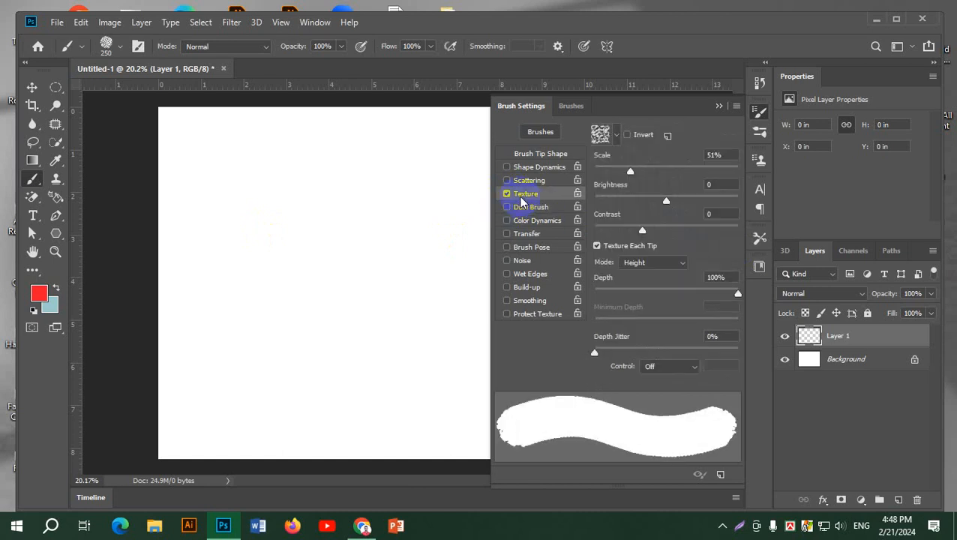
{"action": "left_click", "coordinate": [538, 132]}
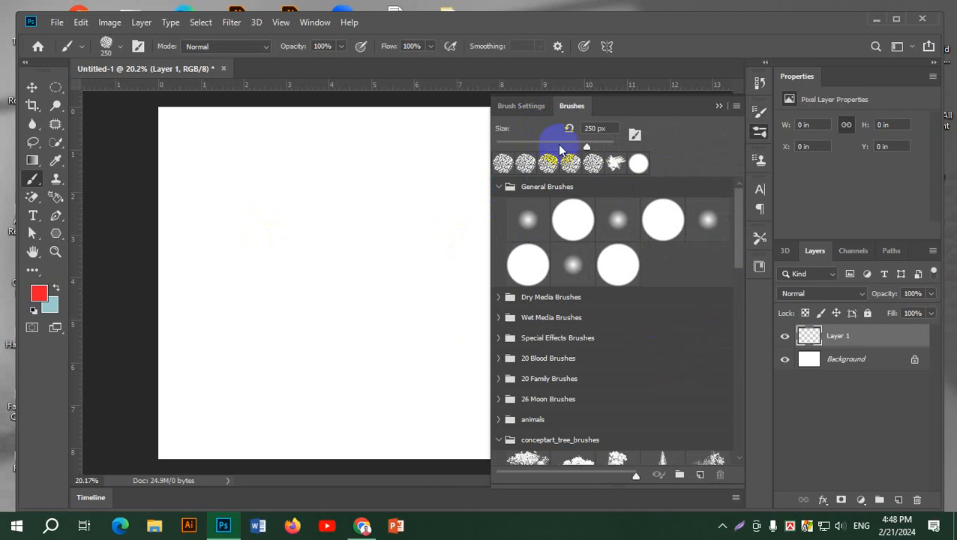
{"action": "left_click", "coordinate": [518, 105]}
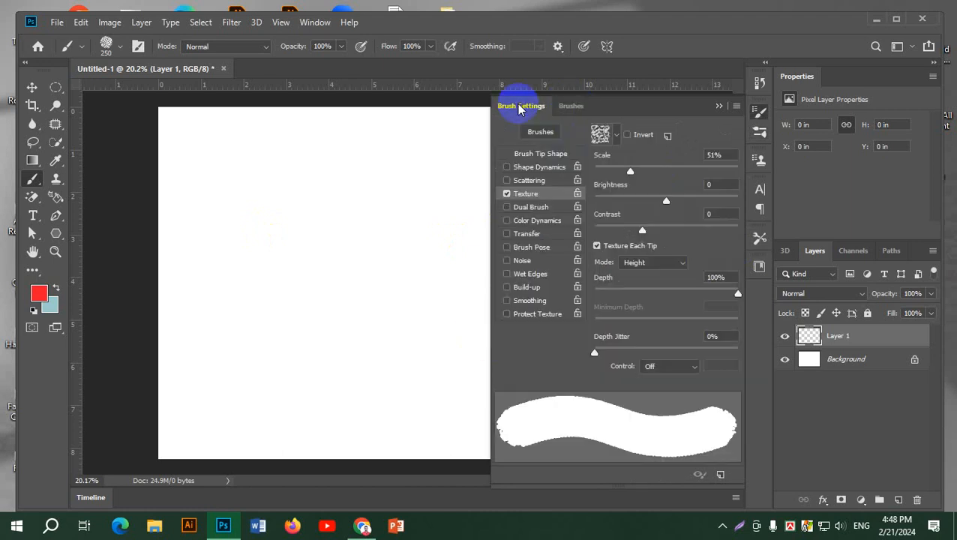
{"action": "left_click", "coordinate": [520, 105]}
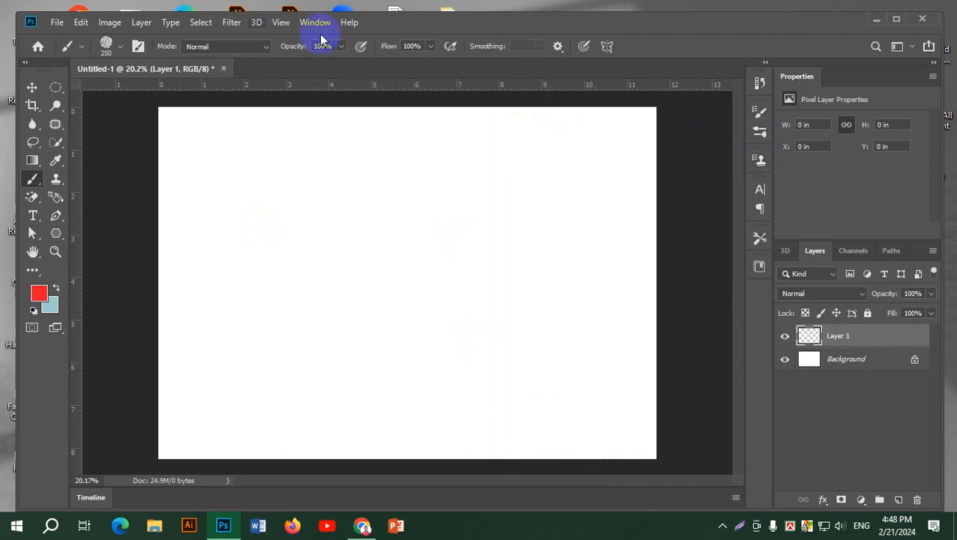
Show the saved brush presets and expand the Dry Media Brushes group
{"action": "left_click", "coordinate": [759, 130]}
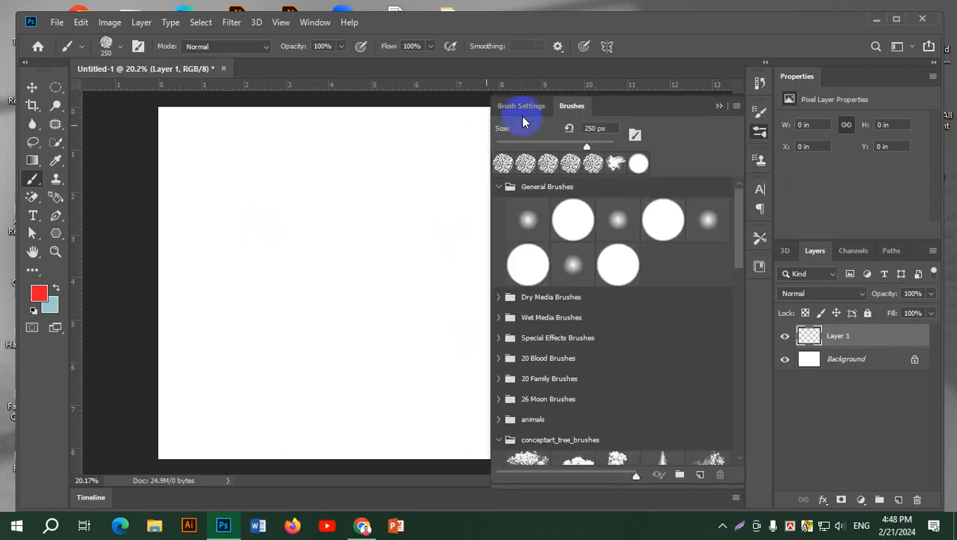
{"action": "left_click", "coordinate": [568, 105]}
{"action": "left_click", "coordinate": [759, 132]}
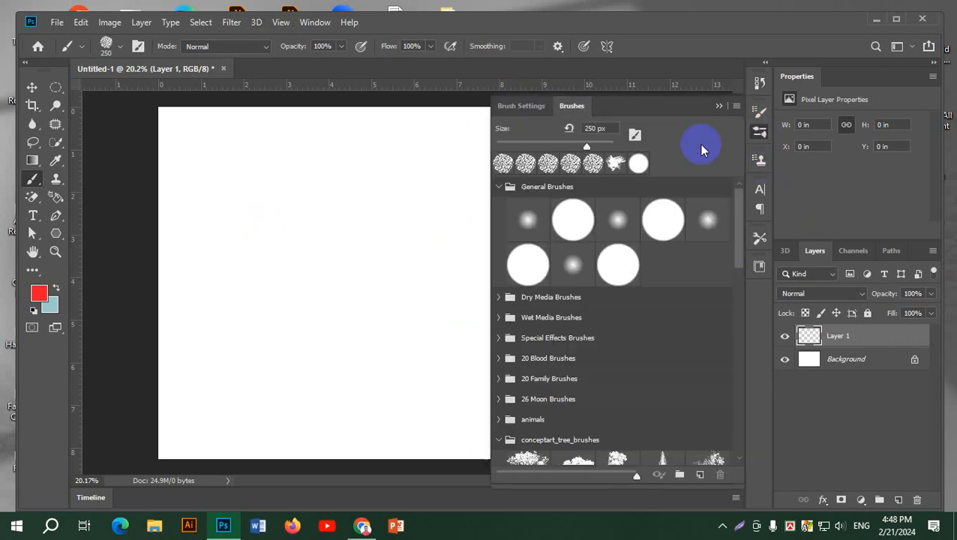
{"action": "mouse_move", "coordinate": [734, 216]}
{"action": "left_mouse_down"}
{"action": "mouse_move", "coordinate": [738, 257]}
{"action": "mouse_move", "coordinate": [757, 293]}
{"action": "mouse_move", "coordinate": [751, 196]}
{"action": "left_mouse_up"}
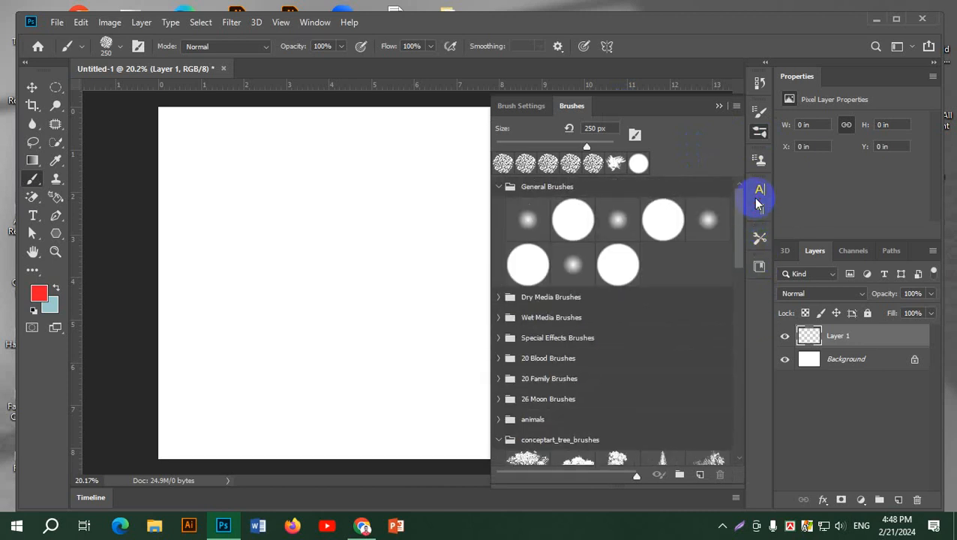
{"action": "left_click", "coordinate": [499, 186]}
{"action": "left_click", "coordinate": [499, 186]}
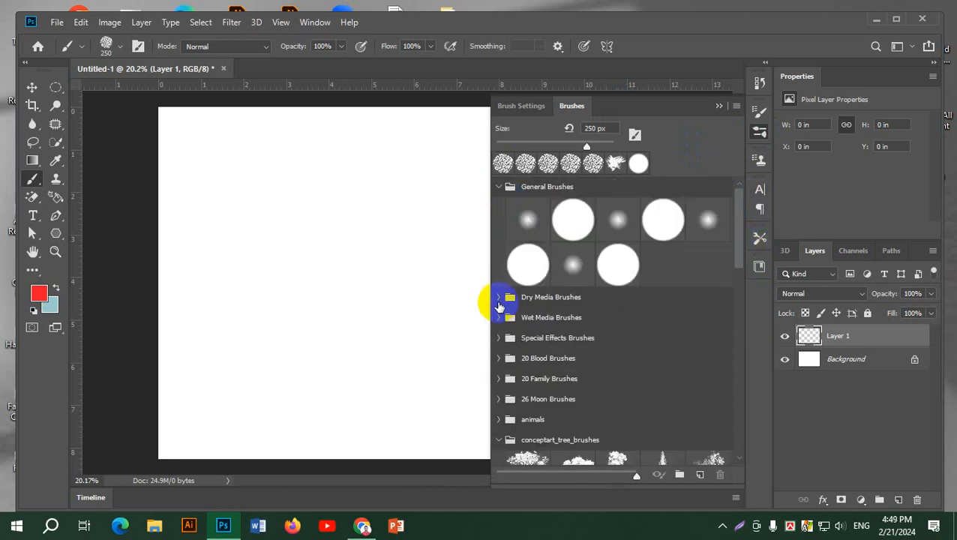
{"action": "left_click", "coordinate": [498, 300]}
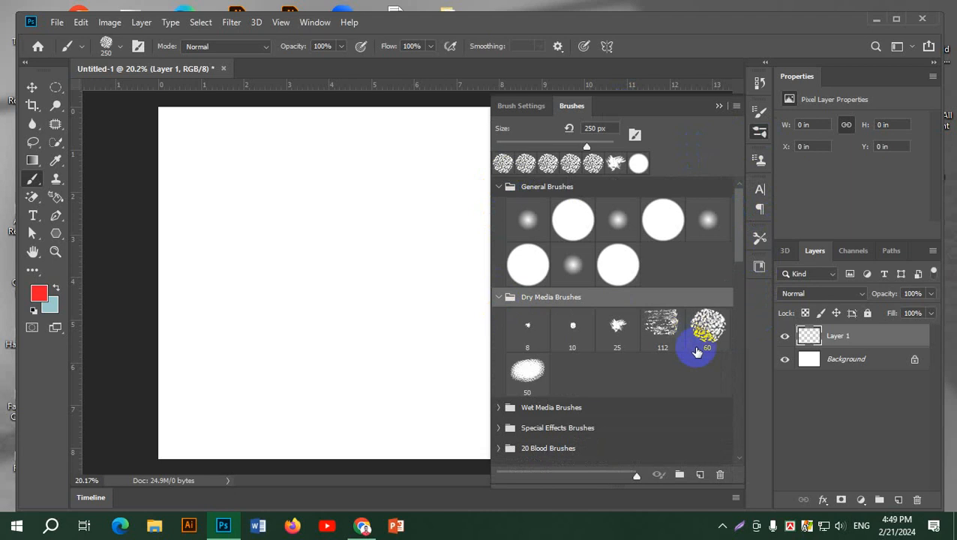
{"action": "scroll", "coordinate": [585, 380], "scroll_direction": "down", "scroll_amount": 2}
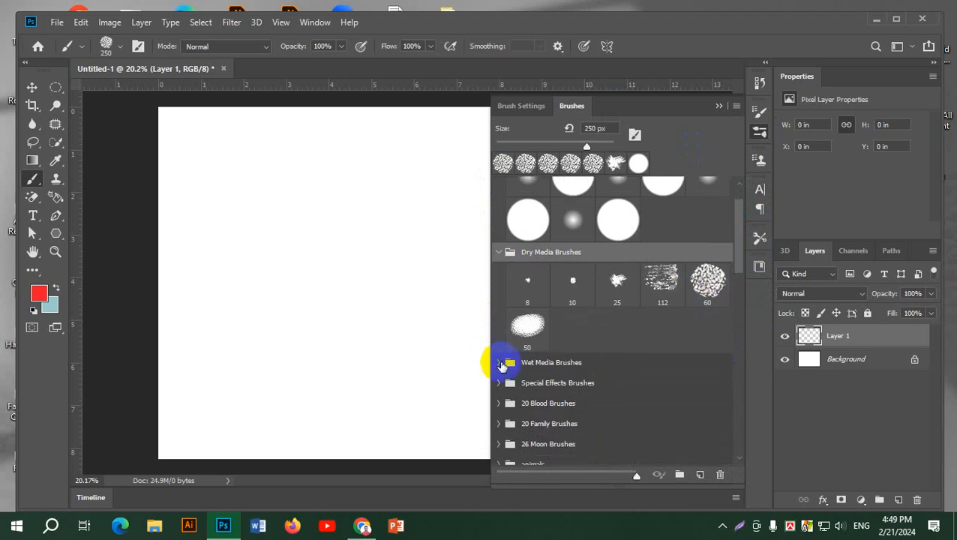
Expand the Wet Media Brushes group and choose its 127 px smudge preset
{"action": "left_click", "coordinate": [501, 365]}
{"action": "scroll", "coordinate": [604, 358], "scroll_direction": "down", "scroll_amount": 1}
{"action": "left_click", "coordinate": [617, 360]}
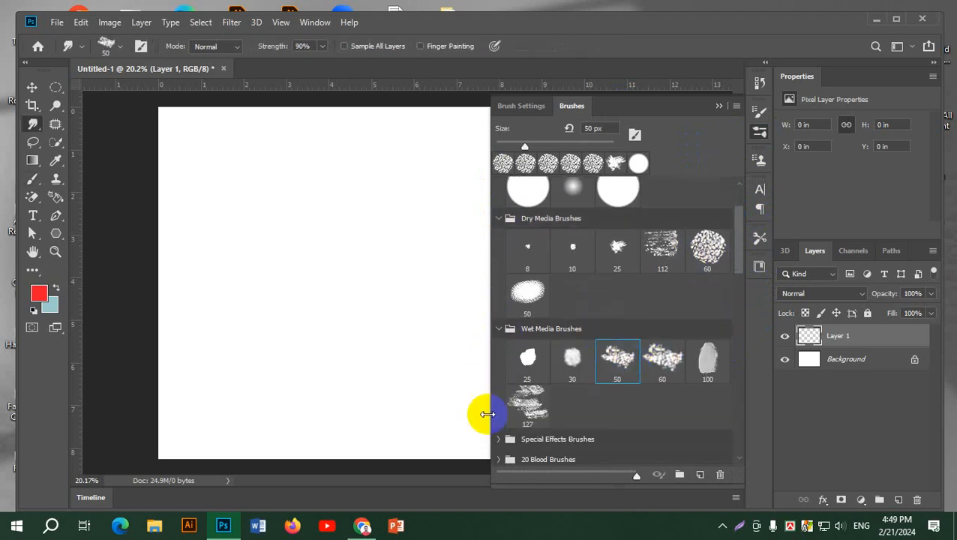
{"action": "left_click", "coordinate": [527, 405]}
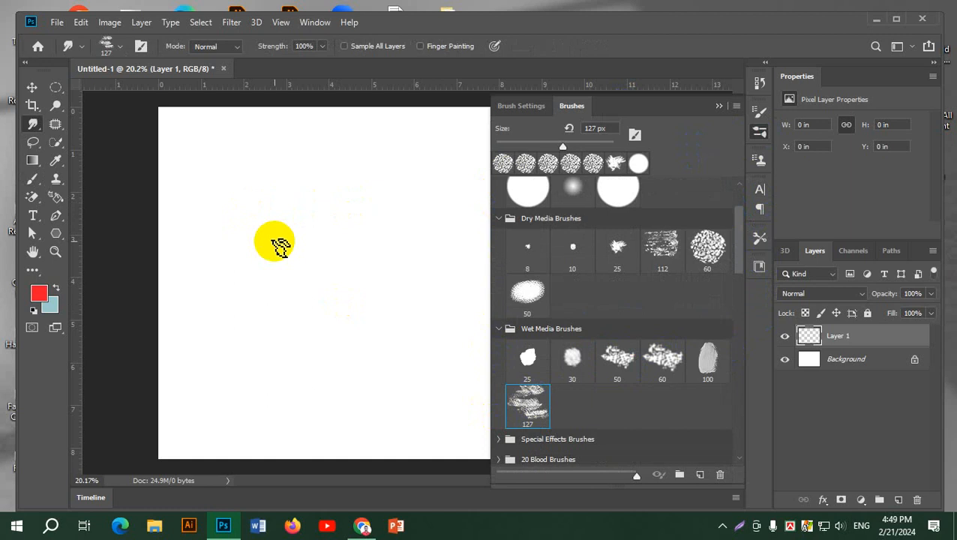
Enlarge the smudge brush to 1500 px and make a test stroke across the empty canvas
{"action": "key", "text": "bracketright"}
{"action": "key", "text": "bracketright"}
{"action": "key", "text": "bracketright"}
{"action": "key", "text": "bracketright"}
{"action": "key", "text": "bracketright"}
{"action": "key", "text": "bracketright"}
{"action": "key", "text": "bracketright"}
{"action": "key", "text": "bracketright"}
{"action": "key", "text": "bracketright"}
{"action": "key", "text": "bracketright"}
{"action": "key", "text": "bracketright"}
{"action": "key", "text": "bracketright"}
{"action": "key", "text": "bracketright"}
{"action": "key", "text": "bracketright"}
{"action": "key", "text": "bracketright"}
{"action": "key", "text": "bracketright"}
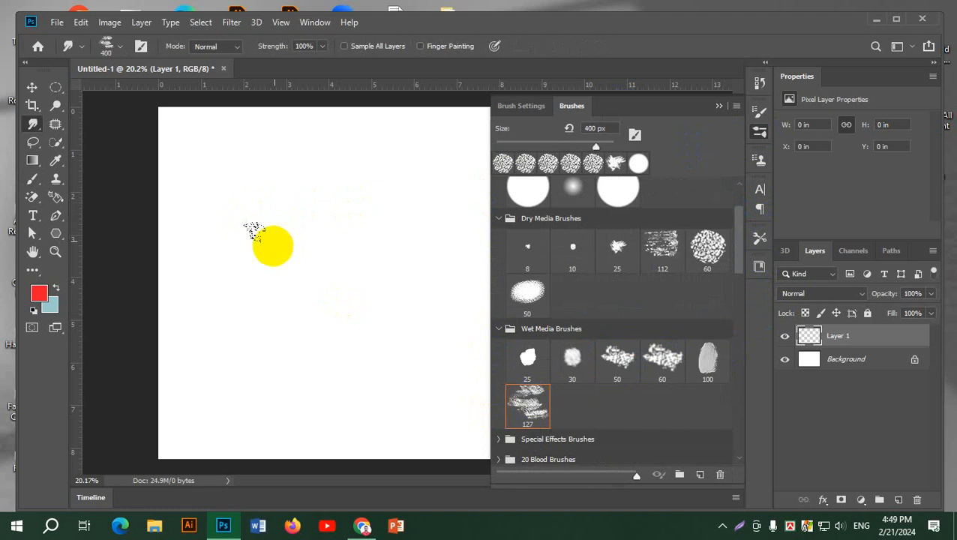
{"action": "left_click_drag", "start_coordinate": [250, 265], "coordinate": [372, 287]}
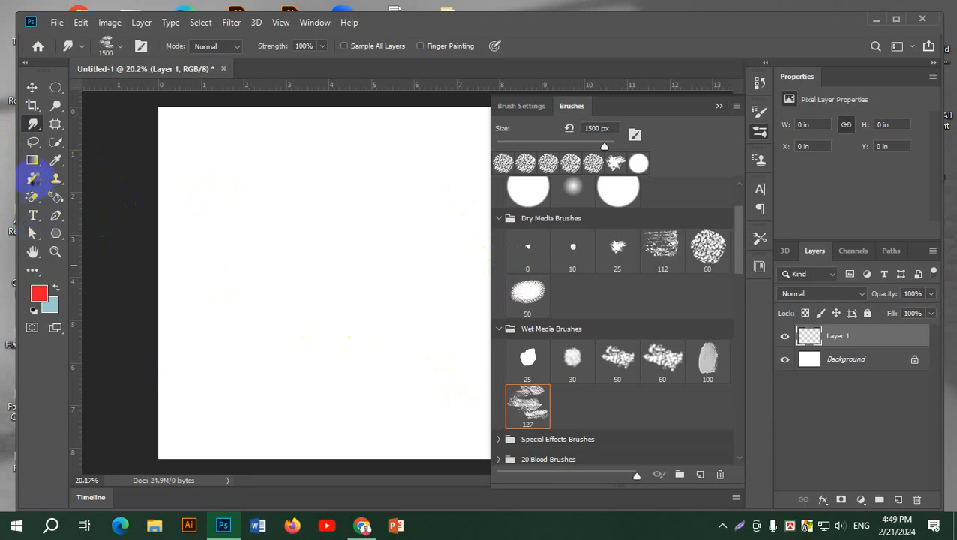
Switch to the Brush tool and pick the 127 px Wet Media preset again
{"action": "left_click", "coordinate": [33, 179]}
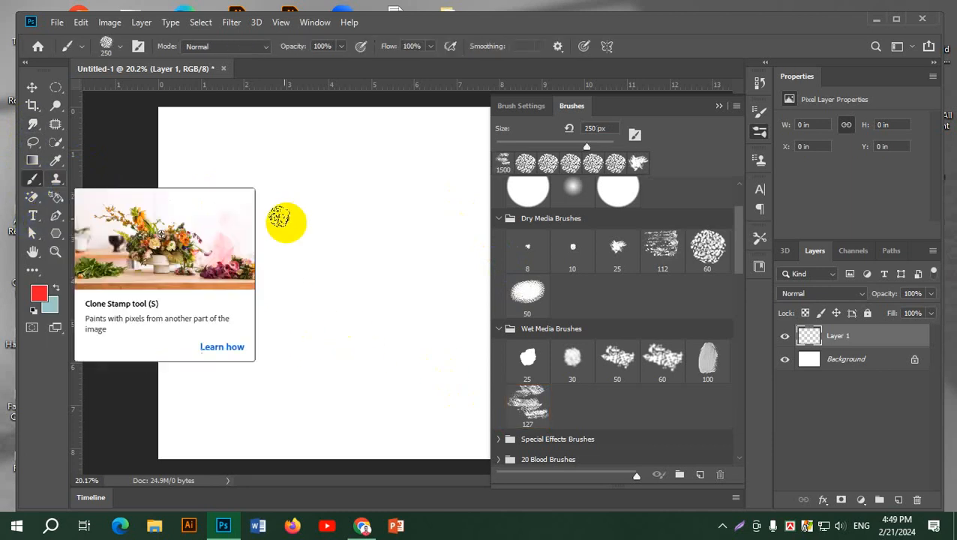
{"action": "left_click", "coordinate": [529, 403]}
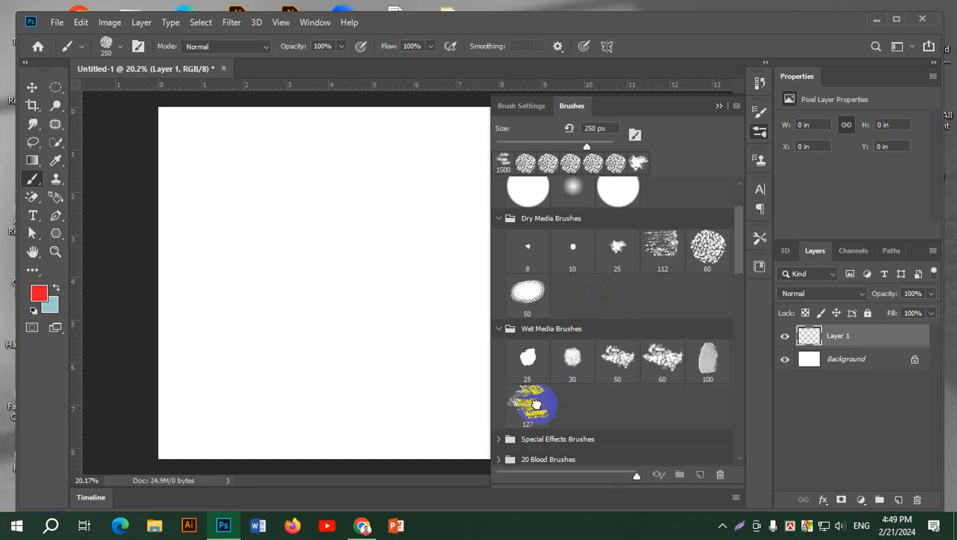
{"action": "left_click_drag", "start_coordinate": [288, 239], "coordinate": [238, 204]}
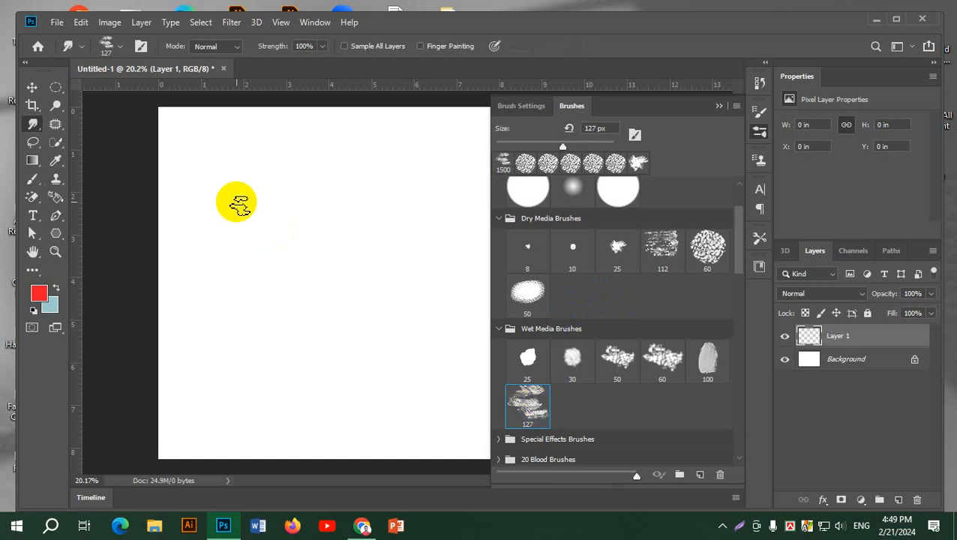
Enlarge the selected preset to 1100 px and make test strokes on Layer 1
{"action": "key", "text": "bracketright"}
{"action": "key", "text": "bracketright"}
{"action": "key", "text": "bracketright"}
{"action": "key", "text": "bracketright"}
{"action": "key", "text": "bracketright"}
{"action": "key", "text": "bracketright"}
{"action": "key", "text": "bracketright"}
{"action": "key", "text": "bracketright"}
{"action": "key", "text": "bracketright"}
{"action": "key", "text": "bracketright"}
{"action": "key", "text": "bracketright"}
{"action": "key", "text": "bracketright"}
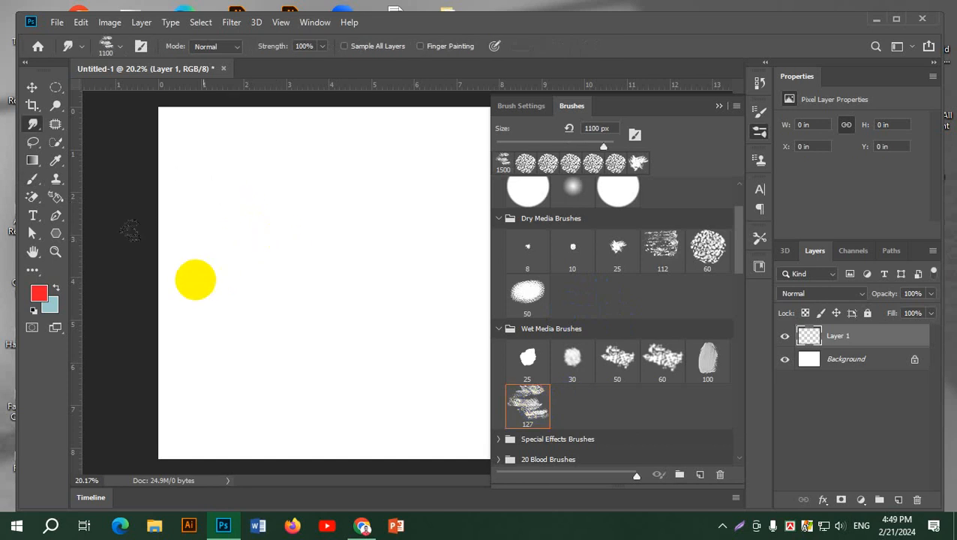
{"action": "left_click_drag", "start_coordinate": [281, 237], "coordinate": [332, 201]}
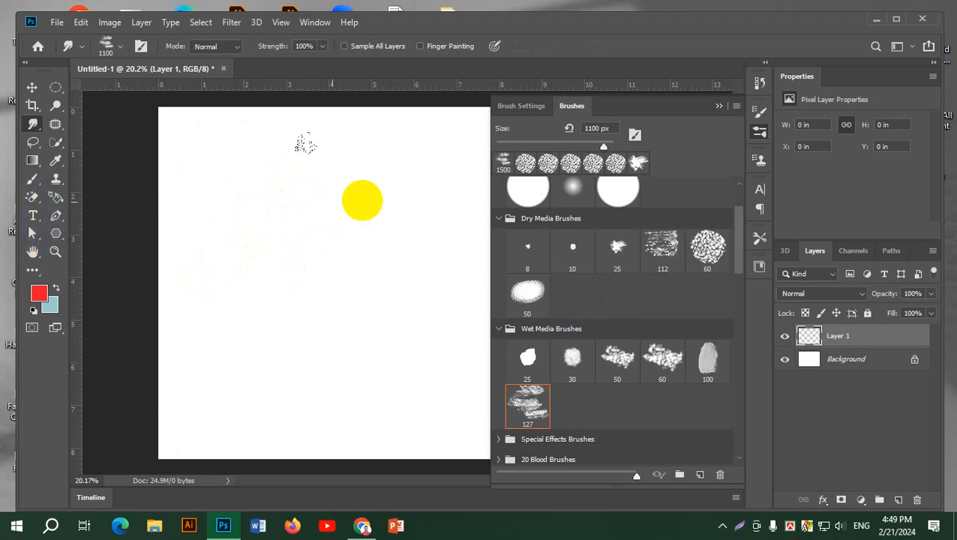
{"action": "left_click_drag", "start_coordinate": [362, 200], "coordinate": [297, 199]}
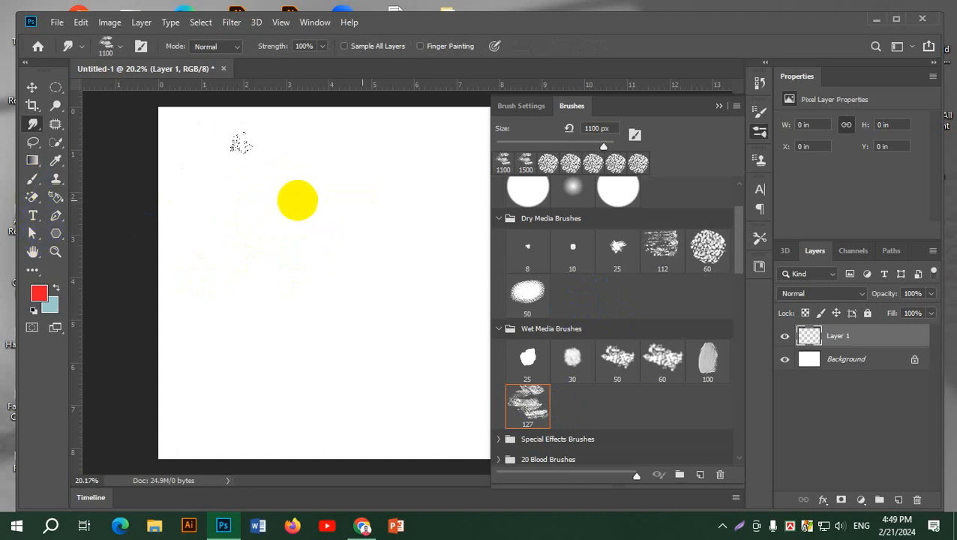
Activate the Brush tool and choose the 1500 px preset from its recently used brushes
{"action": "left_click", "coordinate": [32, 183]}
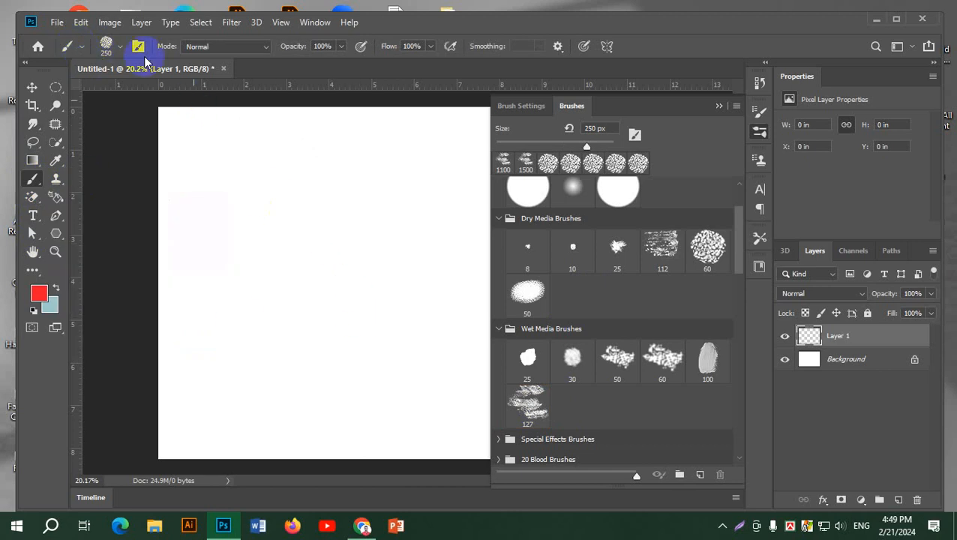
{"action": "left_click", "coordinate": [120, 46]}
{"action": "left_click", "coordinate": [320, 154]}
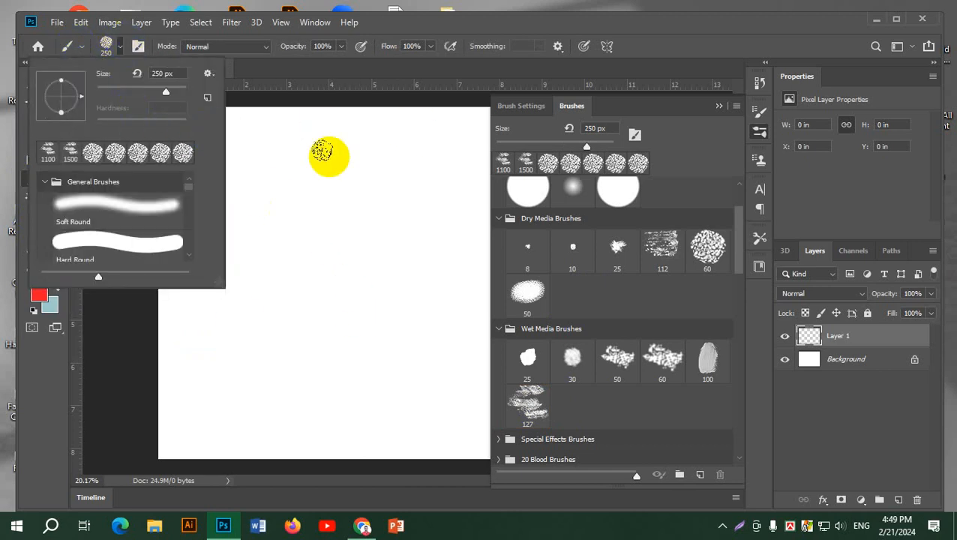
{"action": "left_click", "coordinate": [92, 154]}
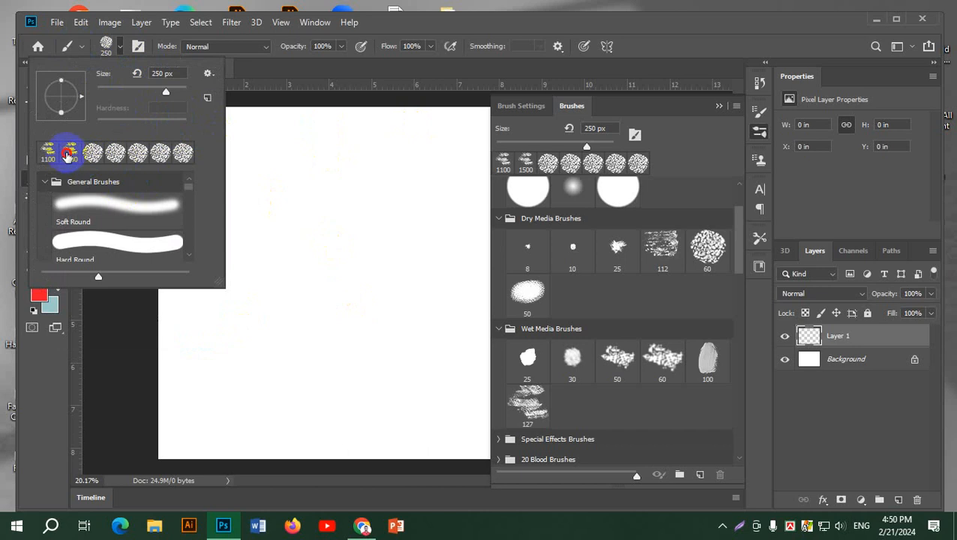
{"action": "left_click", "coordinate": [67, 154]}
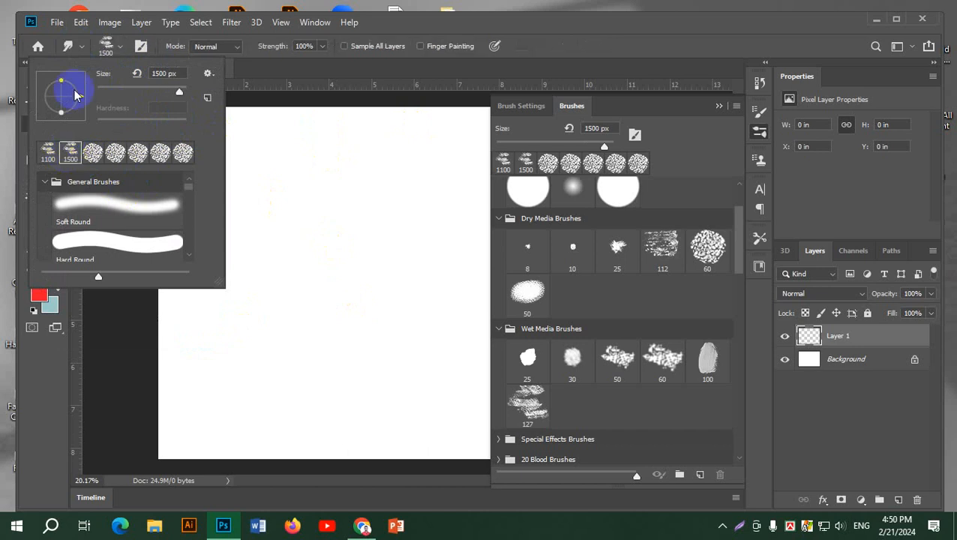
{"action": "left_click", "coordinate": [115, 49]}
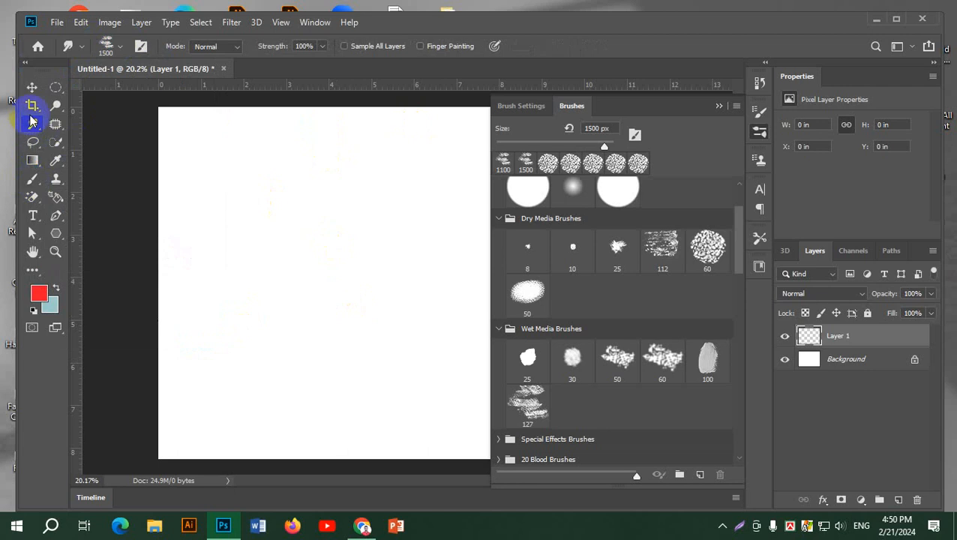
Return to the Brush tool, try the recent 1500 px brush, and select a recent round textured tip
{"action": "left_click", "coordinate": [35, 179]}
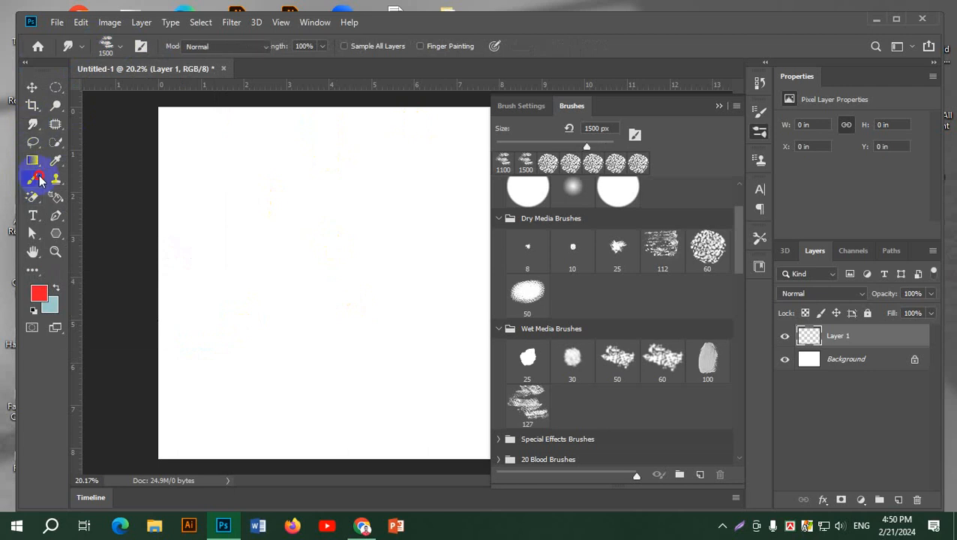
{"action": "left_click", "coordinate": [83, 178]}
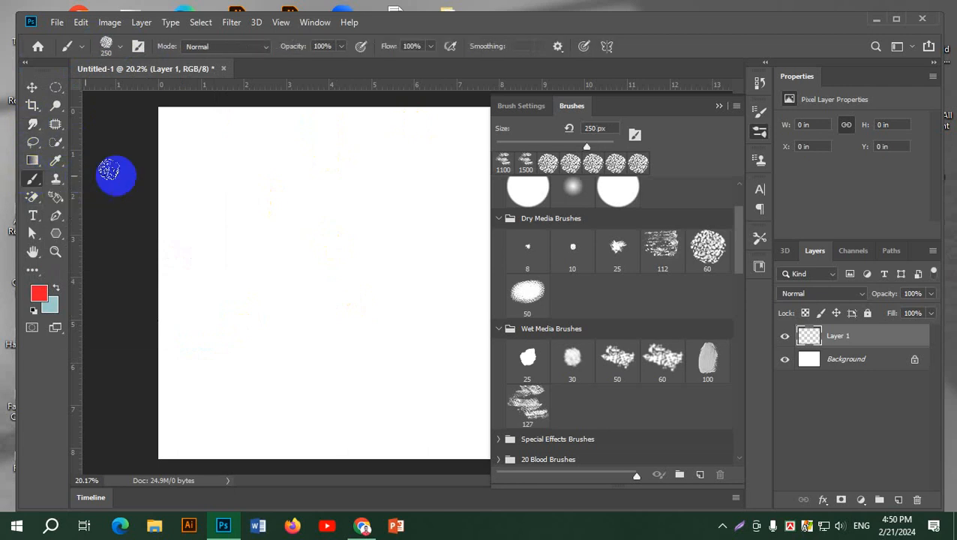
{"action": "mouse_move", "coordinate": [741, 255]}
{"action": "left_mouse_down"}
{"action": "mouse_move", "coordinate": [737, 315]}
{"action": "mouse_move", "coordinate": [737, 191]}
{"action": "left_mouse_up"}
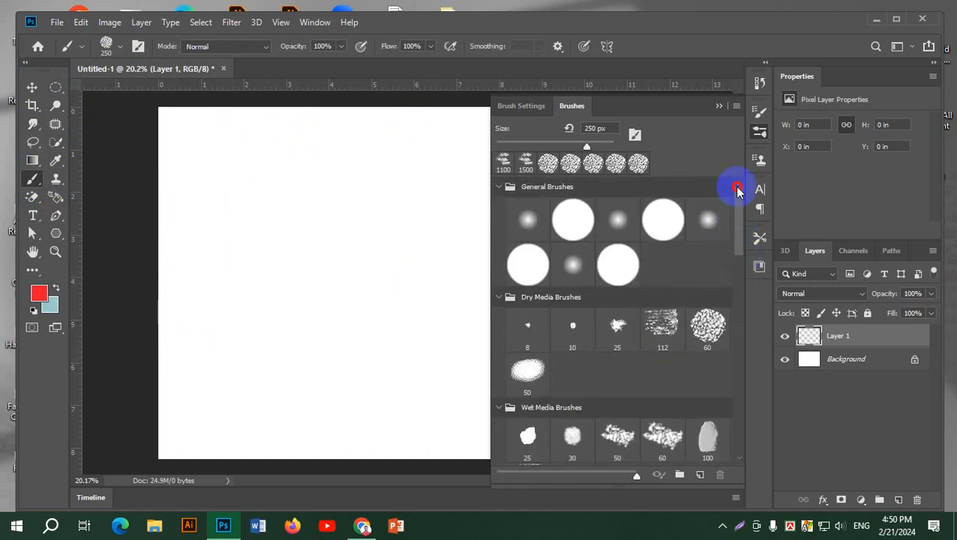
{"action": "left_click", "coordinate": [525, 168]}
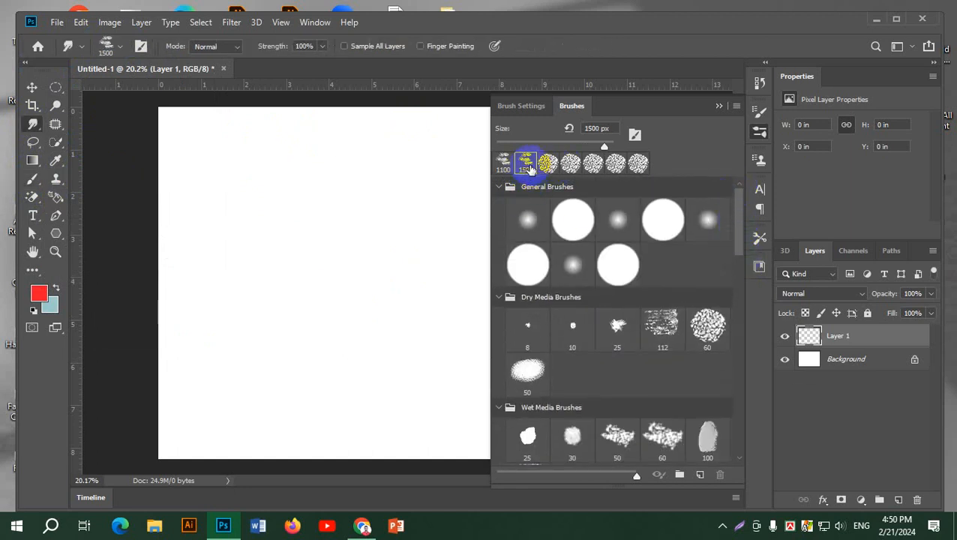
{"action": "left_click", "coordinate": [573, 165]}
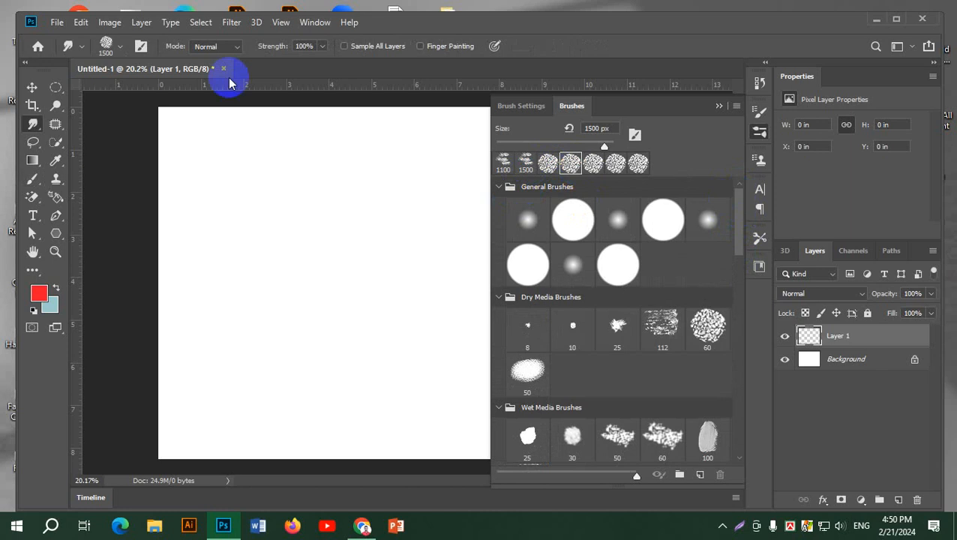
Reactivate the Brush tool and try selecting its recently used 1500 px brush
{"action": "left_click", "coordinate": [32, 178]}
{"action": "left_click", "coordinate": [654, 213]}
{"action": "left_click", "coordinate": [526, 165]}
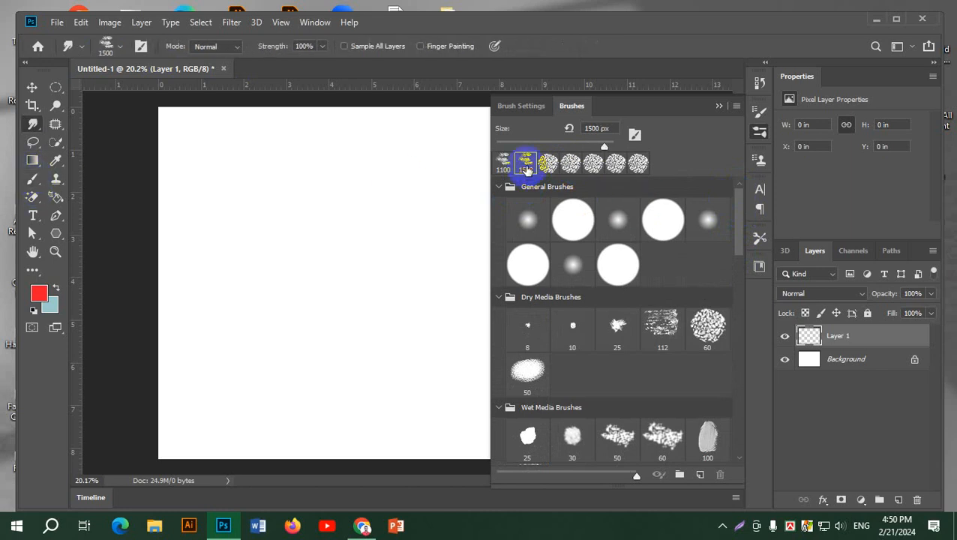
{"action": "left_click", "coordinate": [32, 179]}
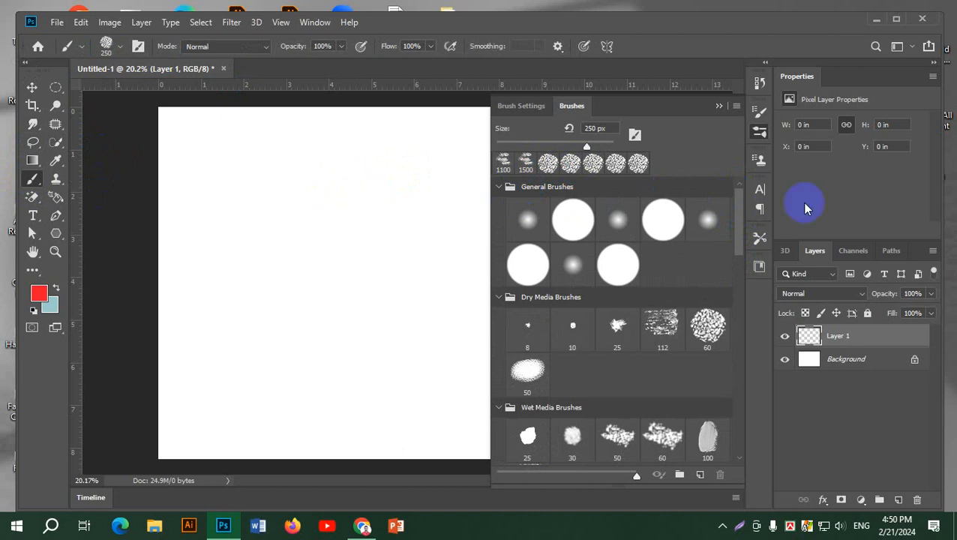
{"action": "left_click", "coordinate": [525, 166]}
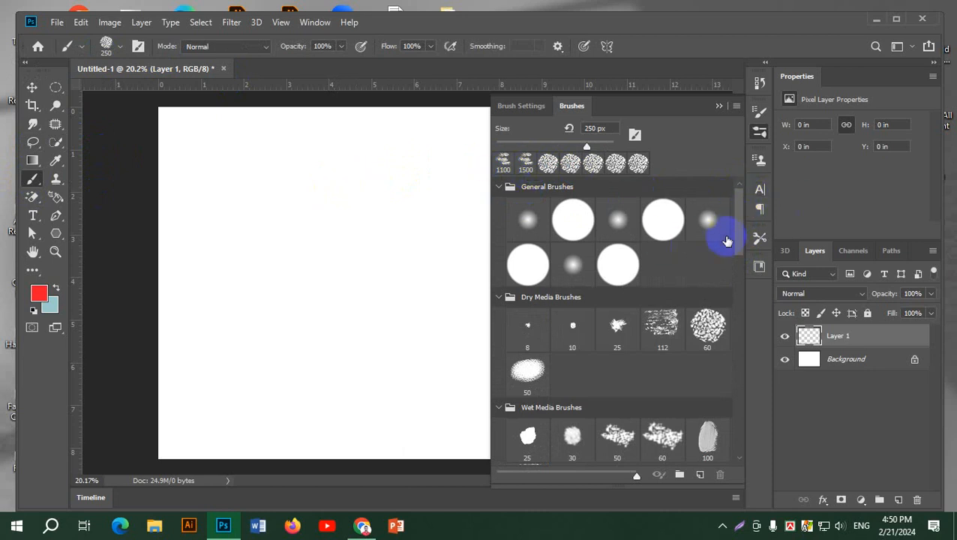
Select the 60 px Wet Media preset, enlarge it to 700 px and paint broad red strokes on Layer 1
{"action": "mouse_move", "coordinate": [740, 210]}
{"action": "left_mouse_down"}
{"action": "mouse_move", "coordinate": [751, 298]}
{"action": "mouse_move", "coordinate": [754, 270]}
{"action": "left_mouse_up"}
{"action": "left_click", "coordinate": [540, 336]}
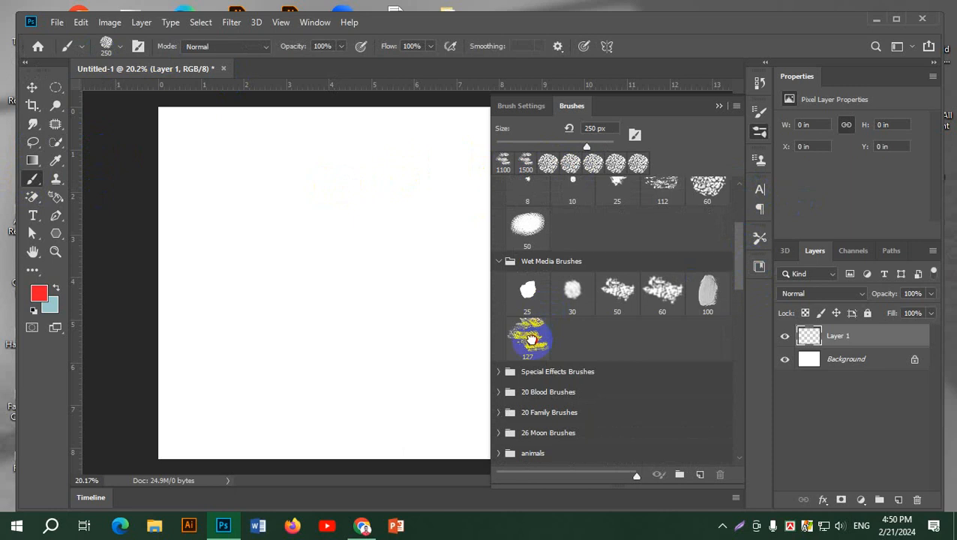
{"action": "left_click", "coordinate": [679, 294]}
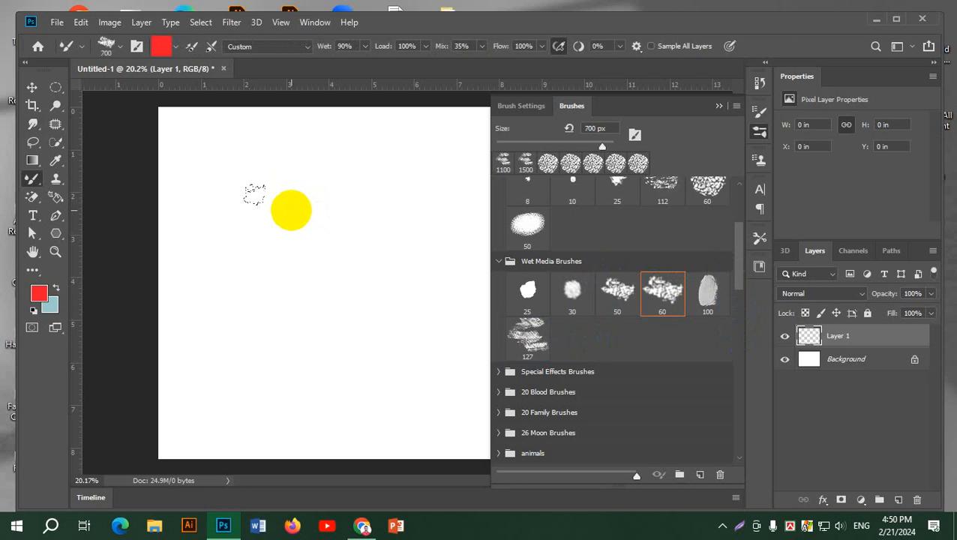
{"action": "mouse_move", "coordinate": [317, 170]}
{"action": "left_mouse_down"}
{"action": "mouse_move", "coordinate": [277, 306]}
{"action": "mouse_move", "coordinate": [352, 255]}
{"action": "left_mouse_up"}
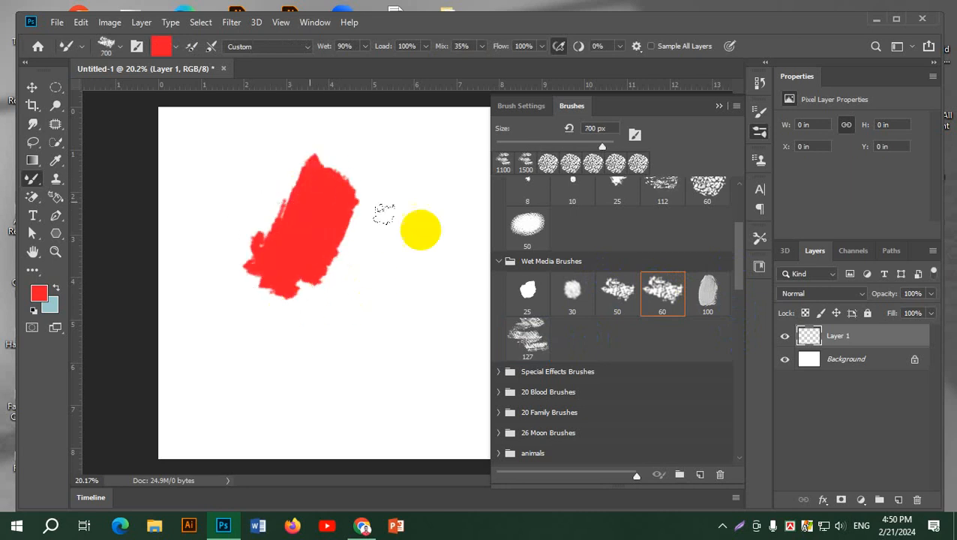
{"action": "mouse_move", "coordinate": [421, 230]}
{"action": "left_mouse_down"}
{"action": "mouse_move", "coordinate": [412, 335]}
{"action": "mouse_move", "coordinate": [387, 371]}
{"action": "left_mouse_up"}
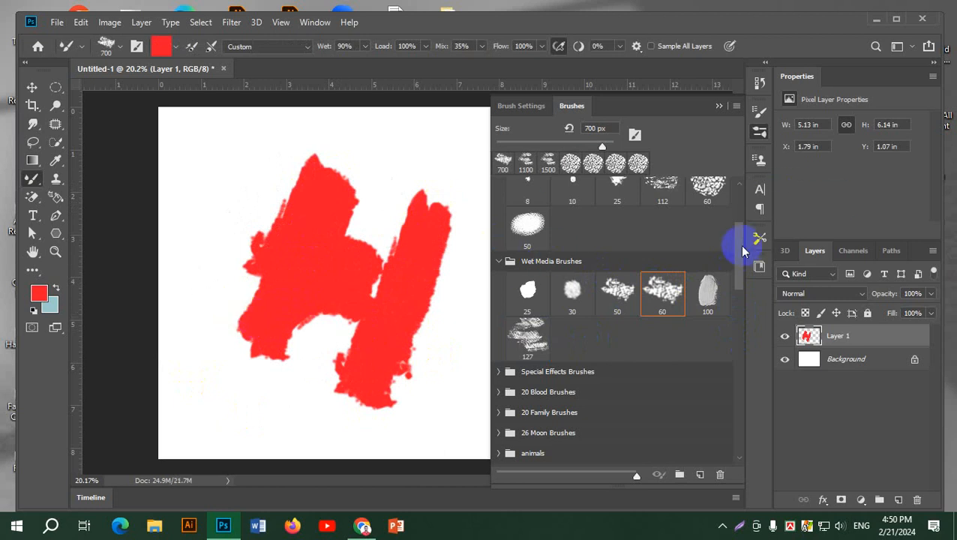
Expand the Special Effects Brushes group and select the 306 px leaf-shaped preset
{"action": "scroll", "coordinate": [569, 322], "scroll_direction": "down", "scroll_amount": 2}
{"action": "left_click", "coordinate": [501, 329]}
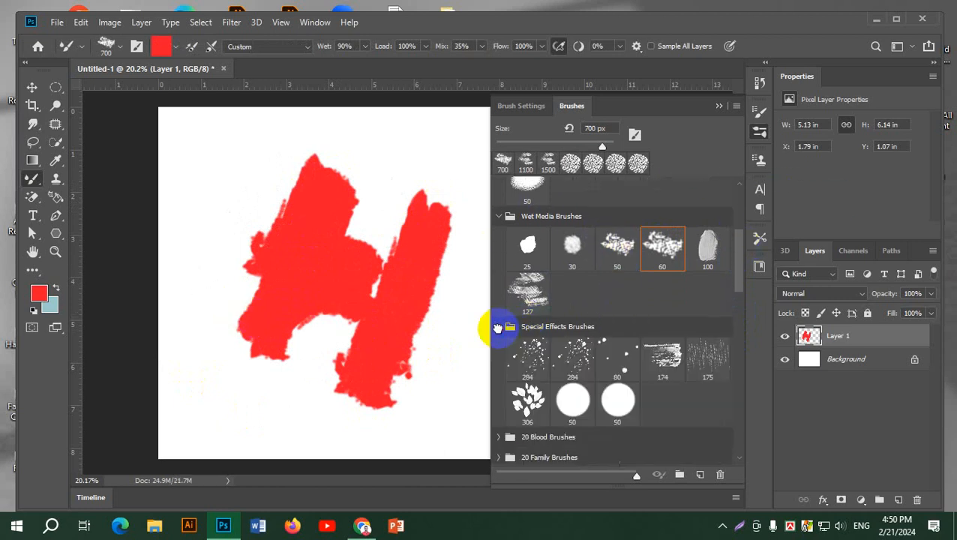
{"action": "left_click", "coordinate": [529, 405]}
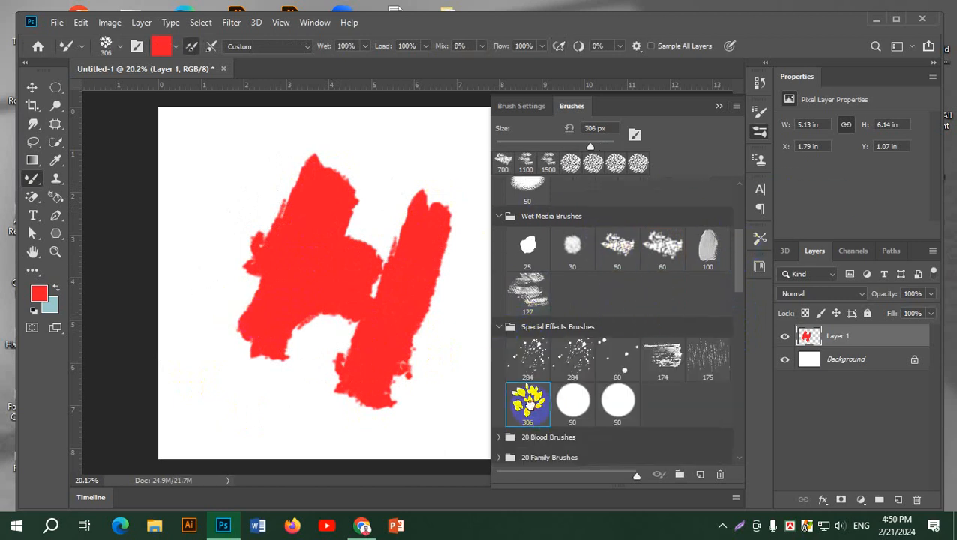
Enable Transfer in the leaf brush's settings and try to raise its Wetness Jitter
{"action": "left_click", "coordinate": [759, 113]}
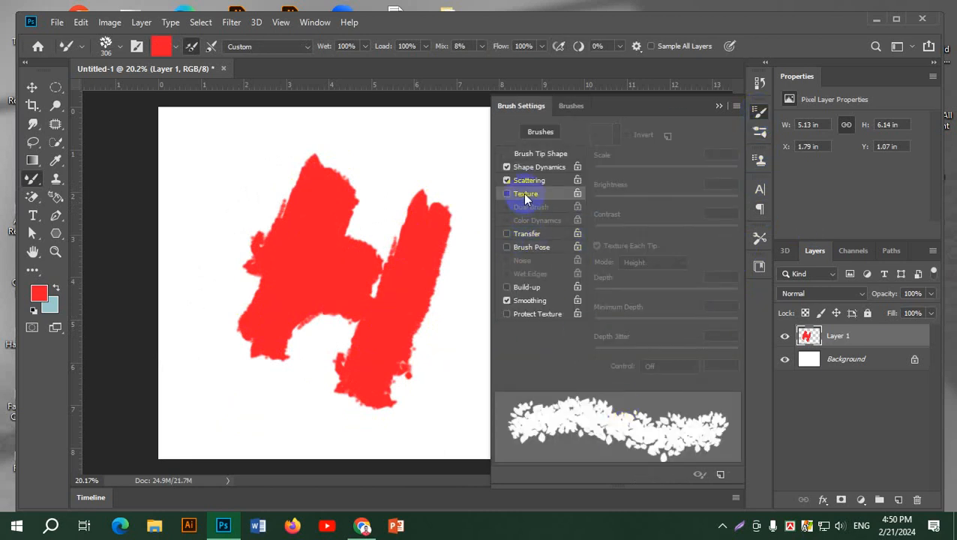
{"action": "left_click", "coordinate": [525, 234]}
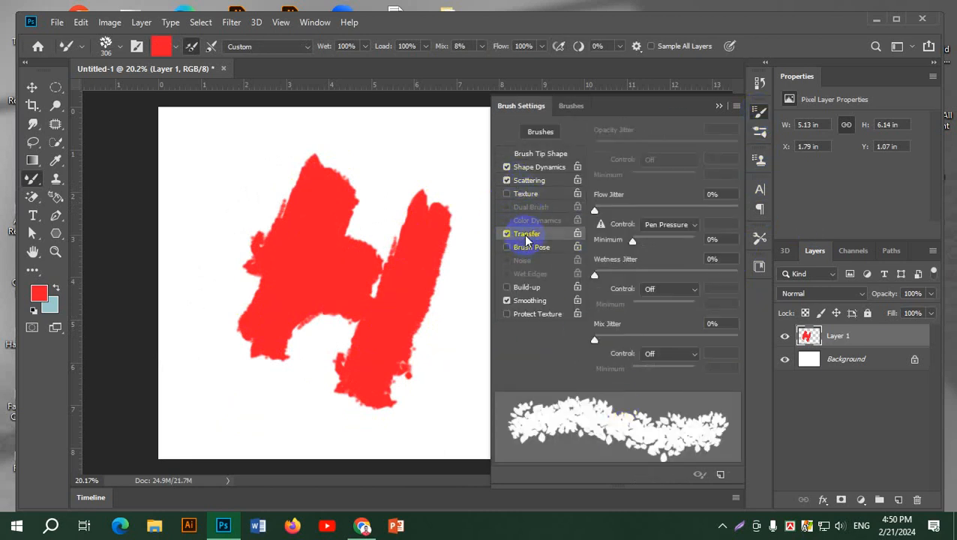
{"action": "left_click_drag", "start_coordinate": [594, 275], "coordinate": [637, 275]}
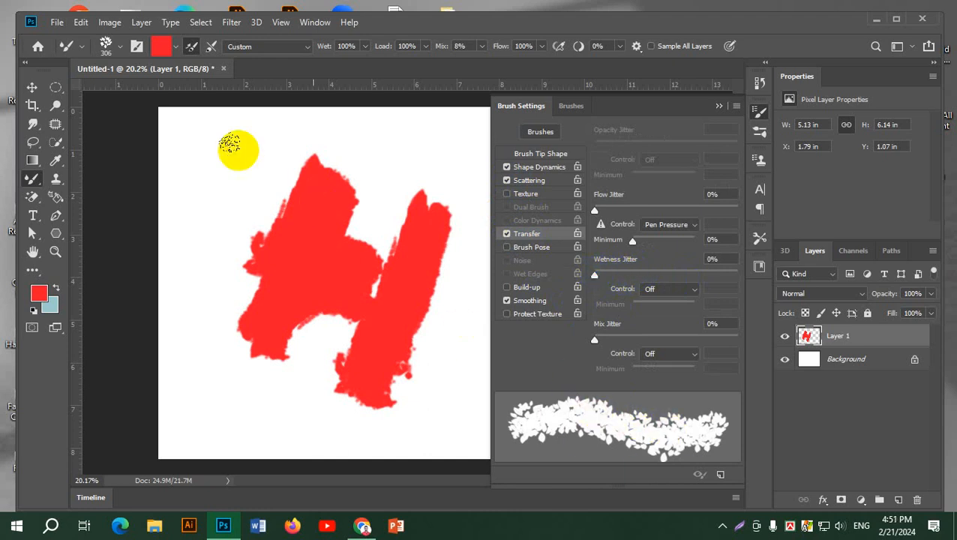
Paint two red leaf strokes near the canvas's upper-left corner and collapse the brush panels
{"action": "left_click_drag", "start_coordinate": [255, 120], "coordinate": [162, 216]}
{"action": "left_click_drag", "start_coordinate": [153, 247], "coordinate": [272, 171]}
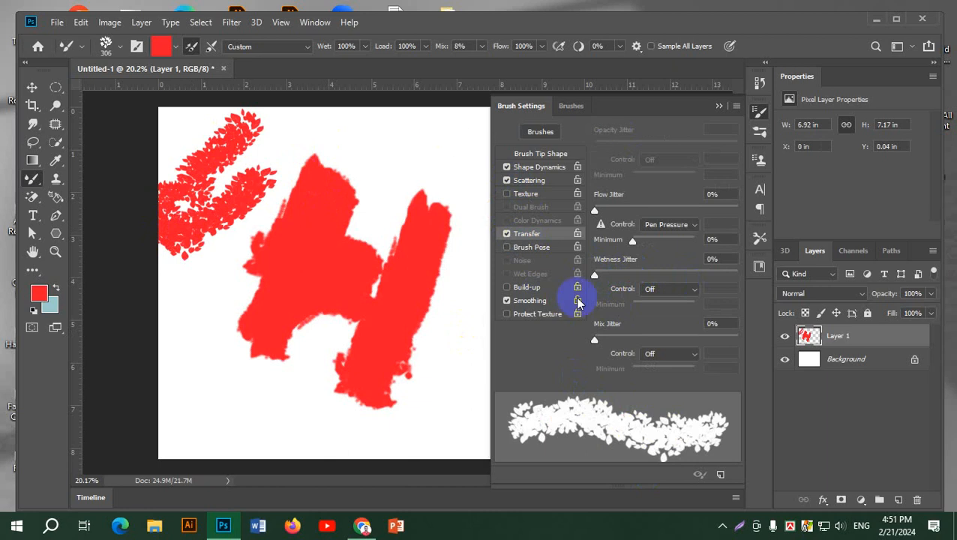
{"action": "left_click", "coordinate": [764, 133]}
{"action": "left_click", "coordinate": [764, 133]}
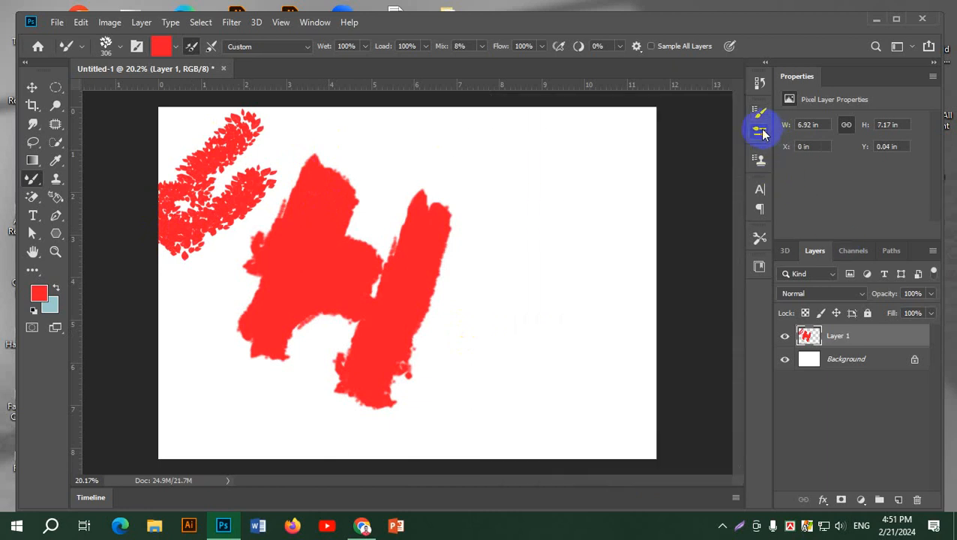
Switch to Chrome and preview the Fine Art America and YouTube images among the sunset brush artwork results
{"action": "left_click", "coordinate": [362, 525]}
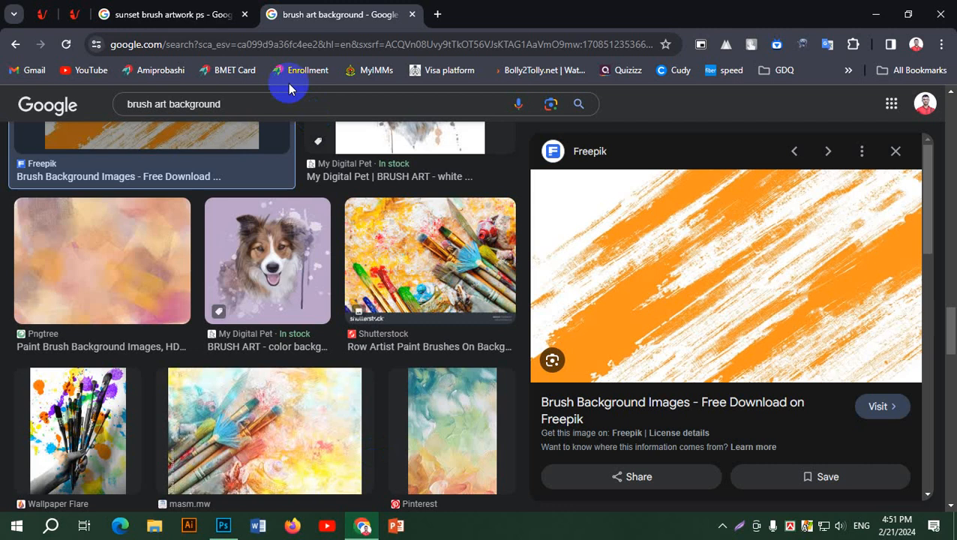
{"action": "left_click", "coordinate": [180, 14]}
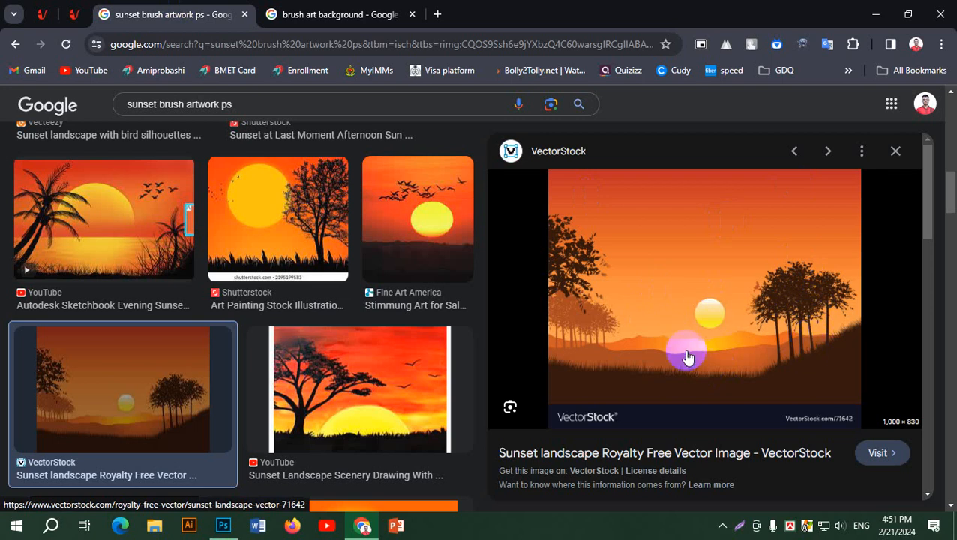
{"action": "left_click", "coordinate": [433, 238]}
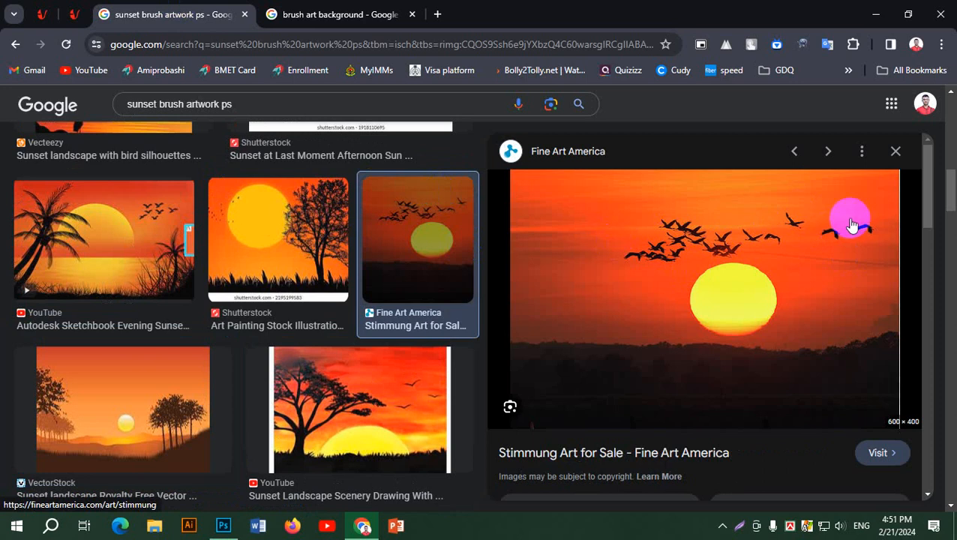
{"action": "left_click", "coordinate": [99, 227]}
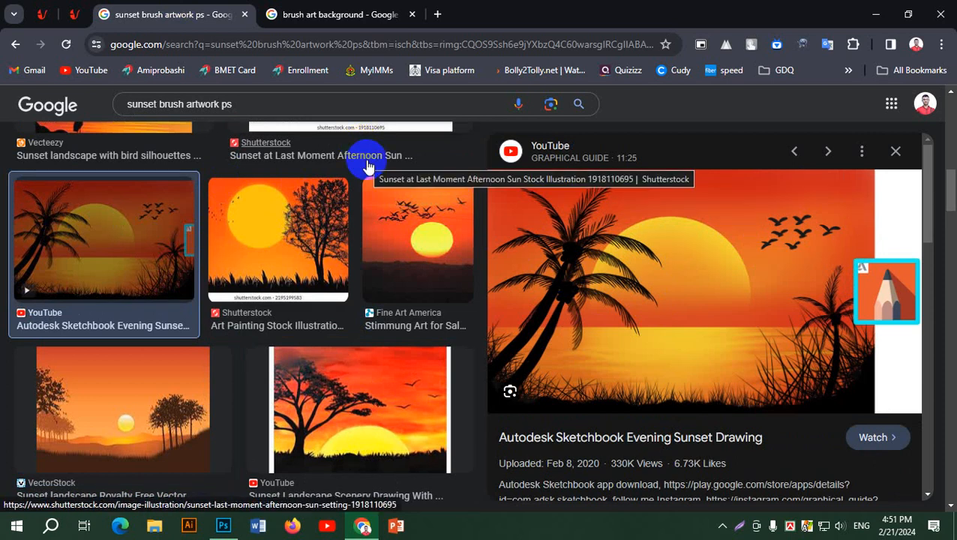
Search Google for "brusheazzy" in a new tab, accept the corrected spelling and bring up the brusheezy.com home page
{"action": "left_click", "coordinate": [441, 15]}
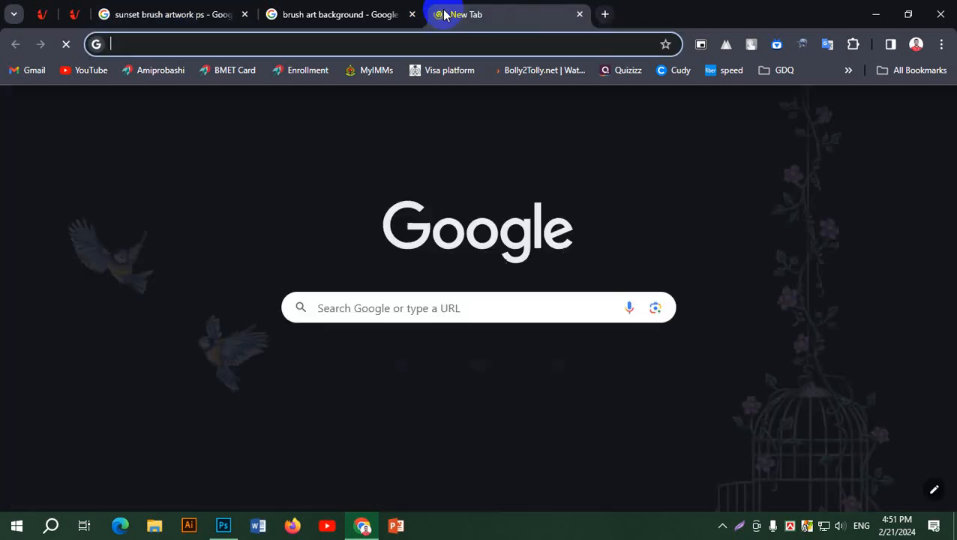
{"action": "left_click", "coordinate": [467, 309]}
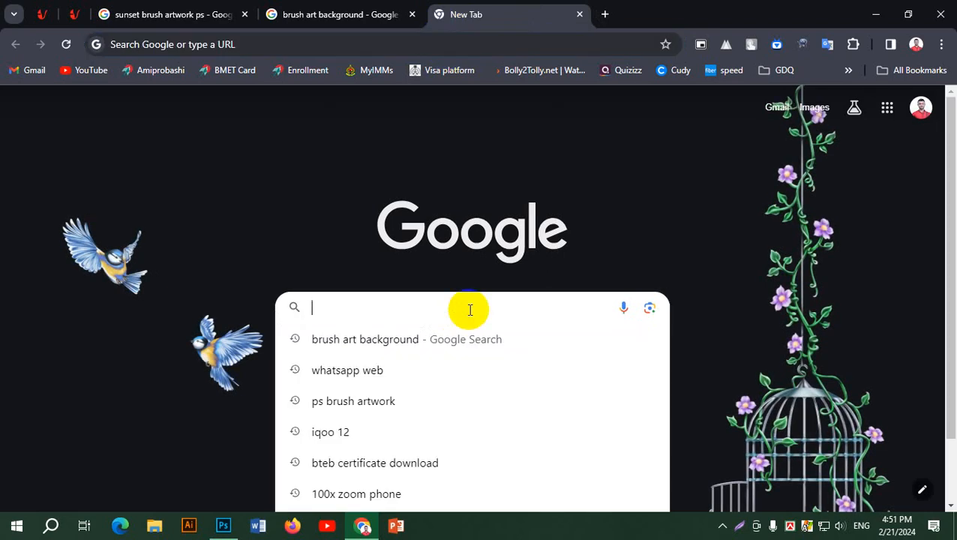
{"action": "type", "text": "brush"}
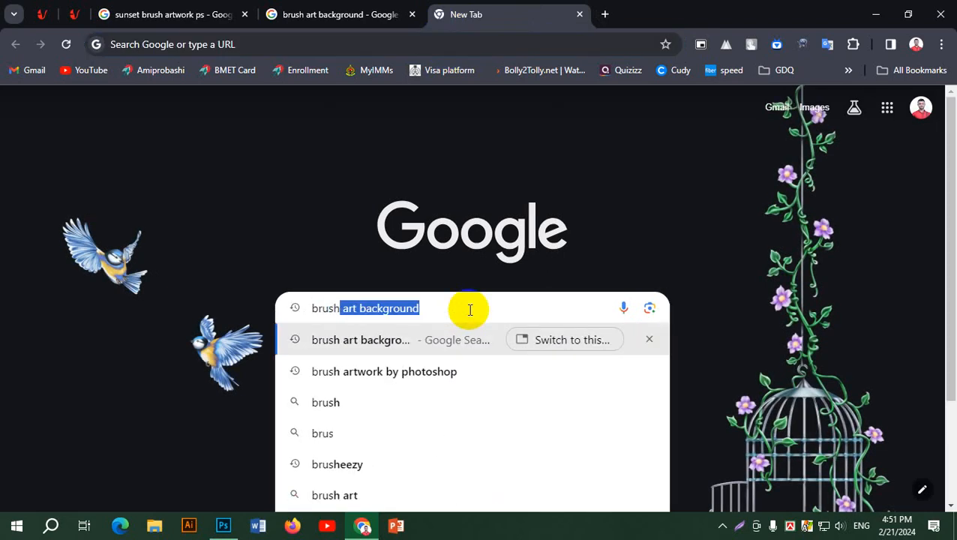
{"action": "type", "text": "eazz"}
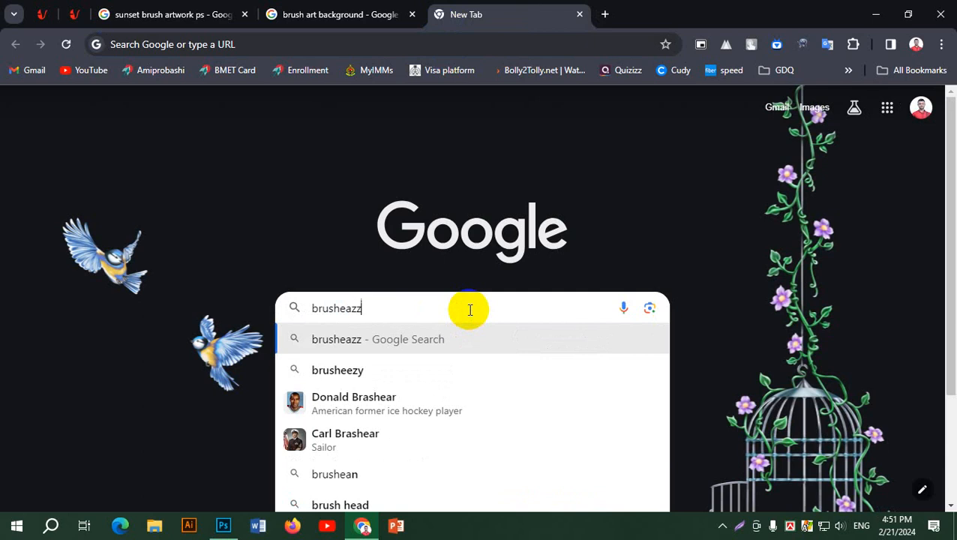
{"action": "type", "text": "t"}
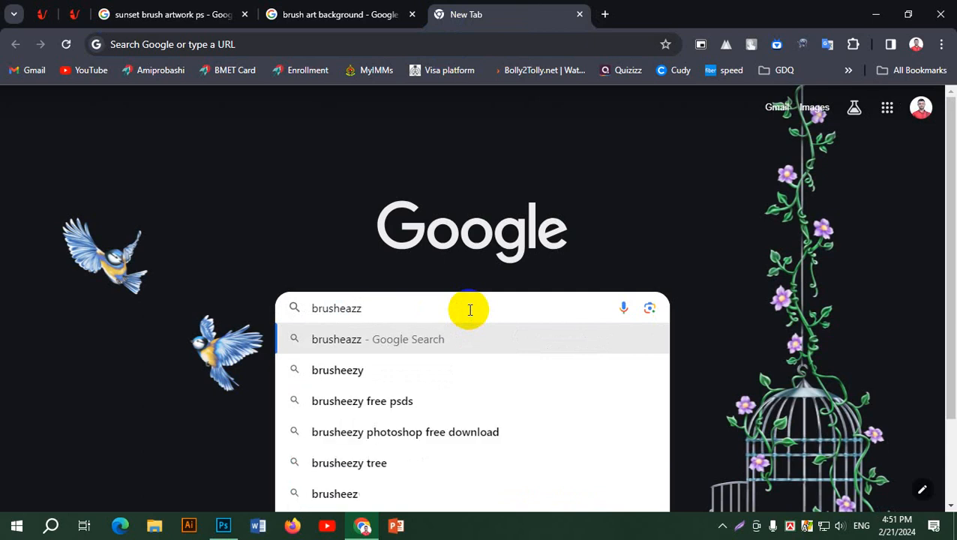
{"action": "type", "text": "y"}
{"action": "key", "text": "Return"}
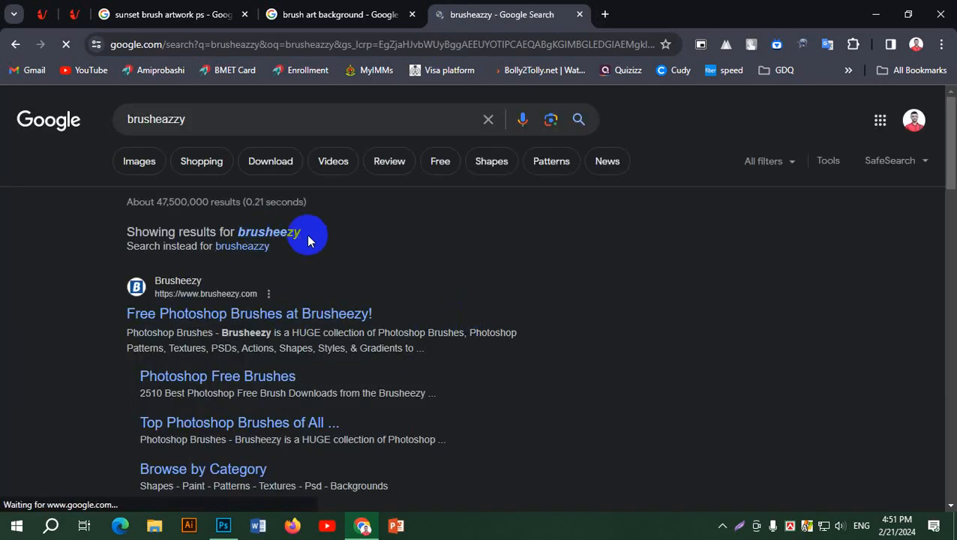
{"action": "left_click", "coordinate": [290, 235]}
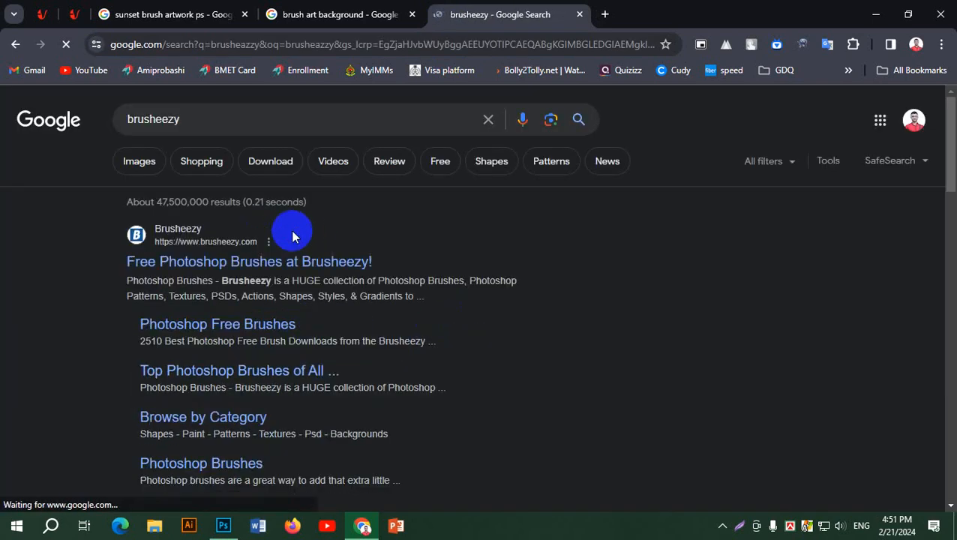
{"action": "left_click", "coordinate": [167, 236]}
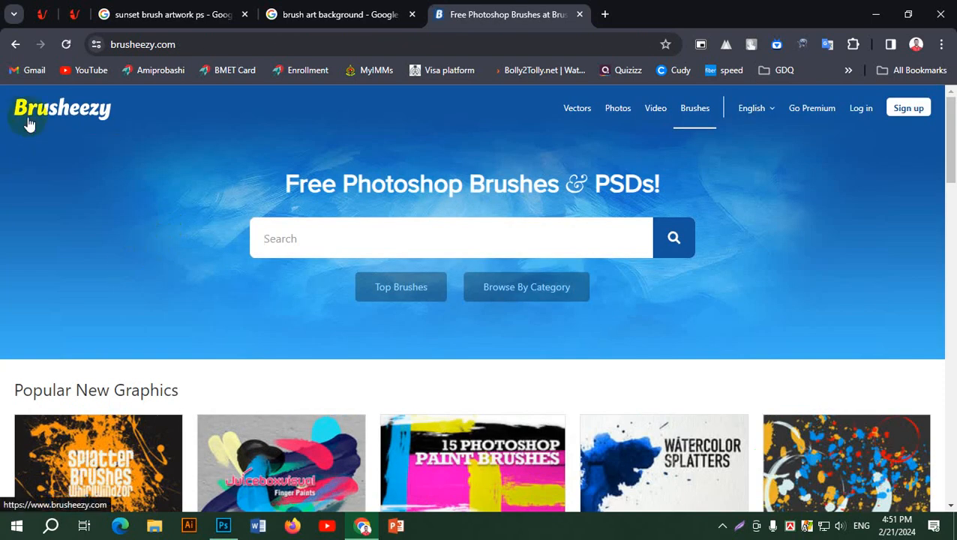
{"action": "key", "text": "ctrl+1"}
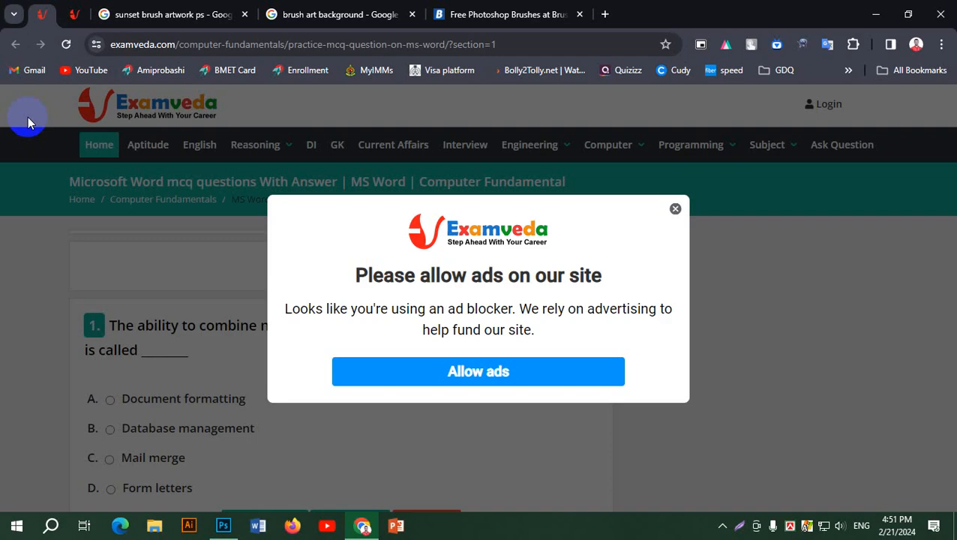
{"action": "left_click", "coordinate": [495, 12]}
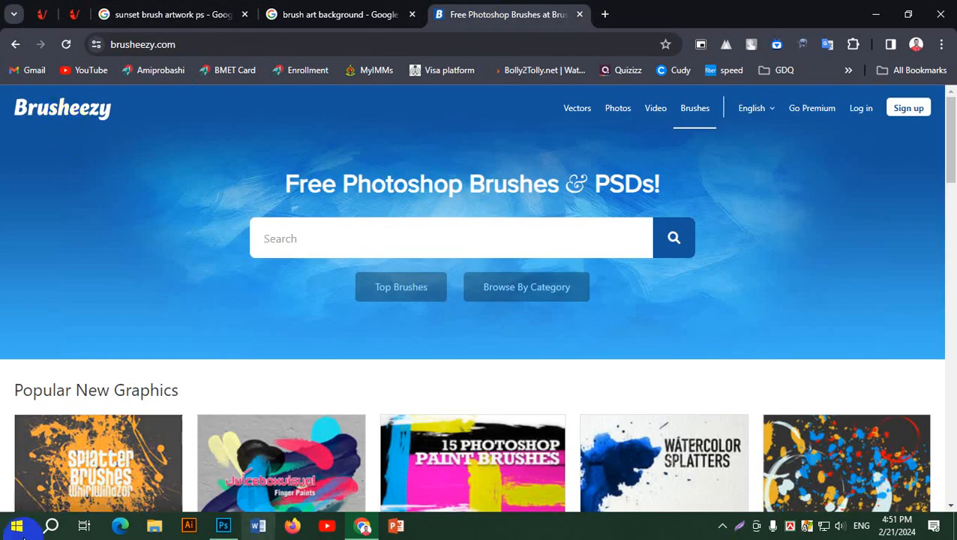
Switch to File Explorer and look through the folders on Local Disk (F:) and Local Disk (H:)
{"action": "left_click", "coordinate": [154, 527]}
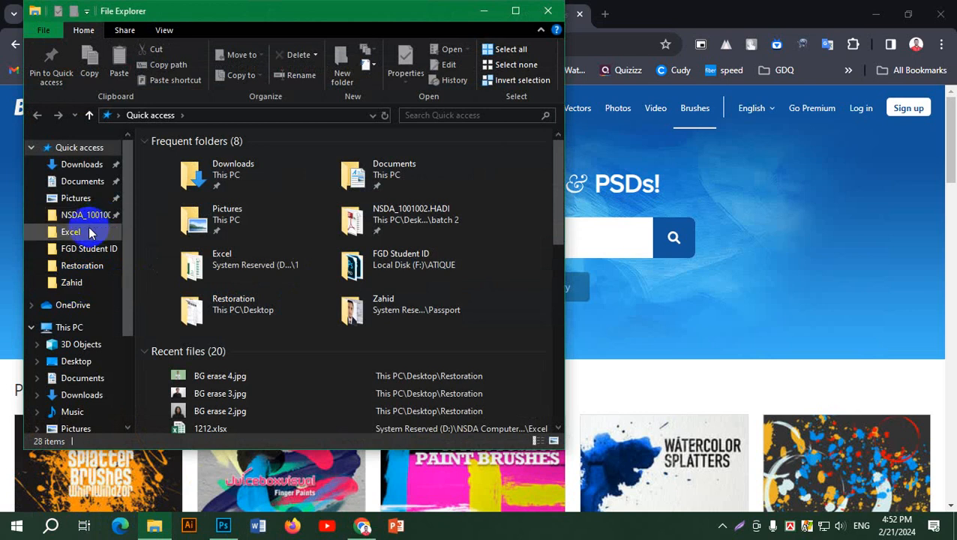
{"action": "scroll", "coordinate": [71, 395], "scroll_direction": "down", "scroll_amount": 3}
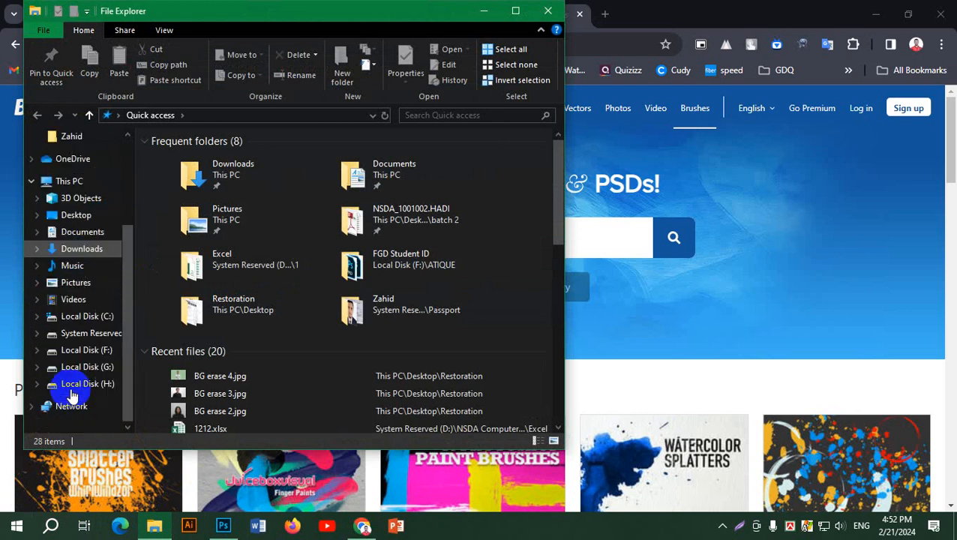
{"action": "left_click", "coordinate": [100, 354]}
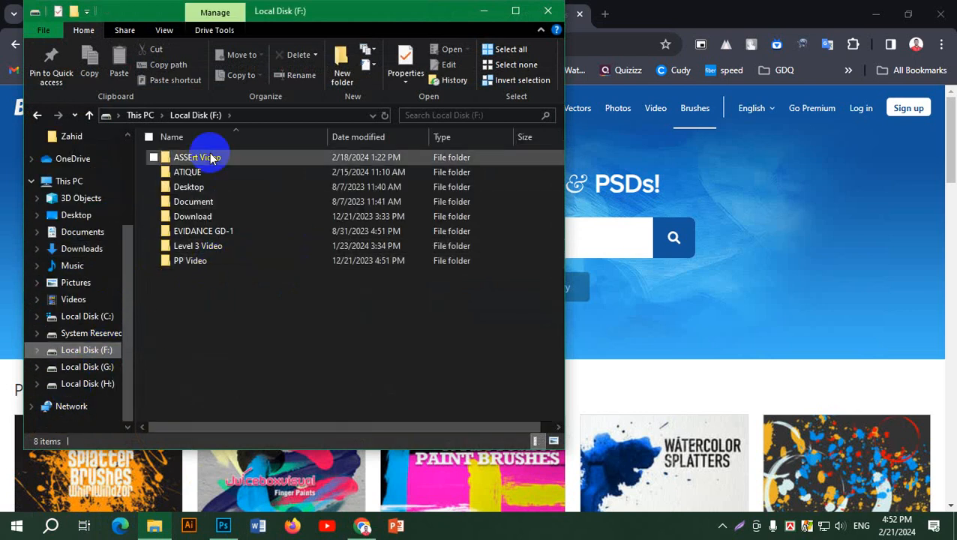
{"action": "left_click", "coordinate": [90, 383]}
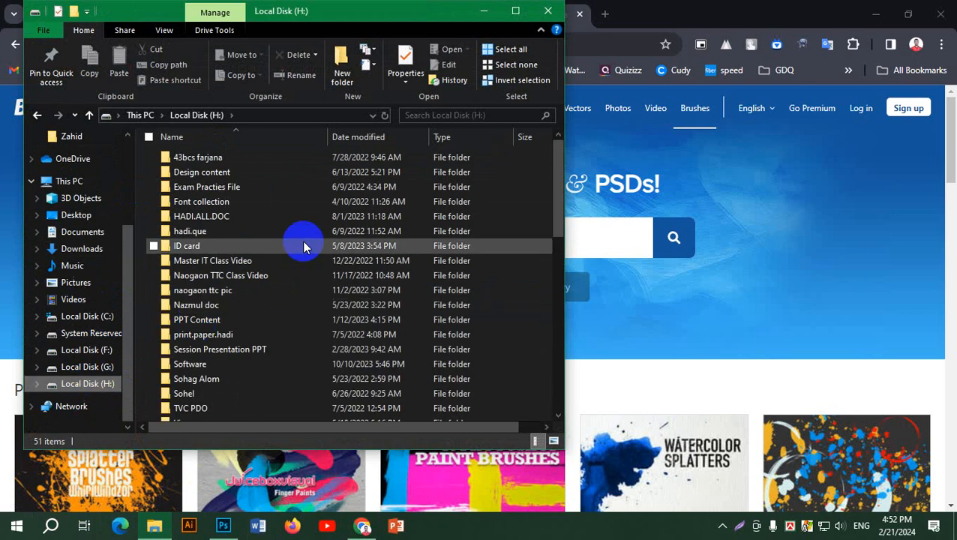
{"action": "scroll", "coordinate": [308, 292], "scroll_direction": "down", "scroll_amount": 10}
{"action": "scroll", "coordinate": [314, 315], "scroll_direction": "down", "scroll_amount": 3}
{"action": "scroll", "coordinate": [252, 352], "scroll_direction": "up", "scroll_amount": 10}
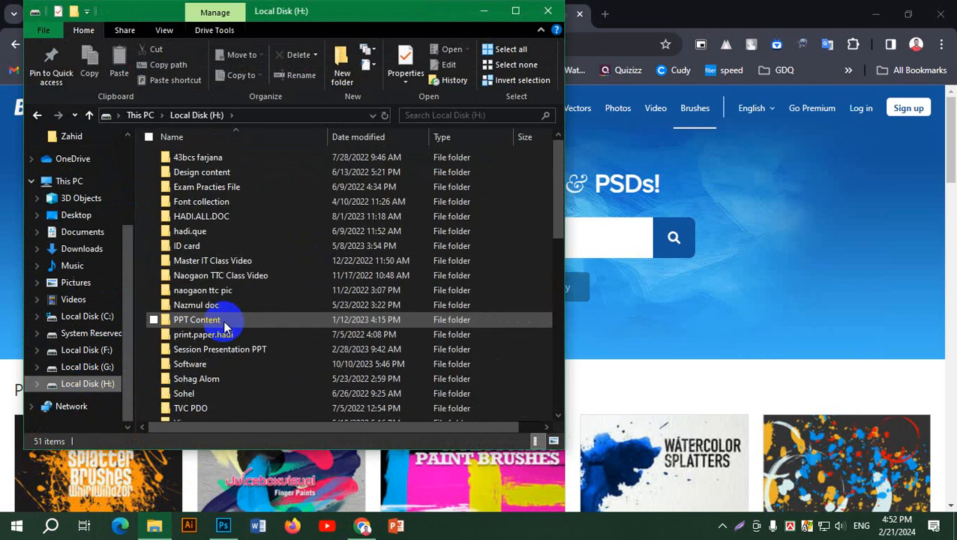
Open the Software folder on Local Disk (H:) and open the ZoomIt.zip archive in it
{"action": "left_click", "coordinate": [197, 392]}
{"action": "double_click", "coordinate": [204, 365]}
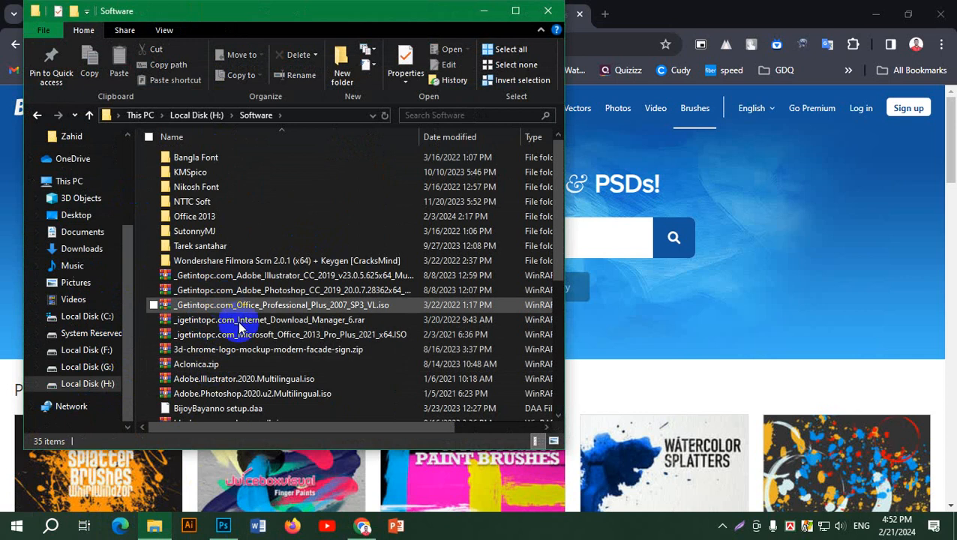
{"action": "scroll", "coordinate": [240, 337], "scroll_direction": "down", "scroll_amount": 5}
{"action": "double_click", "coordinate": [211, 414]}
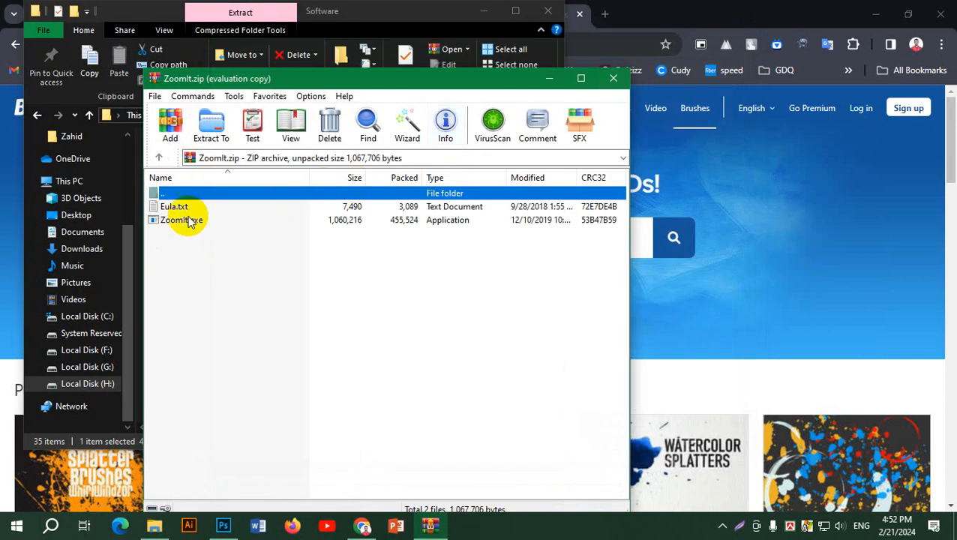
Launch ZoomIt.exe from the ZoomIt.zip archive, then close the archive and the File Explorer window
{"action": "left_click", "coordinate": [187, 220]}
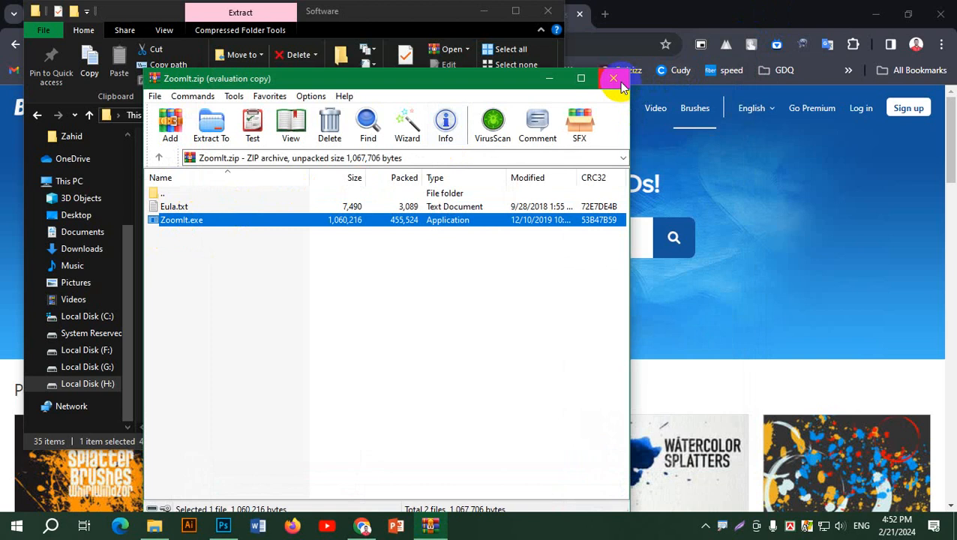
{"action": "double_click", "coordinate": [178, 222]}
{"action": "left_click", "coordinate": [517, 395]}
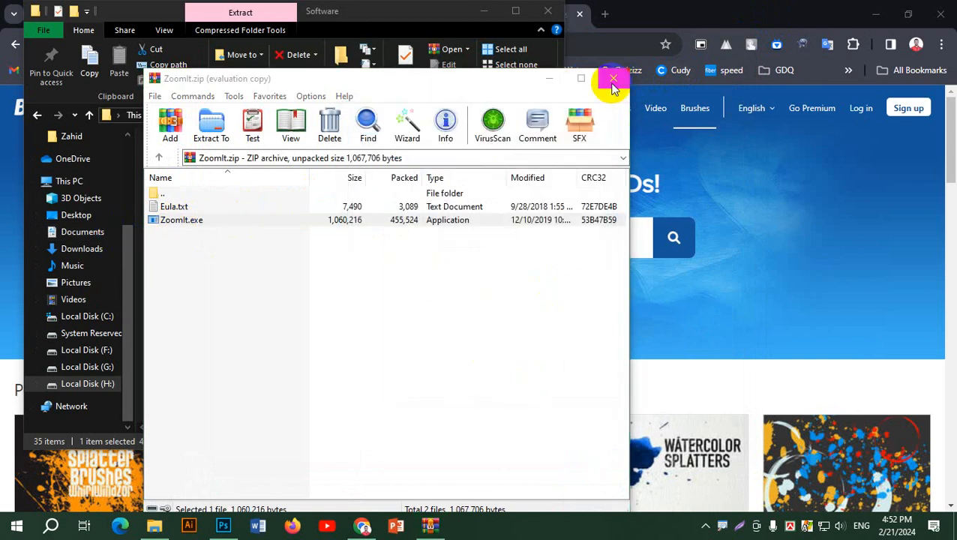
{"action": "left_click", "coordinate": [612, 79]}
{"action": "left_click", "coordinate": [548, 11]}
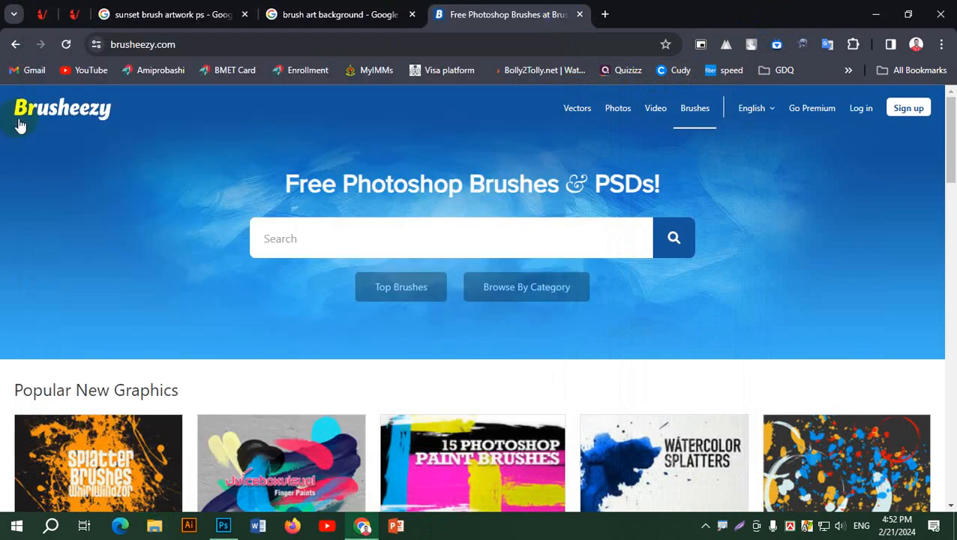
Magnify the Brusheezy home page with ZoomIt, circle the site logo in red and leave the zoomed view
{"action": "key", "text": "ctrl+1"}
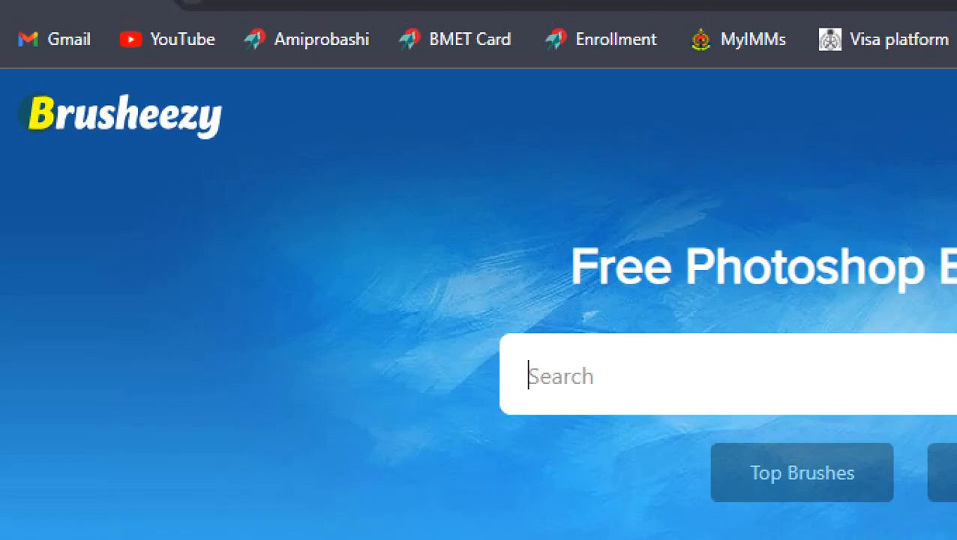
{"action": "left_click", "coordinate": [56, 90]}
{"action": "left_click_drag", "start_coordinate": [14, 161], "coordinate": [323, 141]}
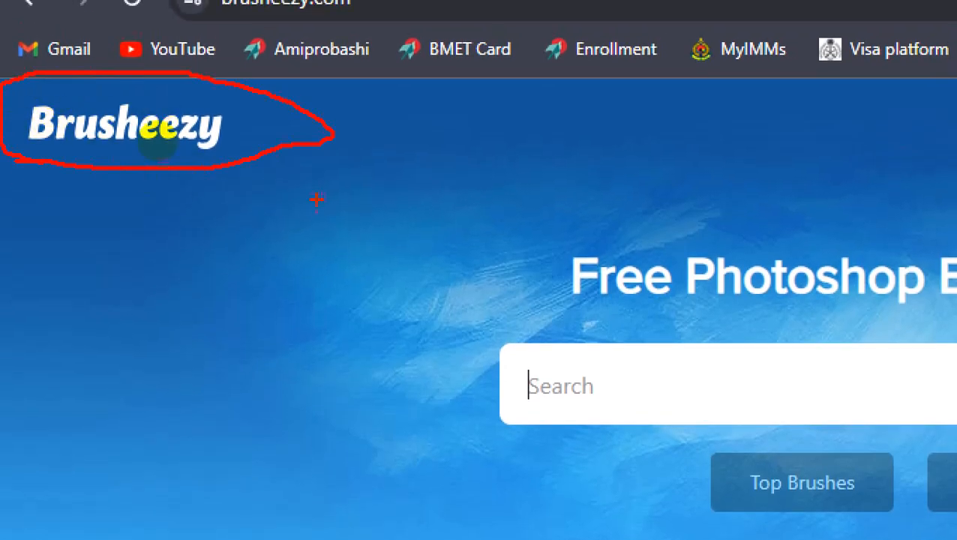
{"action": "key", "text": "Escape"}
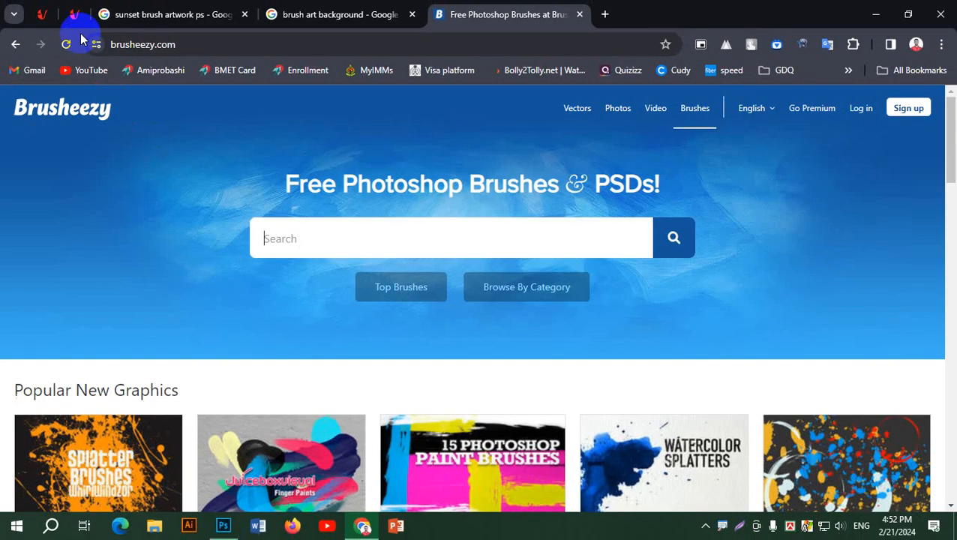
Magnify the browser's address area with ZoomIt, circle the brusheezy.com address in red and leave the zoomed view
{"action": "key", "text": "ctrl+1"}
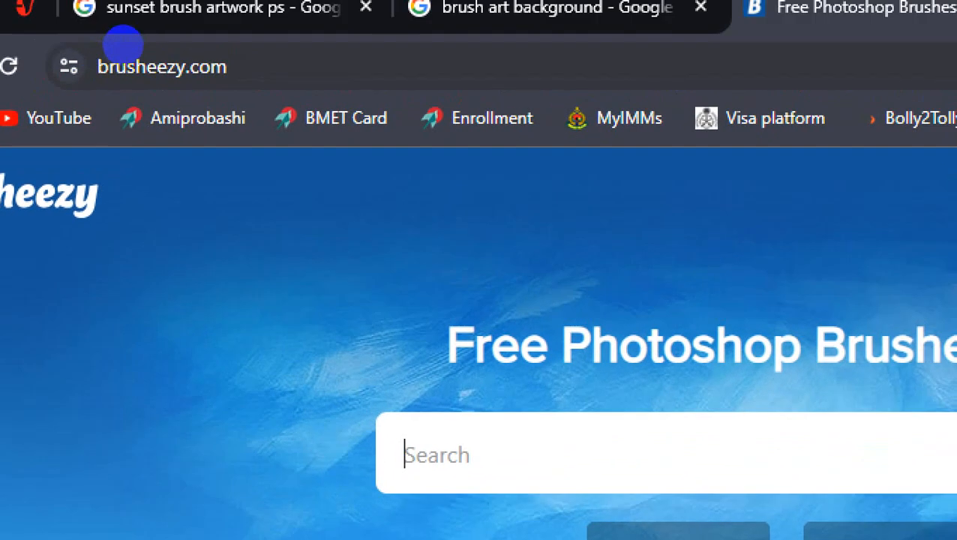
{"action": "left_click", "coordinate": [112, 47]}
{"action": "mouse_move", "coordinate": [100, 74]}
{"action": "left_mouse_down"}
{"action": "mouse_move", "coordinate": [214, 94]}
{"action": "mouse_move", "coordinate": [154, 33]}
{"action": "mouse_move", "coordinate": [75, 39]}
{"action": "mouse_move", "coordinate": [191, 94]}
{"action": "left_mouse_up"}
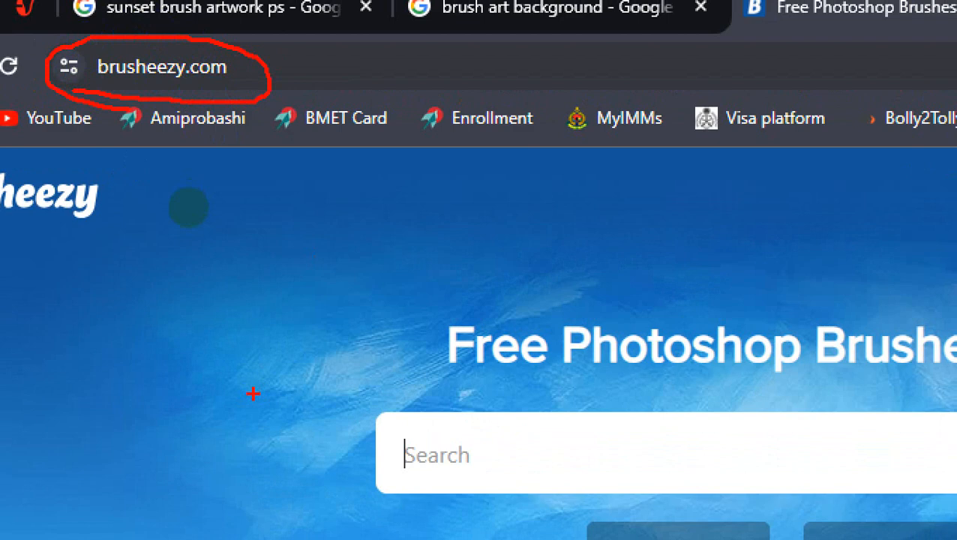
{"action": "key", "text": "Escape"}
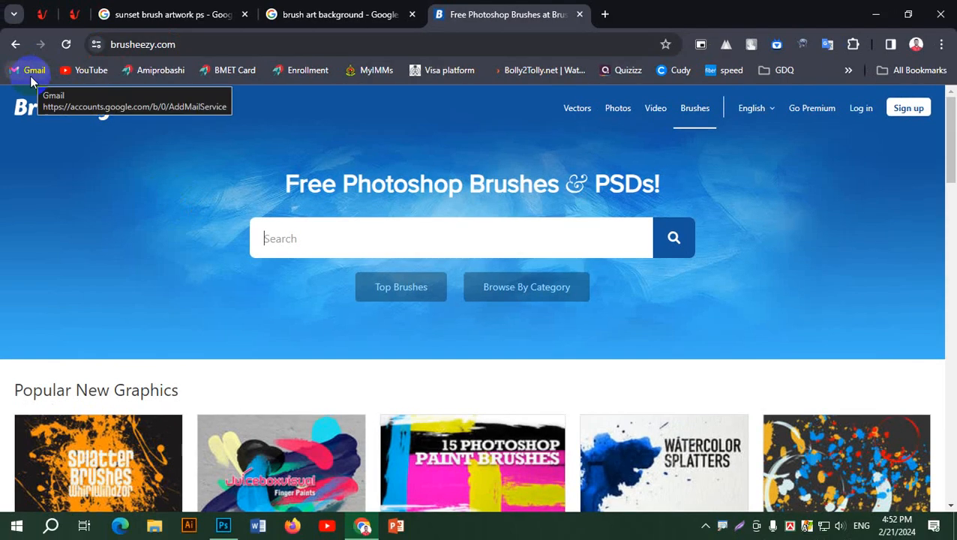
Magnify the page again with ZoomIt, circle both the brusheezy.com address and the Brusheezy logo, and exit the zoom
{"action": "key", "text": "ctrl+1"}
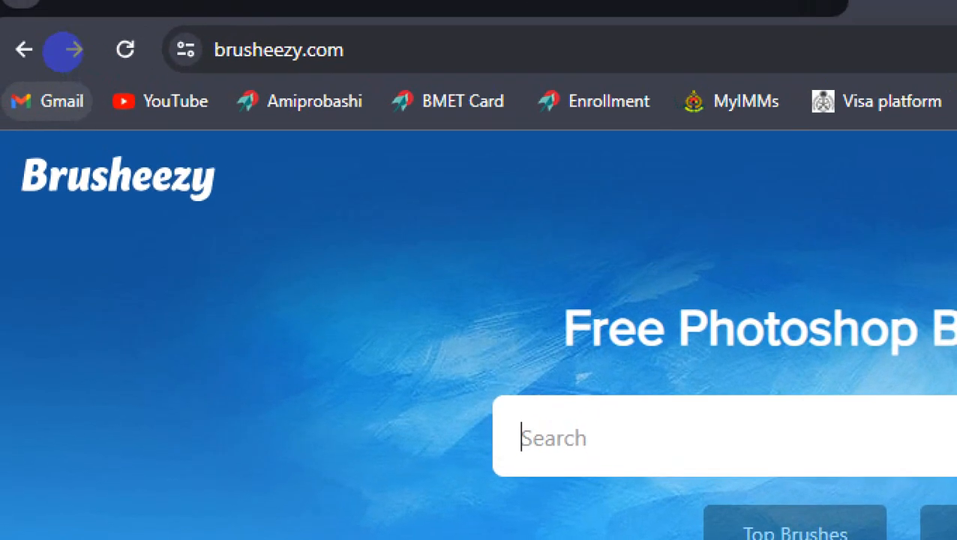
{"action": "left_click", "coordinate": [62, 51]}
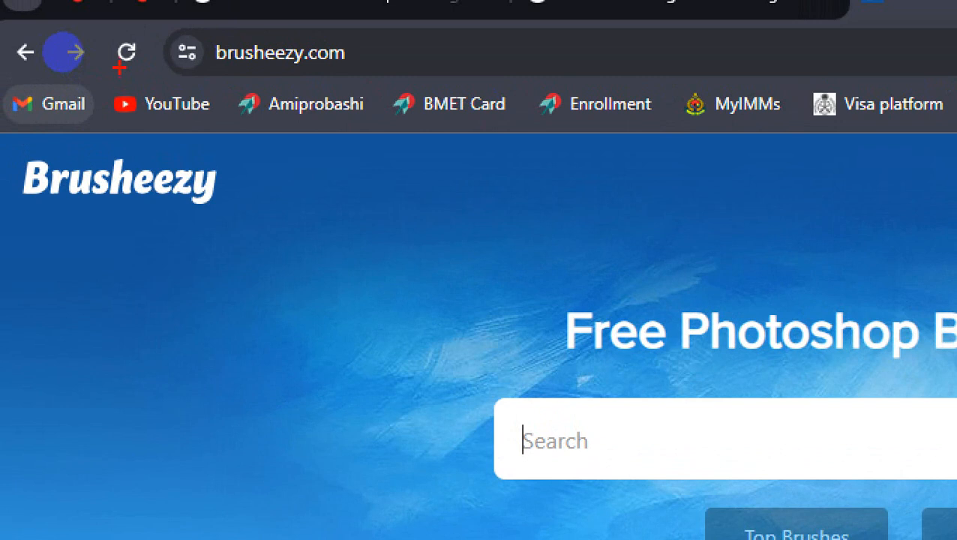
{"action": "mouse_move", "coordinate": [213, 69]}
{"action": "left_mouse_down"}
{"action": "mouse_move", "coordinate": [370, 73]}
{"action": "mouse_move", "coordinate": [153, 34]}
{"action": "mouse_move", "coordinate": [84, 36]}
{"action": "mouse_move", "coordinate": [94, 53]}
{"action": "mouse_move", "coordinate": [286, 73]}
{"action": "left_mouse_up"}
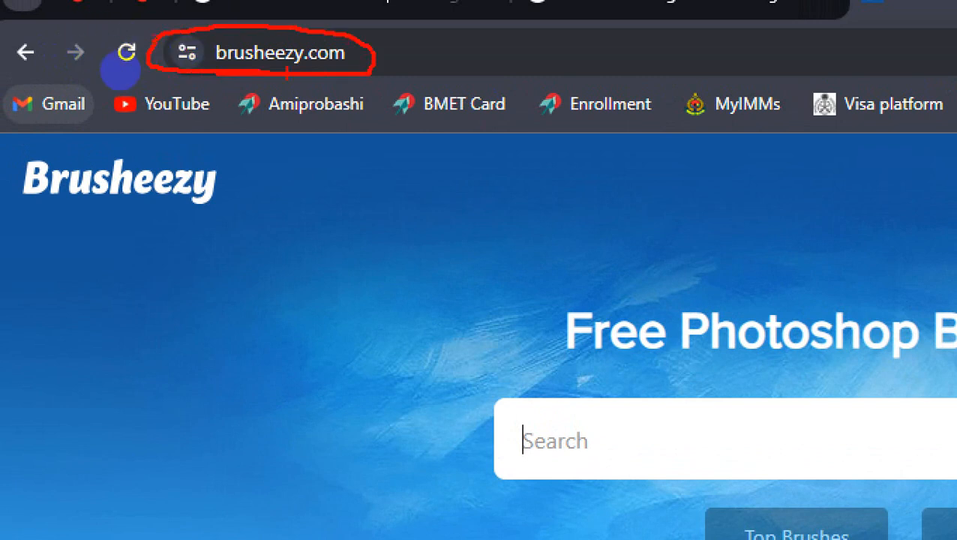
{"action": "mouse_move", "coordinate": [7, 105]}
{"action": "left_mouse_down"}
{"action": "mouse_move", "coordinate": [130, 114]}
{"action": "mouse_move", "coordinate": [38, 96]}
{"action": "left_mouse_up"}
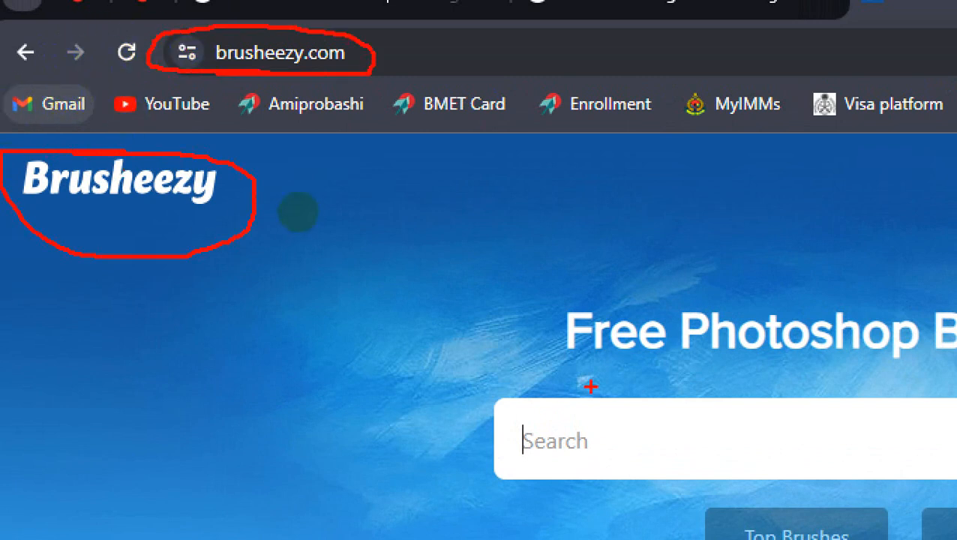
{"action": "key", "text": "Escape"}
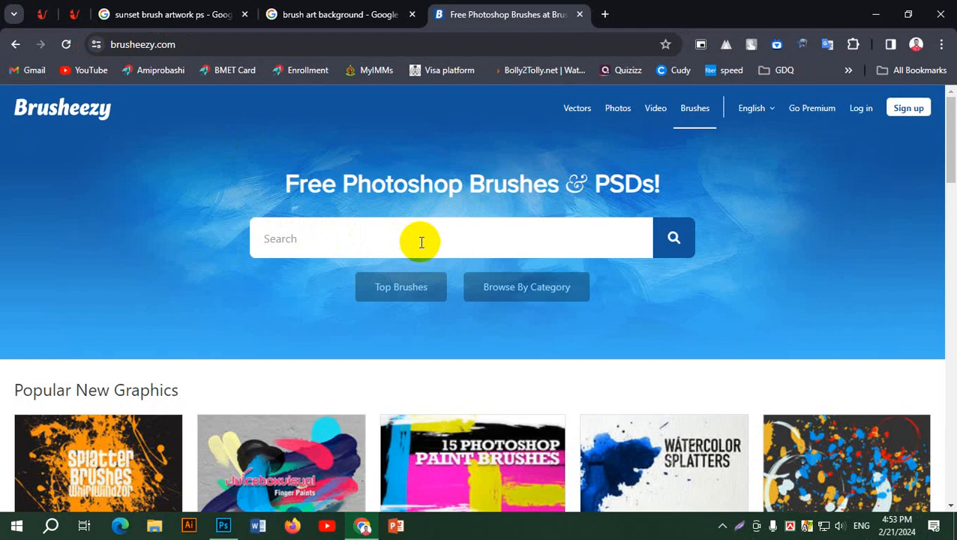
Browse the popular and new graphics on the Brusheezy home page
{"action": "scroll", "coordinate": [450, 247], "scroll_direction": "down", "scroll_amount": 10}
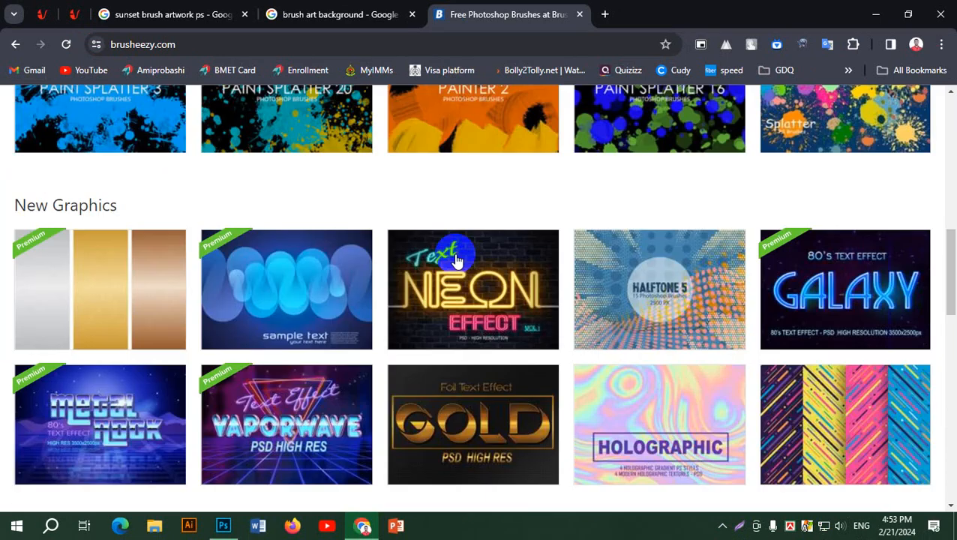
{"action": "scroll", "coordinate": [652, 300], "scroll_direction": "up", "scroll_amount": 10}
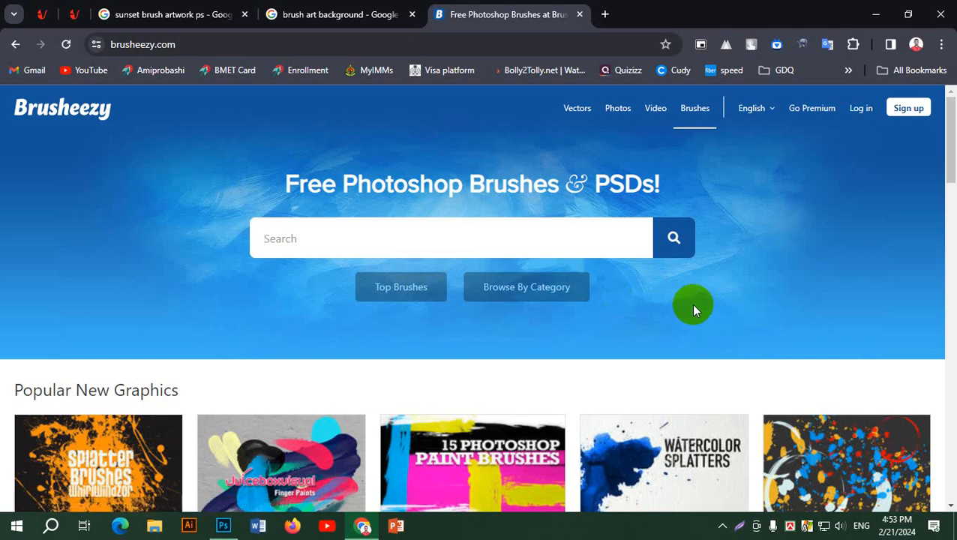
{"action": "scroll", "coordinate": [694, 305], "scroll_direction": "down", "scroll_amount": 3}
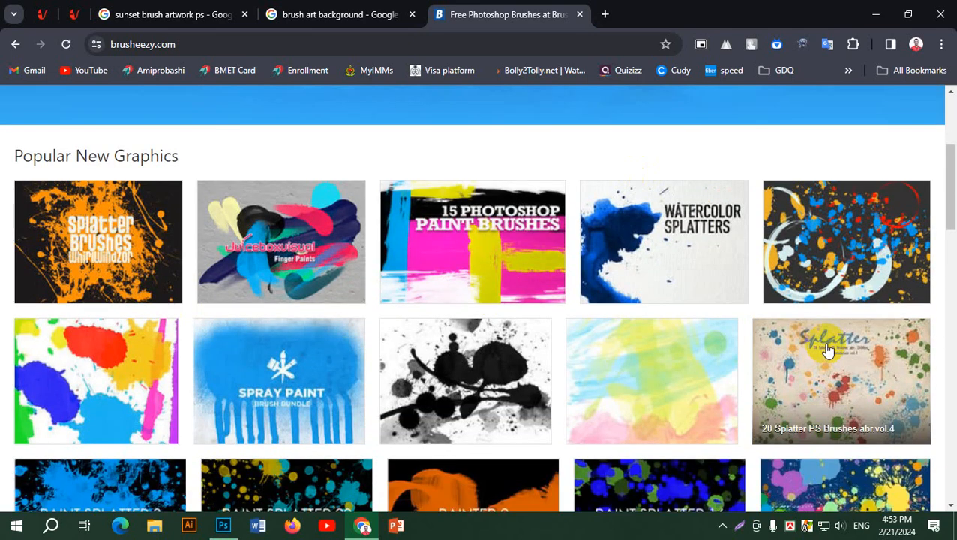
{"action": "scroll", "coordinate": [825, 352], "scroll_direction": "down", "scroll_amount": 3}
{"action": "scroll", "coordinate": [570, 397], "scroll_direction": "up", "scroll_amount": 3}
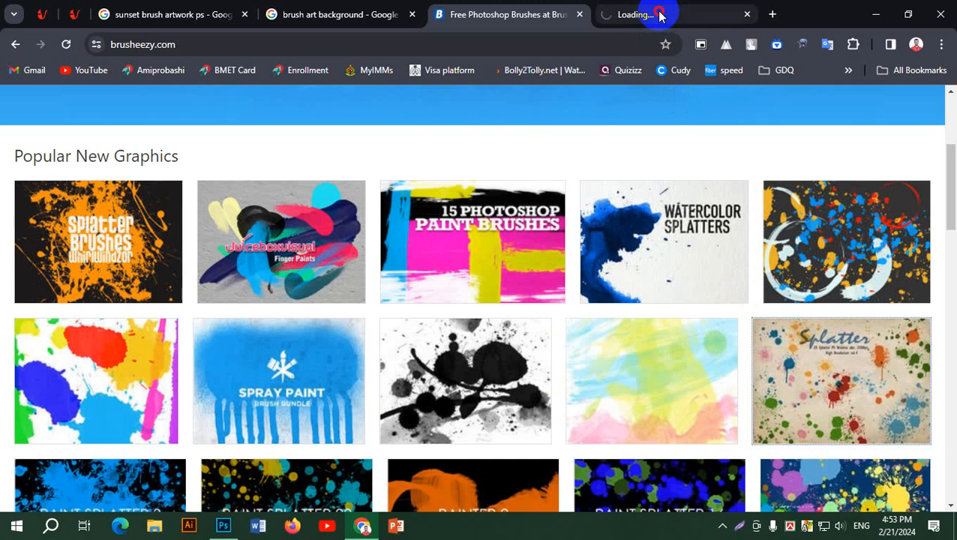
View the 20 Splatter PS Brushes abr.vol.4 page in its own tab and close that tab
{"action": "left_click", "coordinate": [658, 15]}
{"action": "scroll", "coordinate": [385, 342], "scroll_direction": "down", "scroll_amount": 5}
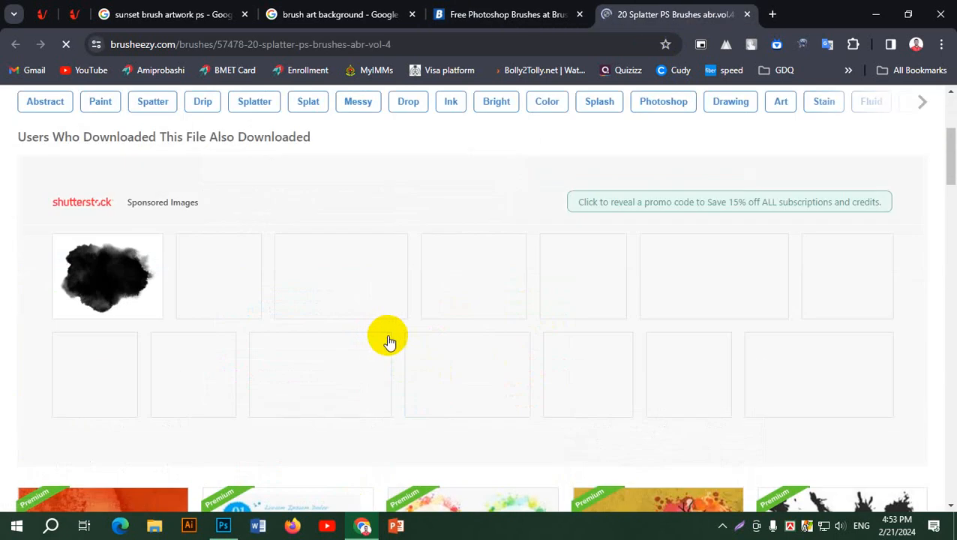
{"action": "scroll", "coordinate": [272, 357], "scroll_direction": "down", "scroll_amount": 7}
{"action": "scroll", "coordinate": [276, 356], "scroll_direction": "up", "scroll_amount": 12}
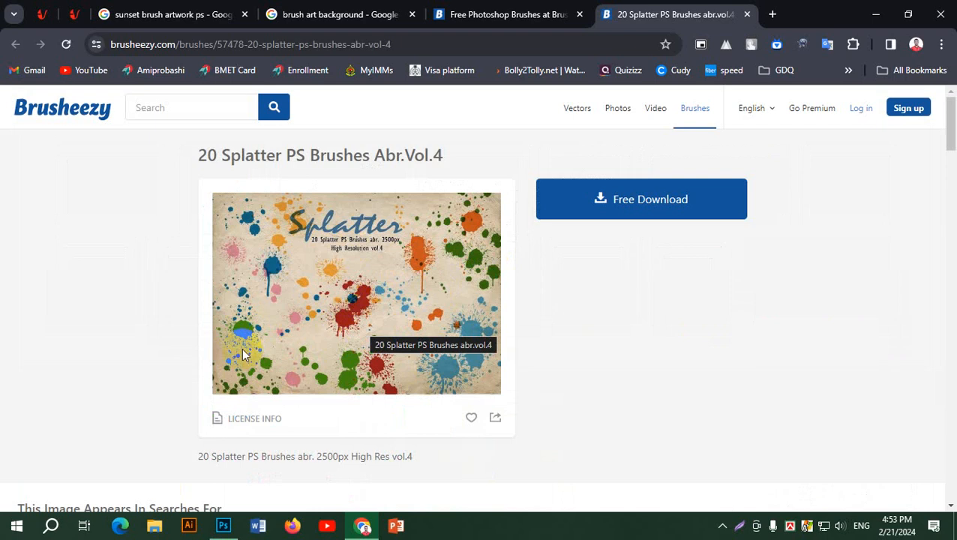
{"action": "middle_click", "coordinate": [682, 6]}
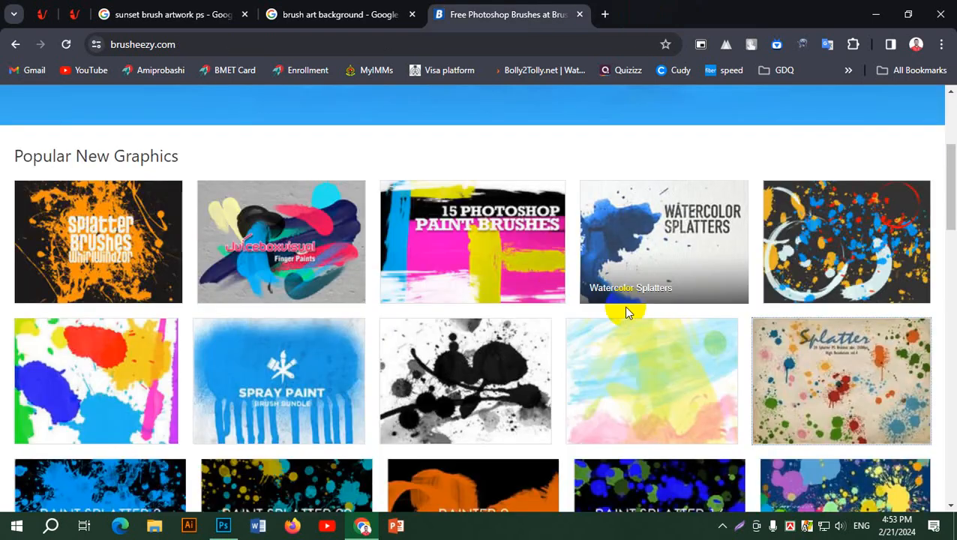
Search Brusheezy for "animal" from the home page
{"action": "scroll", "coordinate": [623, 306], "scroll_direction": "up", "scroll_amount": 3}
{"action": "left_click", "coordinate": [447, 236]}
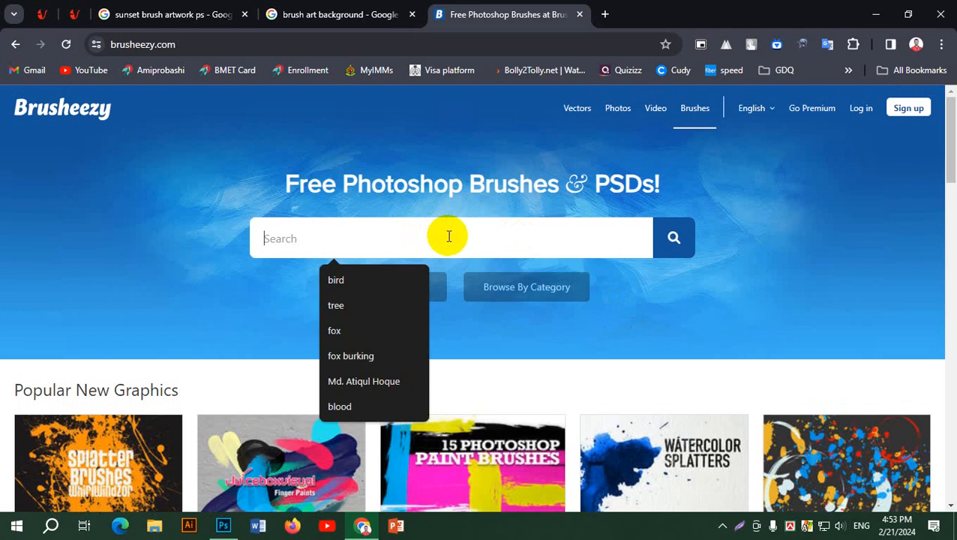
{"action": "type", "text": "anima"}
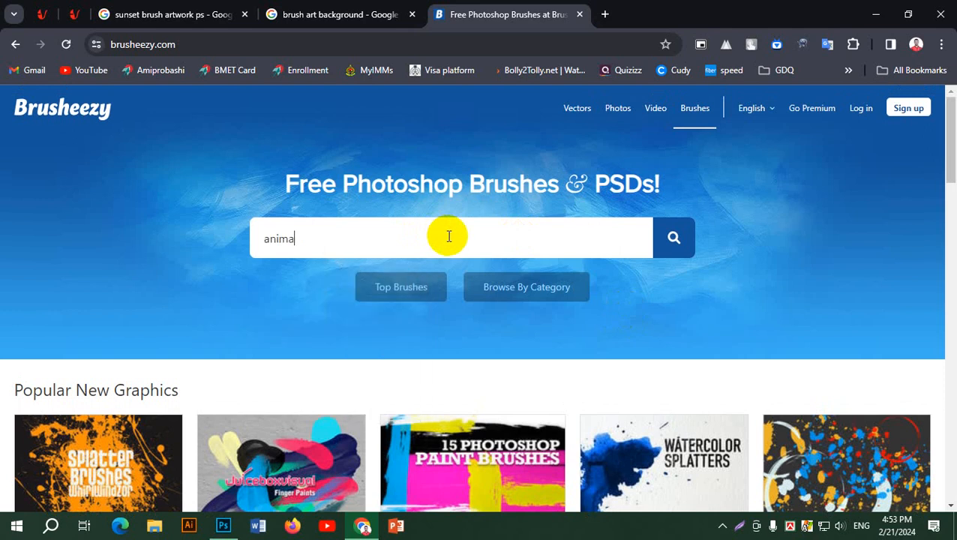
{"action": "type", "text": "l"}
{"action": "key", "text": "Return"}
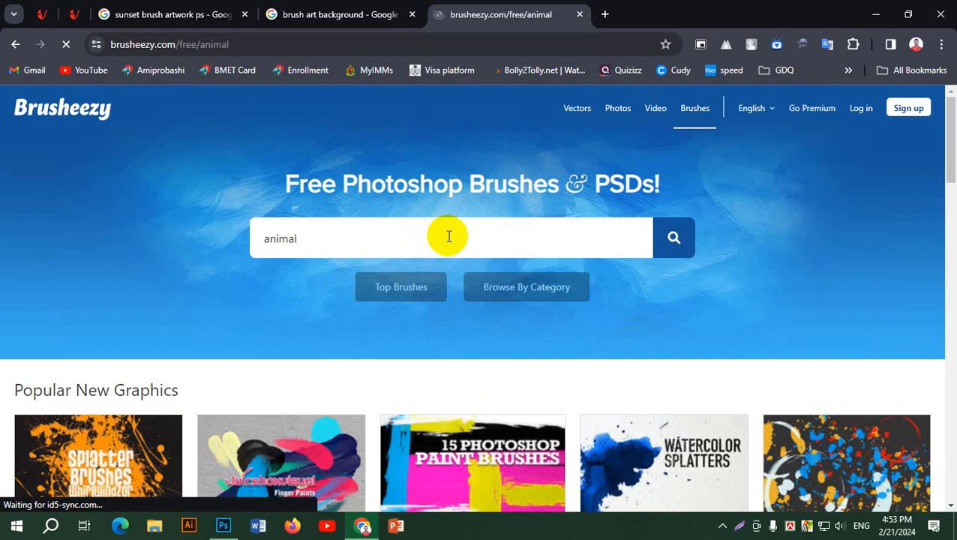
Look through the animal brush results and open the Free Animal Silhouettes pack in a new tab
{"action": "scroll", "coordinate": [525, 300], "scroll_direction": "down", "scroll_amount": 3}
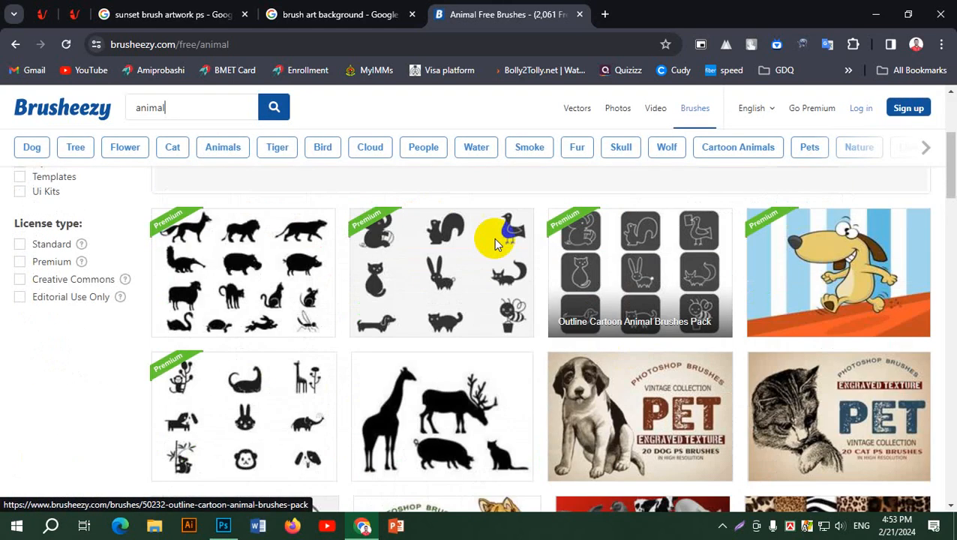
{"action": "scroll", "coordinate": [764, 352], "scroll_direction": "down", "scroll_amount": 3}
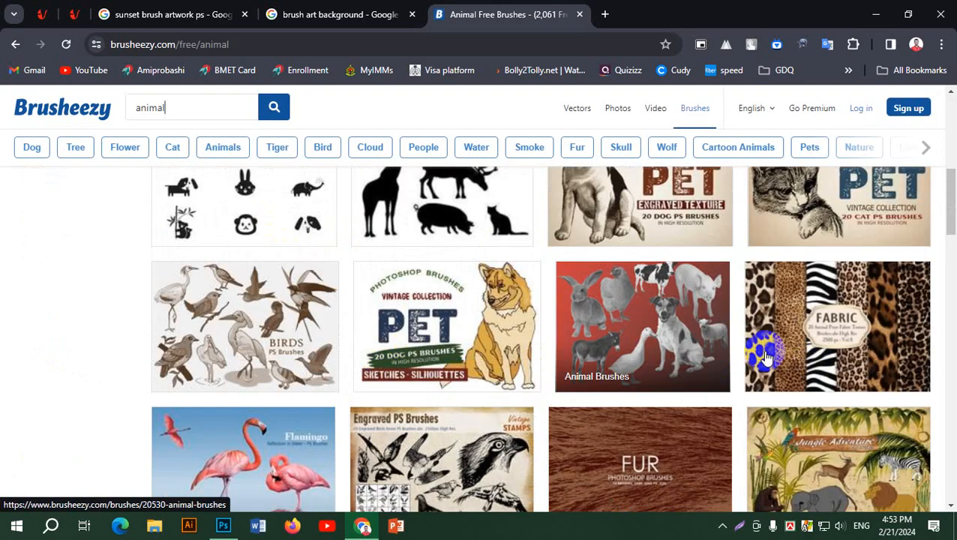
{"action": "scroll", "coordinate": [320, 303], "scroll_direction": "down", "scroll_amount": 5}
{"action": "scroll", "coordinate": [320, 302], "scroll_direction": "up", "scroll_amount": 11}
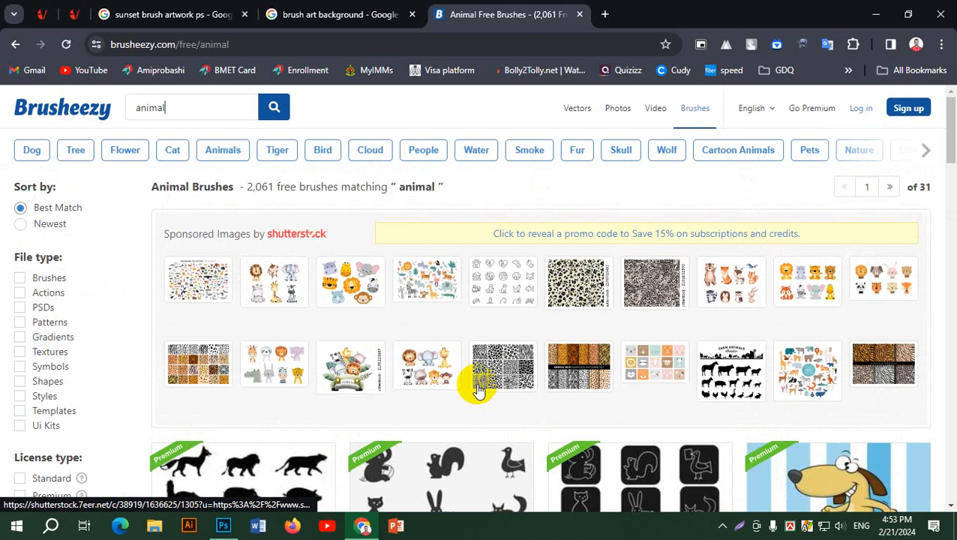
{"action": "scroll", "coordinate": [478, 388], "scroll_direction": "down", "scroll_amount": 3}
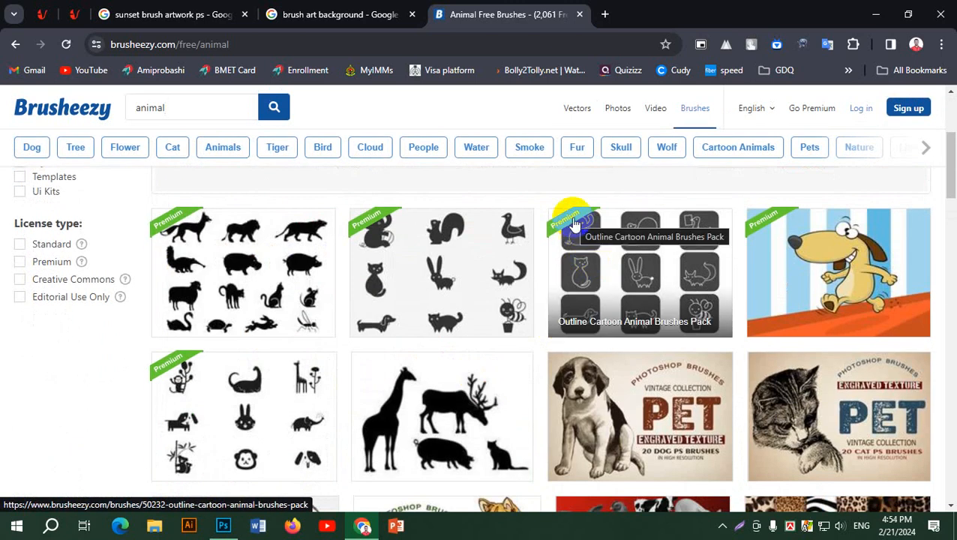
{"action": "scroll", "coordinate": [442, 315], "scroll_direction": "down", "scroll_amount": 3}
{"action": "scroll", "coordinate": [429, 420], "scroll_direction": "up", "scroll_amount": 3}
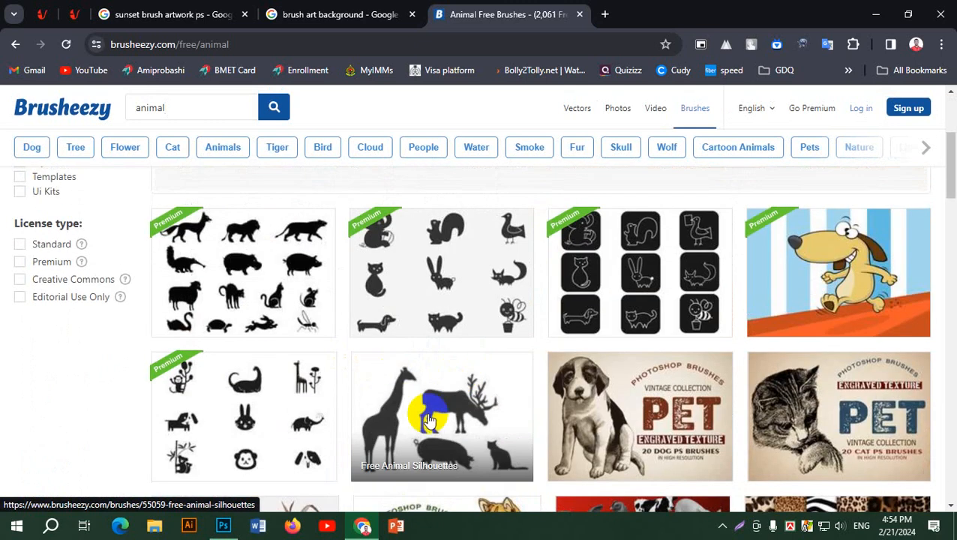
{"action": "right_click", "coordinate": [437, 405]}
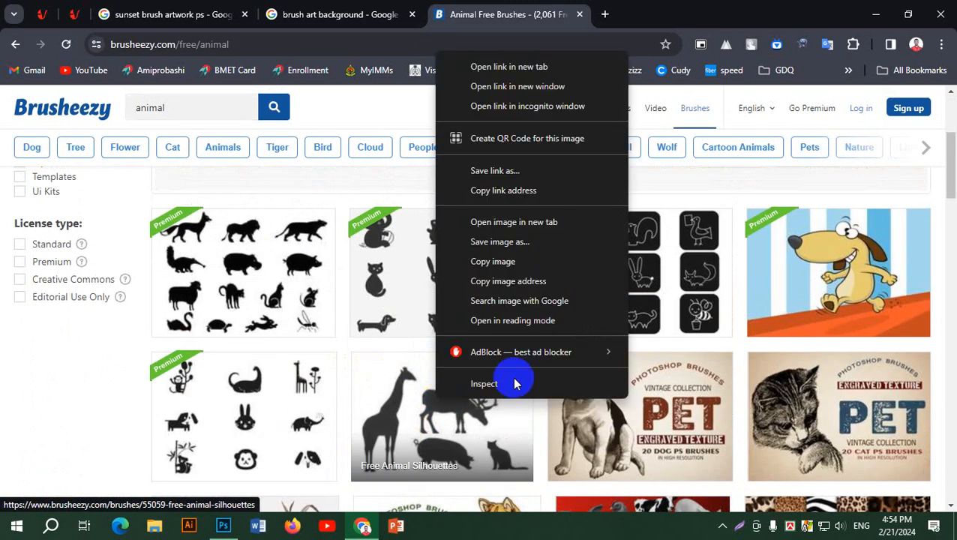
{"action": "left_click", "coordinate": [557, 66]}
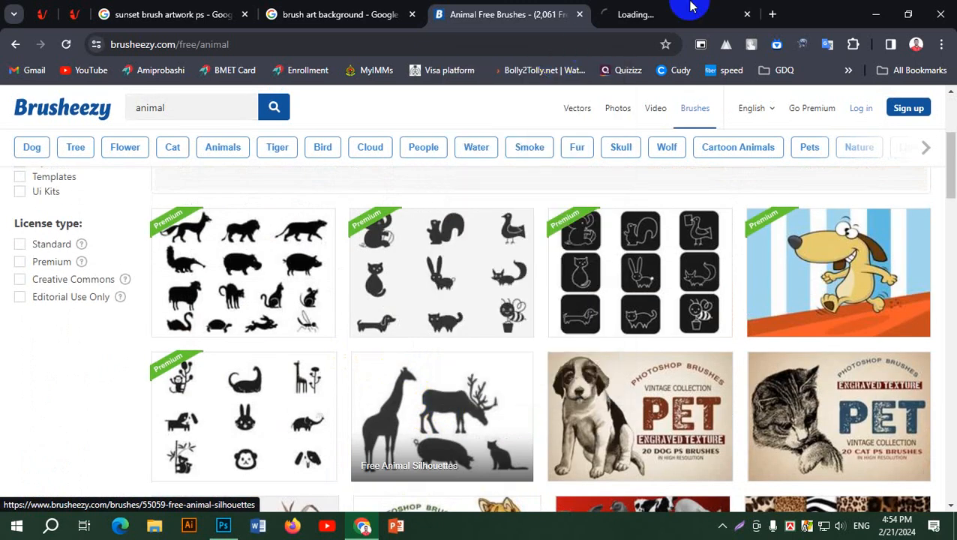
{"action": "left_click", "coordinate": [686, 11]}
Look over the Free Animal Silhouettes page, start its free download and close the pop-up window
{"action": "scroll", "coordinate": [390, 356], "scroll_direction": "down", "scroll_amount": 7}
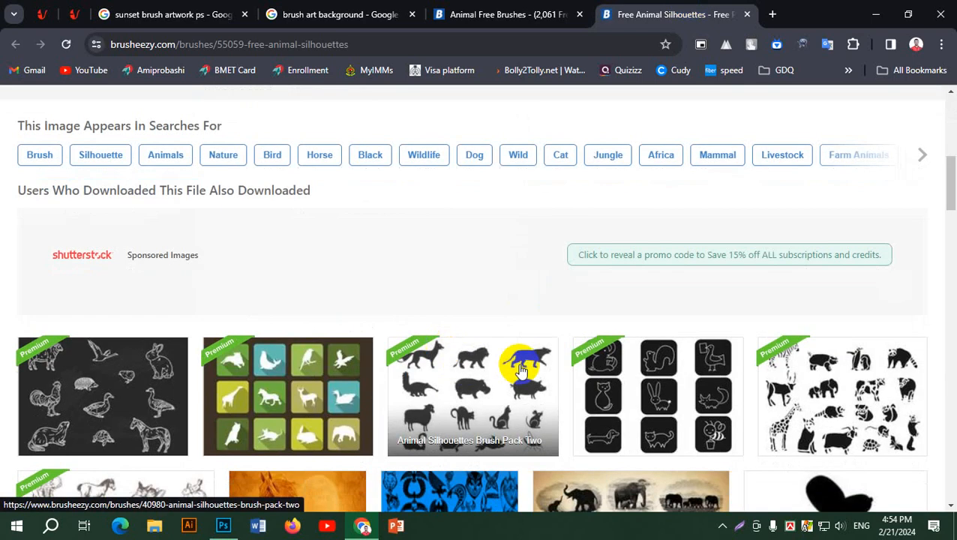
{"action": "scroll", "coordinate": [560, 363], "scroll_direction": "up", "scroll_amount": 7}
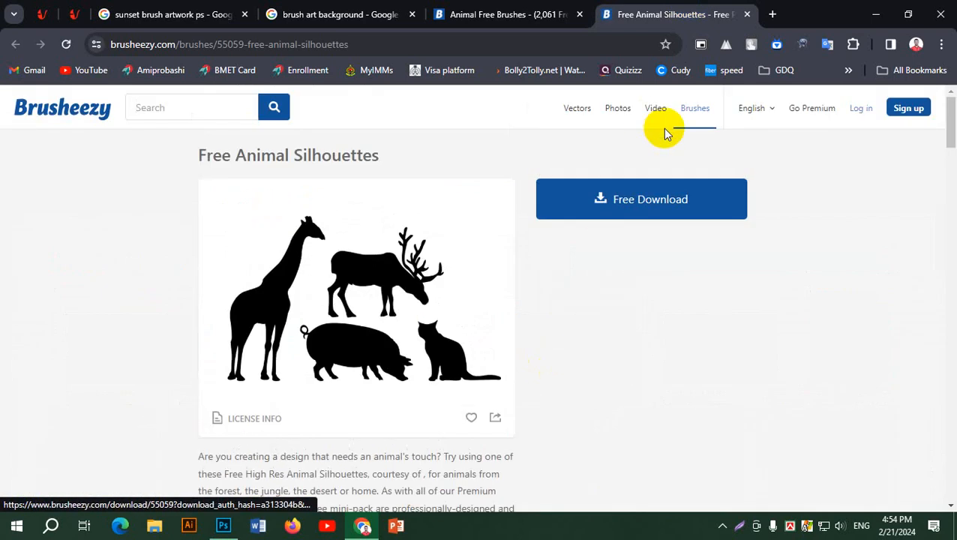
{"action": "left_click", "coordinate": [663, 202]}
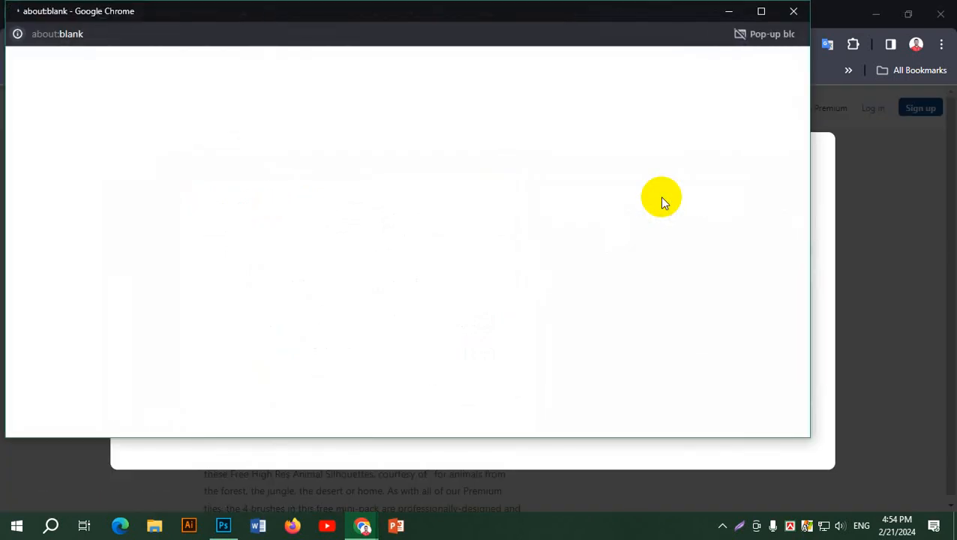
{"action": "left_click", "coordinate": [796, 13]}
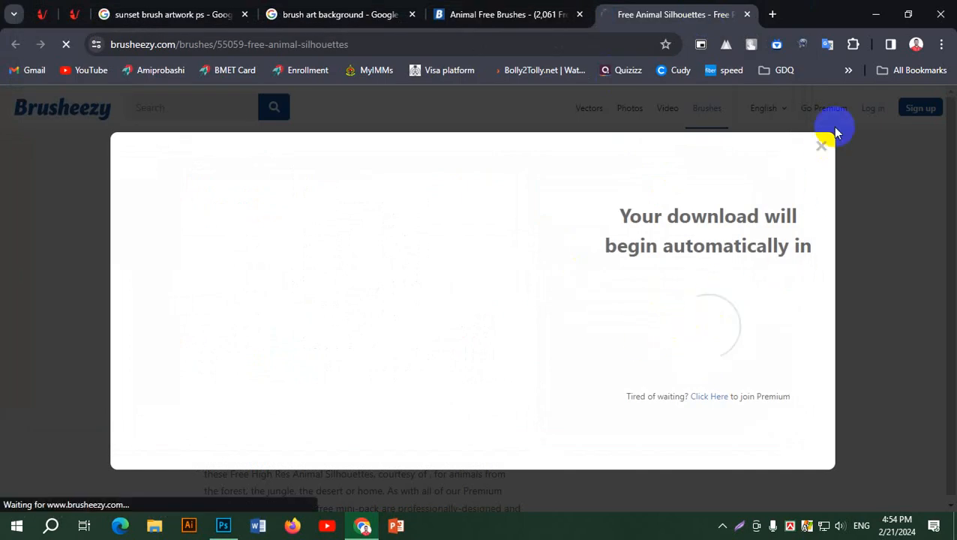
Check the recent downloads, and close the Free Animal Silhouettes tab to return to the animal brush results
{"action": "left_click", "coordinate": [864, 44]}
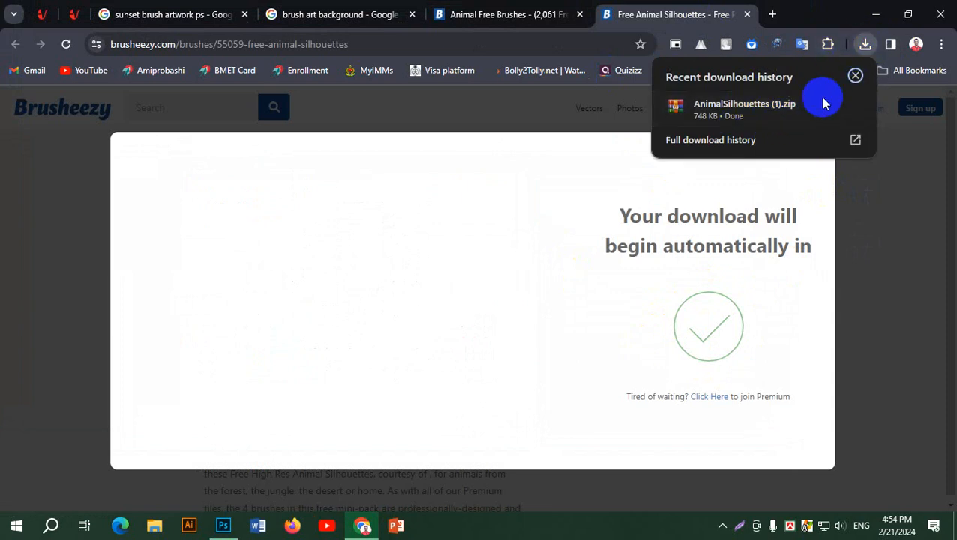
{"action": "middle_click", "coordinate": [696, 14]}
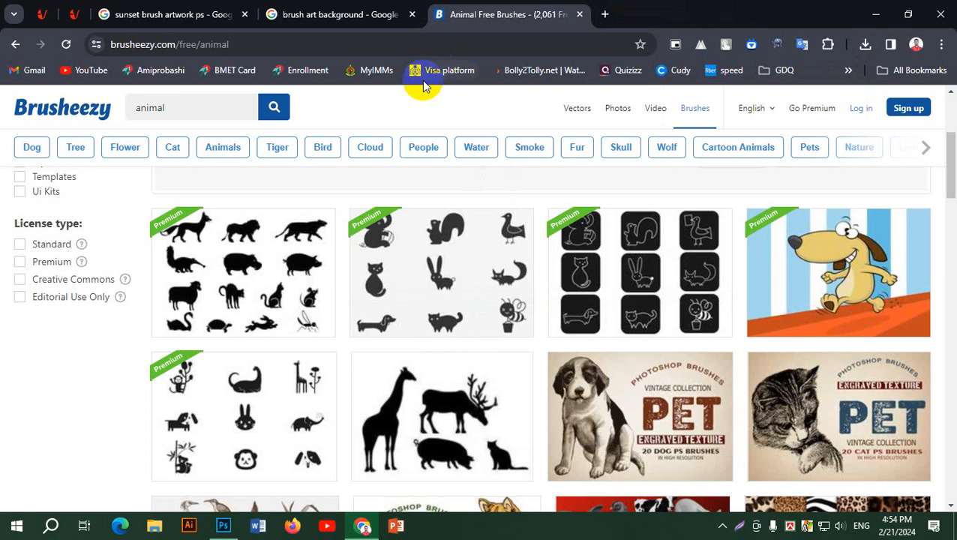
{"action": "scroll", "coordinate": [517, 314], "scroll_direction": "down", "scroll_amount": 3}
{"action": "scroll", "coordinate": [523, 315], "scroll_direction": "down", "scroll_amount": 3}
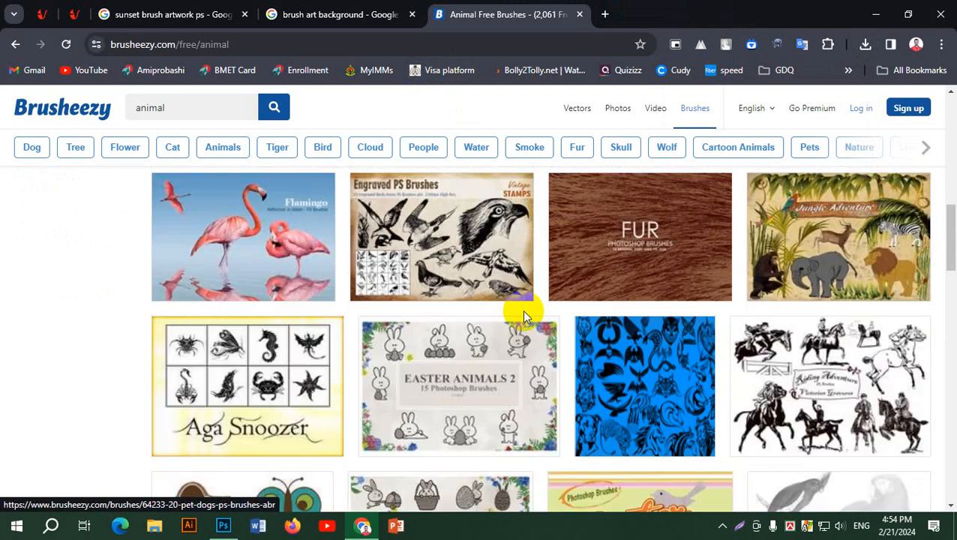
{"action": "scroll", "coordinate": [523, 311], "scroll_direction": "down", "scroll_amount": 3}
{"action": "scroll", "coordinate": [629, 315], "scroll_direction": "up", "scroll_amount": 15}
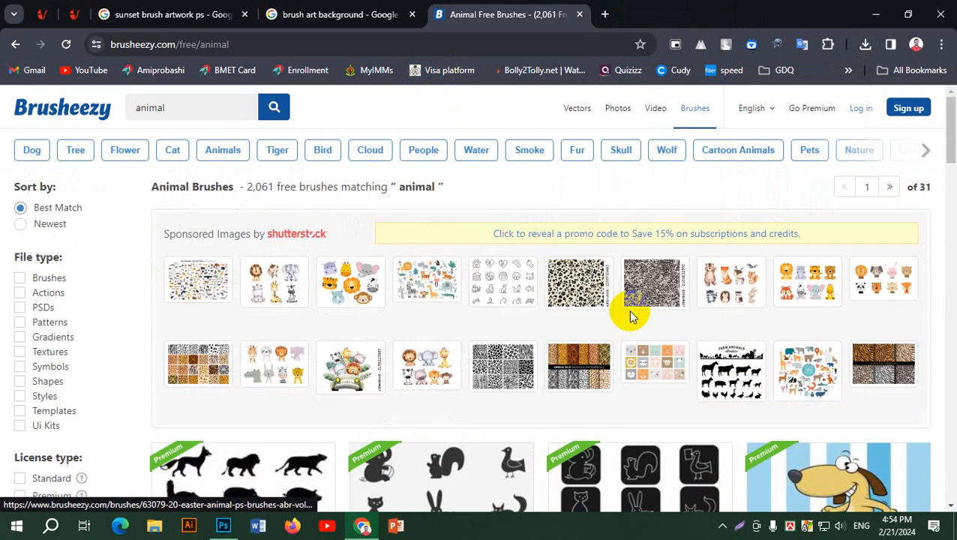
Try searching Brusheezy for "grush" and "gruss"
{"action": "double_click", "coordinate": [217, 105]}
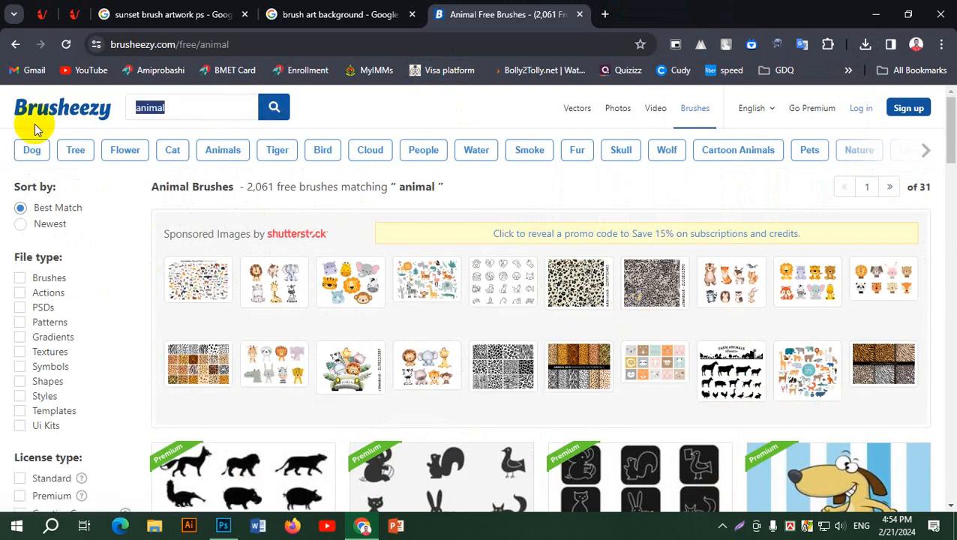
{"action": "type", "text": "grush"}
{"action": "key", "text": "Return"}
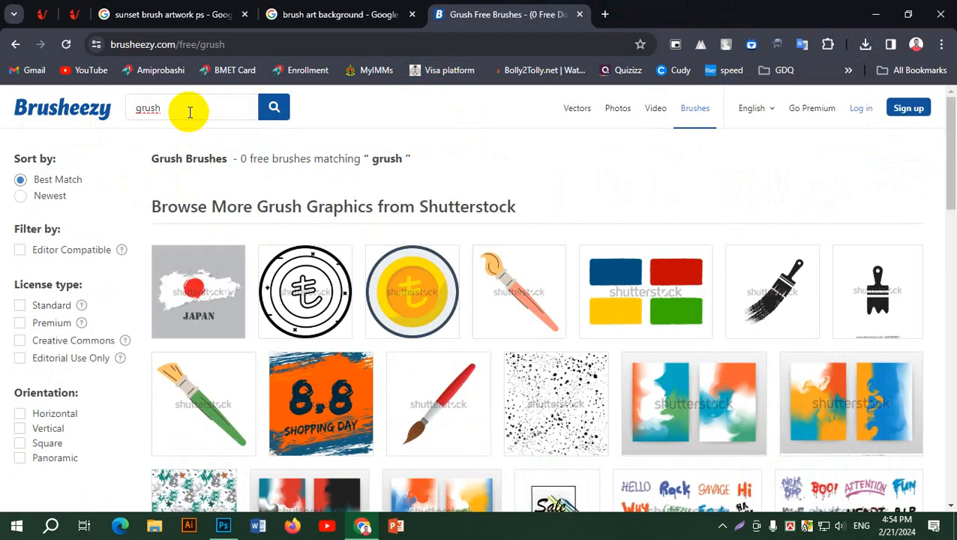
{"action": "key", "text": "BackSpace"}
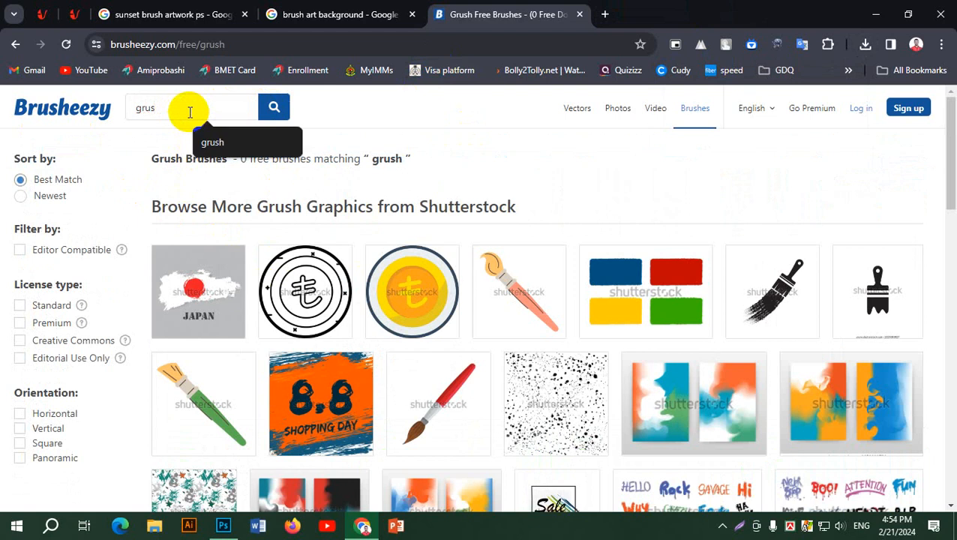
{"action": "type", "text": "s"}
{"action": "key", "text": "Return"}
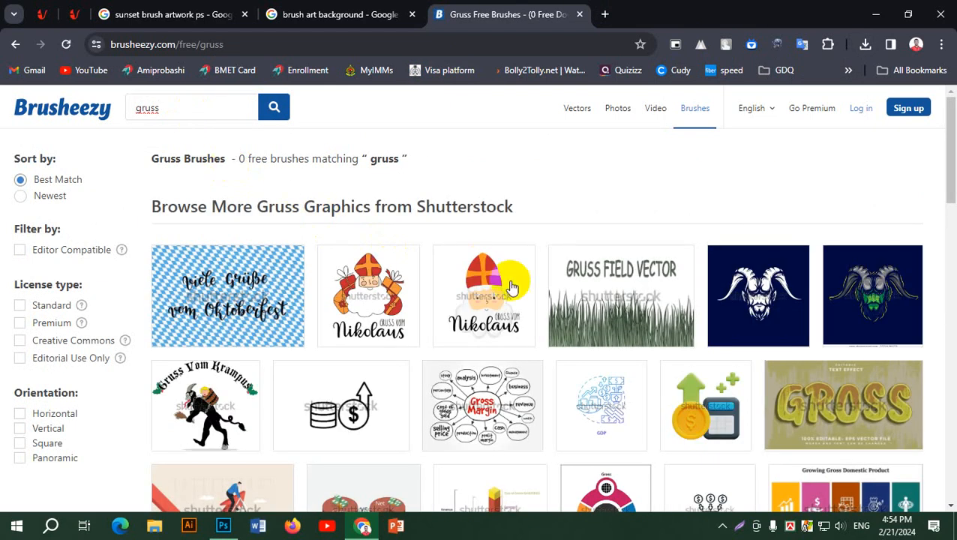
{"action": "scroll", "coordinate": [512, 277], "scroll_direction": "down", "scroll_amount": 3}
{"action": "scroll", "coordinate": [512, 287], "scroll_direction": "up", "scroll_amount": 3}
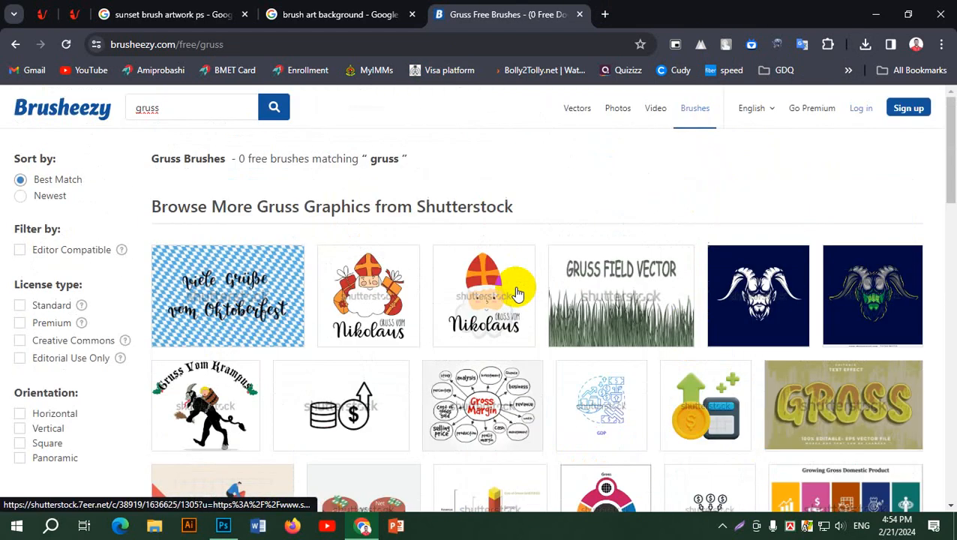
Correct the search term to "grass", run the search and skim the grass brush results
{"action": "left_click", "coordinate": [148, 109]}
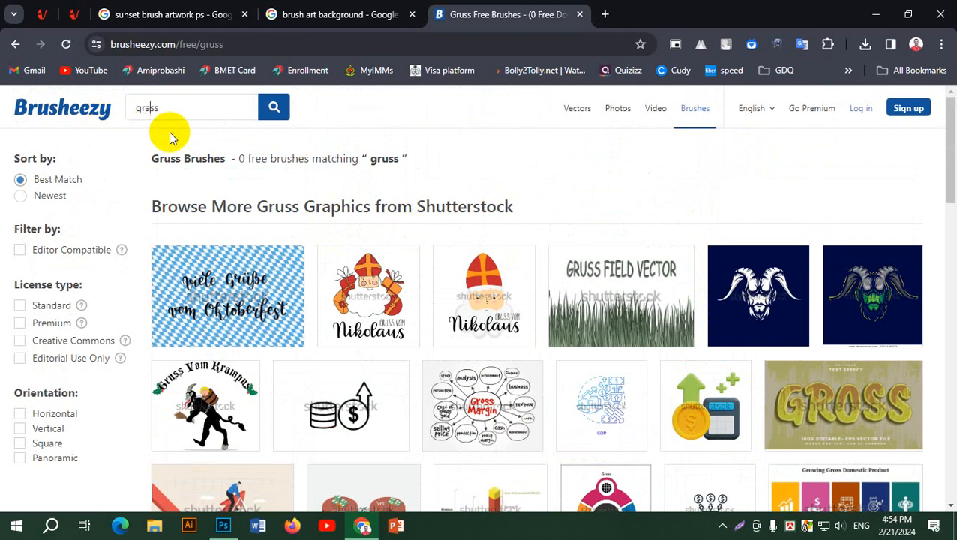
{"action": "key", "text": "Return"}
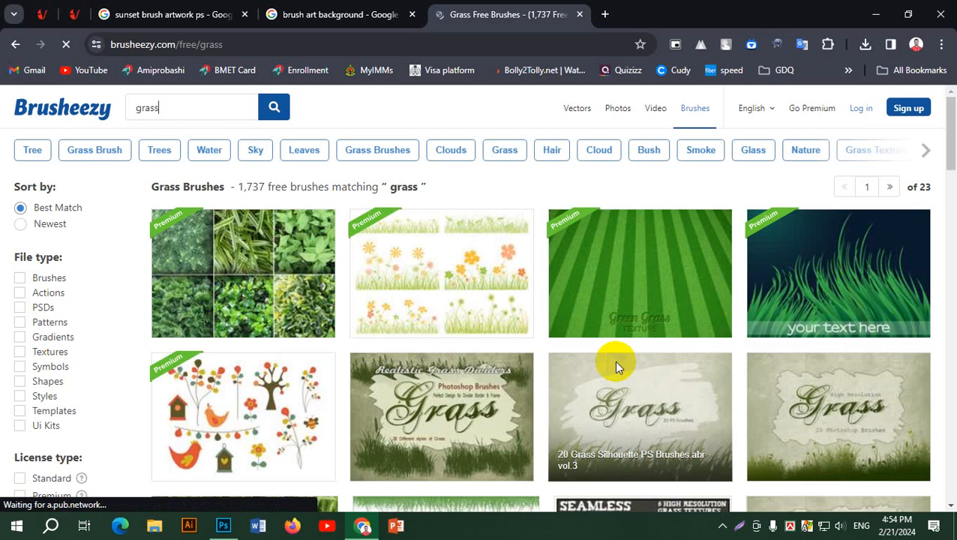
{"action": "scroll", "coordinate": [592, 367], "scroll_direction": "down", "scroll_amount": 3}
{"action": "scroll", "coordinate": [518, 401], "scroll_direction": "down", "scroll_amount": 5}
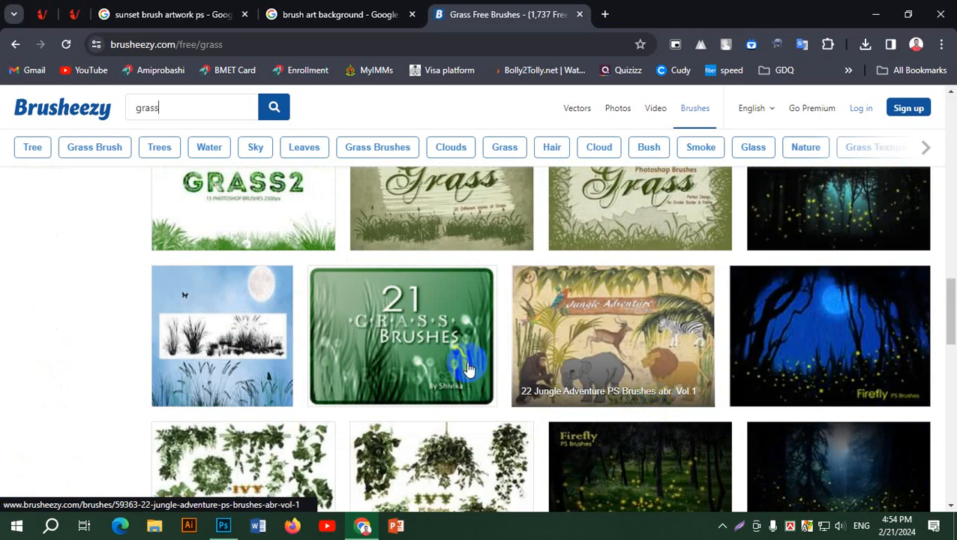
{"action": "scroll", "coordinate": [488, 375], "scroll_direction": "up", "scroll_amount": 10}
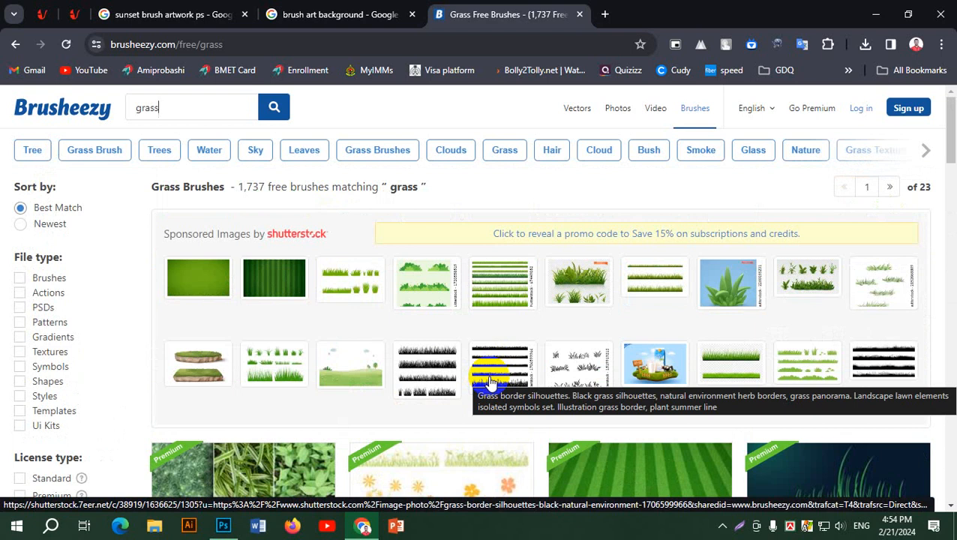
Open the Grass Photoshop Brushes 3 pack from the grass results in a new tab
{"action": "scroll", "coordinate": [489, 383], "scroll_direction": "down", "scroll_amount": 6}
{"action": "scroll", "coordinate": [540, 380], "scroll_direction": "down", "scroll_amount": 2}
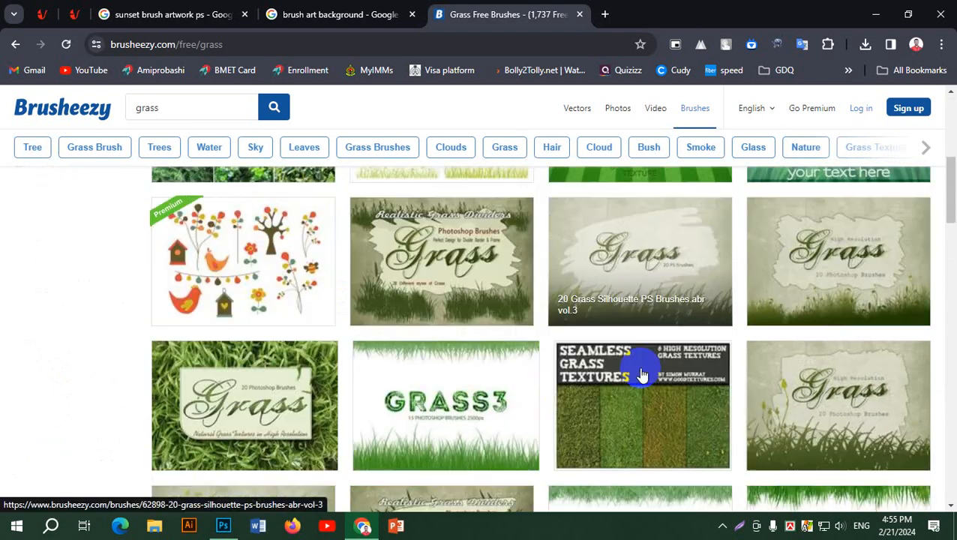
{"action": "scroll", "coordinate": [642, 375], "scroll_direction": "down", "scroll_amount": 1}
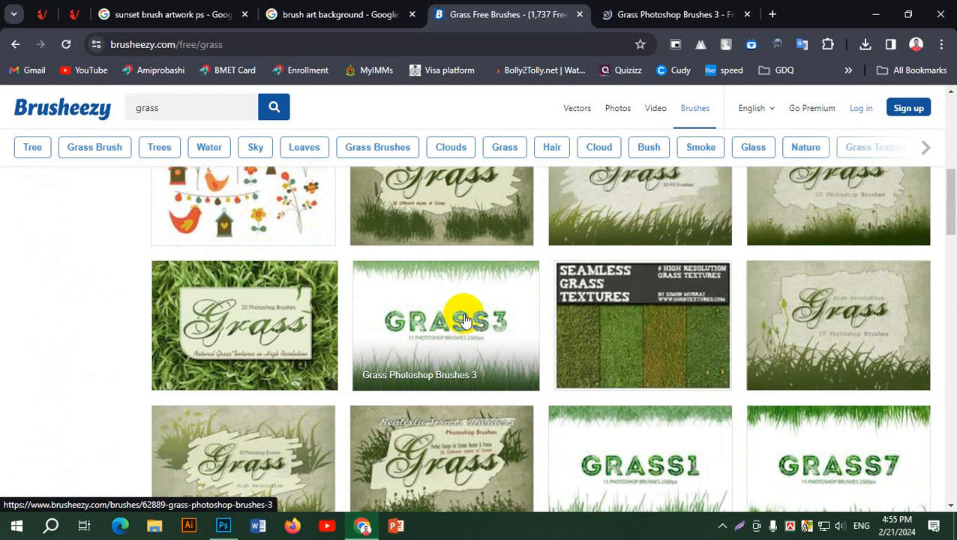
Look through the rest of the first page of grass results and go to the second page
{"action": "scroll", "coordinate": [473, 318], "scroll_direction": "down", "scroll_amount": 3}
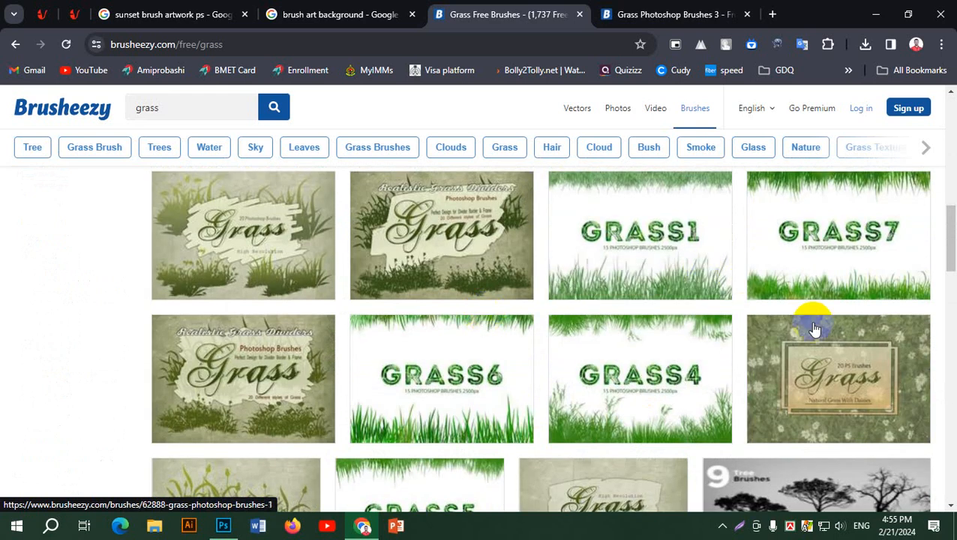
{"action": "scroll", "coordinate": [668, 363], "scroll_direction": "down", "scroll_amount": 10}
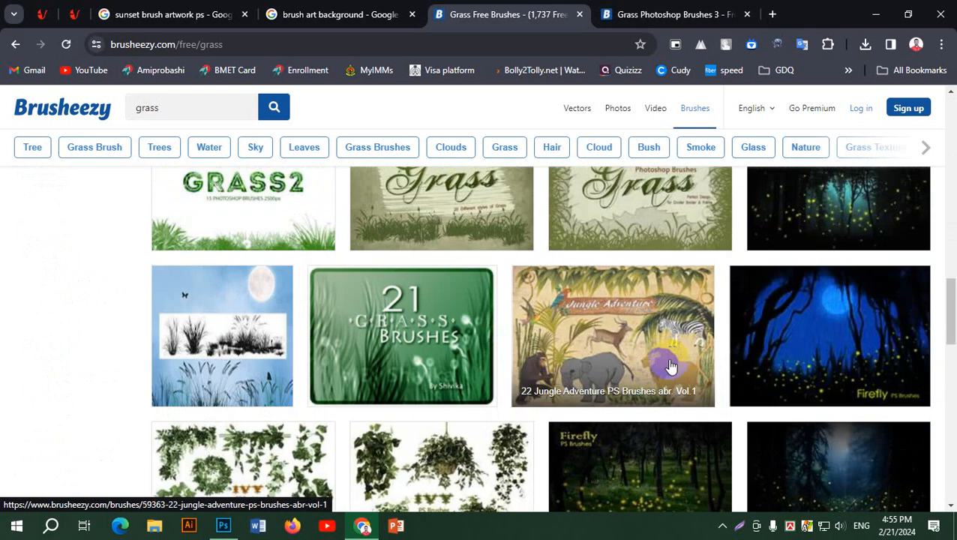
{"action": "scroll", "coordinate": [670, 365], "scroll_direction": "up", "scroll_amount": 3}
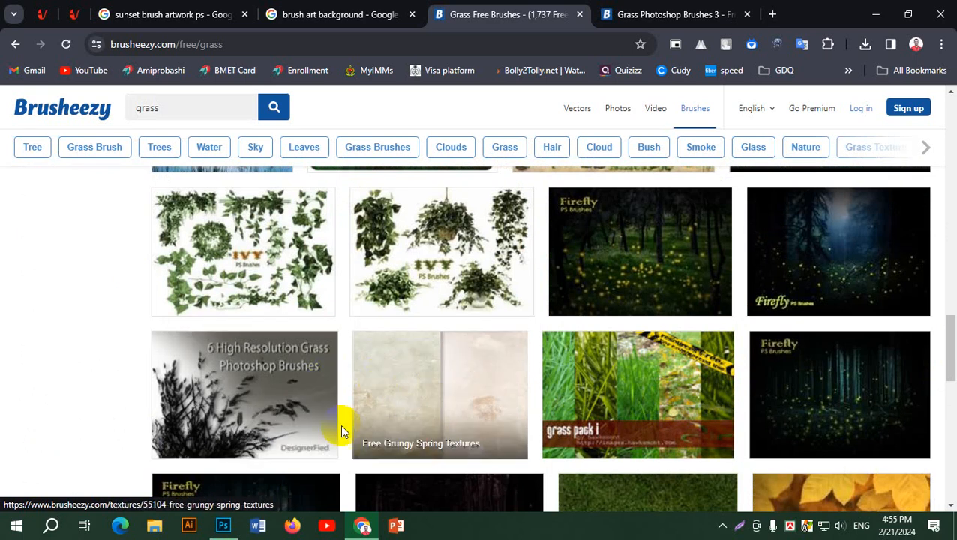
{"action": "scroll", "coordinate": [280, 469], "scroll_direction": "down", "scroll_amount": 15}
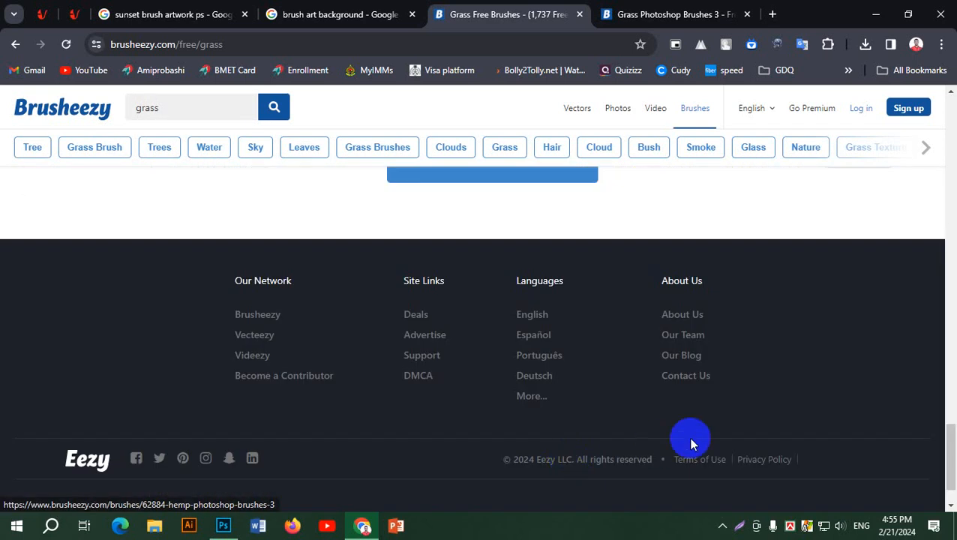
{"action": "scroll", "coordinate": [717, 380], "scroll_direction": "up", "scroll_amount": 5}
{"action": "scroll", "coordinate": [871, 348], "scroll_direction": "down", "scroll_amount": 3}
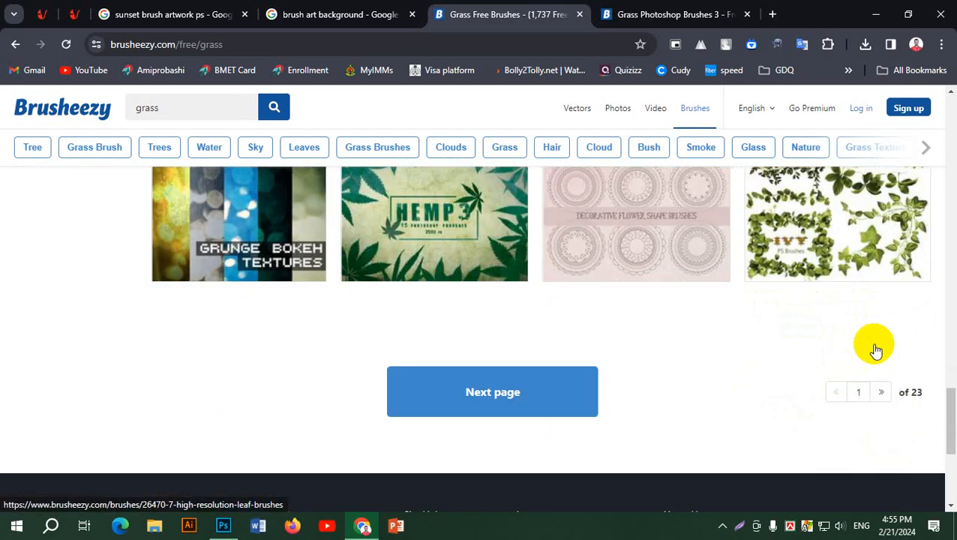
{"action": "left_click", "coordinate": [570, 409]}
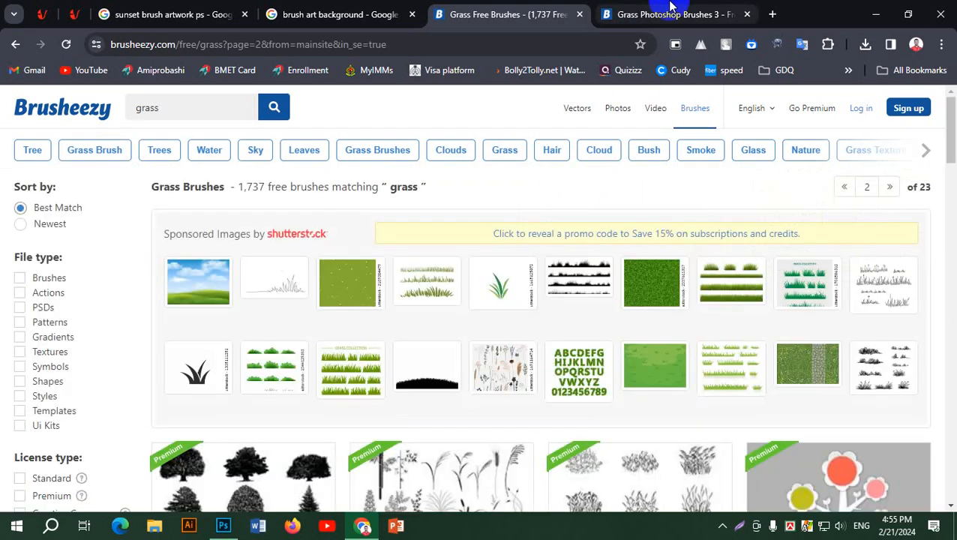
Download the free Grass Photoshop Brushes 3 pack, check the recent downloads and dismiss the download pop-up
{"action": "left_click", "coordinate": [667, 7]}
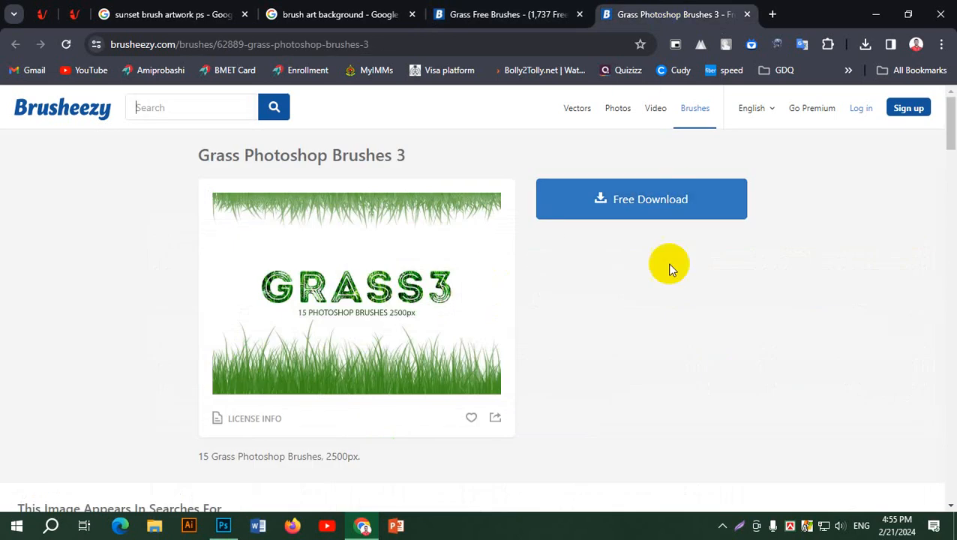
{"action": "left_click", "coordinate": [685, 206]}
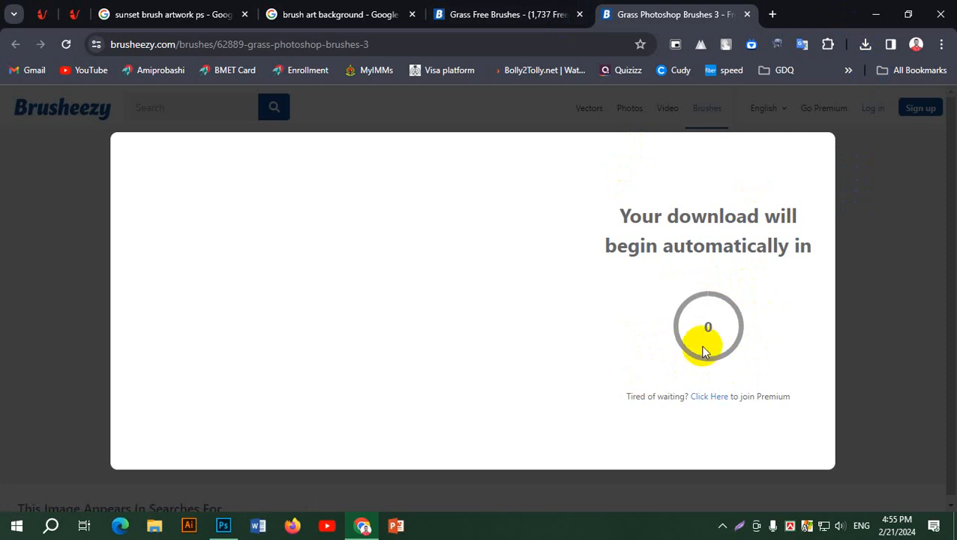
{"action": "left_click", "coordinate": [865, 45]}
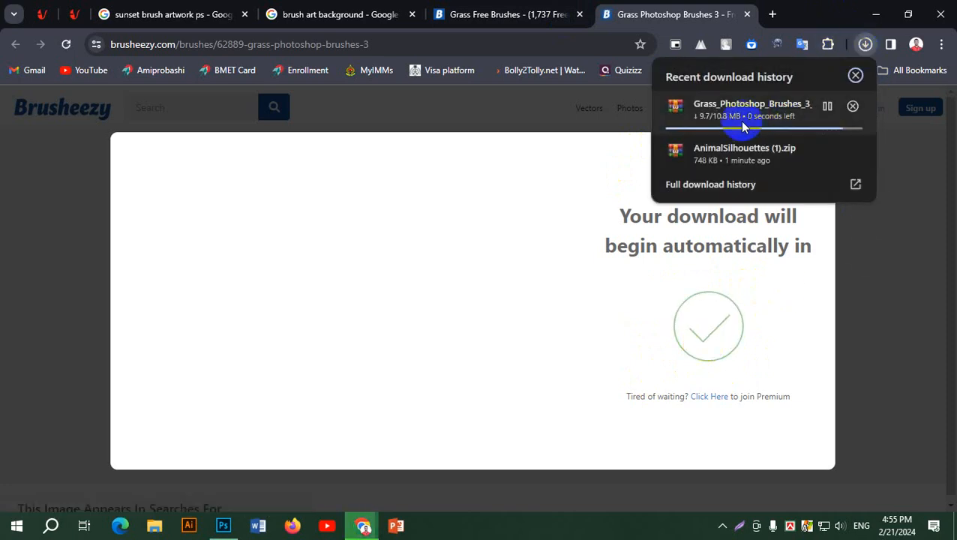
{"action": "left_click", "coordinate": [665, 6]}
{"action": "left_click", "coordinate": [820, 148]}
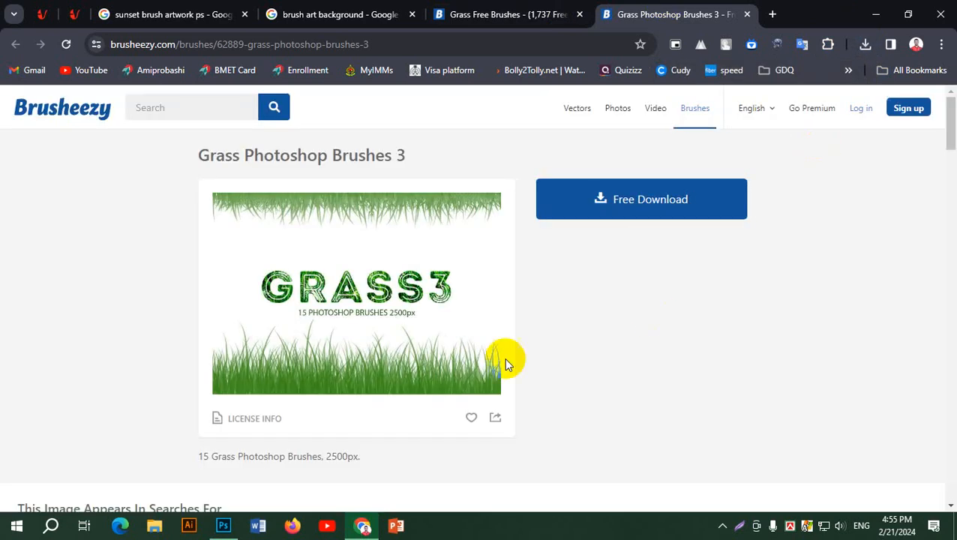
Look through the related brush packs further down the Grass Photoshop Brushes 3 page
{"action": "scroll", "coordinate": [504, 360], "scroll_direction": "down", "scroll_amount": 10}
{"action": "scroll", "coordinate": [504, 363], "scroll_direction": "down", "scroll_amount": 4}
{"action": "scroll", "coordinate": [504, 363], "scroll_direction": "up", "scroll_amount": 12}
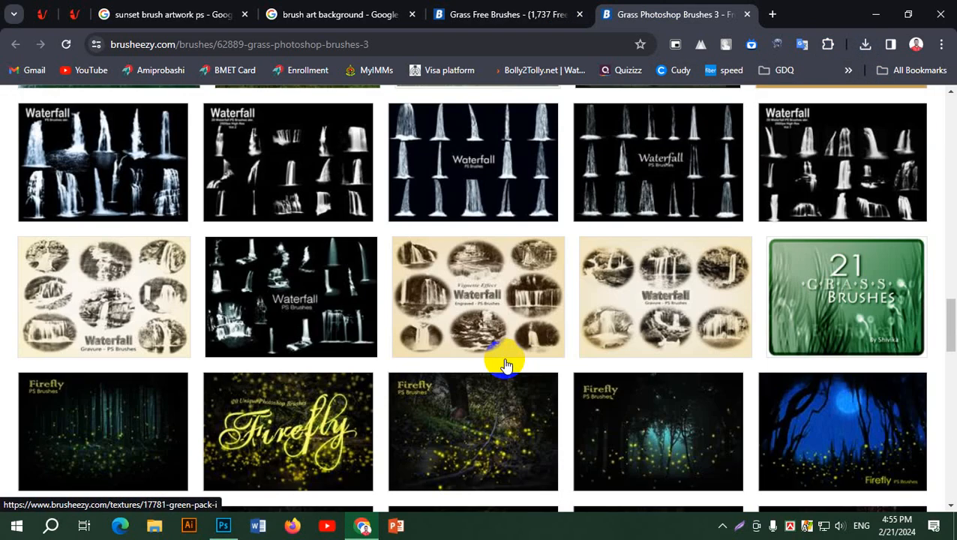
{"action": "scroll", "coordinate": [503, 361], "scroll_direction": "up", "scroll_amount": 6}
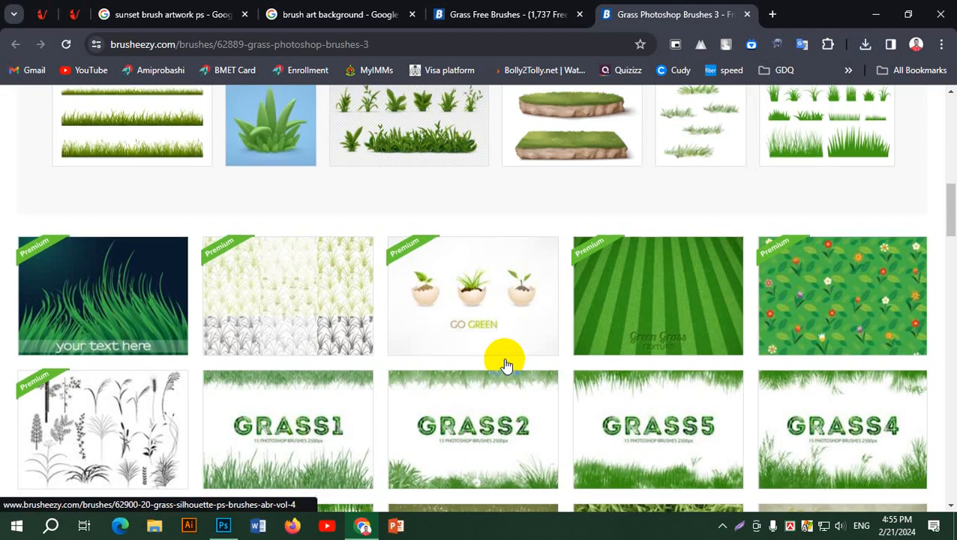
Open the Grass Brushes pack from the second page of grass results in a new tab and start its free download
{"action": "left_click", "coordinate": [501, 9]}
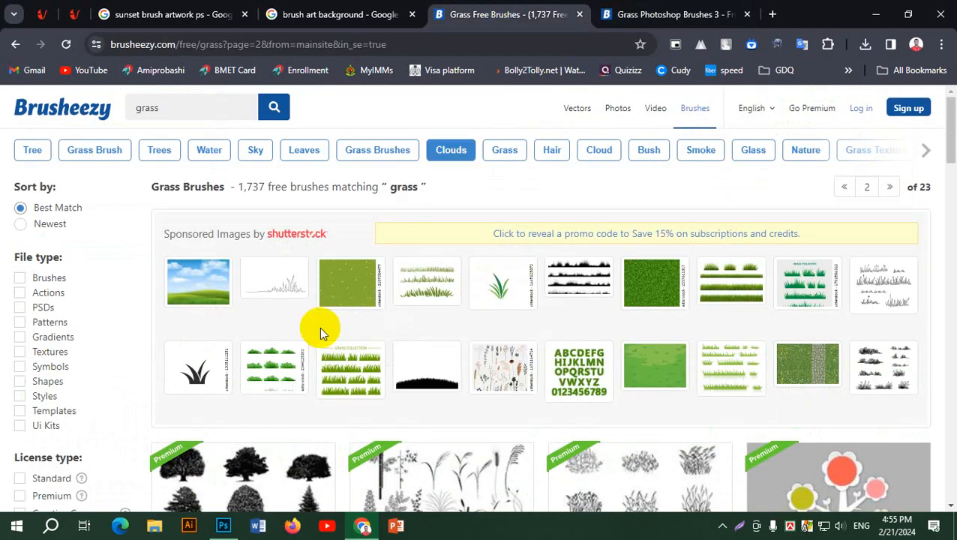
{"action": "scroll", "coordinate": [406, 342], "scroll_direction": "down", "scroll_amount": 3}
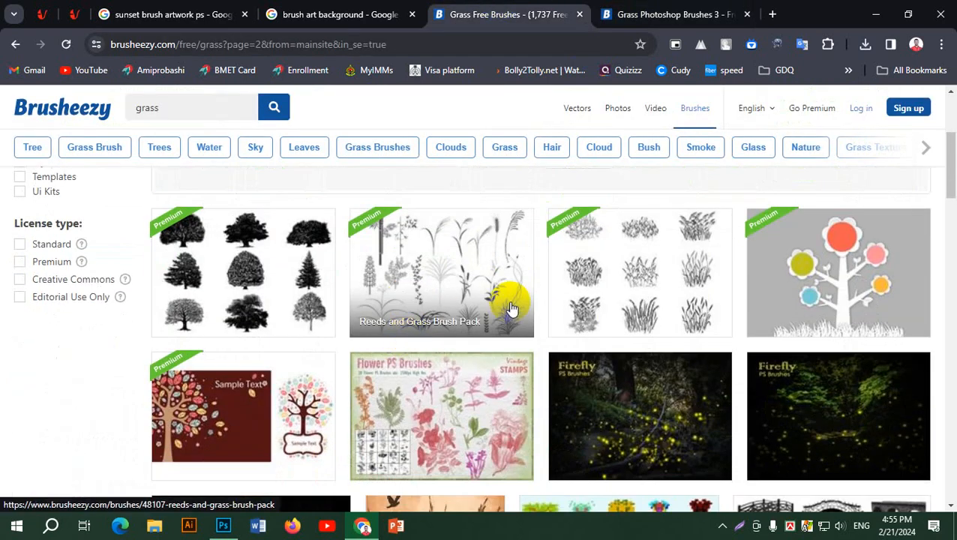
{"action": "scroll", "coordinate": [641, 343], "scroll_direction": "down", "scroll_amount": 3}
{"action": "scroll", "coordinate": [644, 341], "scroll_direction": "down", "scroll_amount": 3}
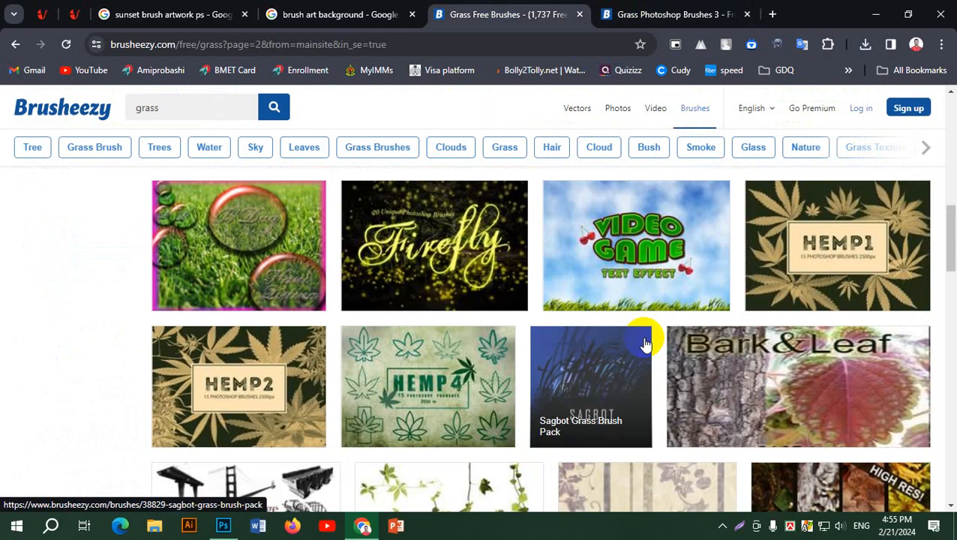
{"action": "scroll", "coordinate": [641, 333], "scroll_direction": "up", "scroll_amount": 3}
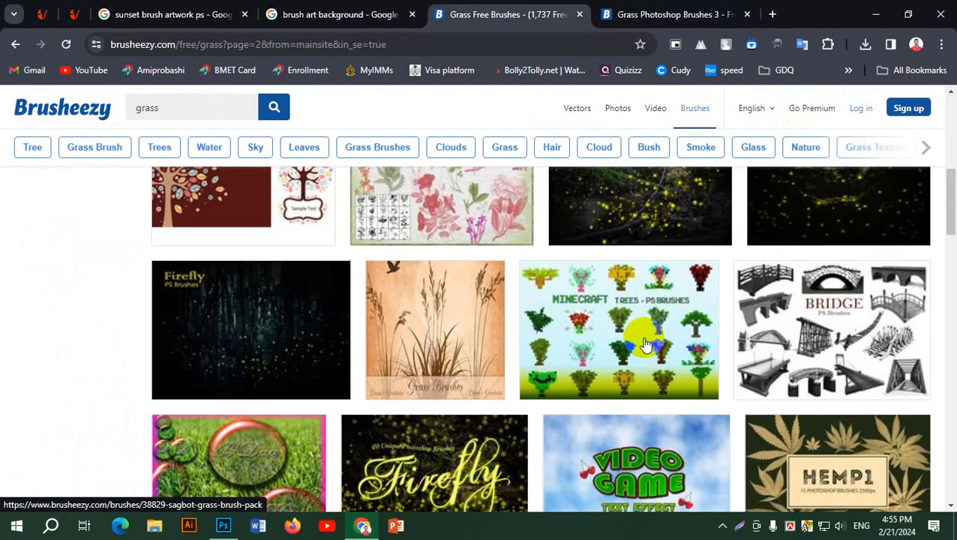
{"action": "middle_click", "coordinate": [446, 328]}
{"action": "left_click", "coordinate": [669, 13]}
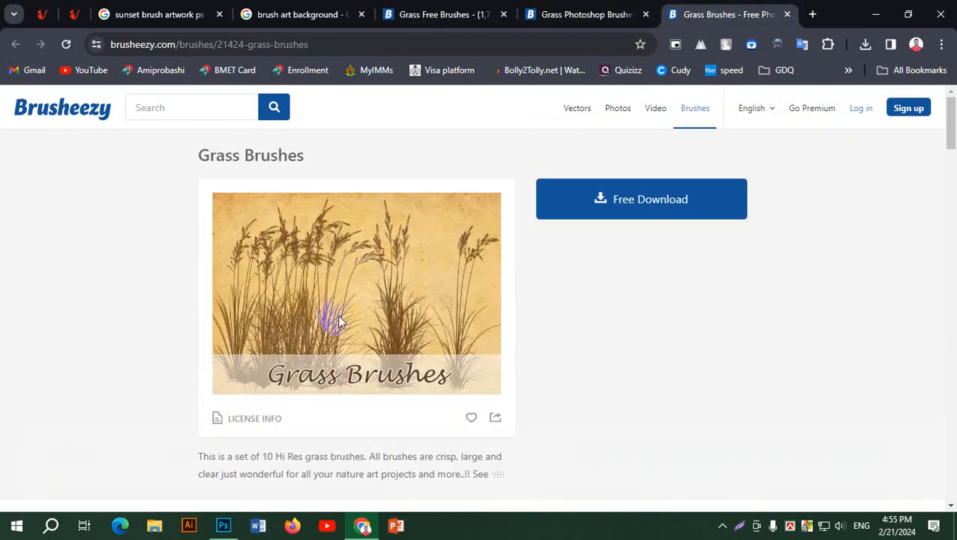
{"action": "left_click", "coordinate": [697, 201]}
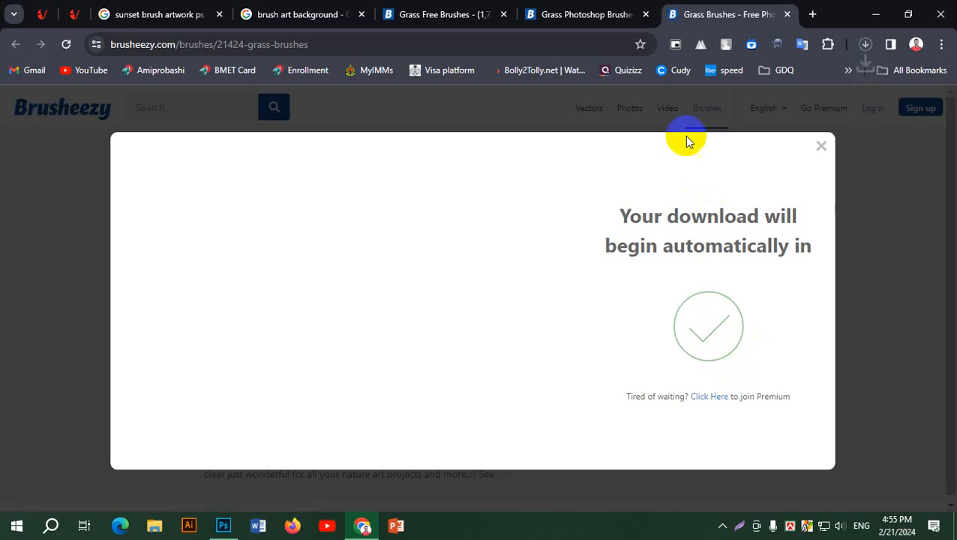
Open the bookmarked Cudy router page in a new tab and view its Devices status details
{"action": "left_click", "coordinate": [813, 14]}
{"action": "left_click", "coordinate": [684, 70]}
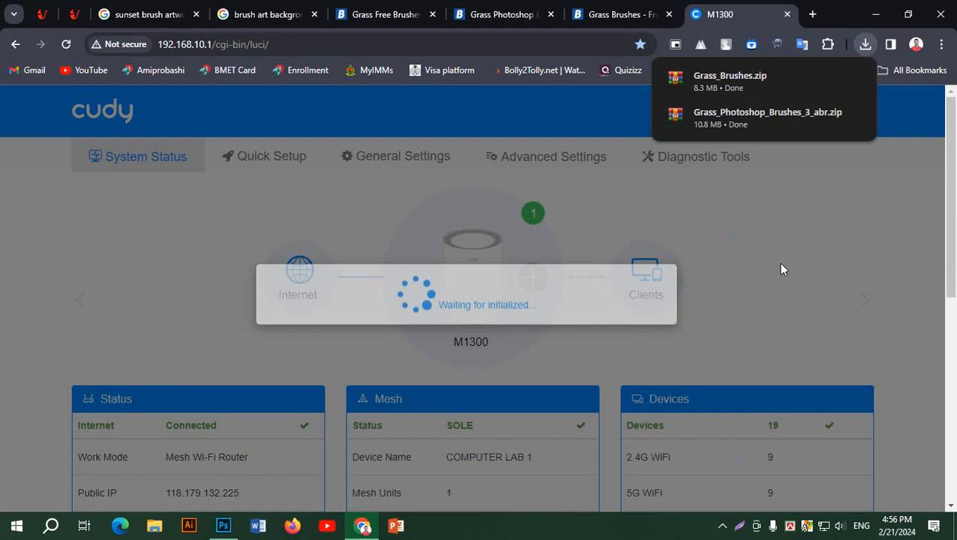
{"action": "scroll", "coordinate": [777, 262], "scroll_direction": "down", "scroll_amount": 3}
{"action": "left_click", "coordinate": [663, 296]}
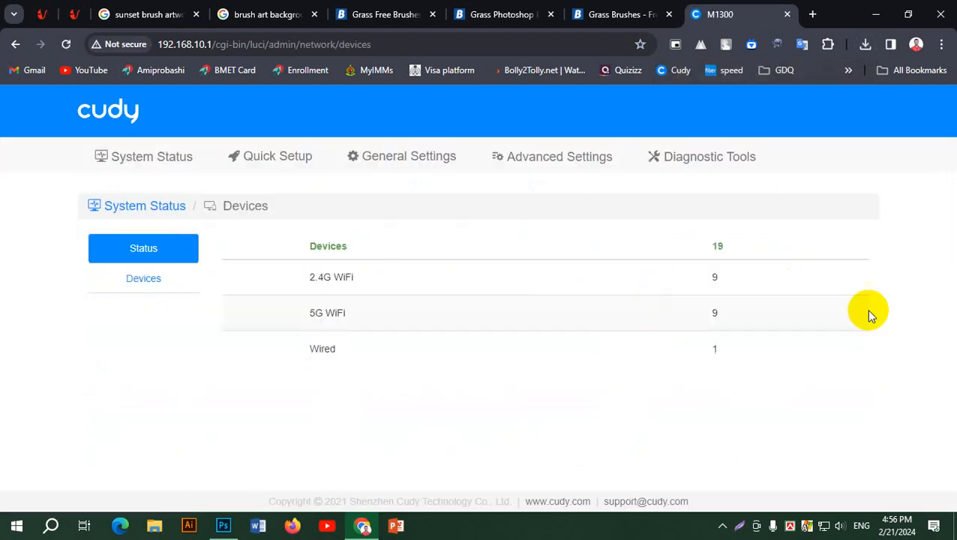
Look through the router's full list of connected devices and close the router page
{"action": "left_click", "coordinate": [160, 285]}
{"action": "scroll", "coordinate": [840, 285], "scroll_direction": "down", "scroll_amount": 9}
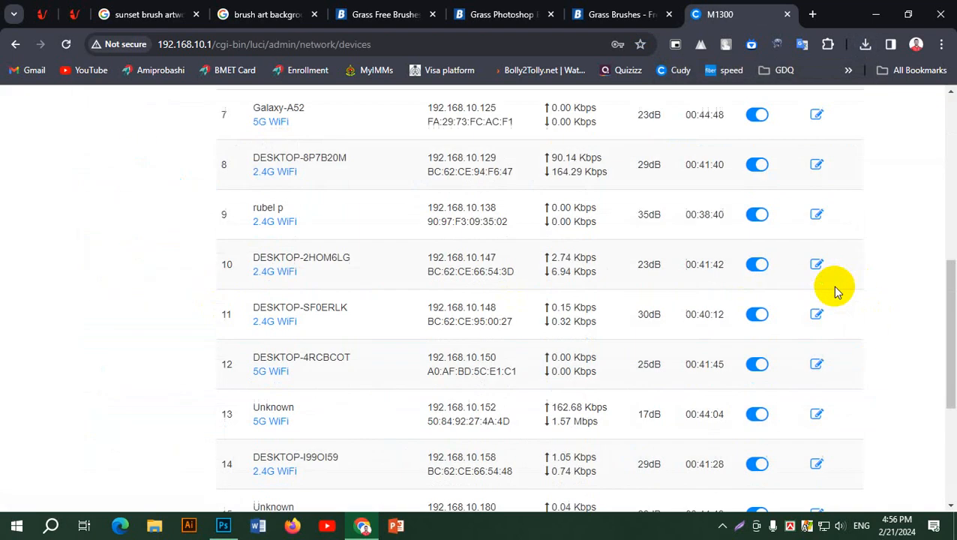
{"action": "scroll", "coordinate": [836, 293], "scroll_direction": "up", "scroll_amount": 8}
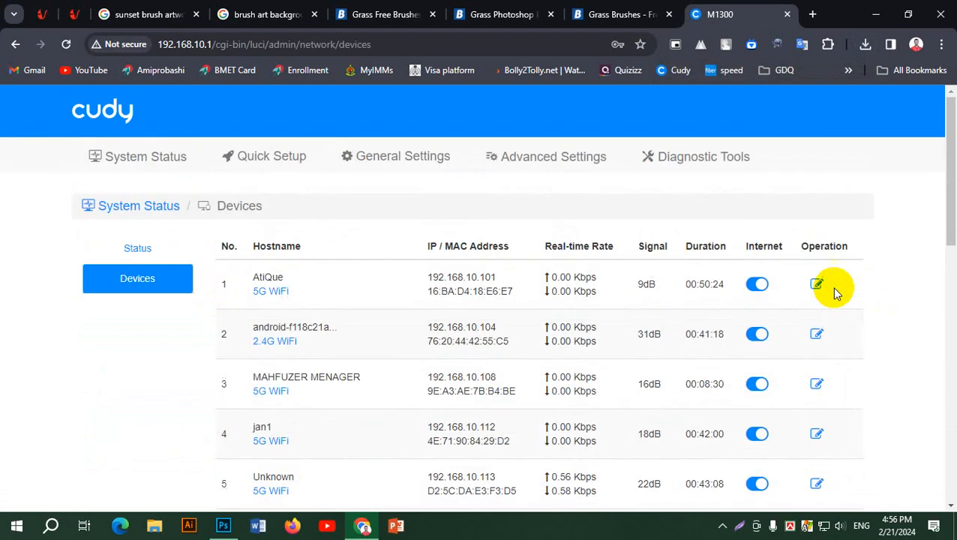
{"action": "scroll", "coordinate": [836, 293], "scroll_direction": "down", "scroll_amount": 8}
{"action": "scroll", "coordinate": [834, 288], "scroll_direction": "up", "scroll_amount": 10}
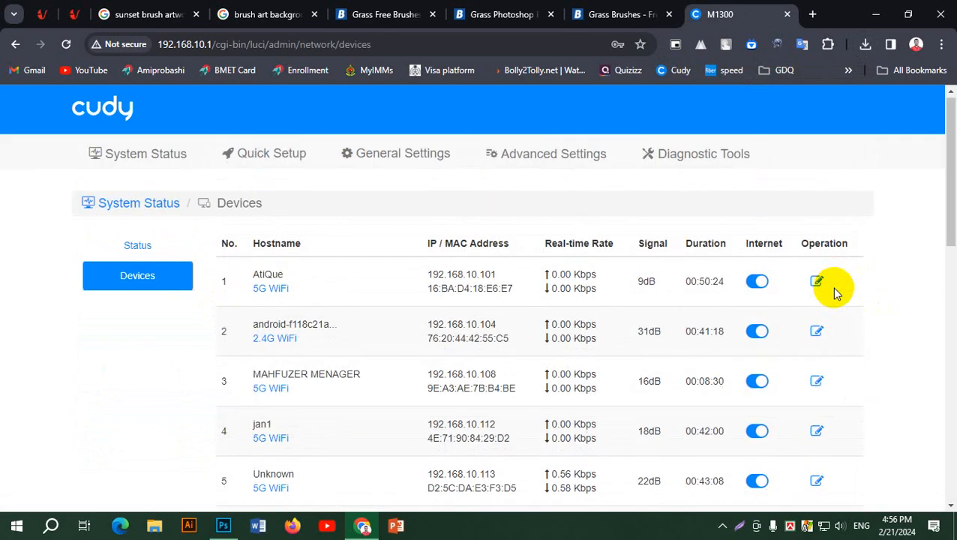
{"action": "scroll", "coordinate": [834, 288], "scroll_direction": "down", "scroll_amount": 10}
{"action": "scroll", "coordinate": [835, 292], "scroll_direction": "up", "scroll_amount": 10}
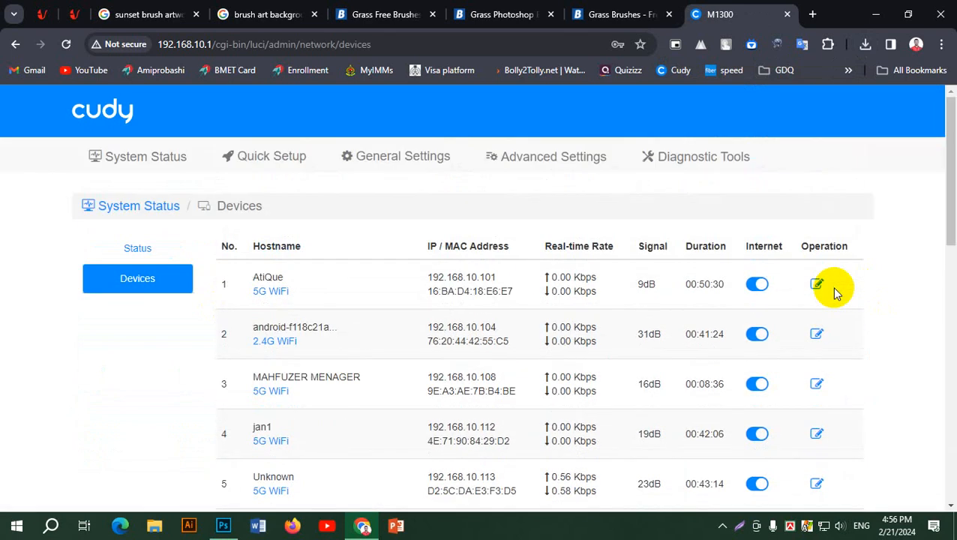
{"action": "scroll", "coordinate": [835, 293], "scroll_direction": "down", "scroll_amount": 10}
{"action": "scroll", "coordinate": [836, 293], "scroll_direction": "up", "scroll_amount": 10}
{"action": "scroll", "coordinate": [836, 292], "scroll_direction": "down", "scroll_amount": 10}
{"action": "left_click", "coordinate": [787, 14]}
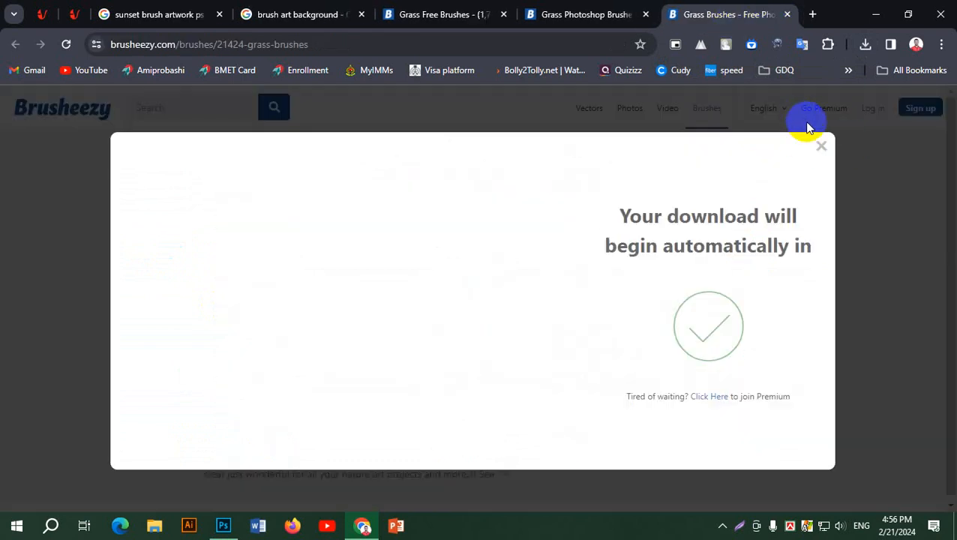
Dismiss the download pop-up on the Grass Brushes page and look through its related brush packs
{"action": "left_click", "coordinate": [822, 145]}
{"action": "scroll", "coordinate": [710, 284], "scroll_direction": "down", "scroll_amount": 10}
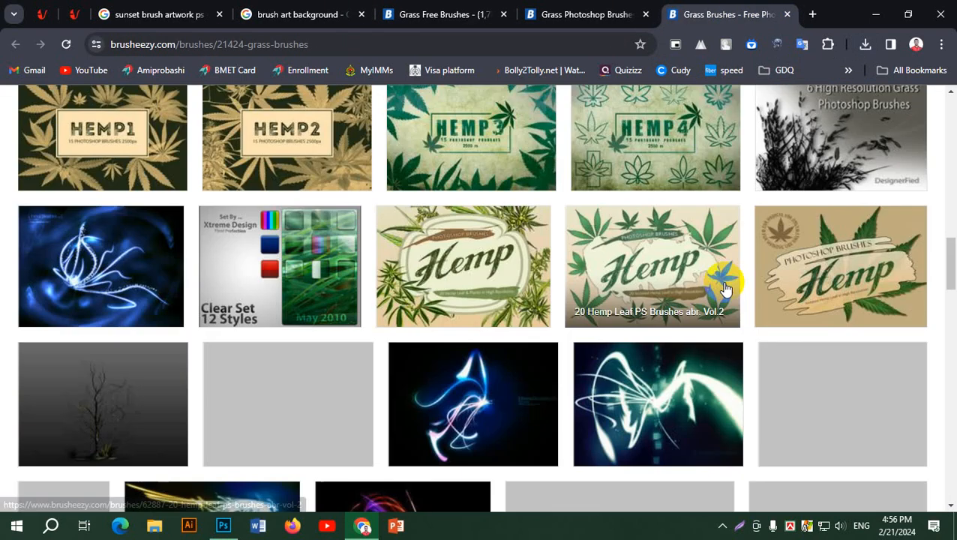
{"action": "scroll", "coordinate": [725, 289], "scroll_direction": "up", "scroll_amount": 10}
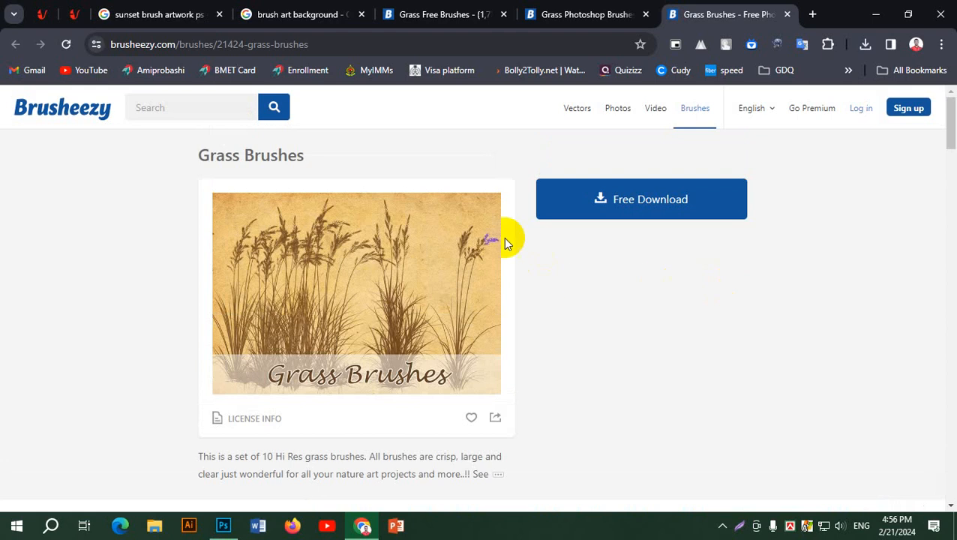
{"action": "left_click", "coordinate": [865, 44]}
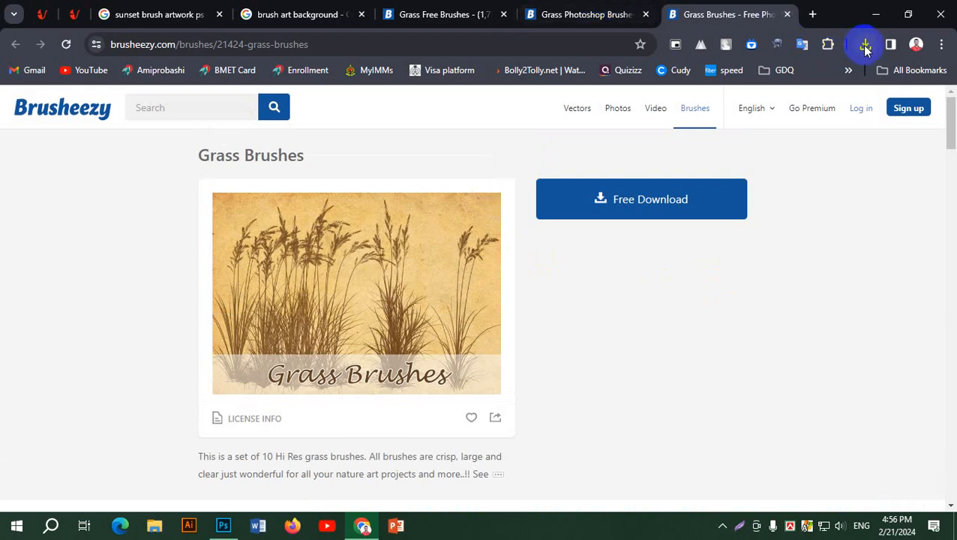
{"action": "left_click", "coordinate": [723, 13]}
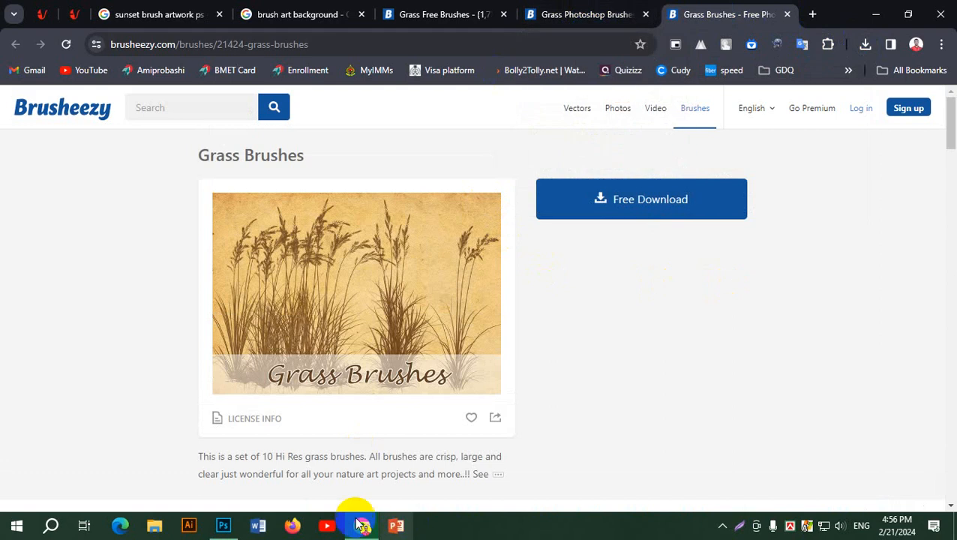
Switch to Photoshop and show the dog brushes in the pets2 group of the brush presets
{"action": "left_click", "coordinate": [223, 528]}
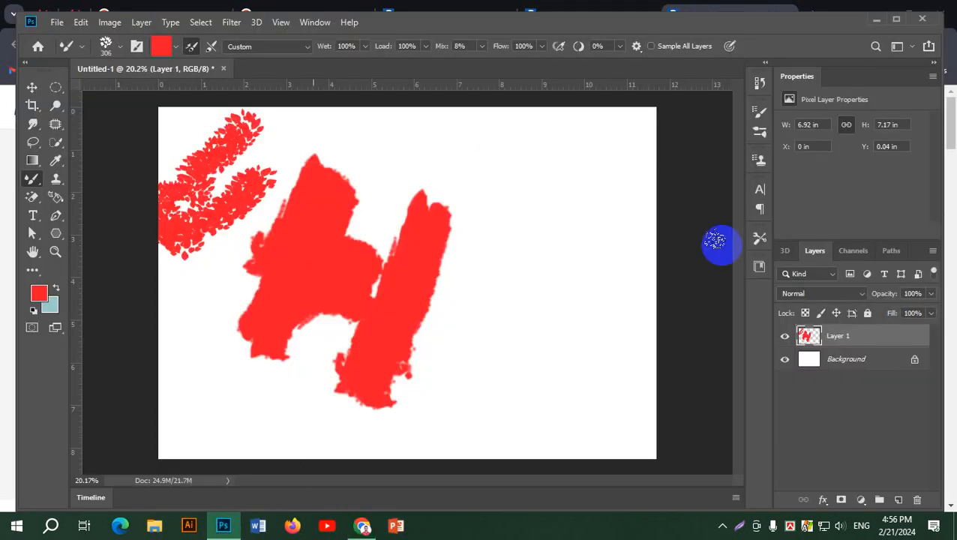
{"action": "left_click", "coordinate": [760, 133]}
{"action": "left_click_drag", "start_coordinate": [738, 266], "coordinate": [742, 412]}
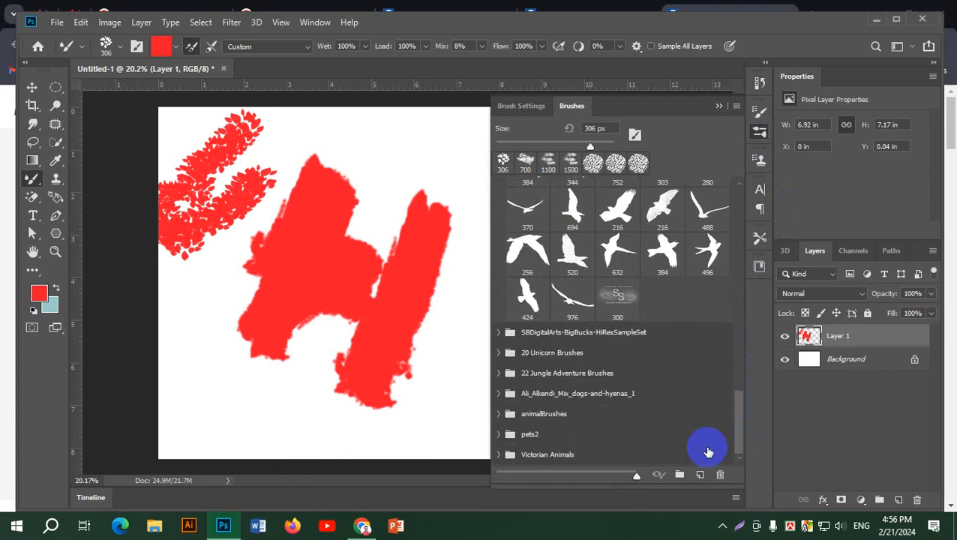
{"action": "left_click", "coordinate": [499, 438]}
{"action": "scroll", "coordinate": [622, 385], "scroll_direction": "down", "scroll_amount": 3}
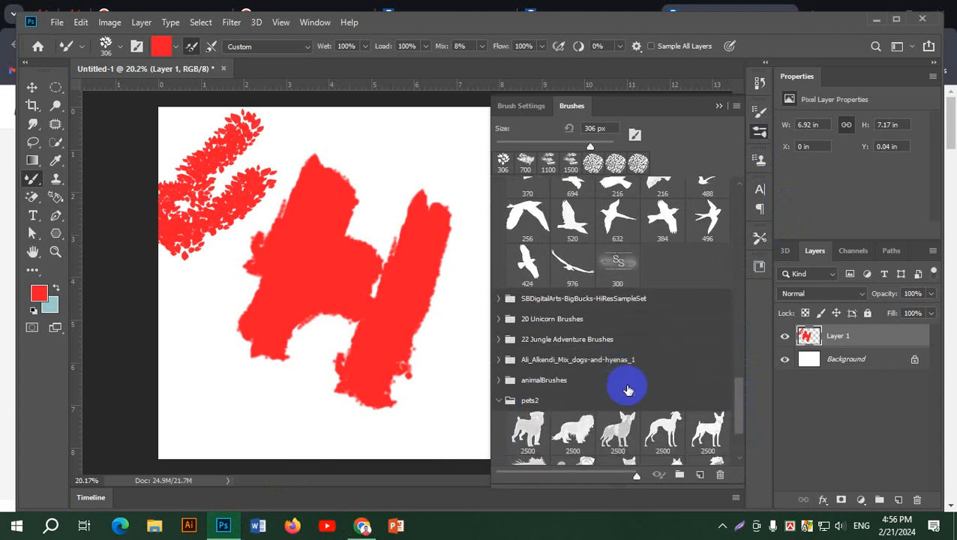
{"action": "scroll", "coordinate": [696, 378], "scroll_direction": "down", "scroll_amount": 1}
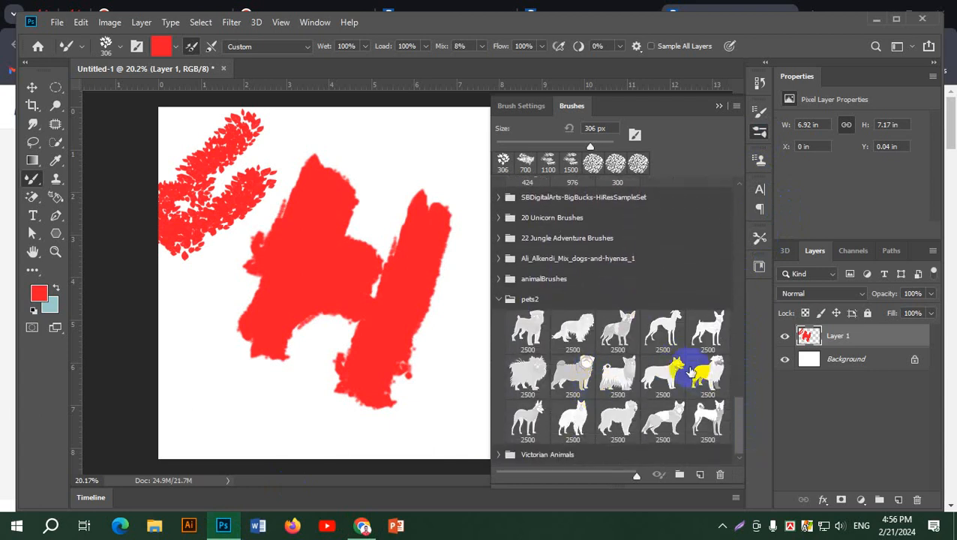
{"action": "scroll", "coordinate": [690, 372], "scroll_direction": "up", "scroll_amount": 6}
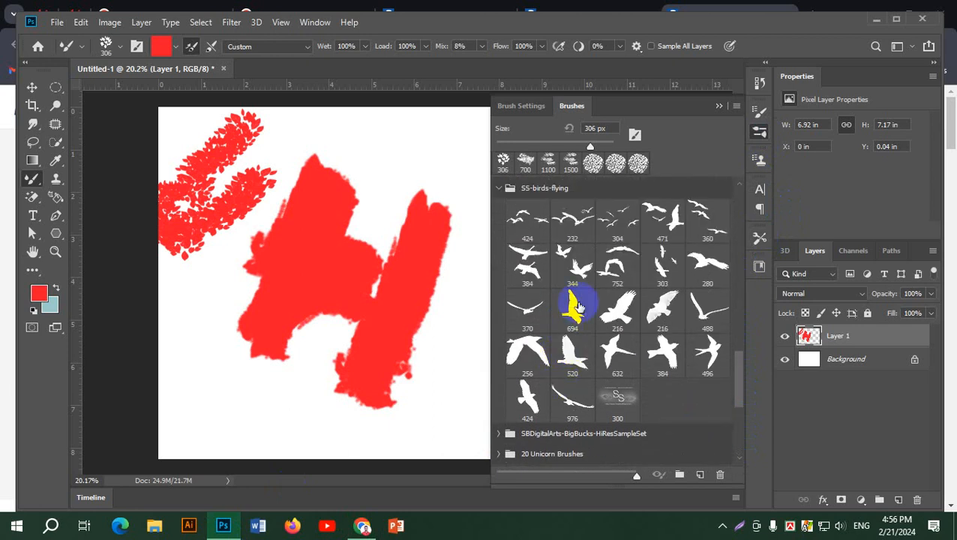
Expand the Grass Photoshop Brushes 4 and Free Rain Photoshop Brushes 1 groups and look through their presets
{"action": "scroll", "coordinate": [576, 307], "scroll_direction": "up", "scroll_amount": 3}
{"action": "left_click", "coordinate": [495, 255]}
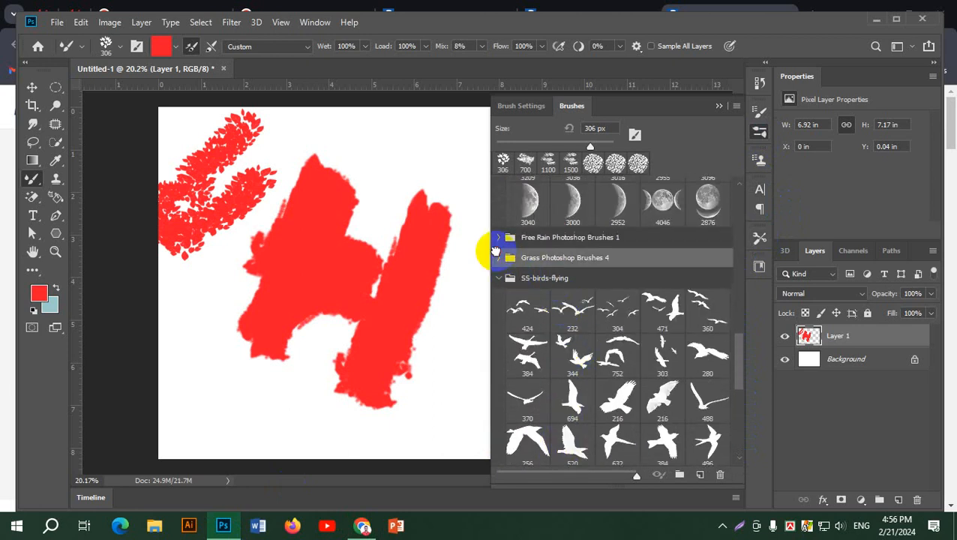
{"action": "left_click", "coordinate": [498, 258]}
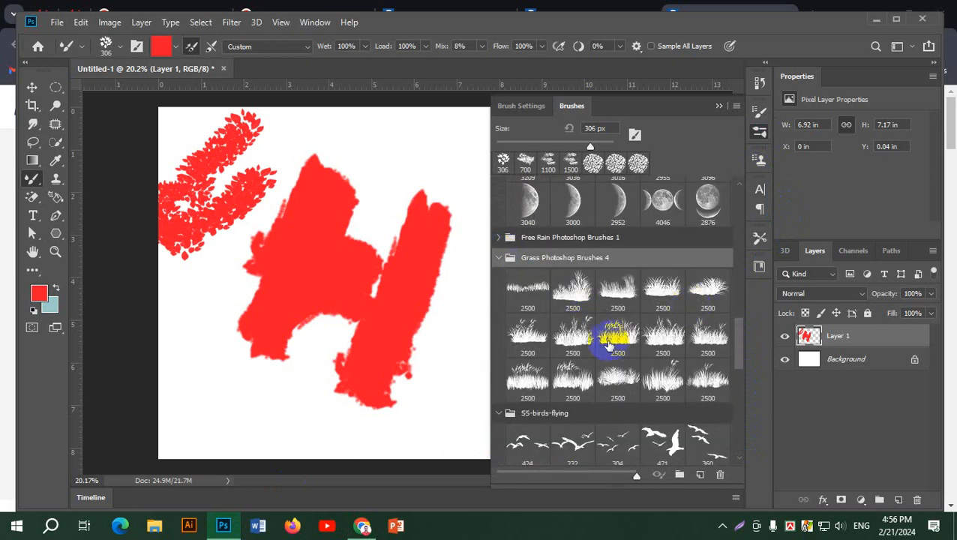
{"action": "scroll", "coordinate": [609, 344], "scroll_direction": "up", "scroll_amount": 2}
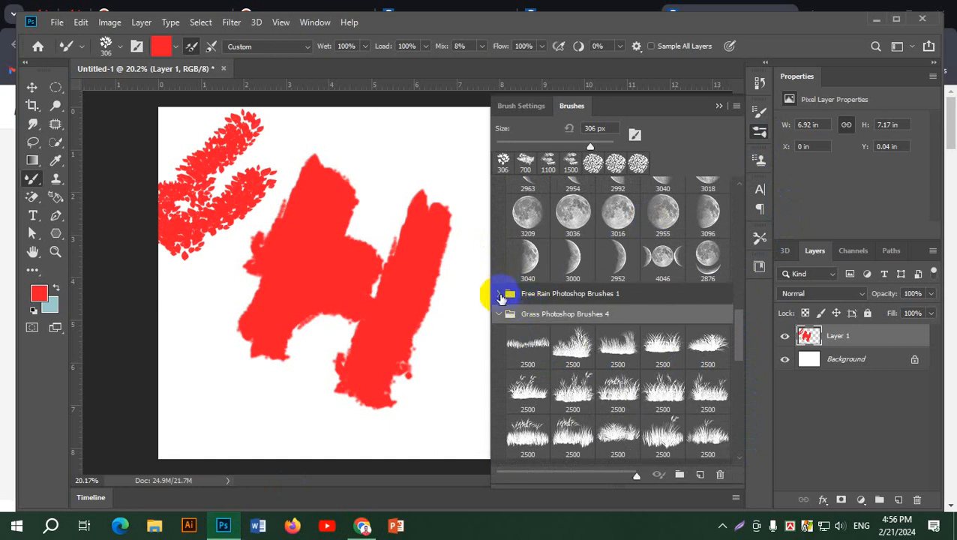
{"action": "left_click", "coordinate": [499, 293]}
{"action": "scroll", "coordinate": [672, 368], "scroll_direction": "down", "scroll_amount": 5}
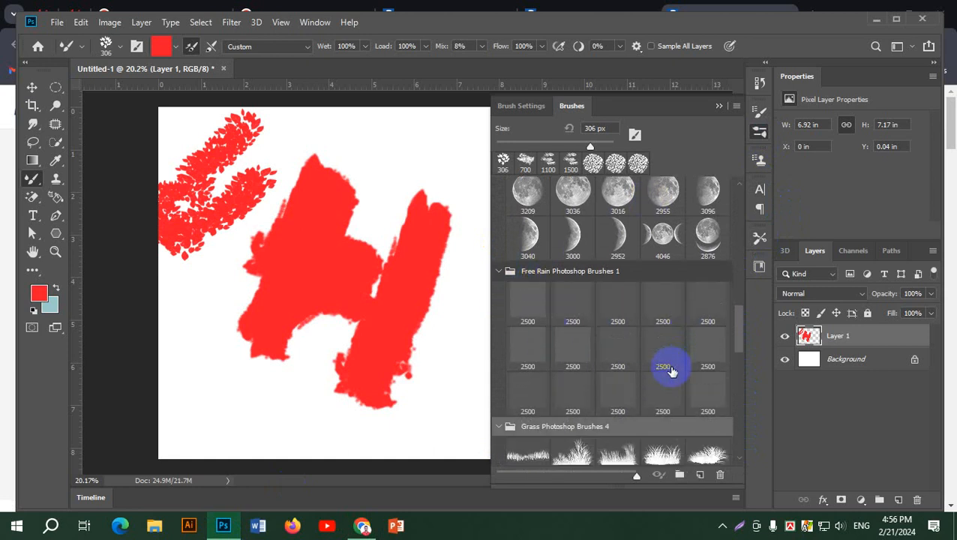
{"action": "scroll", "coordinate": [672, 368], "scroll_direction": "down", "scroll_amount": 10}
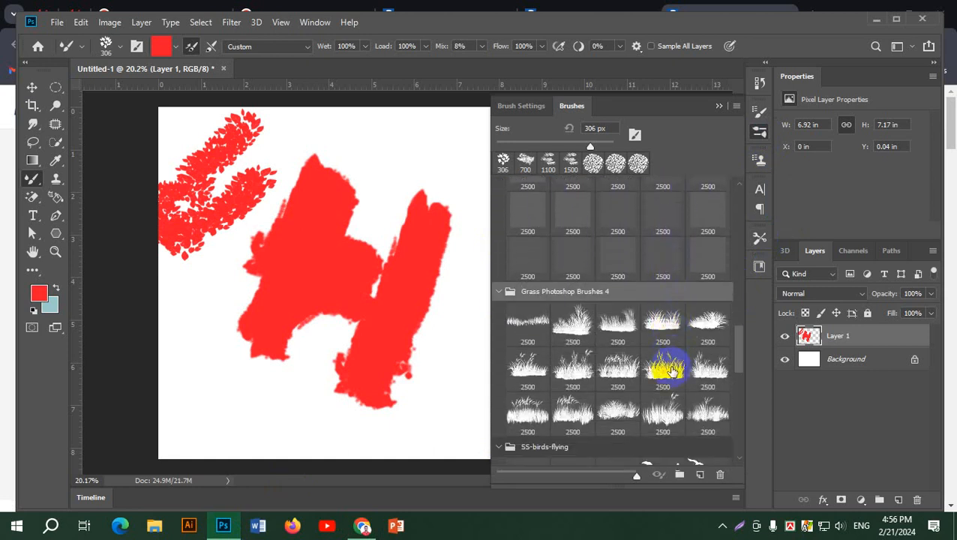
{"action": "scroll", "coordinate": [672, 368], "scroll_direction": "down", "scroll_amount": 10}
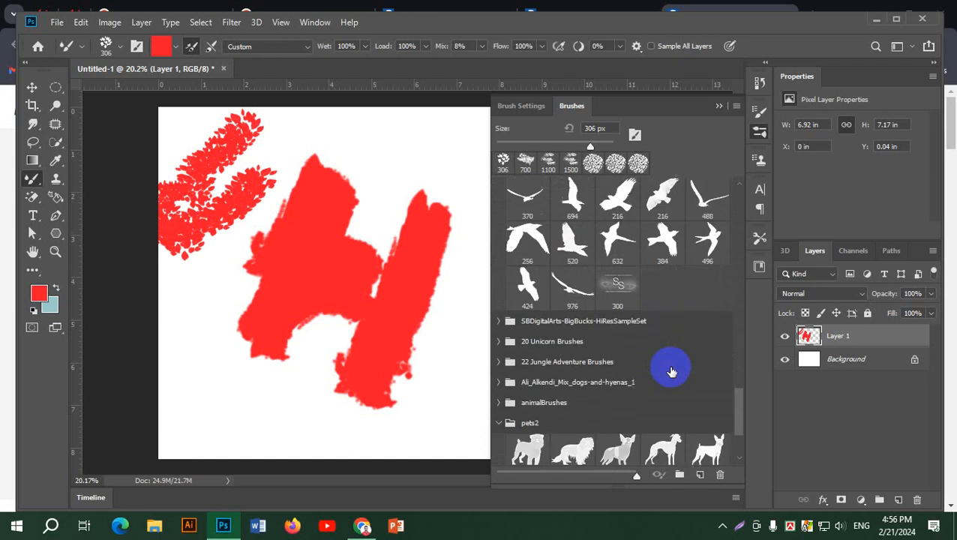
Expand the SBDigitalArts-BigBucks-HiResSampleSet, 20 Unicorn Brushes and 22 Jungle Adventure Brushes groups and examine their presets
{"action": "left_click", "coordinate": [499, 210]}
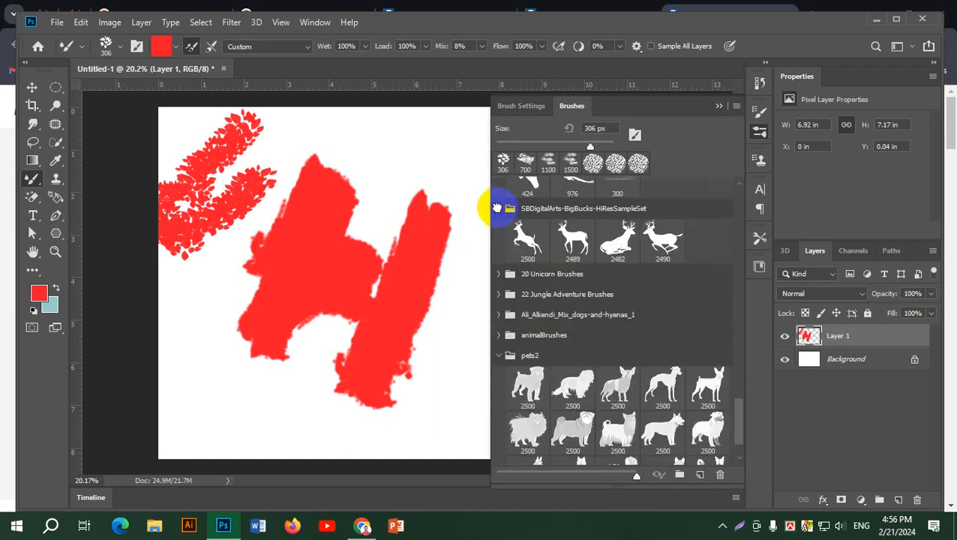
{"action": "left_click", "coordinate": [498, 275]}
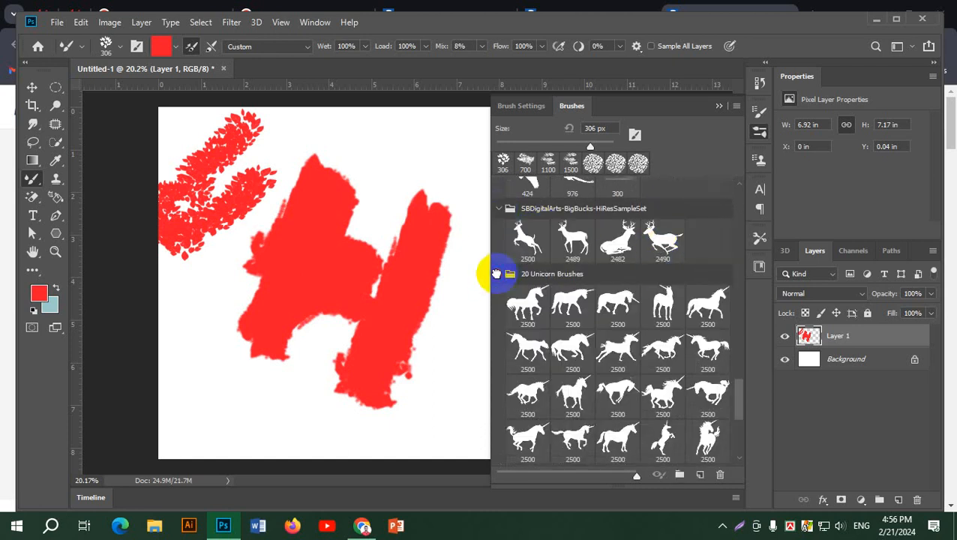
{"action": "scroll", "coordinate": [652, 371], "scroll_direction": "down", "scroll_amount": 5}
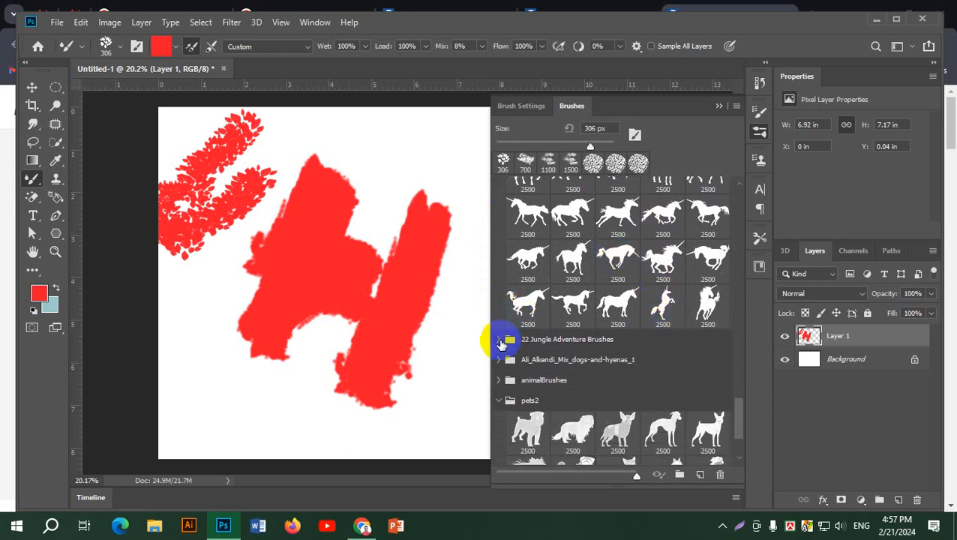
{"action": "left_click", "coordinate": [500, 341]}
{"action": "scroll", "coordinate": [652, 347], "scroll_direction": "down", "scroll_amount": 1}
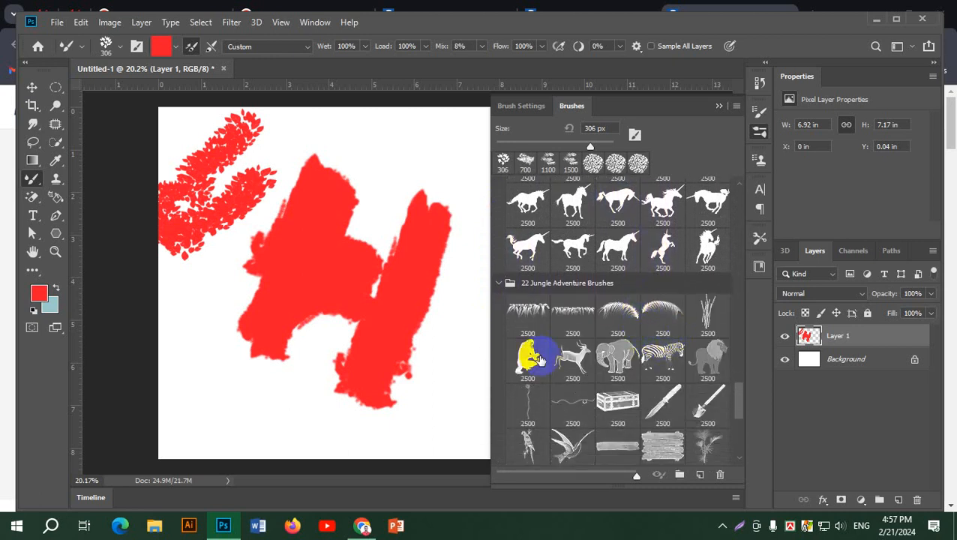
{"action": "scroll", "coordinate": [623, 353], "scroll_direction": "down", "scroll_amount": 3}
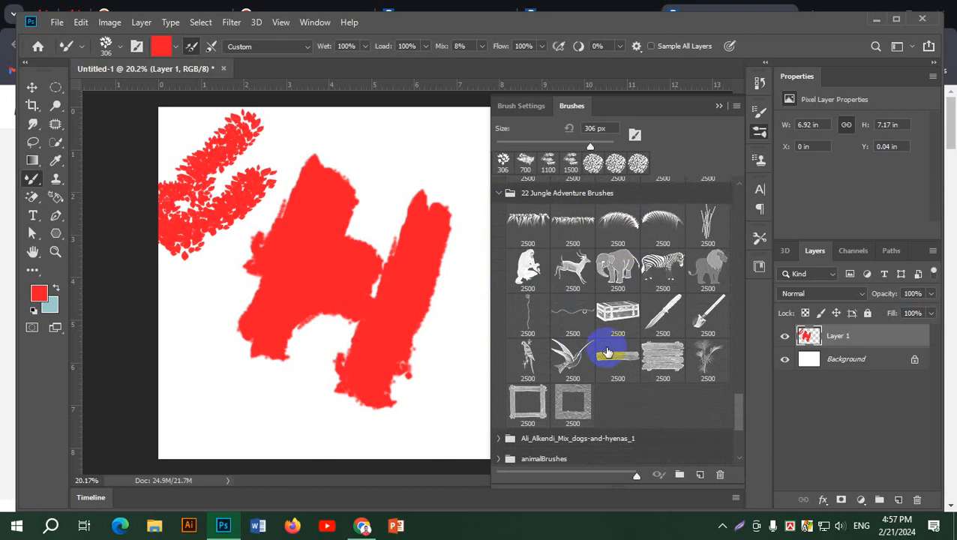
{"action": "left_click_drag", "start_coordinate": [741, 408], "coordinate": [753, 172]}
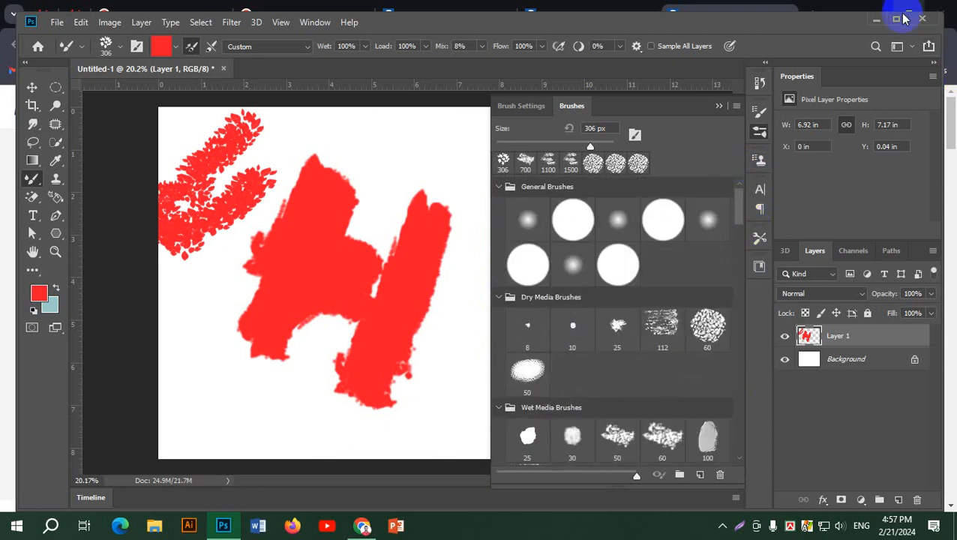
Minimise Photoshop and show the downloaded Grass_Brushes.zip in its folder from Chrome's recent downloads
{"action": "left_click", "coordinate": [875, 19]}
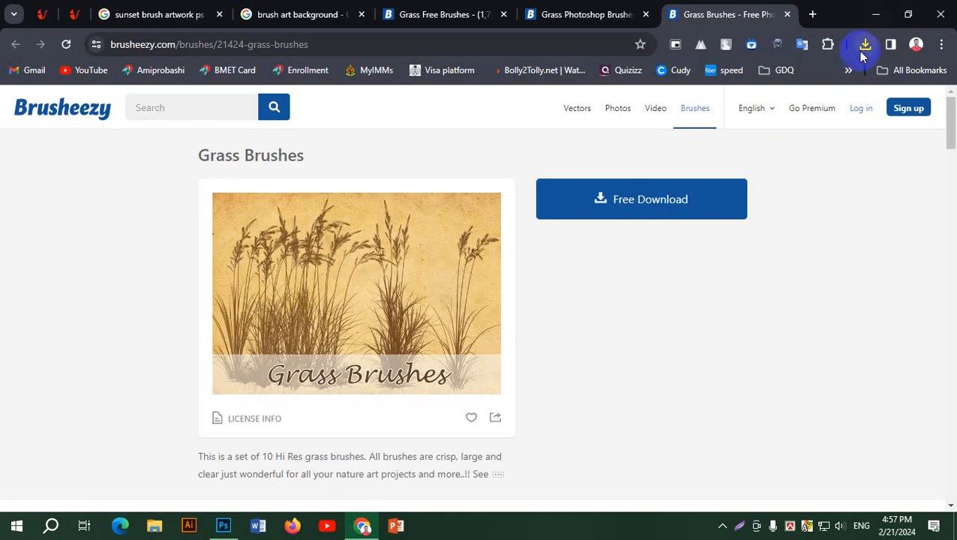
{"action": "left_click", "coordinate": [864, 47]}
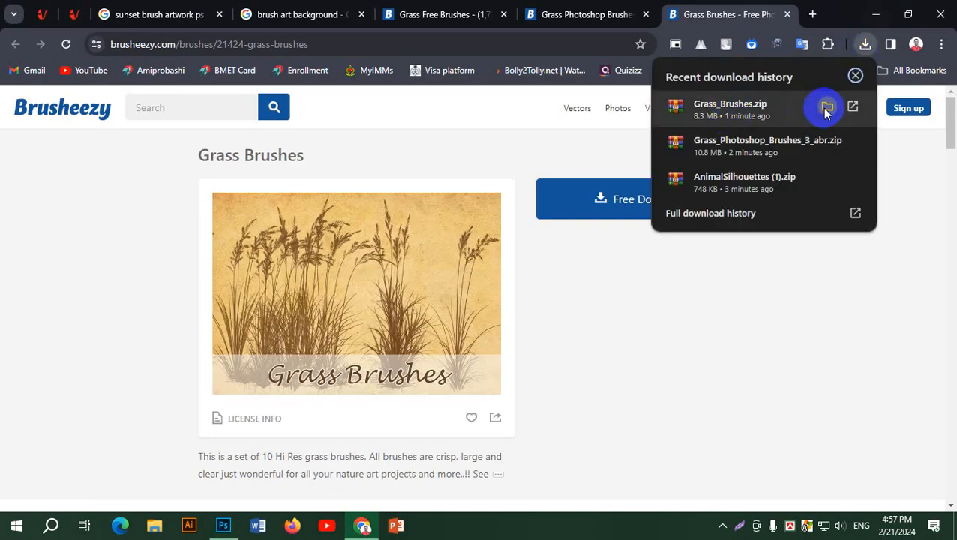
{"action": "left_click", "coordinate": [827, 108]}
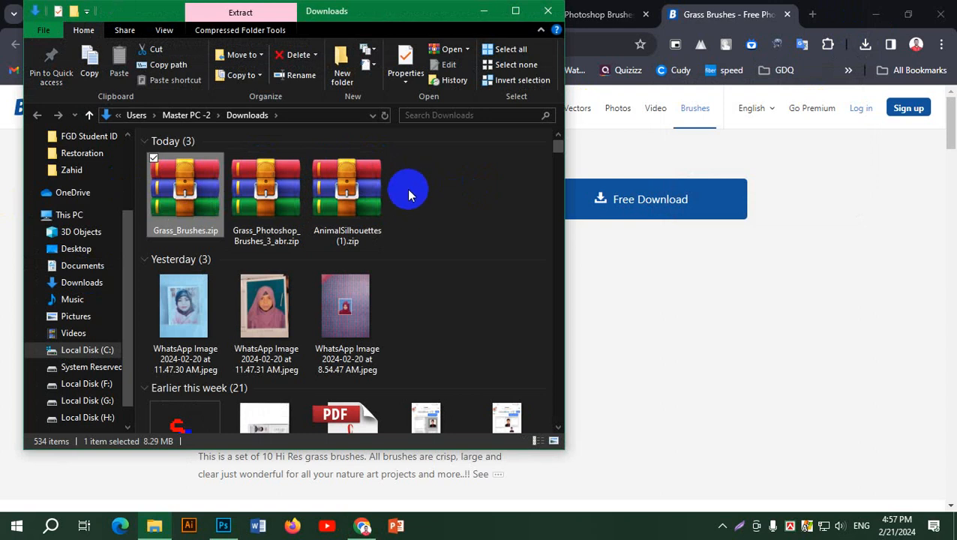
Return to Chrome and revisit the grass search results and the Grass Photoshop Brushes 3 page
{"action": "left_click", "coordinate": [721, 12]}
{"action": "left_click", "coordinate": [431, 14]}
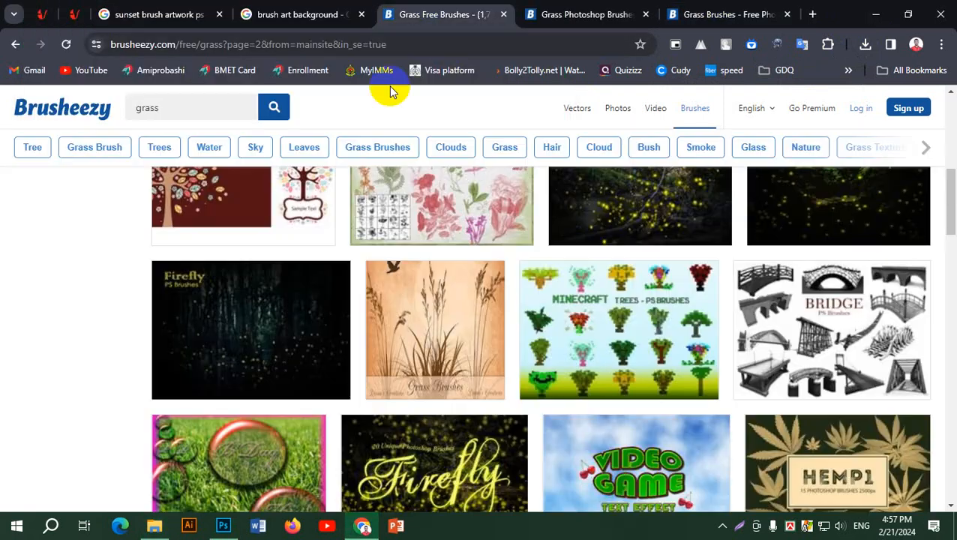
{"action": "left_click", "coordinate": [577, 14]}
{"action": "scroll", "coordinate": [375, 314], "scroll_direction": "up", "scroll_amount": 10}
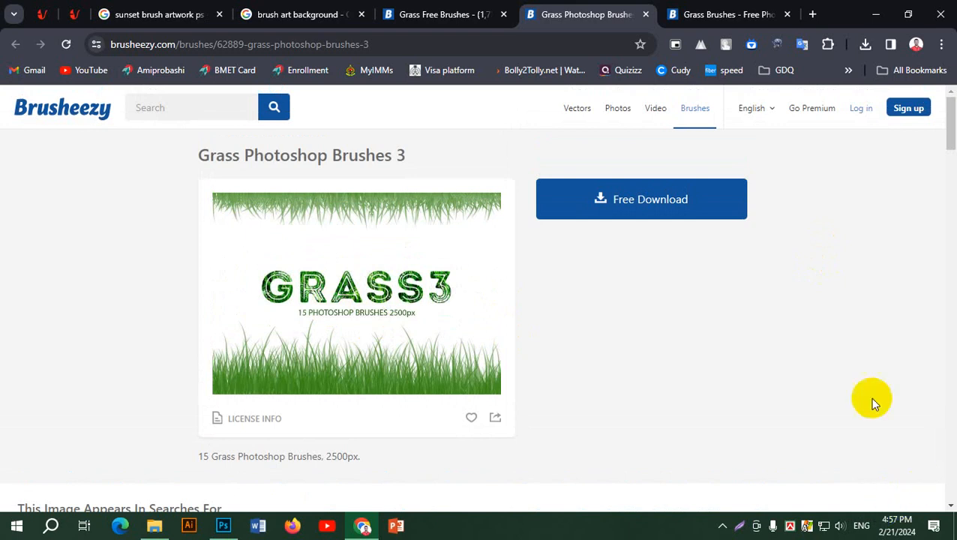
Show the Downloads folder again, select the three brush zip archives downloaded today and minimise the browser
{"action": "left_click", "coordinate": [865, 46]}
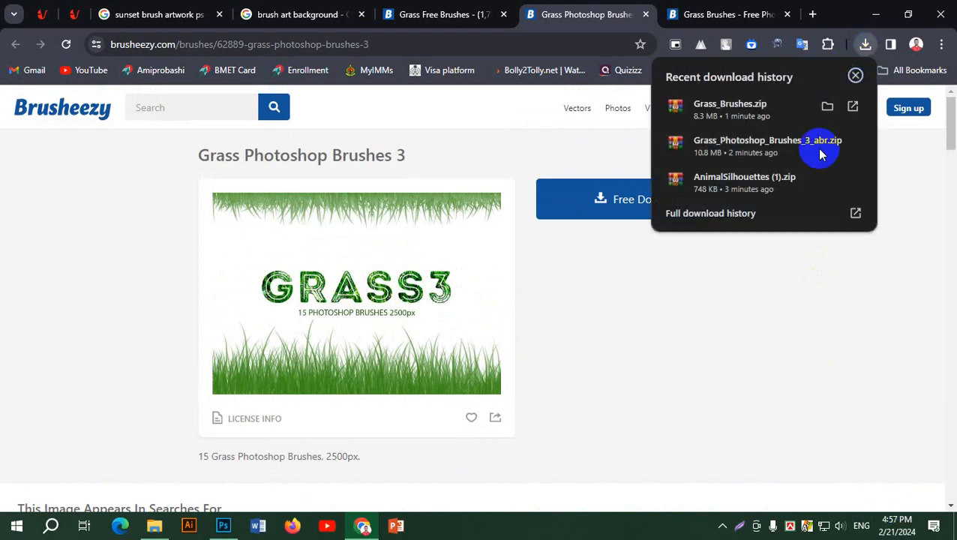
{"action": "left_click", "coordinate": [822, 104]}
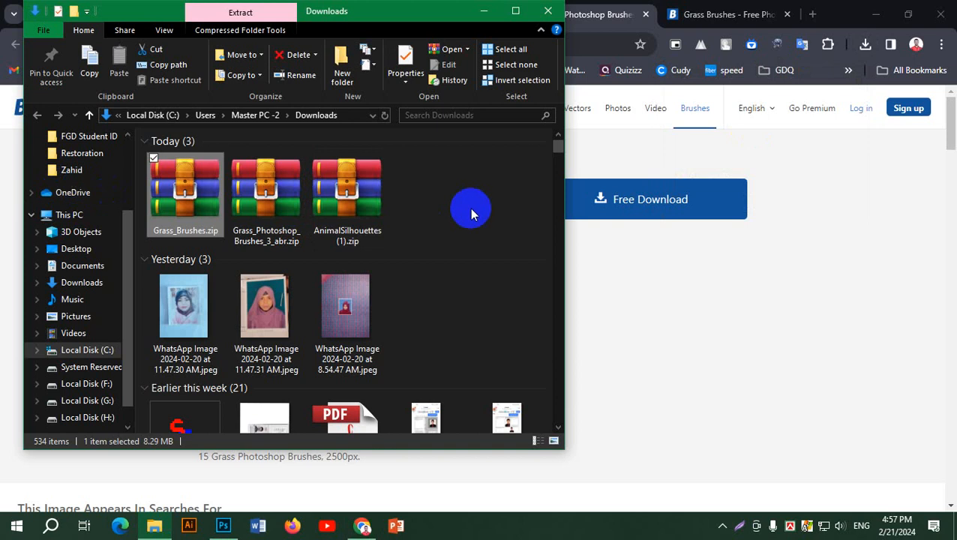
{"action": "left_click_drag", "start_coordinate": [471, 209], "coordinate": [154, 230]}
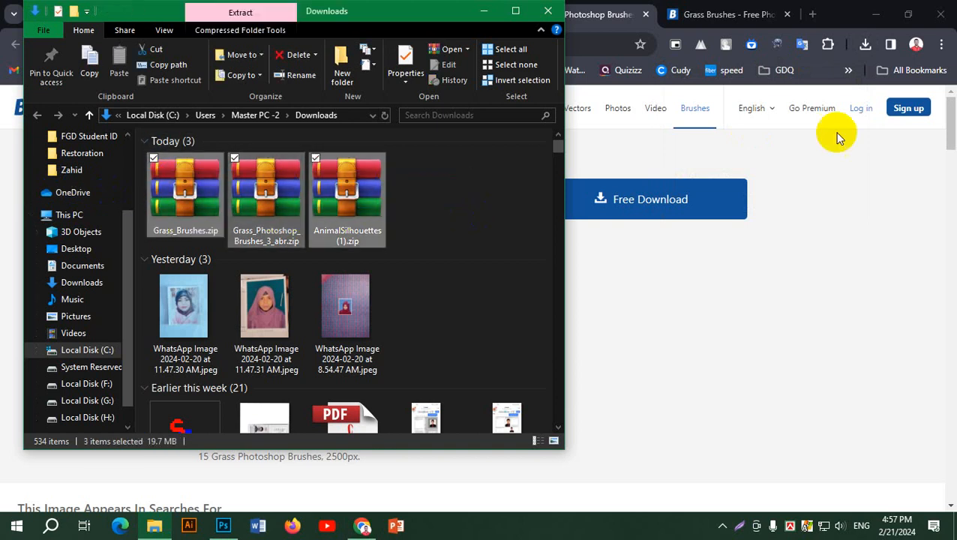
{"action": "left_click", "coordinate": [876, 14]}
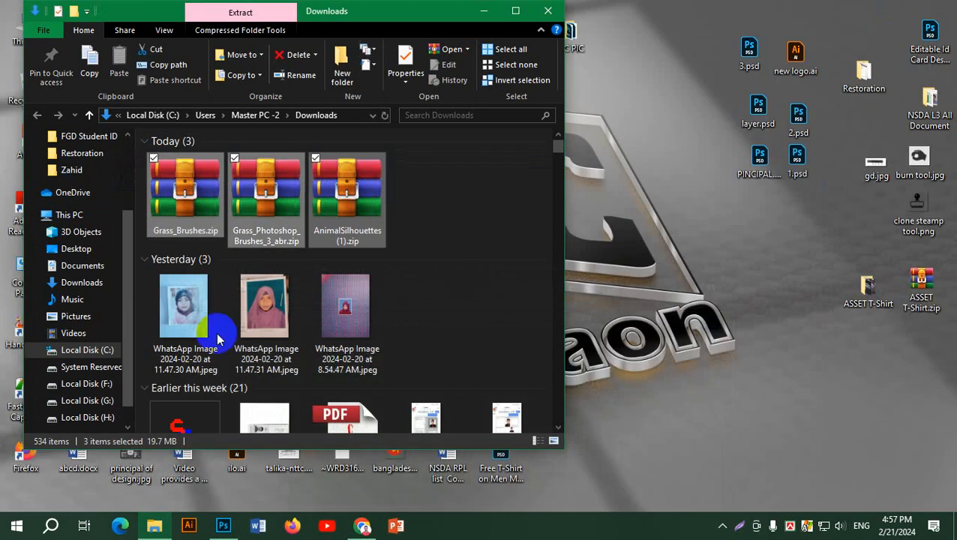
Open Grass_Brushes.zip from the Downloads folder in WinRAR, dismiss the trial notice and reposition the archive window
{"action": "left_click", "coordinate": [259, 181]}
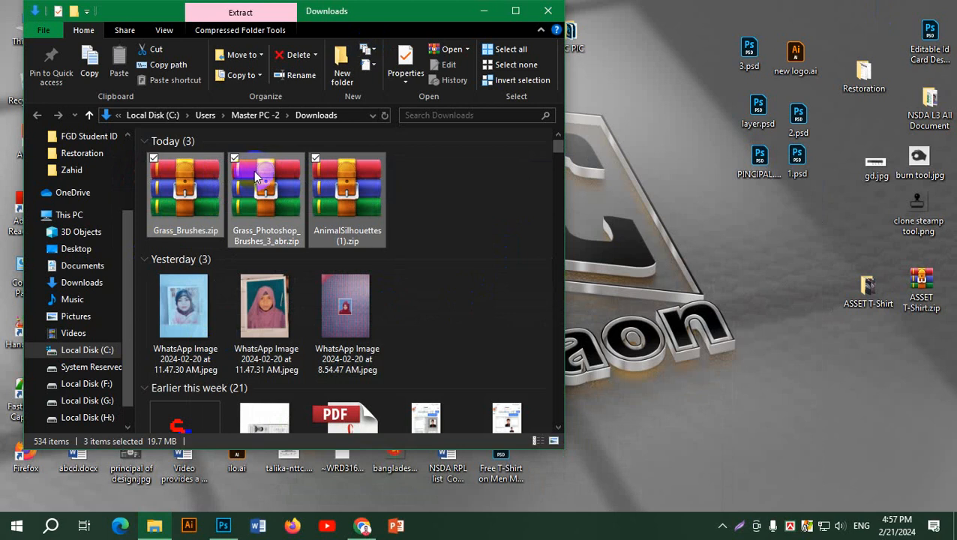
{"action": "left_click", "coordinate": [423, 195]}
{"action": "left_click", "coordinate": [266, 188]}
{"action": "left_click", "coordinate": [212, 196]}
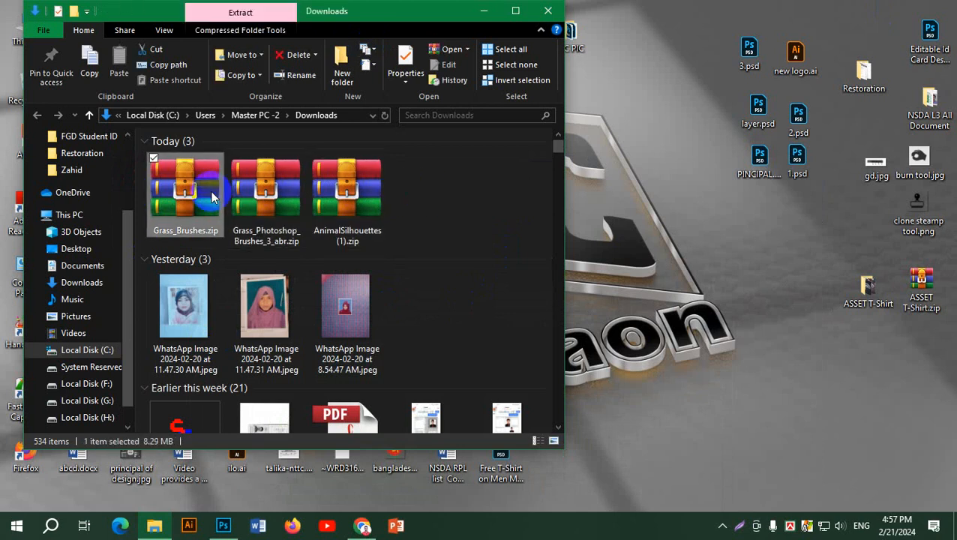
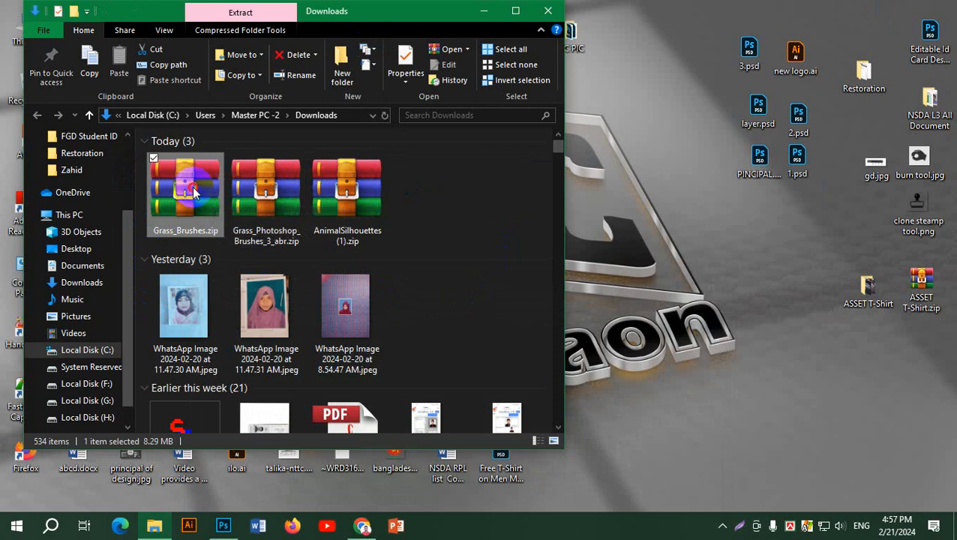
{"action": "double_click", "coordinate": [193, 193]}
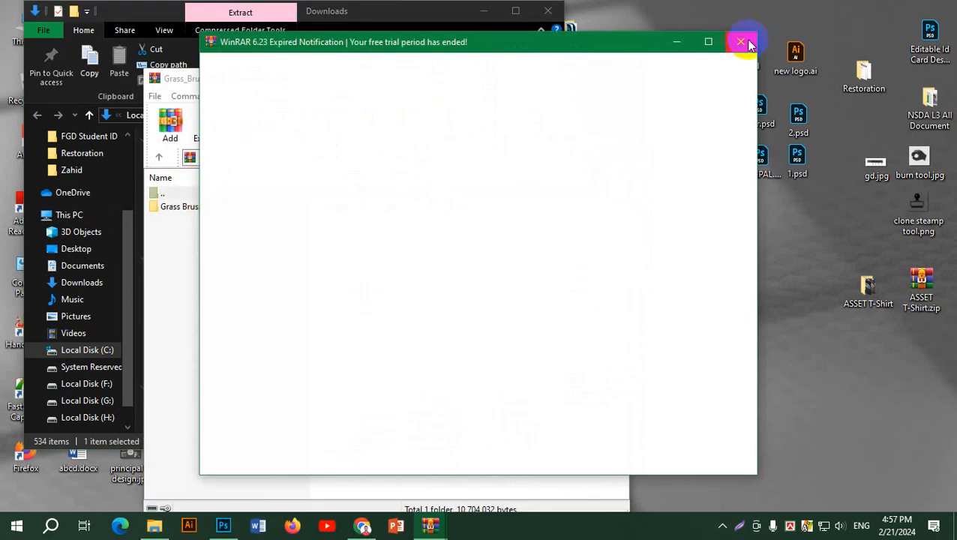
{"action": "left_click", "coordinate": [741, 43]}
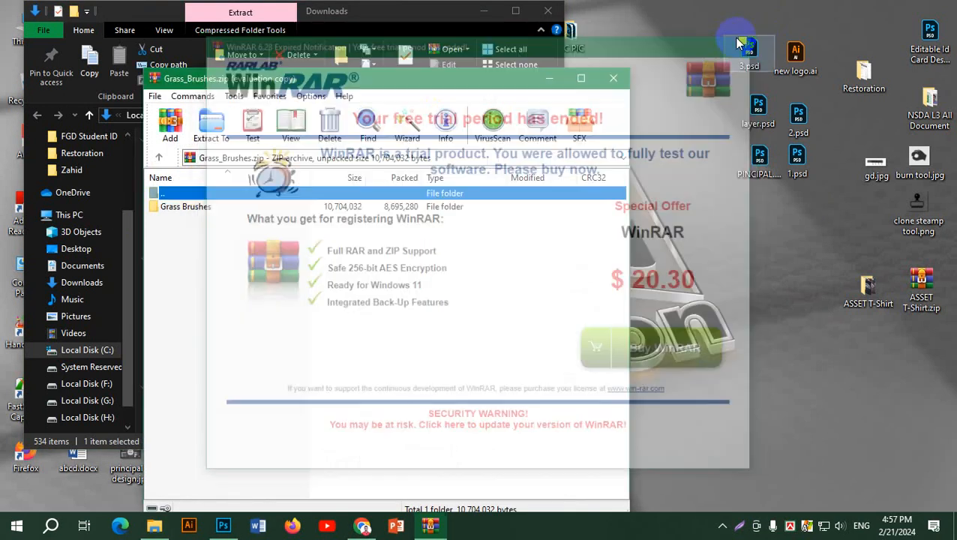
{"action": "left_click_drag", "start_coordinate": [427, 93], "coordinate": [369, 87]}
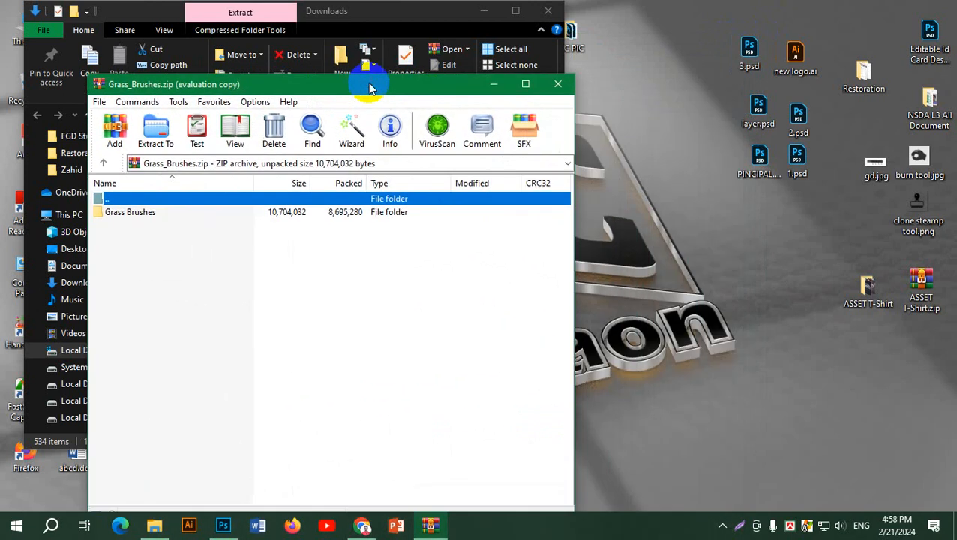
In Chrome, search Google for winrar in a new tab, show the official WinRAR download page, then close the tab and minimise the browser
{"action": "left_click", "coordinate": [362, 525]}
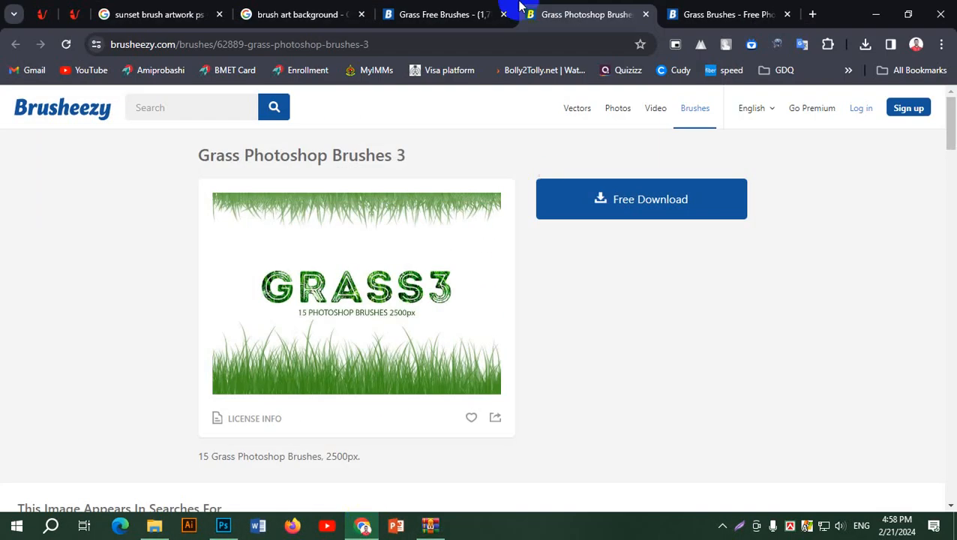
{"action": "left_click", "coordinate": [812, 13]}
{"action": "left_click", "coordinate": [470, 49]}
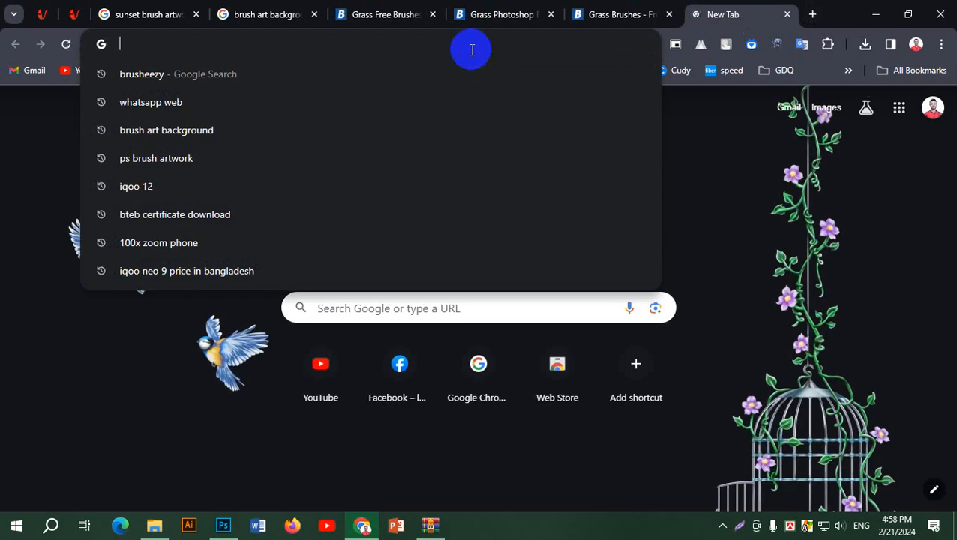
{"action": "type", "text": "winrar"}
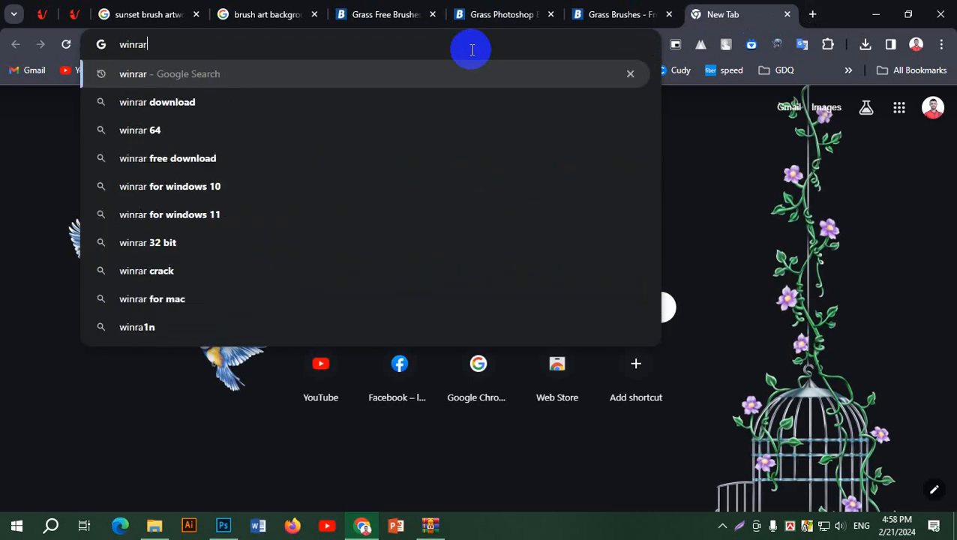
{"action": "key", "text": "Return"}
{"action": "left_click", "coordinate": [148, 263]}
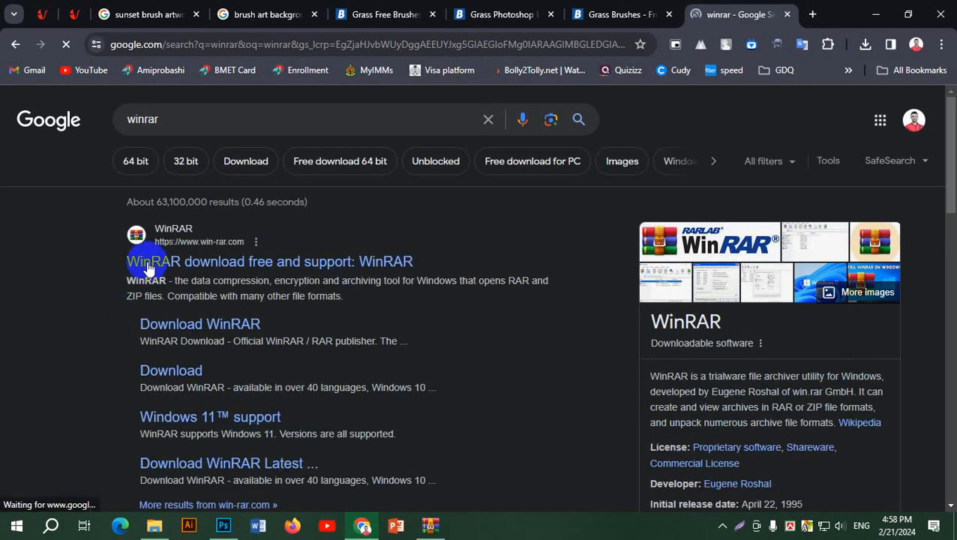
{"action": "left_click", "coordinate": [199, 257]}
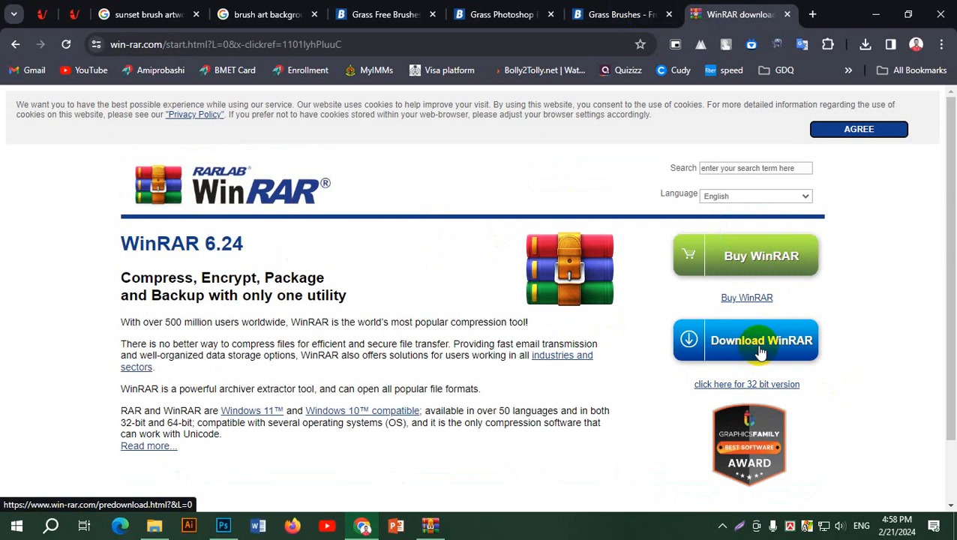
{"action": "left_click", "coordinate": [786, 14]}
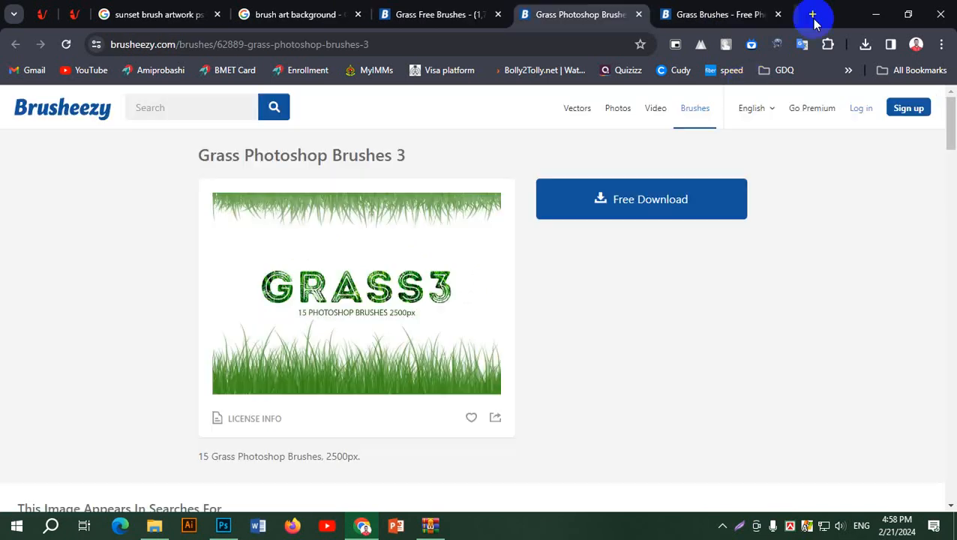
{"action": "left_click", "coordinate": [872, 17]}
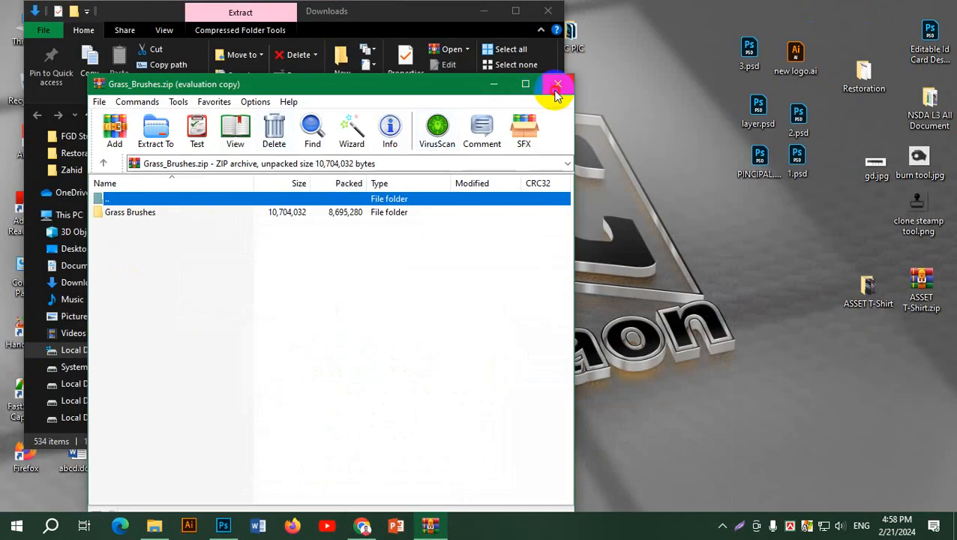
Close the Grass_Brushes.zip archive window and select the three brush zip archives downloaded today
{"action": "left_click", "coordinate": [556, 86]}
{"action": "left_click_drag", "start_coordinate": [448, 206], "coordinate": [195, 199]}
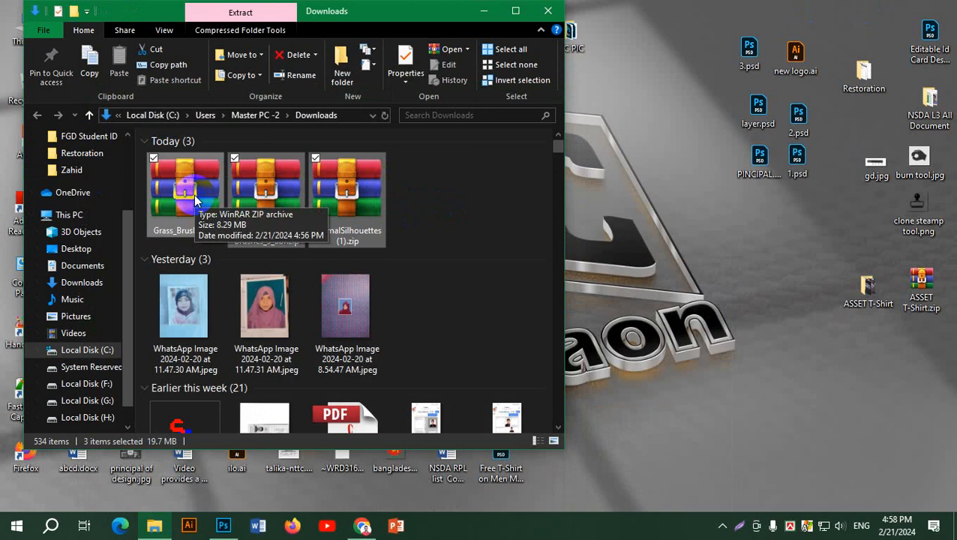
{"action": "left_click", "coordinate": [466, 219]}
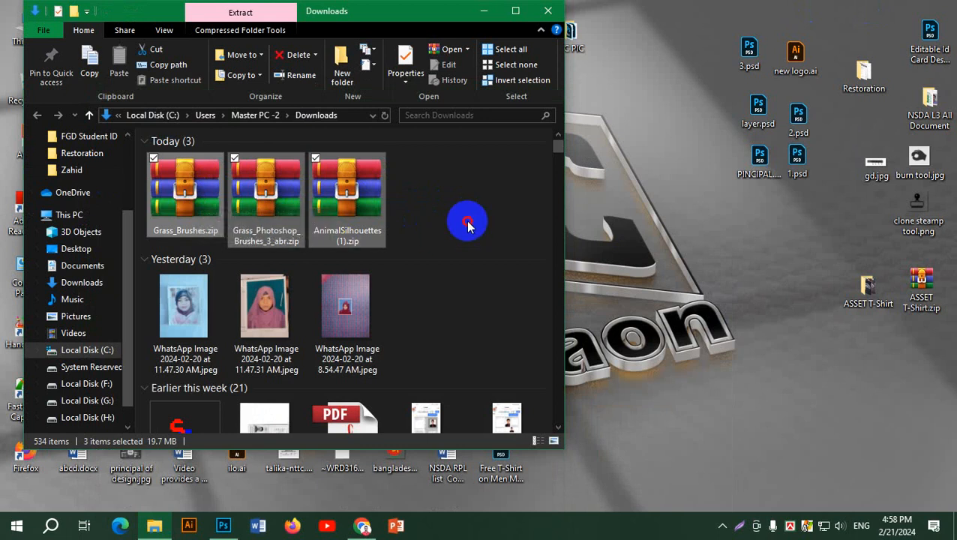
Reopen Grass_Brushes.zip, dismiss the licence reminder, extract the Grass Brushes folder to the desktop and close the archive
{"action": "double_click", "coordinate": [187, 199]}
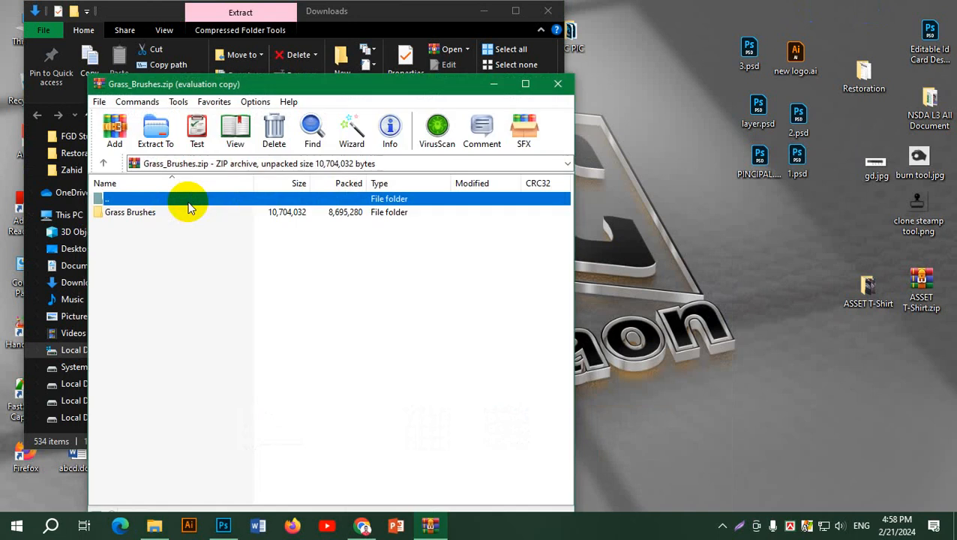
{"action": "left_click", "coordinate": [129, 215]}
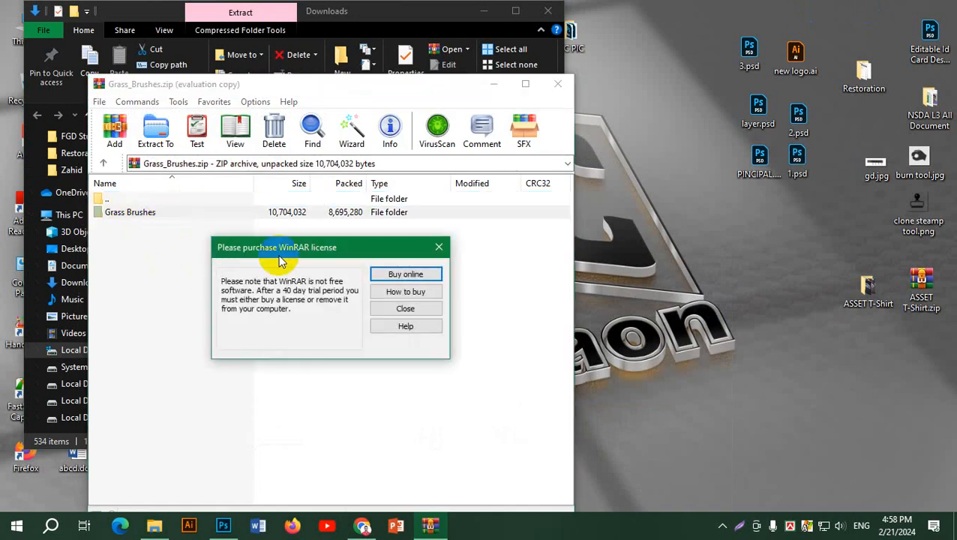
{"action": "key", "text": "Escape"}
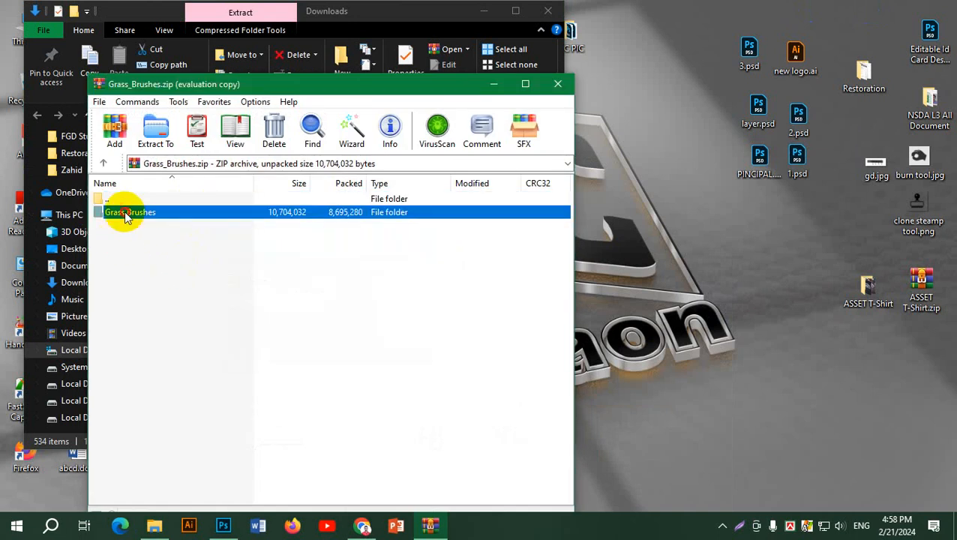
{"action": "left_click_drag", "start_coordinate": [126, 218], "coordinate": [630, 320]}
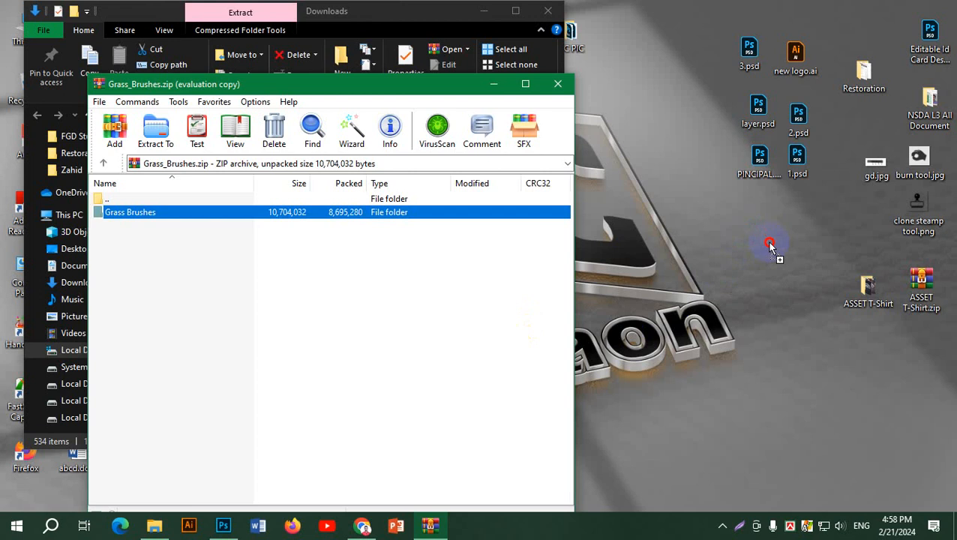
{"action": "left_click_drag", "start_coordinate": [768, 242], "coordinate": [767, 242]}
{"action": "left_click_drag", "start_coordinate": [770, 196], "coordinate": [759, 238]}
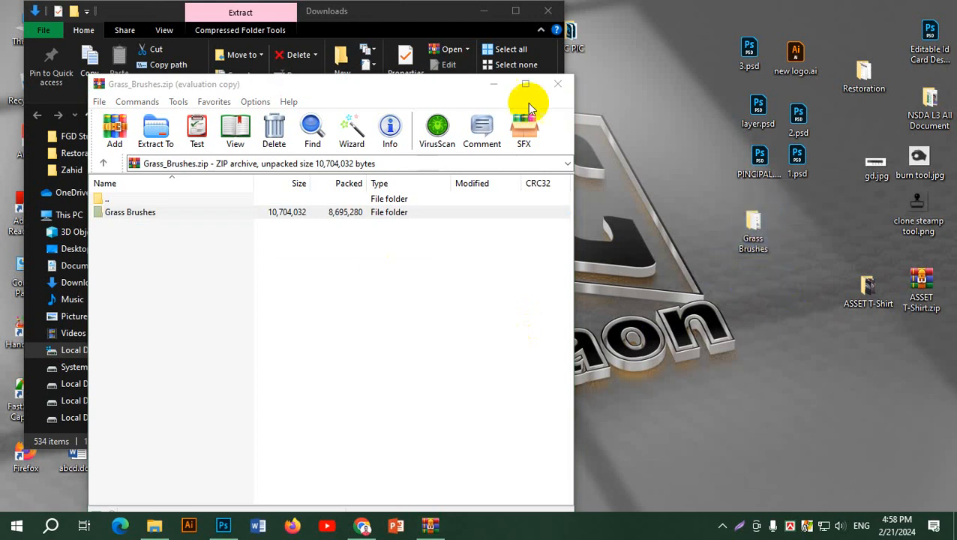
{"action": "left_click", "coordinate": [558, 84]}
Open Grass_Photoshop_Brushes_3_abr.zip and extract Grass Photoshop Brushes 3.abr to the desktop, below the Grass Brushes folder
{"action": "left_click", "coordinate": [285, 191]}
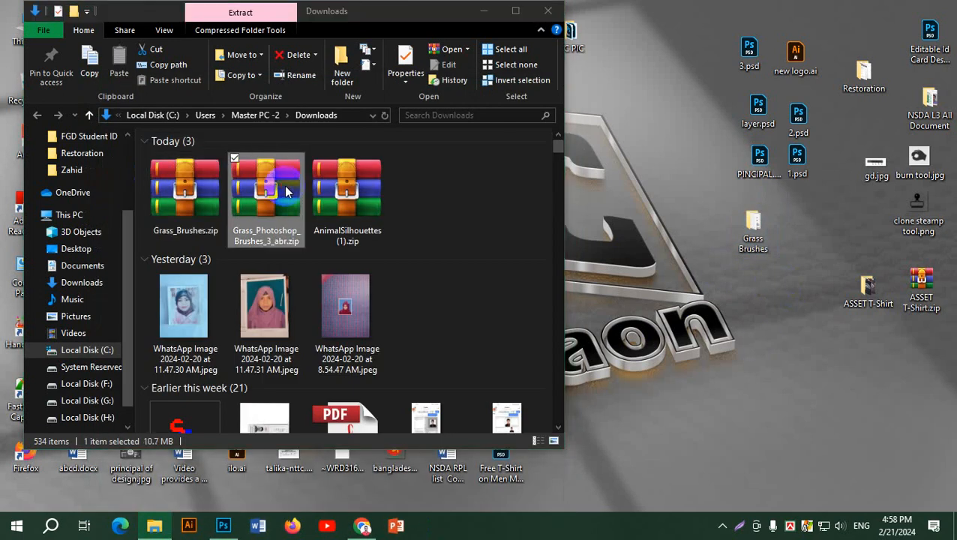
{"action": "double_click", "coordinate": [285, 191]}
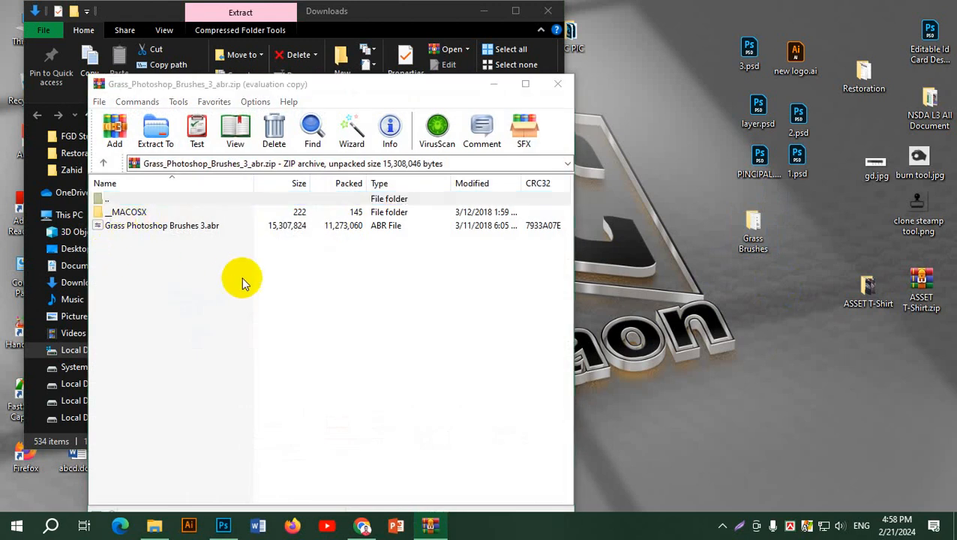
{"action": "left_click", "coordinate": [441, 248]}
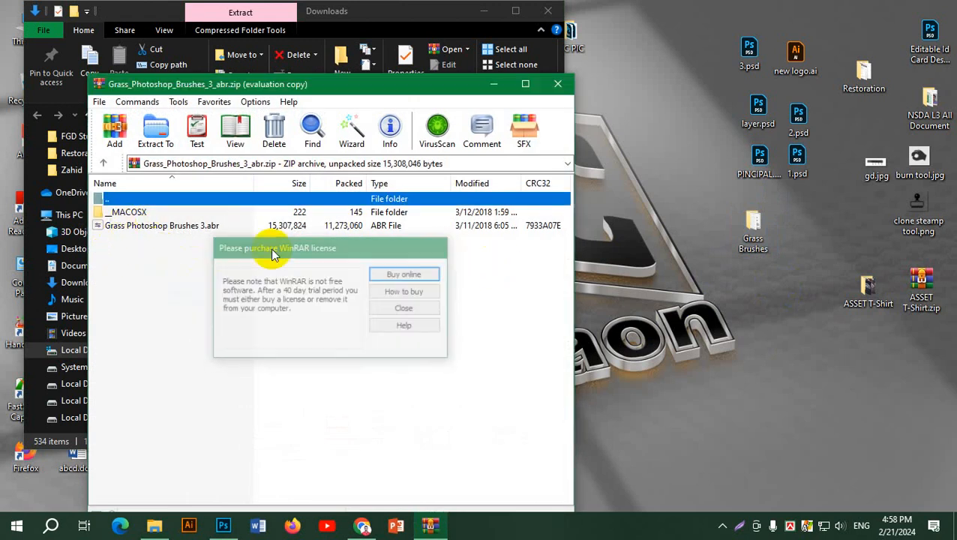
{"action": "double_click", "coordinate": [139, 212]}
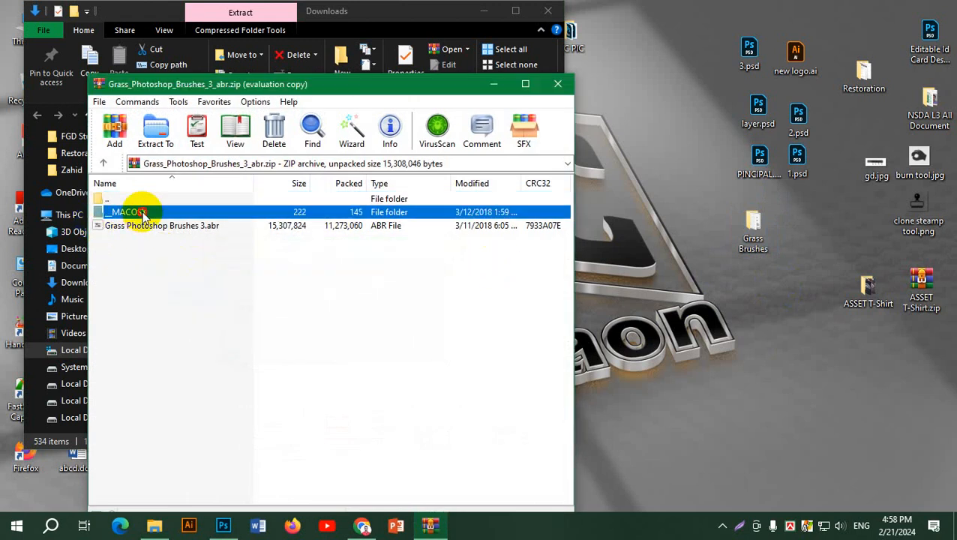
{"action": "left_click", "coordinate": [104, 163]}
{"action": "left_click", "coordinate": [156, 227]}
{"action": "left_click", "coordinate": [224, 241]}
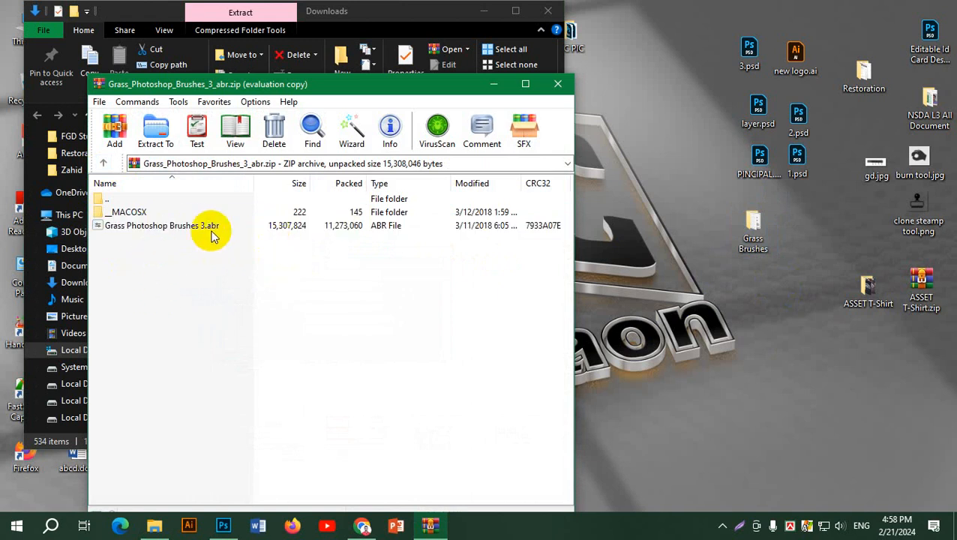
{"action": "mouse_move", "coordinate": [139, 233]}
{"action": "left_mouse_down"}
{"action": "mouse_move", "coordinate": [164, 254]}
{"action": "mouse_move", "coordinate": [714, 322]}
{"action": "left_mouse_up"}
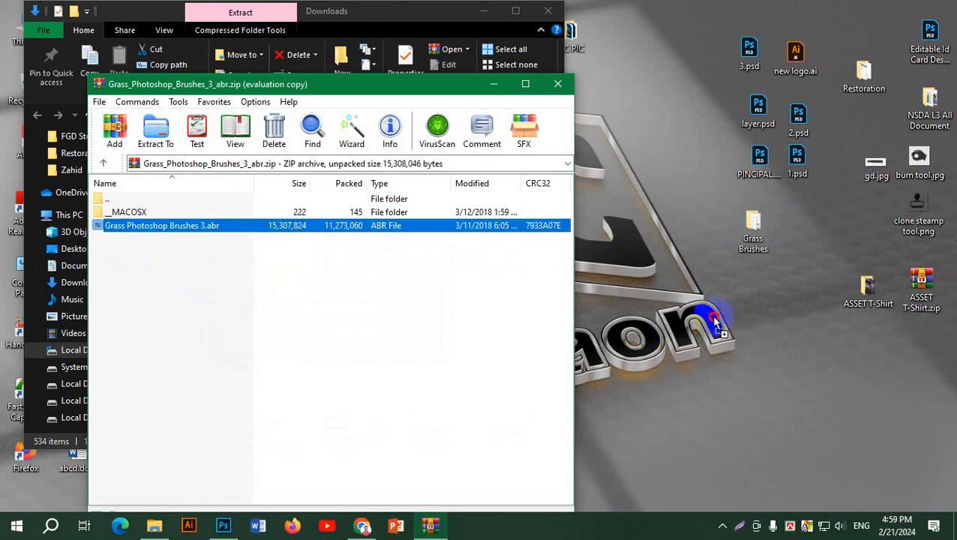
{"action": "left_click_drag", "start_coordinate": [759, 298], "coordinate": [758, 294]}
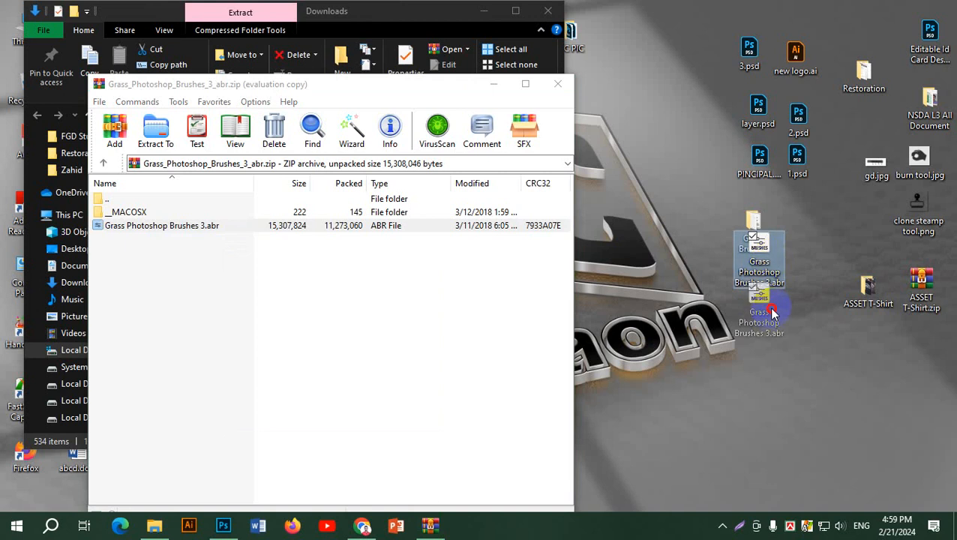
Open the Grass Brushes folder on the desktop, examine its ABR brush file and text file, and close it
{"action": "double_click", "coordinate": [752, 223]}
{"action": "left_click_drag", "start_coordinate": [224, 191], "coordinate": [245, 197]}
{"action": "left_click", "coordinate": [284, 194]}
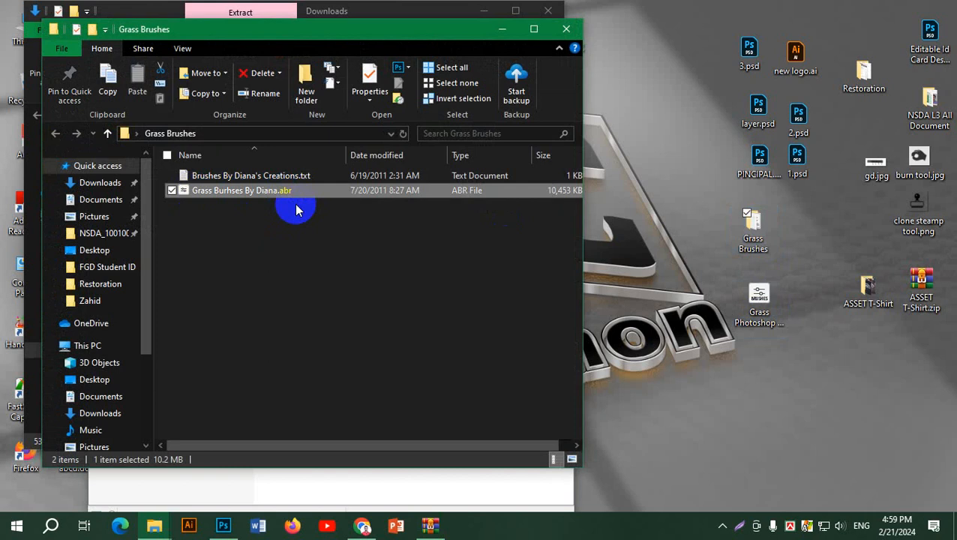
{"action": "left_click", "coordinate": [255, 238]}
{"action": "left_click", "coordinate": [303, 176]}
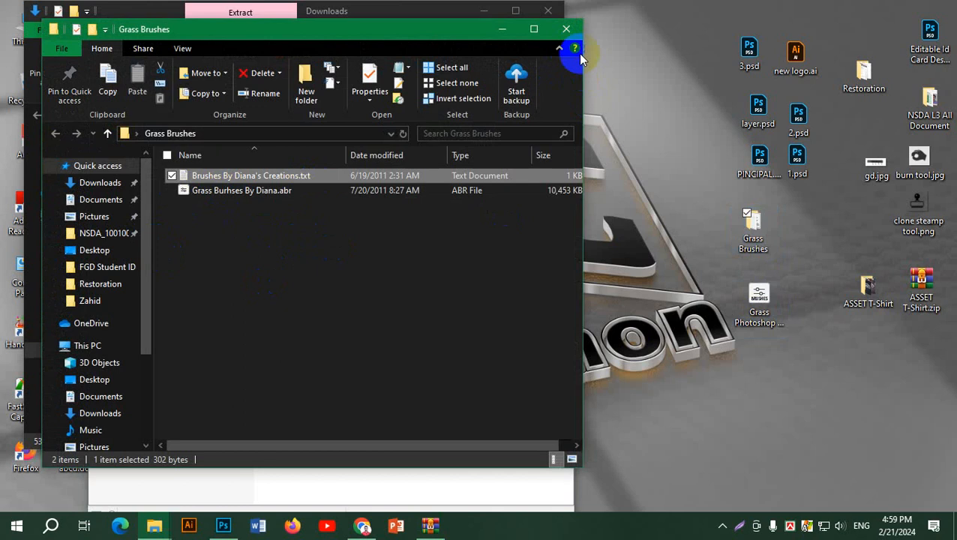
{"action": "left_click", "coordinate": [569, 29]}
Move the ABR brush file out of the Grass Brushes folder onto the desktop and close the folder
{"action": "double_click", "coordinate": [756, 225]}
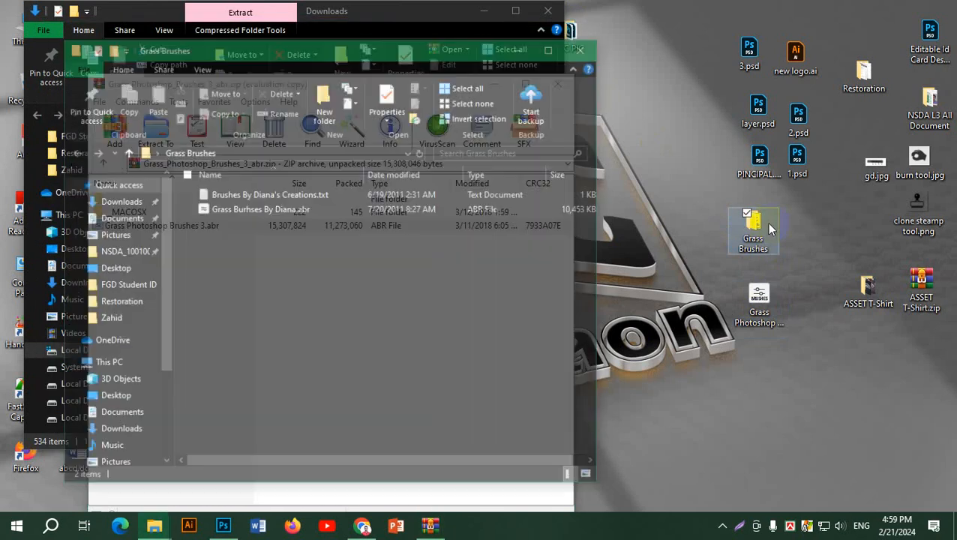
{"action": "mouse_move", "coordinate": [216, 206]}
{"action": "left_mouse_down"}
{"action": "mouse_move", "coordinate": [246, 213]}
{"action": "mouse_move", "coordinate": [463, 336]}
{"action": "mouse_move", "coordinate": [763, 361]}
{"action": "left_mouse_up"}
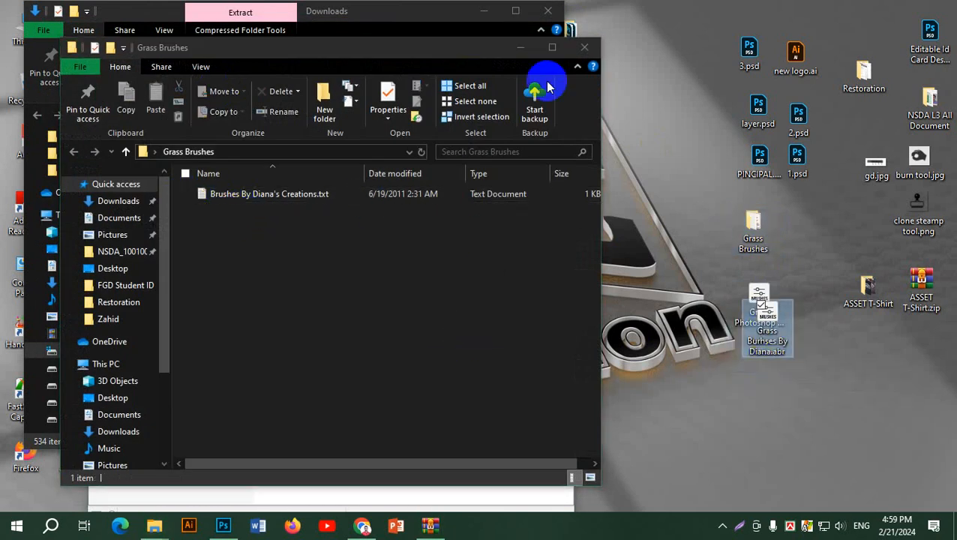
{"action": "left_click", "coordinate": [581, 47]}
Check the leftover Grass Brushes folder, delete it from the desktop and close the Grass_Photoshop_Brushes_3_abr.zip archive
{"action": "double_click", "coordinate": [753, 229]}
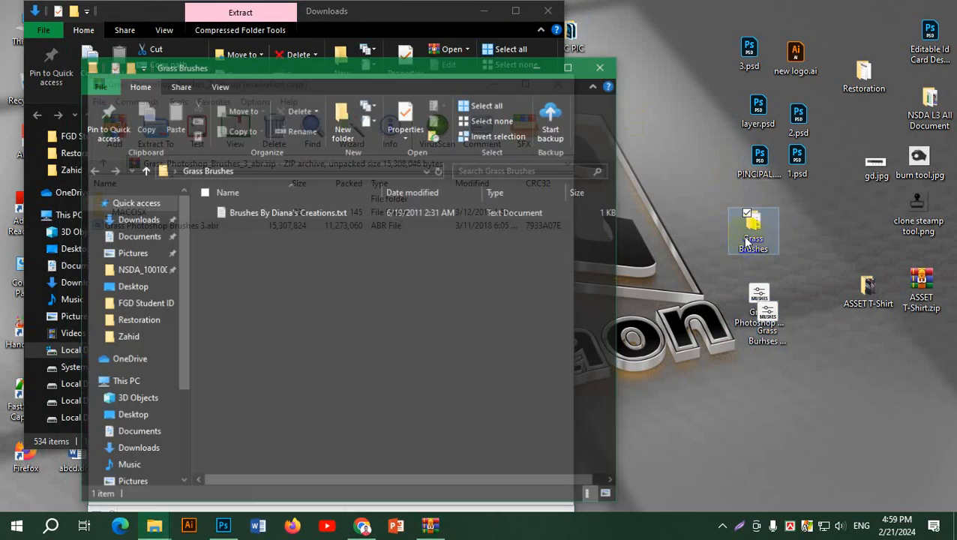
{"action": "left_click", "coordinate": [602, 65]}
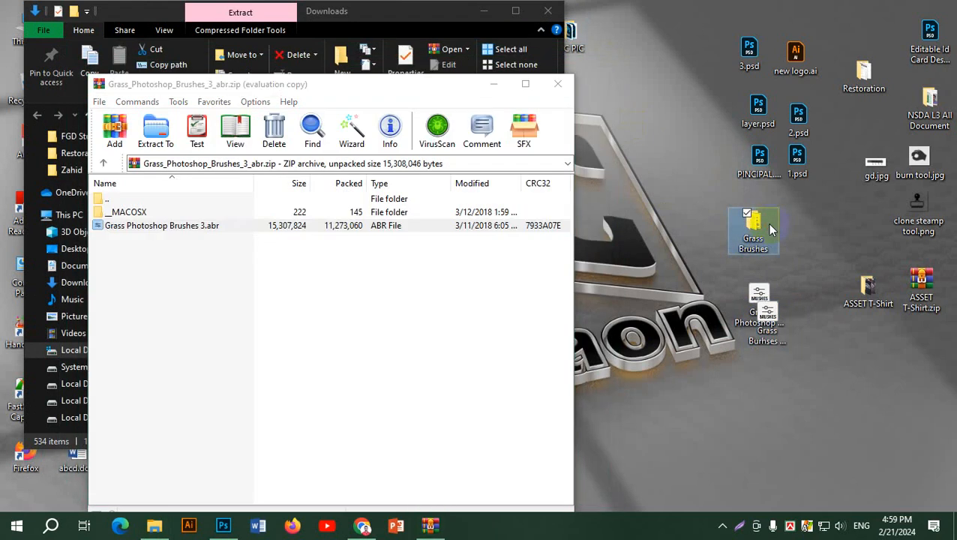
{"action": "key", "text": "Delete"}
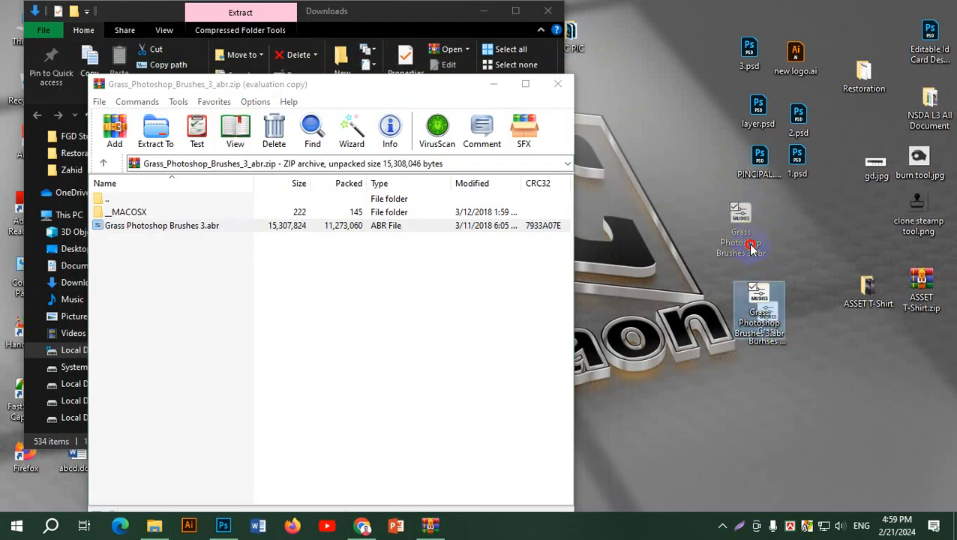
{"action": "left_click", "coordinate": [558, 83]}
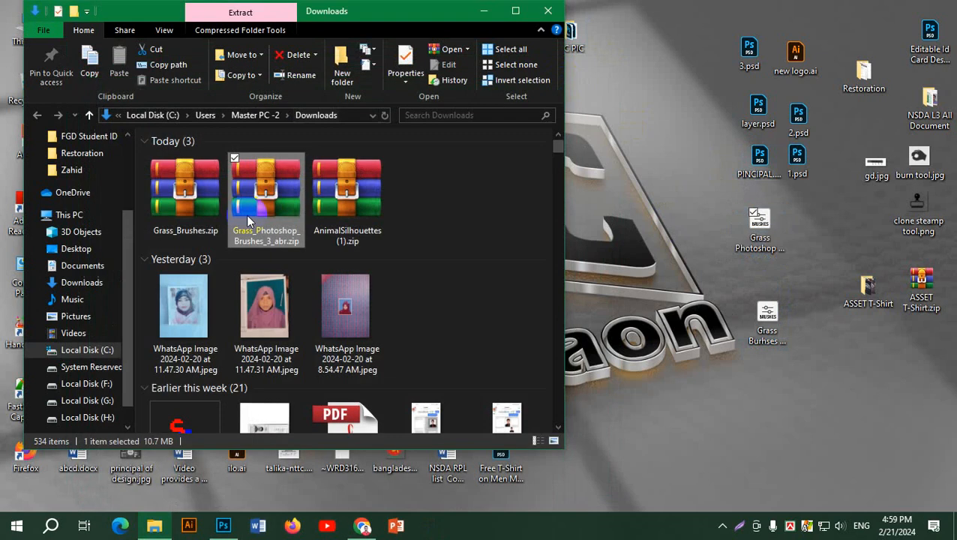
Open AnimalSilhouettes (1).zip, check its __MACOSX folder, extract the AnimalSilhouettes folder to the desktop and close the archive
{"action": "left_click", "coordinate": [355, 202]}
{"action": "double_click", "coordinate": [355, 202]}
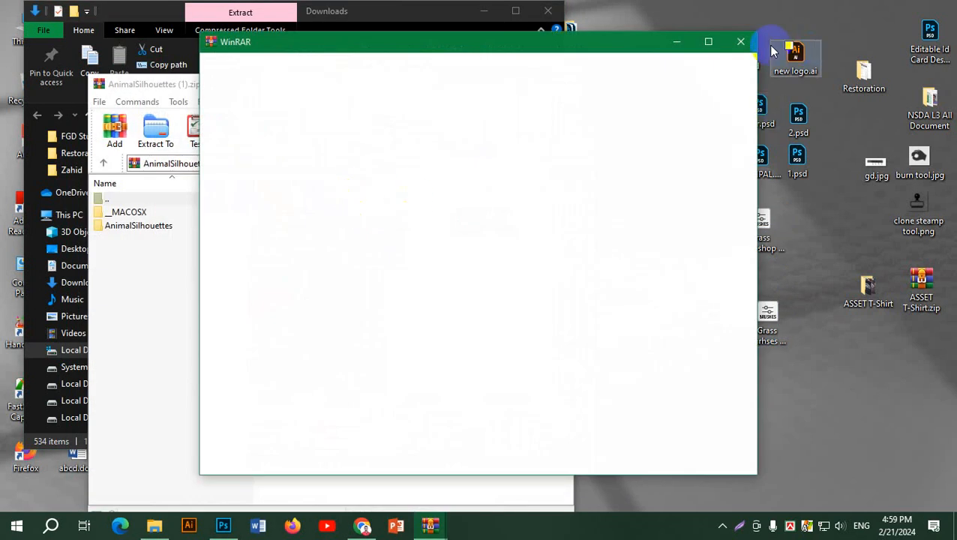
{"action": "left_click", "coordinate": [742, 43]}
{"action": "left_click", "coordinate": [141, 226]}
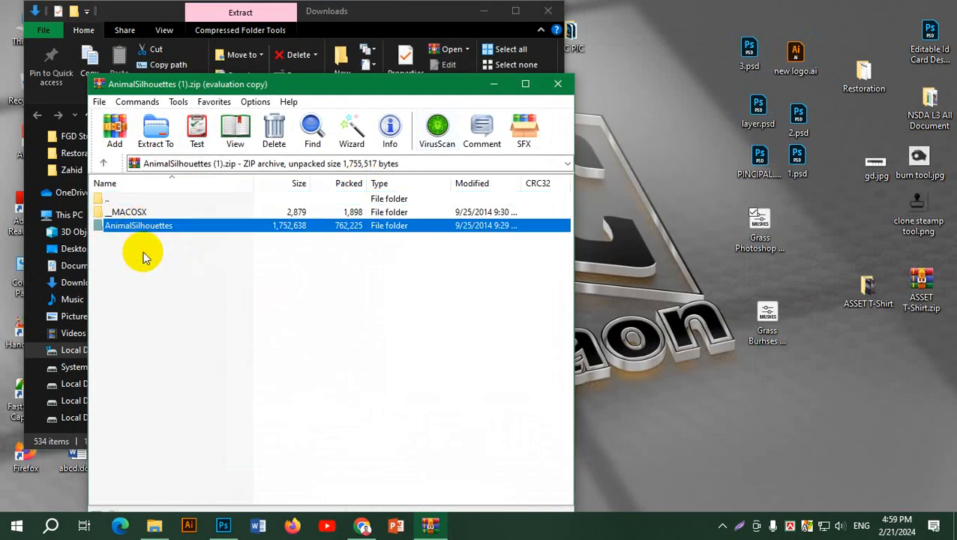
{"action": "double_click", "coordinate": [141, 212]}
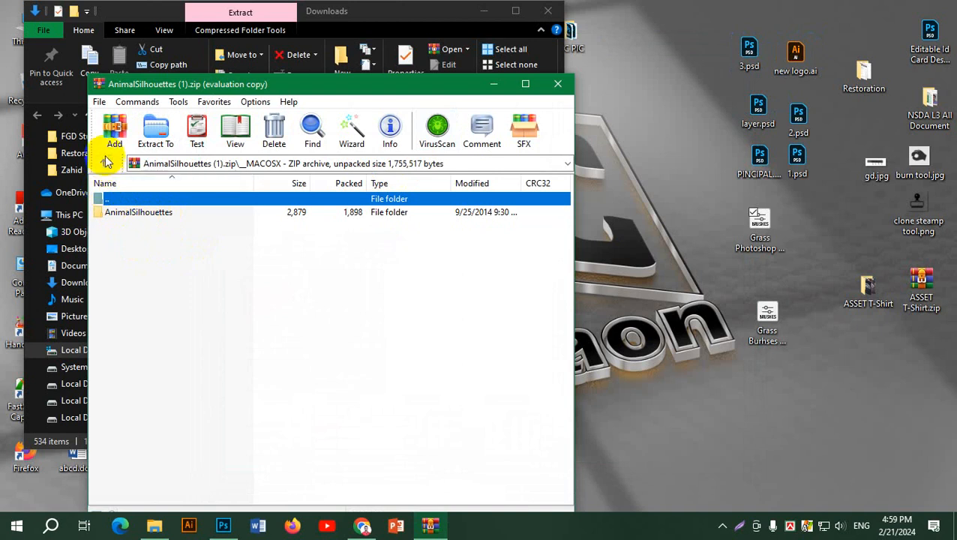
{"action": "left_click", "coordinate": [104, 164]}
{"action": "left_click", "coordinate": [142, 228]}
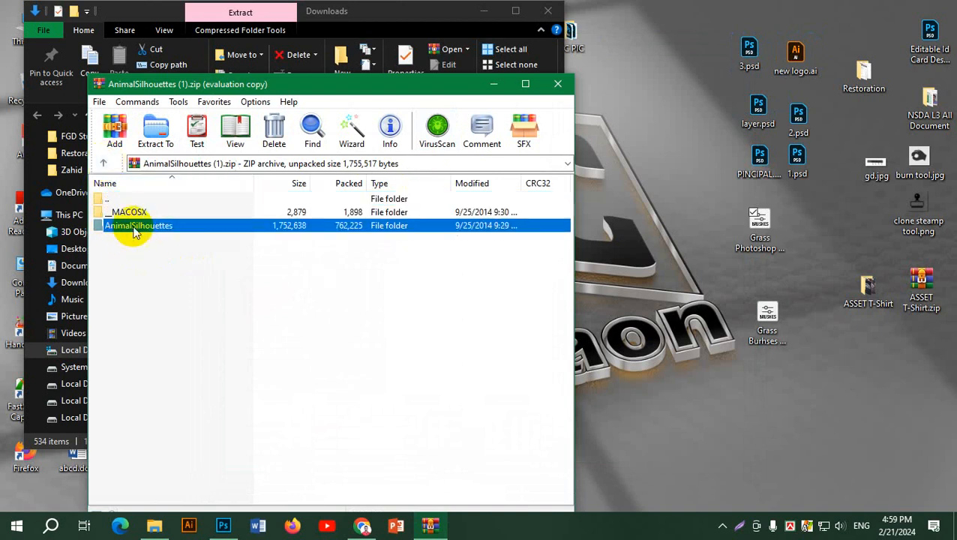
{"action": "left_click_drag", "start_coordinate": [149, 238], "coordinate": [669, 286]}
{"action": "left_click_drag", "start_coordinate": [688, 200], "coordinate": [687, 200]}
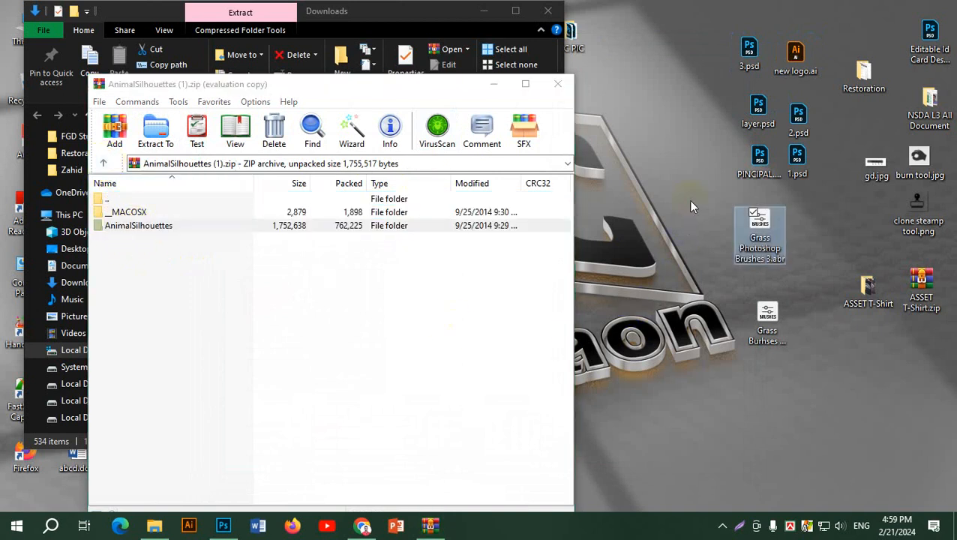
{"action": "left_click", "coordinate": [557, 83]}
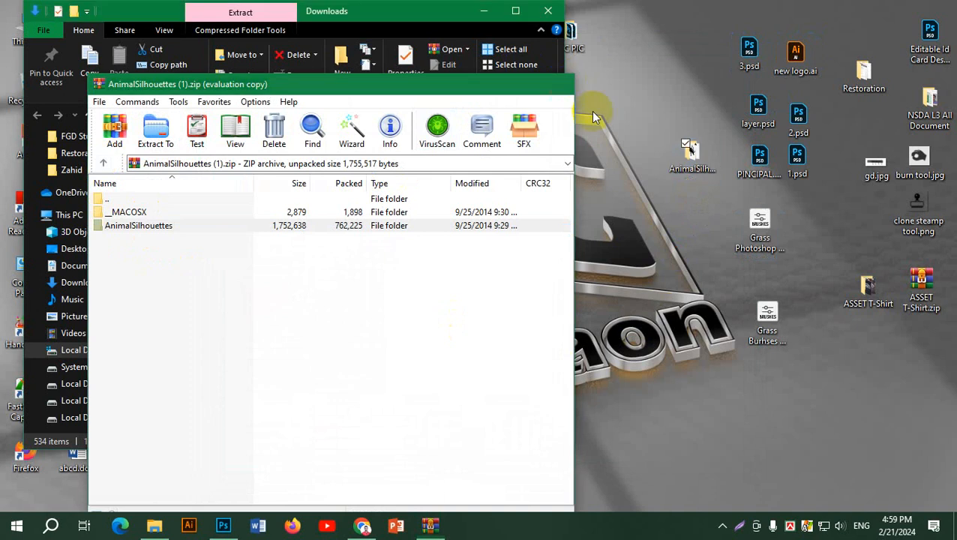
Open the AnimalSilhouettes folder on the desktop and examine its four PNG images and the animals.abr brush file
{"action": "double_click", "coordinate": [714, 167]}
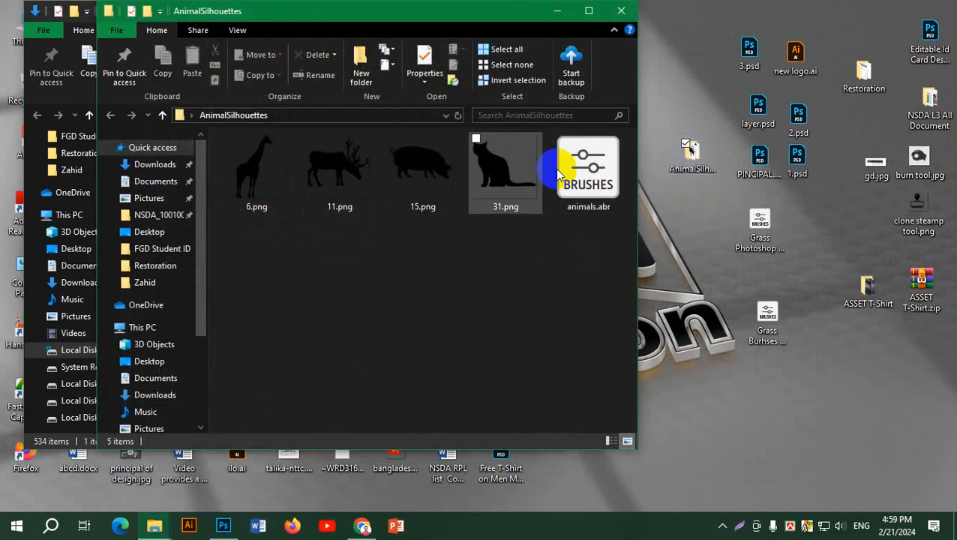
{"action": "left_click", "coordinate": [503, 168]}
{"action": "left_click", "coordinate": [416, 178]}
{"action": "left_click", "coordinate": [325, 179]}
{"action": "left_click", "coordinate": [261, 179]}
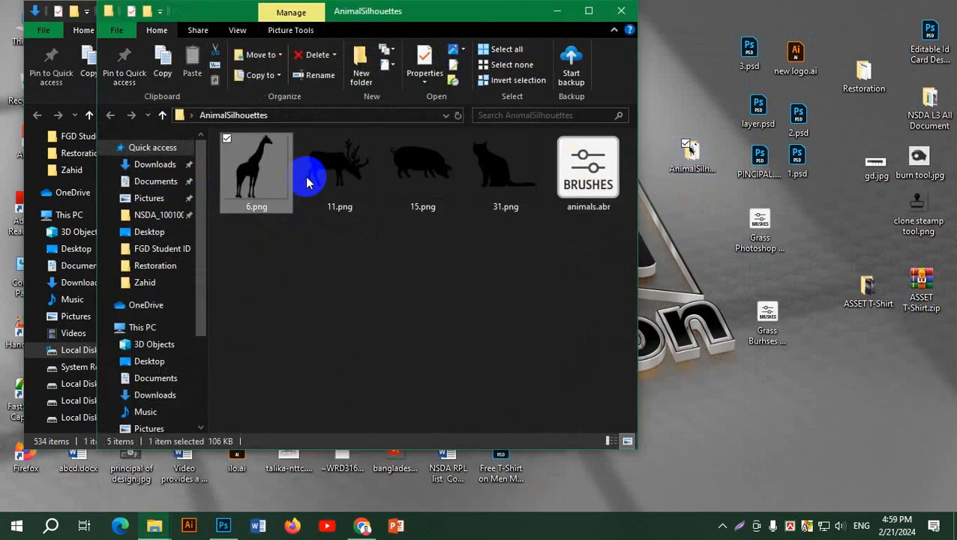
{"action": "left_click", "coordinate": [593, 180]}
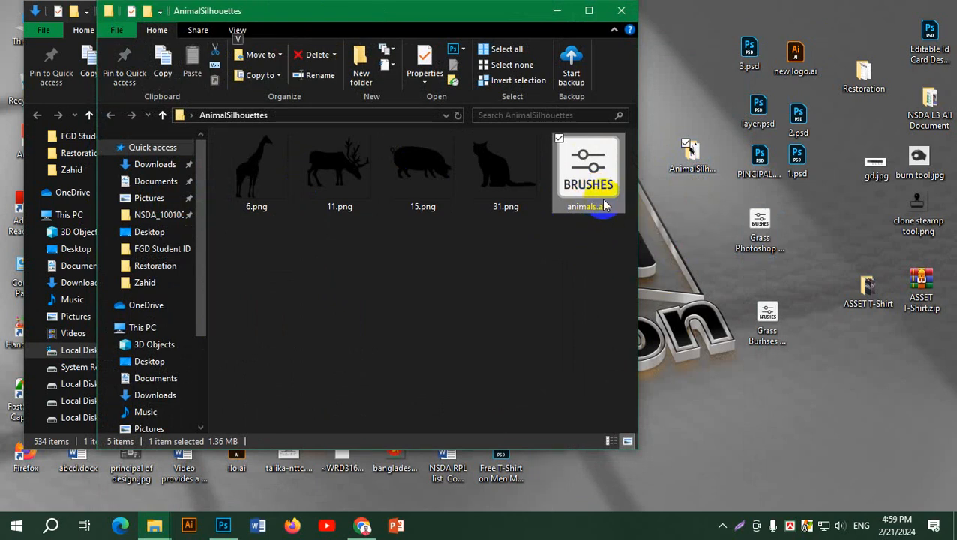
{"action": "key", "text": "alt"}
{"action": "left_click", "coordinate": [585, 171]}
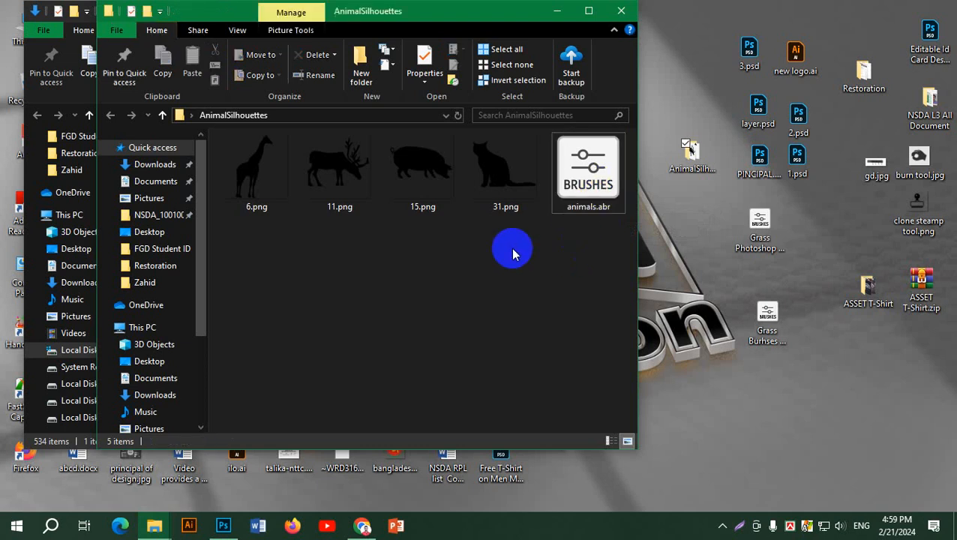
Hide file name extensions in the AnimalSilhouettes folder and select the animals brush file
{"action": "left_click", "coordinate": [239, 31]}
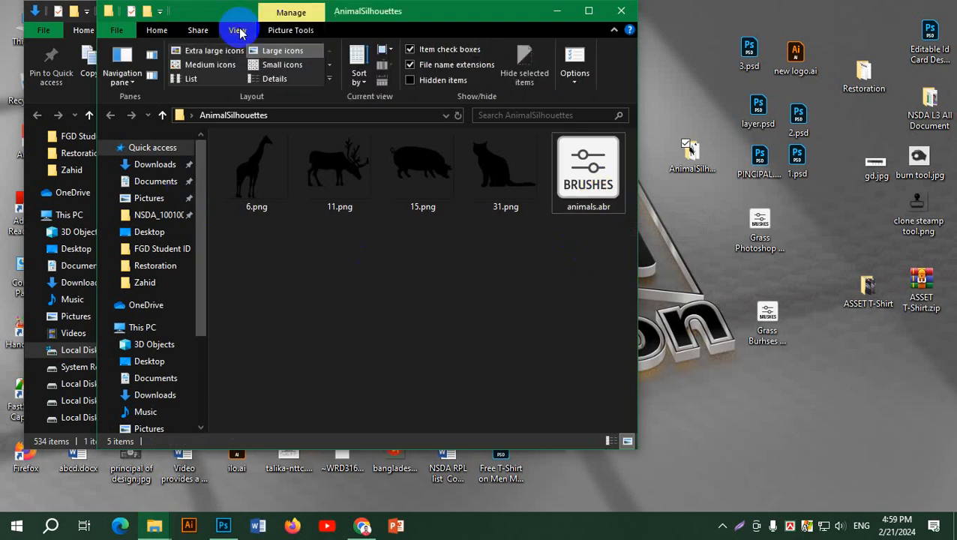
{"action": "left_click", "coordinate": [459, 68]}
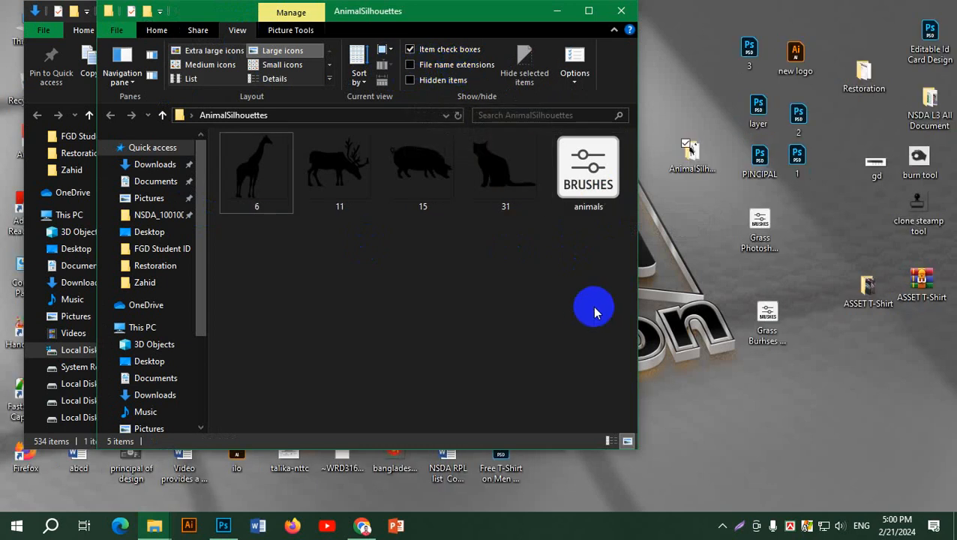
{"action": "left_click", "coordinate": [604, 177]}
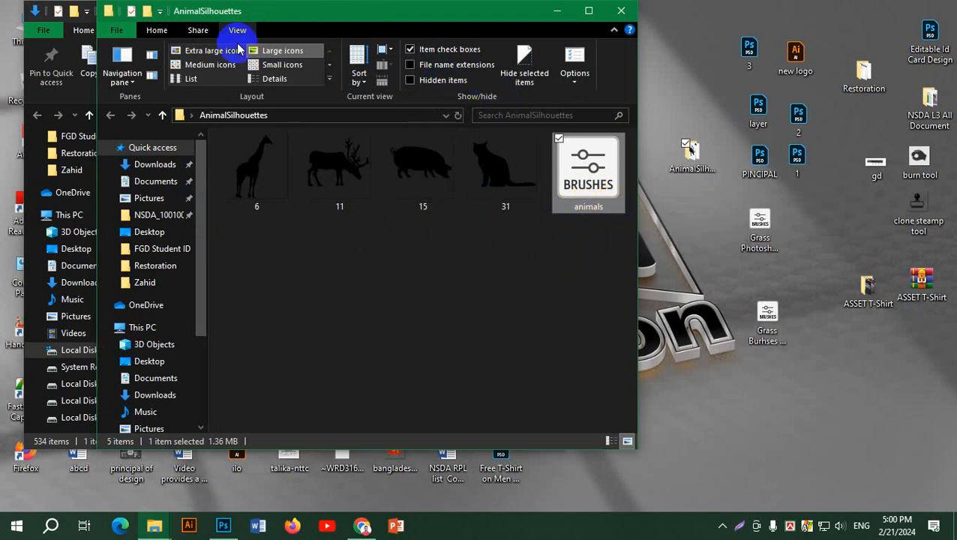
Maximize the AnimalSilhouettes window, show file name extensions again and check the ABR extension of the animals brush file
{"action": "left_click", "coordinate": [588, 10]}
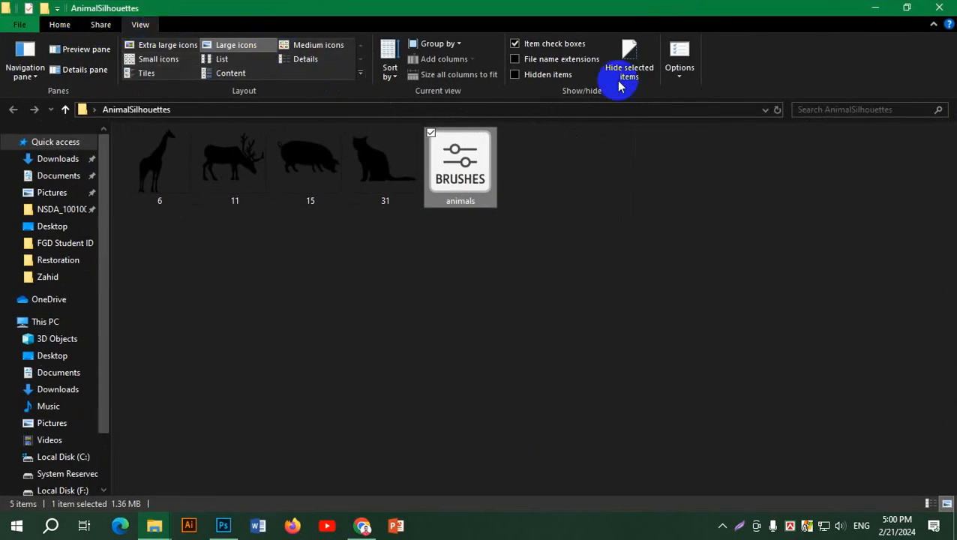
{"action": "left_click", "coordinate": [545, 61]}
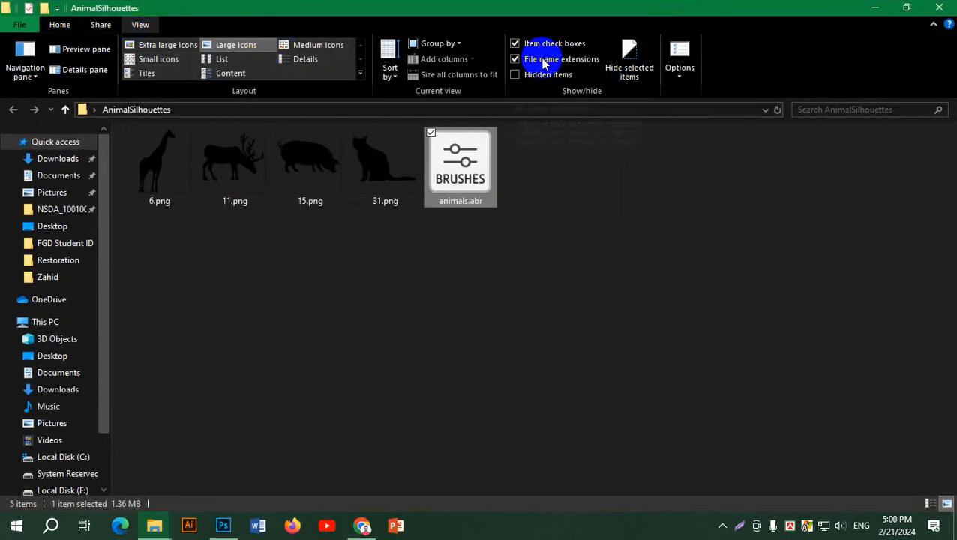
{"action": "left_click", "coordinate": [491, 302]}
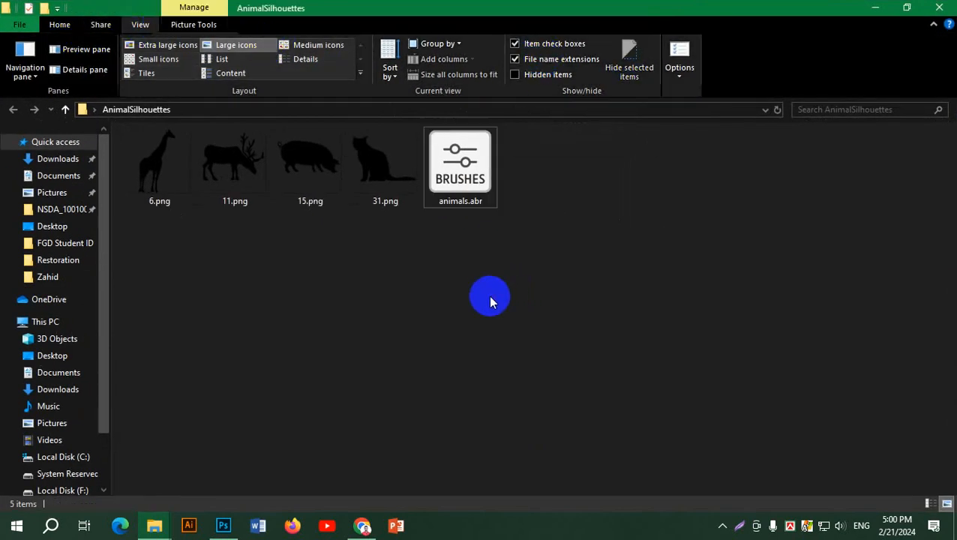
{"action": "left_click", "coordinate": [485, 204]}
{"action": "left_click", "coordinate": [480, 219]}
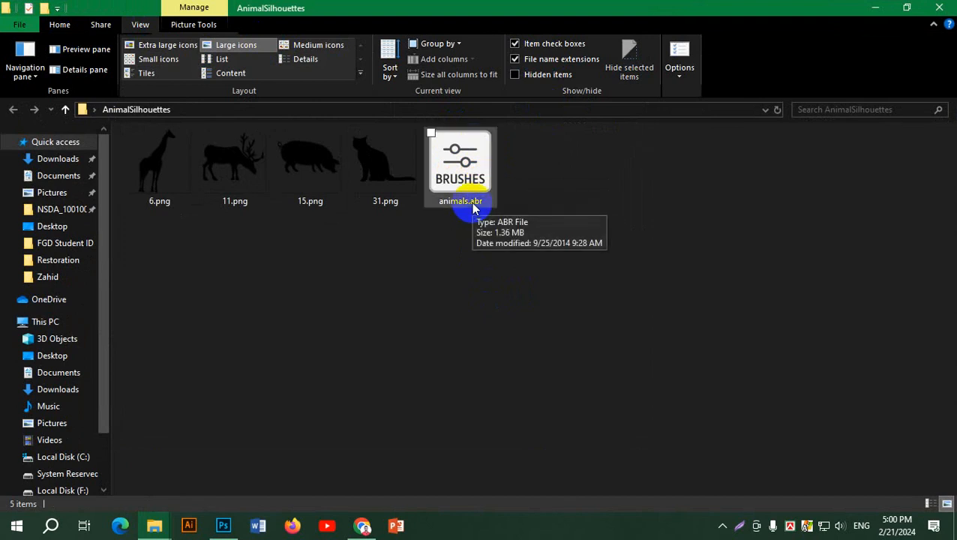
Switch file name extensions off and back on to compare how the animals brush file is named
{"action": "left_click", "coordinate": [515, 60]}
{"action": "left_click", "coordinate": [469, 198]}
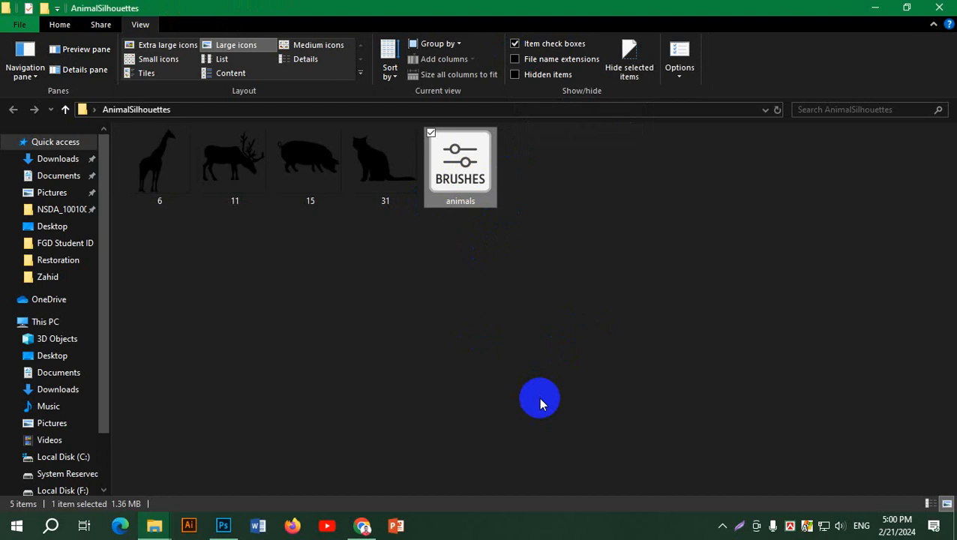
{"action": "left_click", "coordinate": [480, 166]}
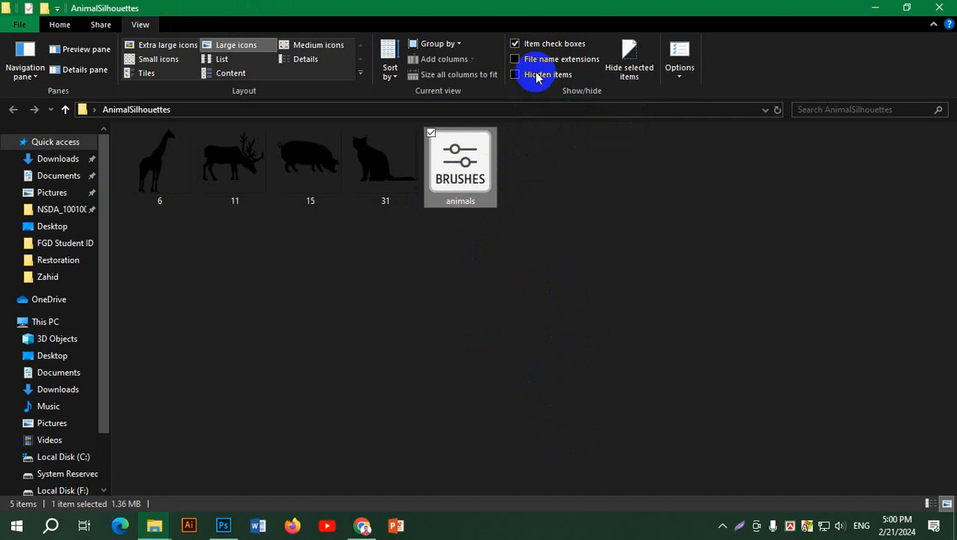
{"action": "left_click", "coordinate": [514, 59]}
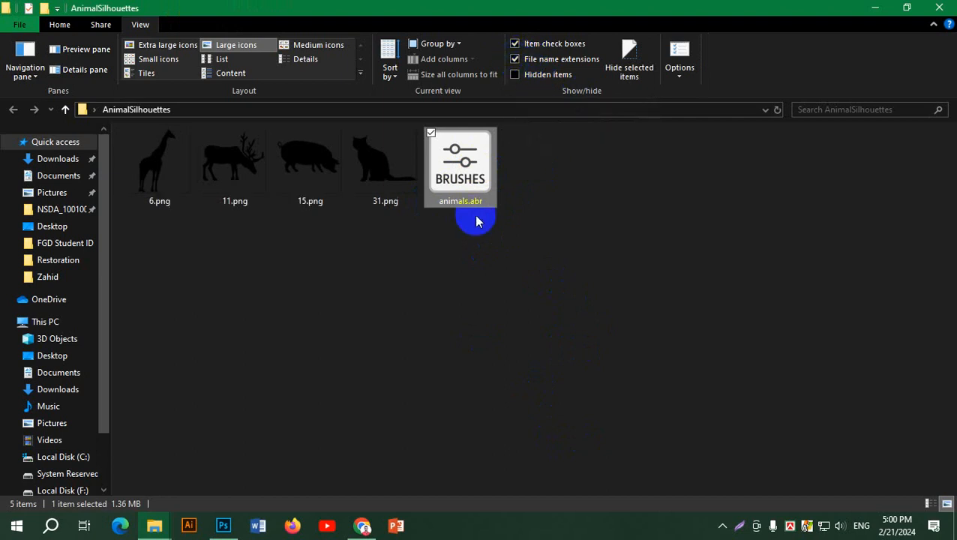
Restore the folder window's size, move animals.abr to the desktop and line up the two grass brush files beside it
{"action": "left_click", "coordinate": [906, 9]}
{"action": "left_click_drag", "start_coordinate": [581, 169], "coordinate": [716, 307]}
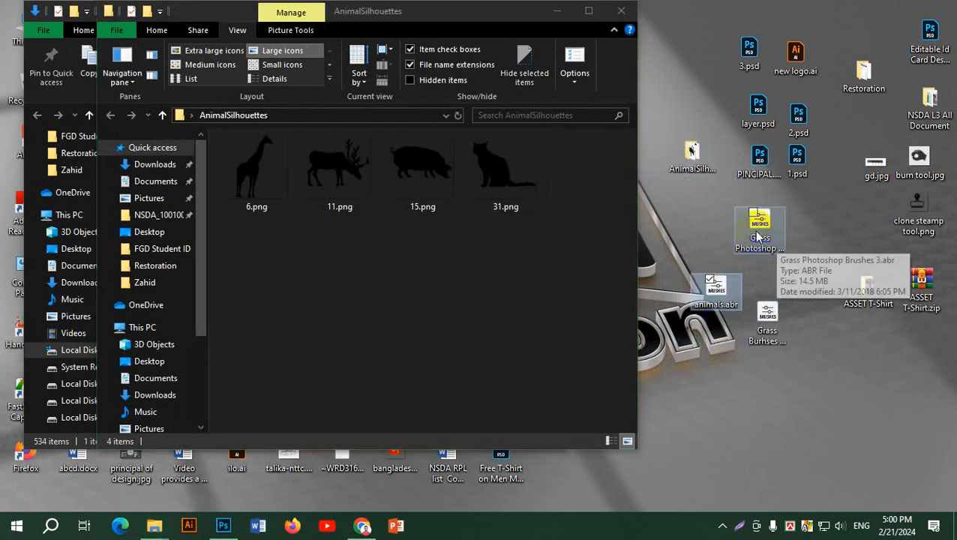
{"action": "mouse_move", "coordinate": [756, 234]}
{"action": "left_mouse_down"}
{"action": "mouse_move", "coordinate": [779, 276]}
{"action": "mouse_move", "coordinate": [763, 279]}
{"action": "left_mouse_up"}
{"action": "left_click_drag", "start_coordinate": [776, 320], "coordinate": [820, 283]}
Close the AnimalSilhouettes and Downloads windows and check the three ABR brush files on the desktop
{"action": "left_click", "coordinate": [622, 20]}
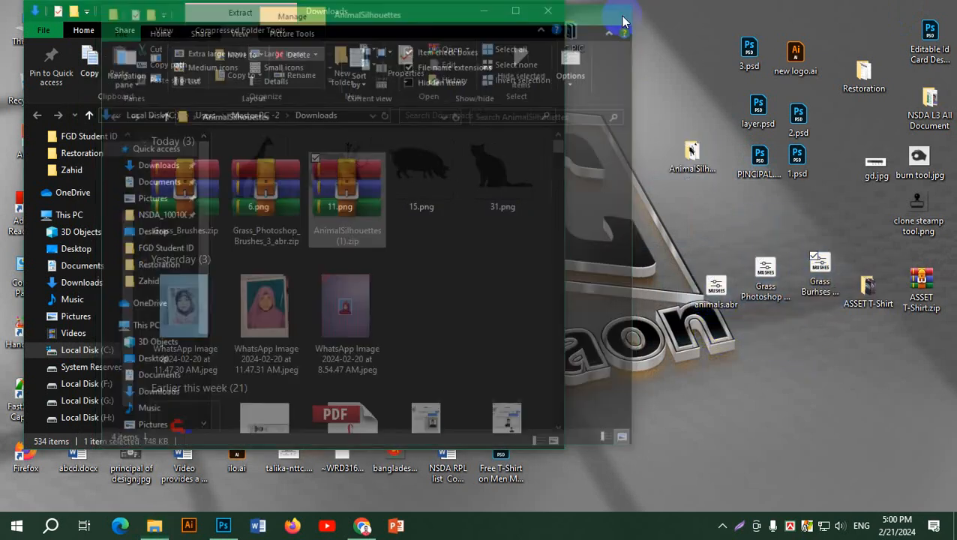
{"action": "left_click", "coordinate": [543, 12]}
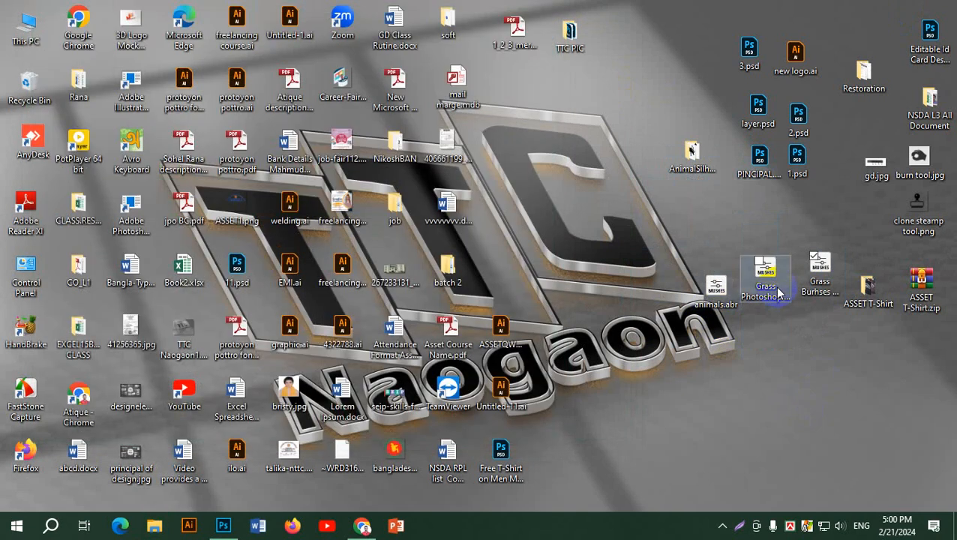
{"action": "mouse_move", "coordinate": [687, 229]}
{"action": "left_mouse_down"}
{"action": "mouse_move", "coordinate": [794, 337]}
{"action": "mouse_move", "coordinate": [819, 399]}
{"action": "mouse_move", "coordinate": [810, 421]}
{"action": "left_mouse_up"}
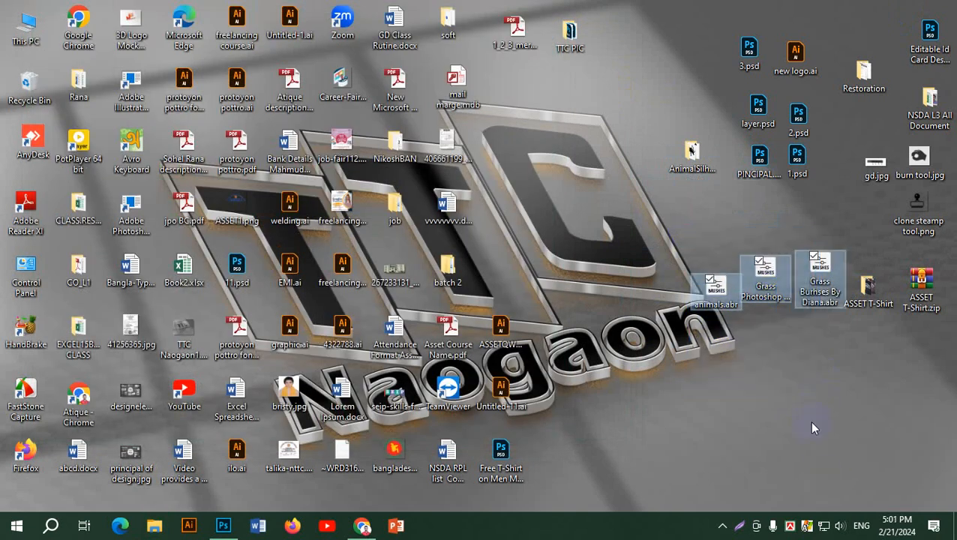
{"action": "left_click", "coordinate": [810, 421]}
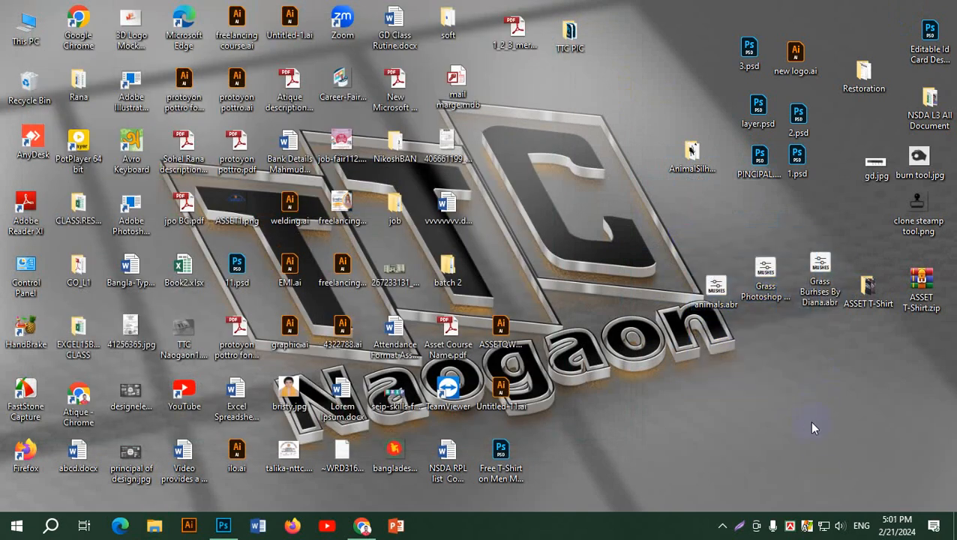
Switch to Photoshop, show the Brushes panel, browse its preset groups up to General Brushes and collapse the panel
{"action": "left_click", "coordinate": [222, 526]}
{"action": "left_click", "coordinate": [759, 131]}
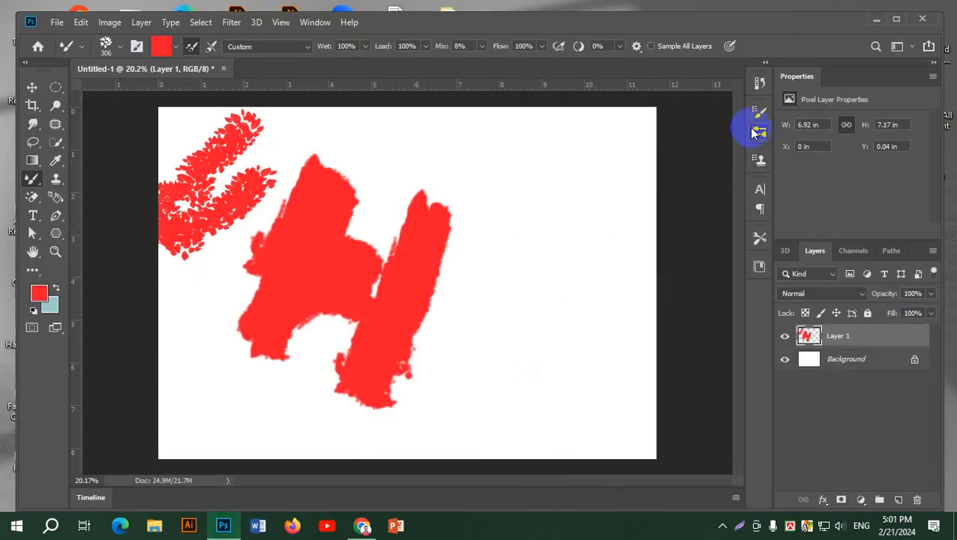
{"action": "left_click", "coordinate": [314, 22]}
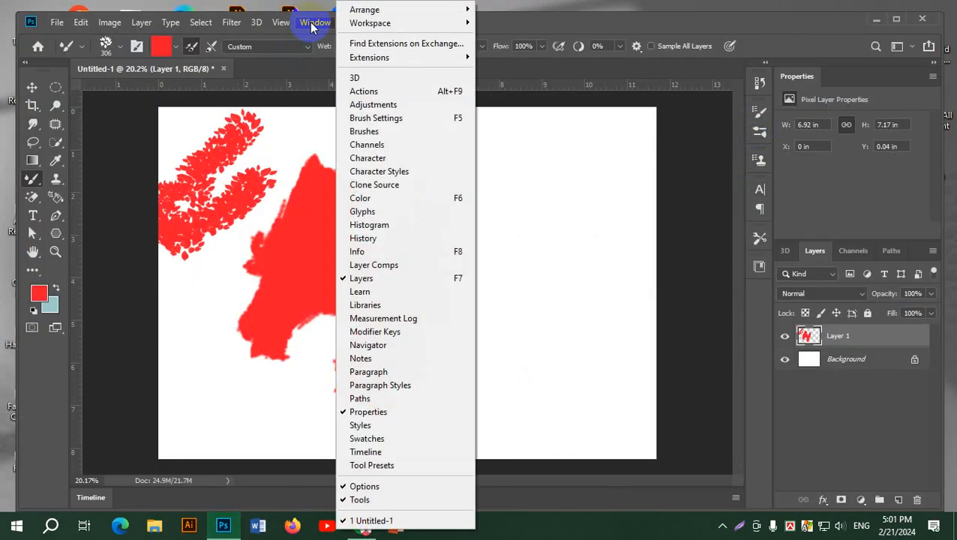
{"action": "left_click", "coordinate": [367, 131]}
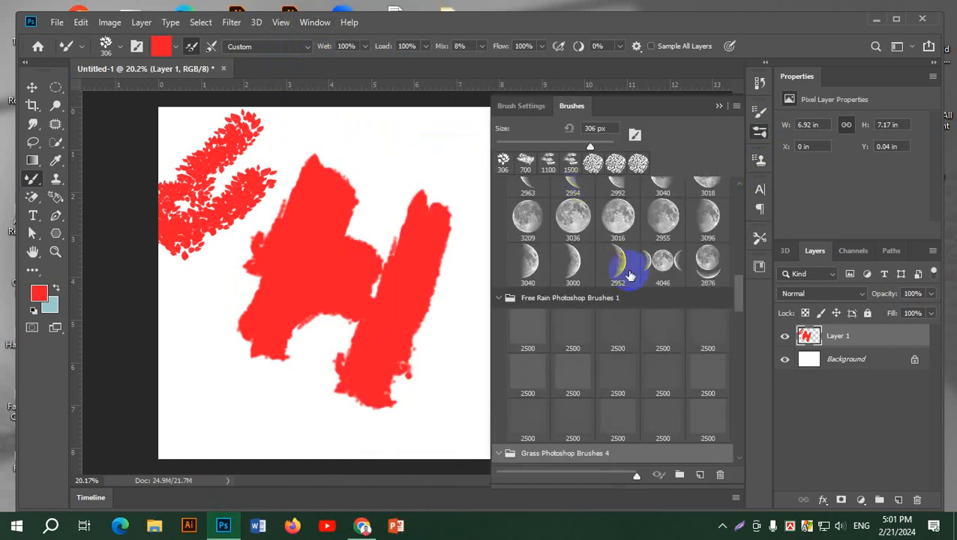
{"action": "scroll", "coordinate": [741, 292], "scroll_direction": "up", "scroll_amount": 4}
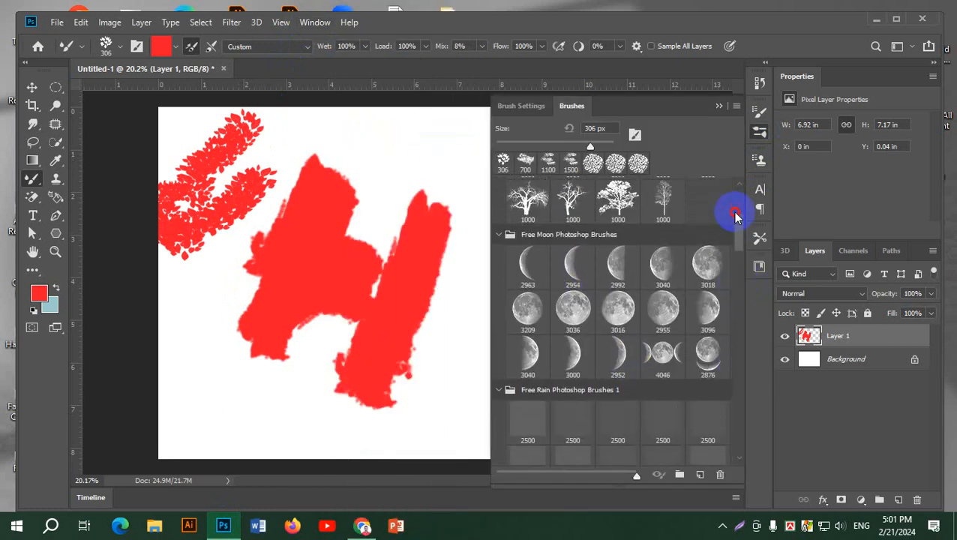
{"action": "left_click_drag", "start_coordinate": [735, 216], "coordinate": [732, 181]}
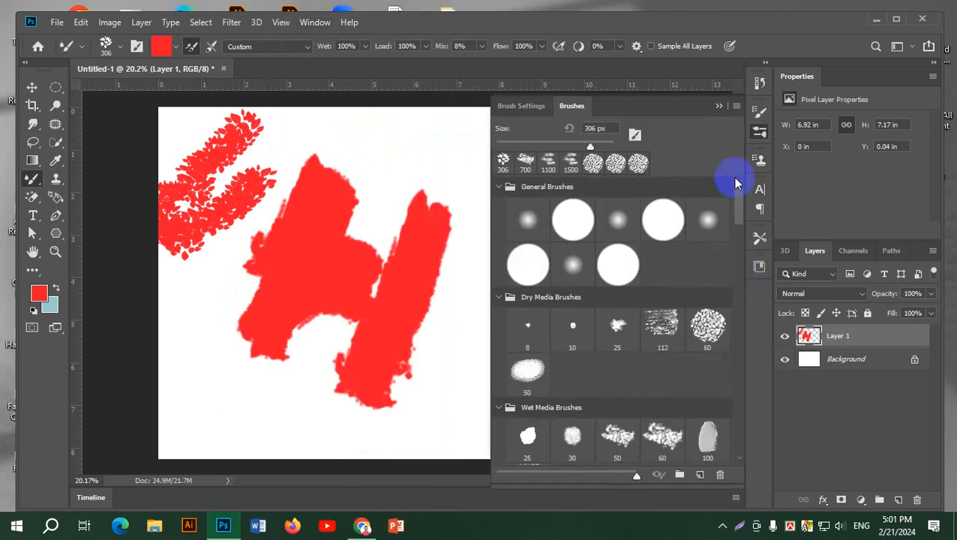
{"action": "left_click", "coordinate": [567, 107]}
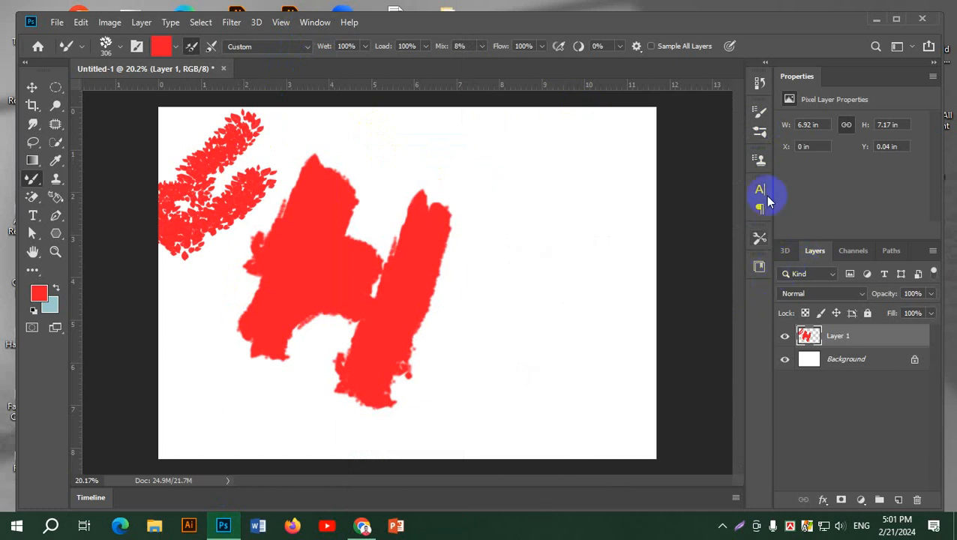
Show the Brushes panel and check the ABR files offered for brush import on the desktop, without loading any
{"action": "left_click", "coordinate": [761, 134]}
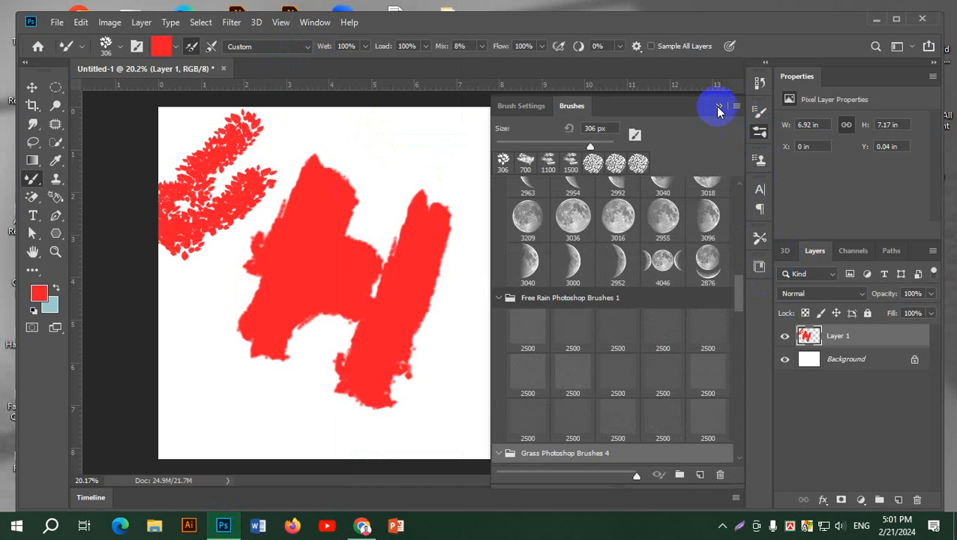
{"action": "left_click", "coordinate": [759, 132]}
{"action": "left_click", "coordinate": [760, 131]}
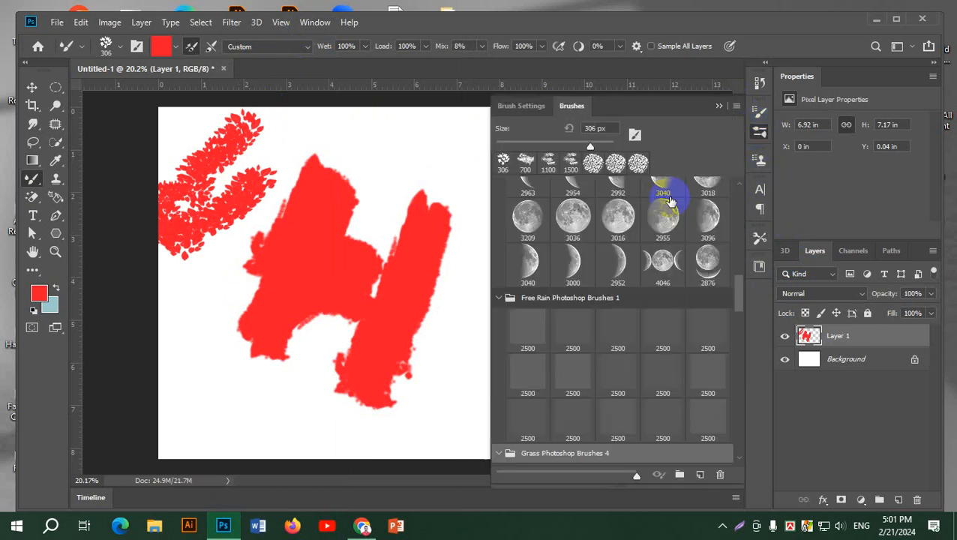
{"action": "left_click", "coordinate": [735, 107]}
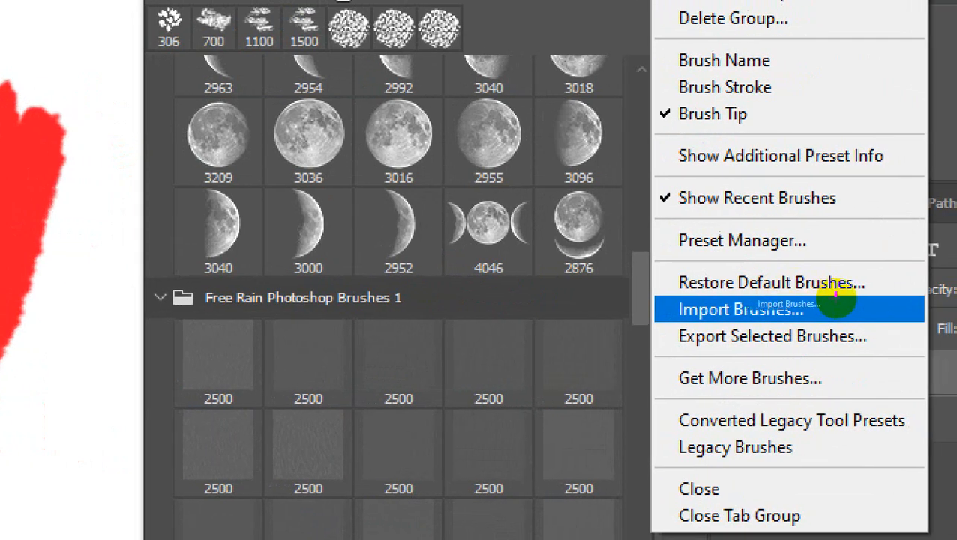
{"action": "left_click", "coordinate": [832, 296]}
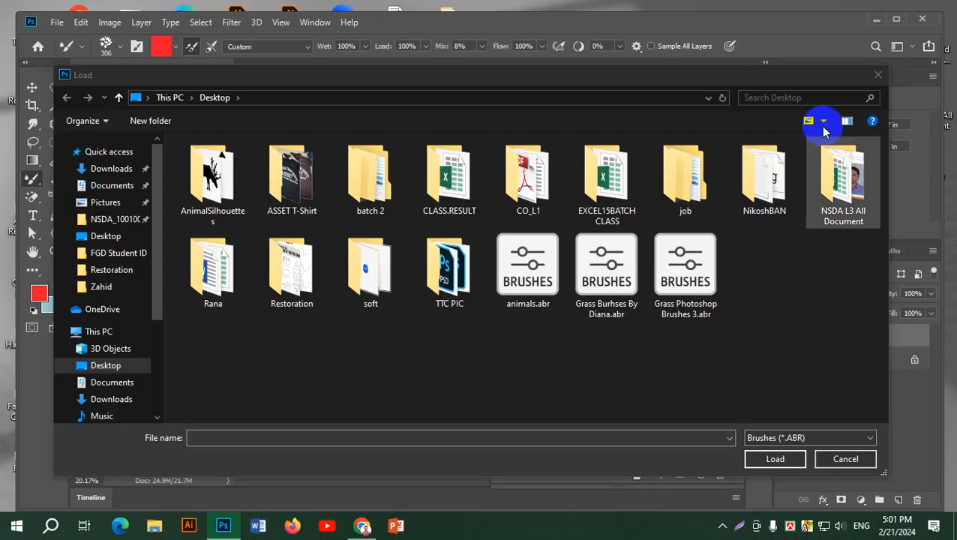
{"action": "left_click", "coordinate": [877, 77]}
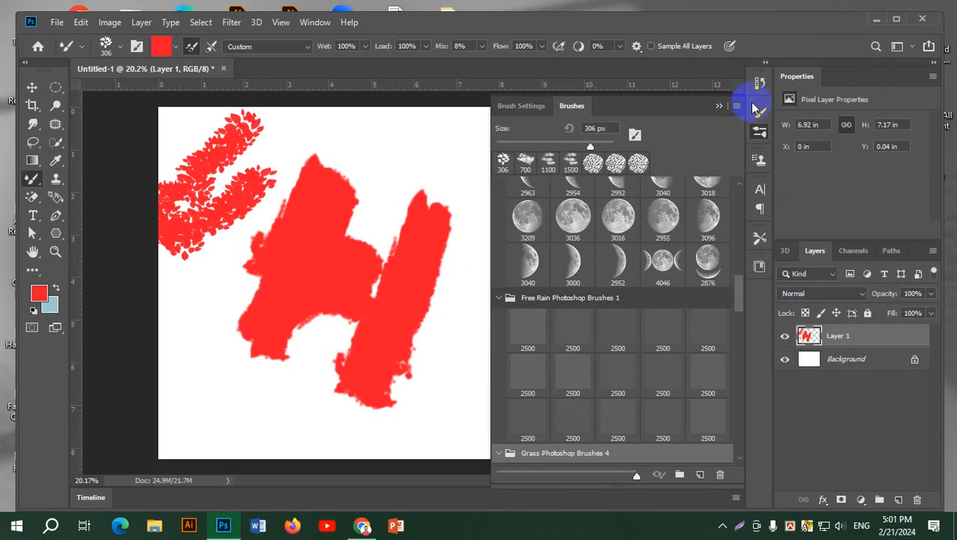
{"action": "left_click", "coordinate": [736, 106]}
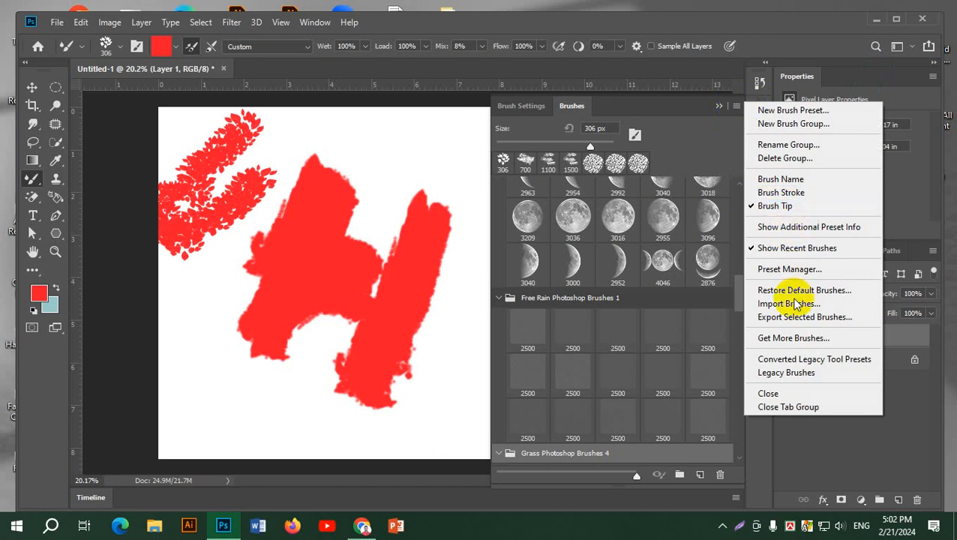
{"action": "left_click", "coordinate": [846, 306]}
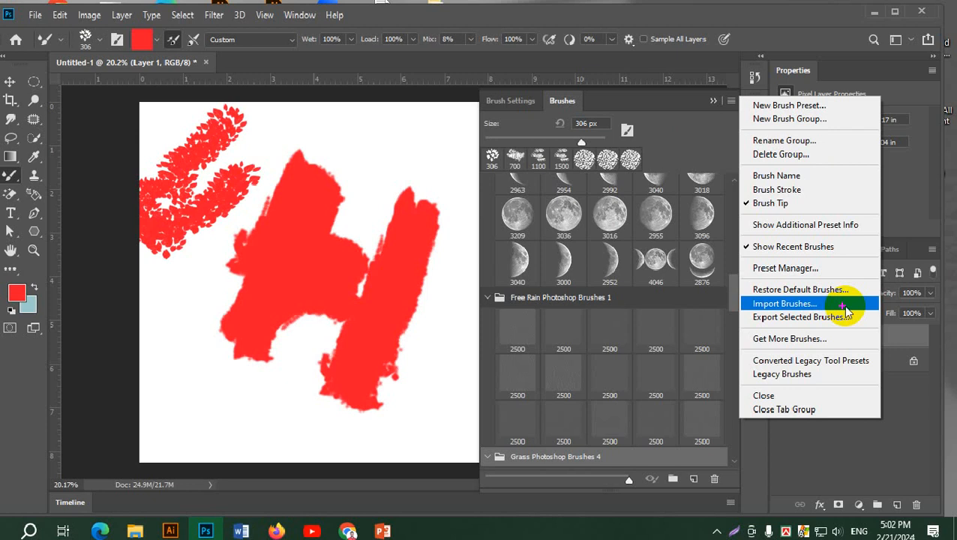
{"action": "left_click", "coordinate": [836, 304]}
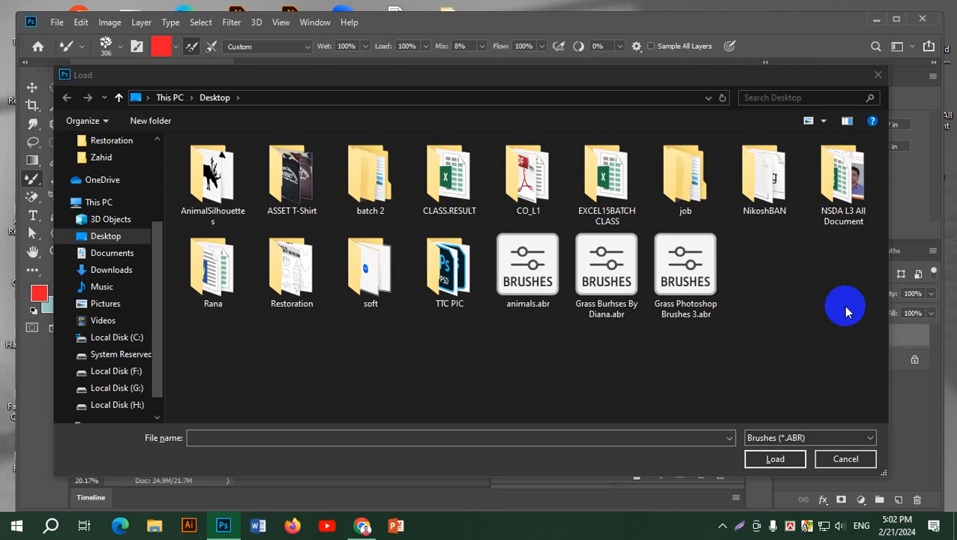
{"action": "left_click", "coordinate": [878, 75]}
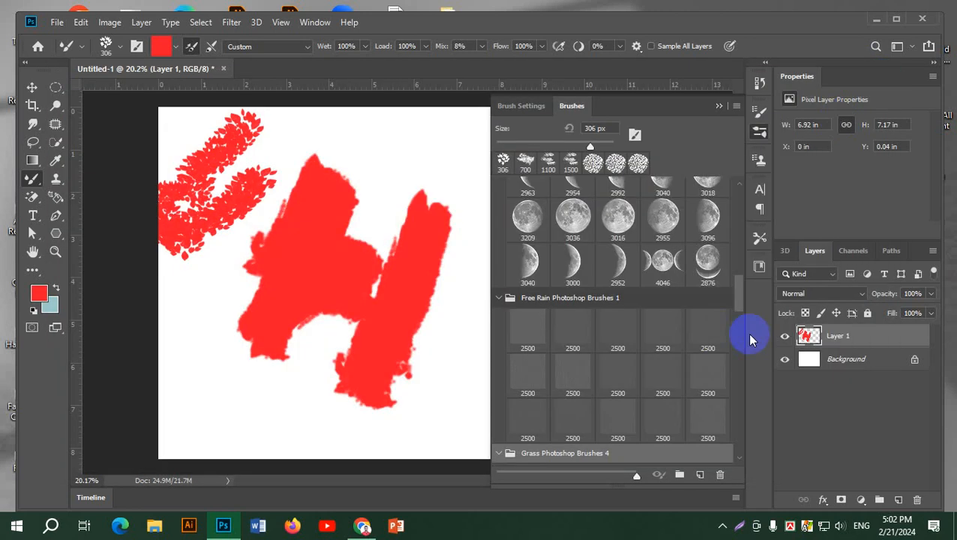
{"action": "left_click", "coordinate": [758, 133]}
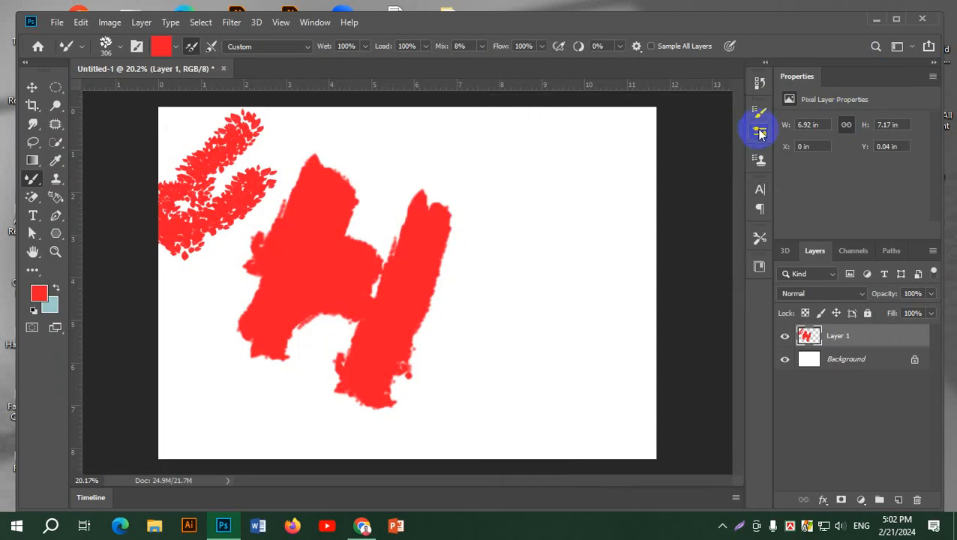
{"action": "left_click", "coordinate": [759, 132]}
{"action": "left_click", "coordinate": [735, 105]}
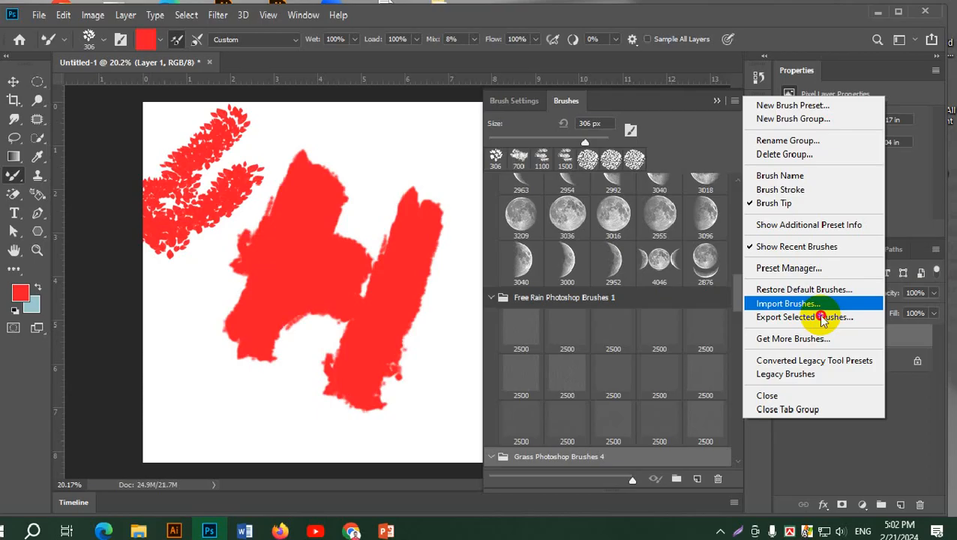
{"action": "left_click", "coordinate": [799, 319]}
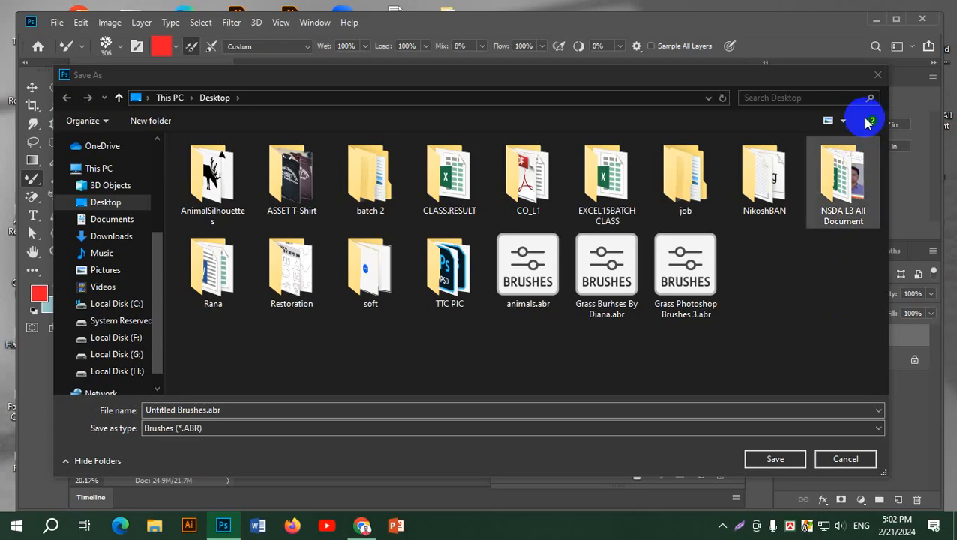
{"action": "left_click", "coordinate": [877, 76]}
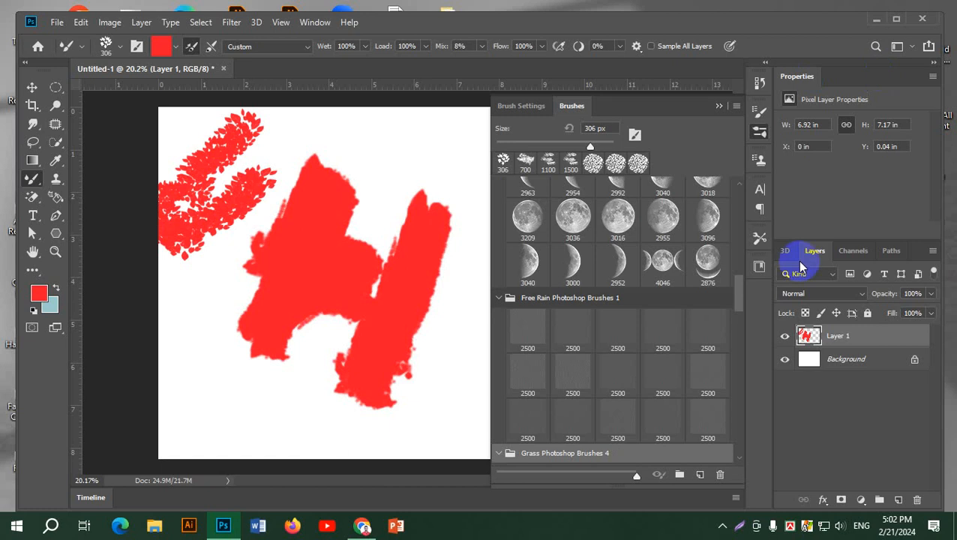
Import the brush file Grass Photoshop Brushes 3.abr from the desktop
{"action": "left_click", "coordinate": [739, 107]}
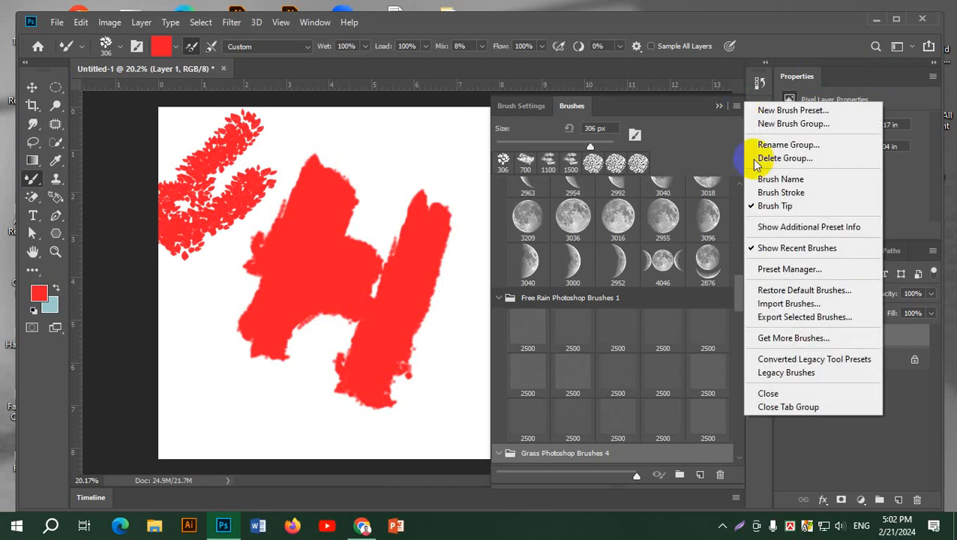
{"action": "left_click", "coordinate": [823, 305]}
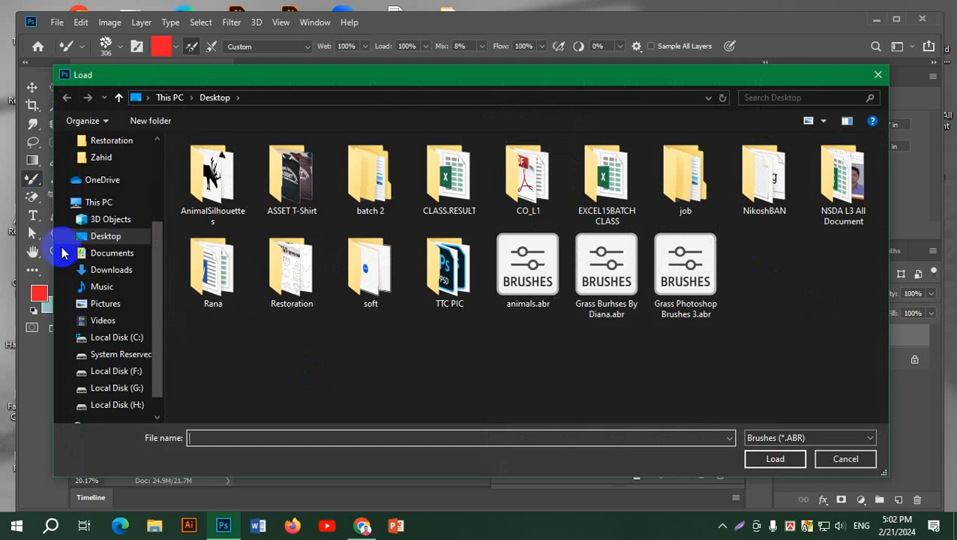
{"action": "left_click", "coordinate": [82, 203]}
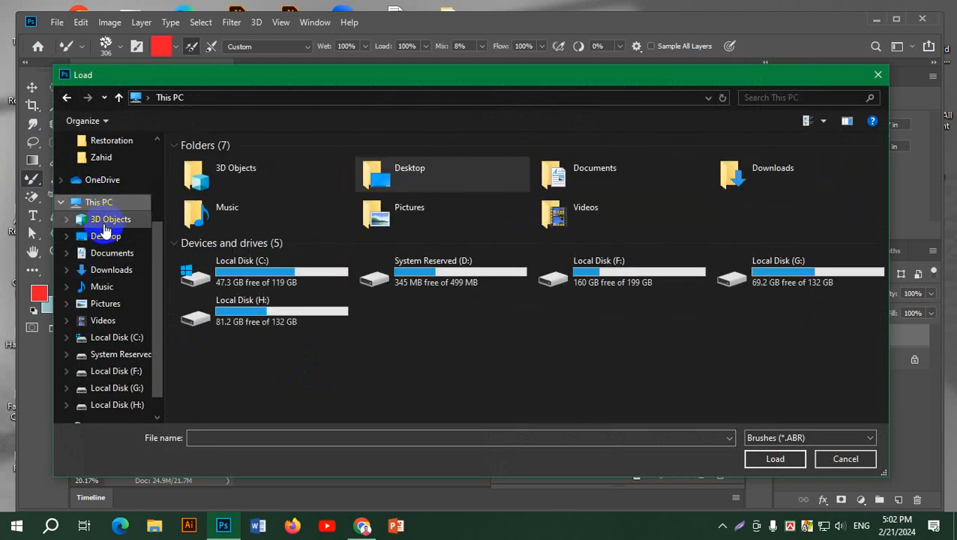
{"action": "left_click", "coordinate": [94, 219]}
{"action": "left_click", "coordinate": [106, 236]}
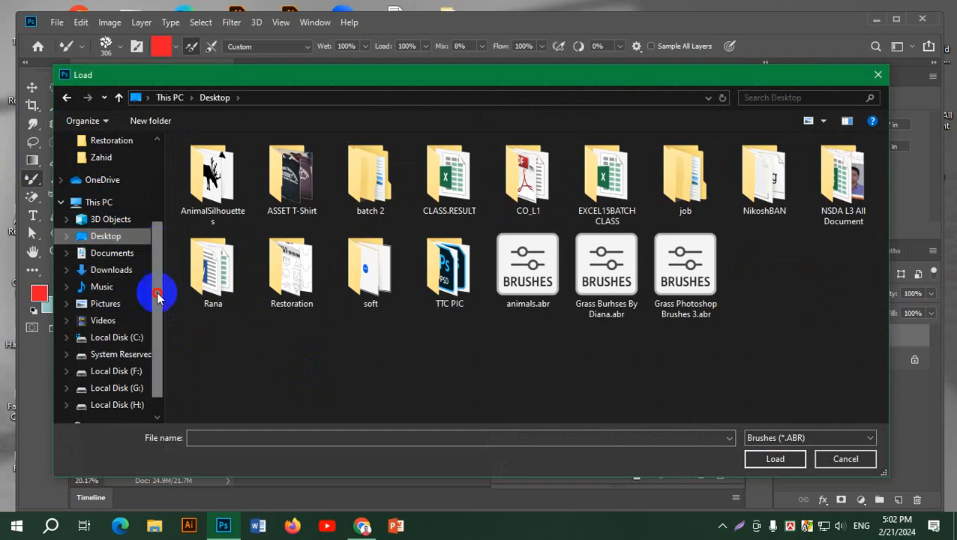
{"action": "scroll", "coordinate": [148, 262], "scroll_direction": "down", "scroll_amount": 1}
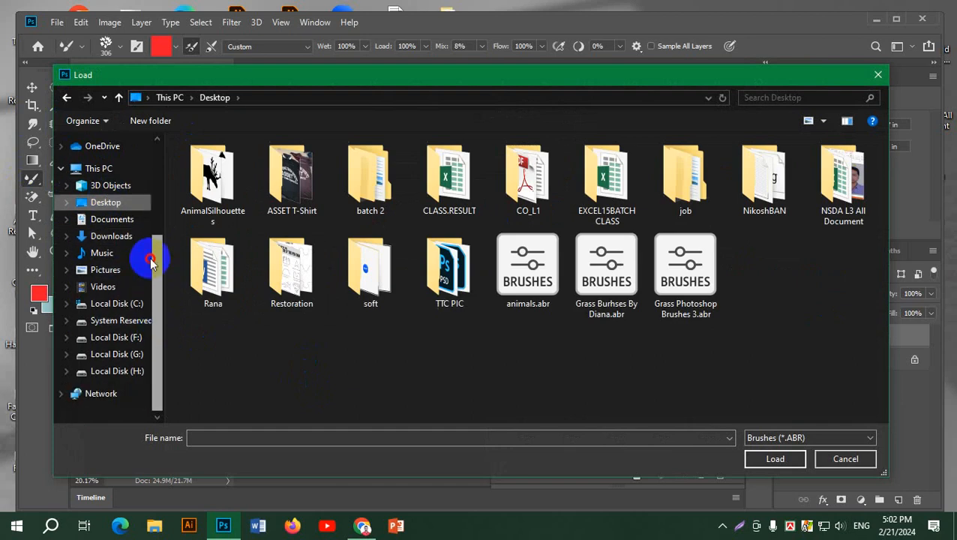
{"action": "left_click", "coordinate": [534, 292]}
{"action": "left_click", "coordinate": [615, 284]}
{"action": "left_click", "coordinate": [685, 277]}
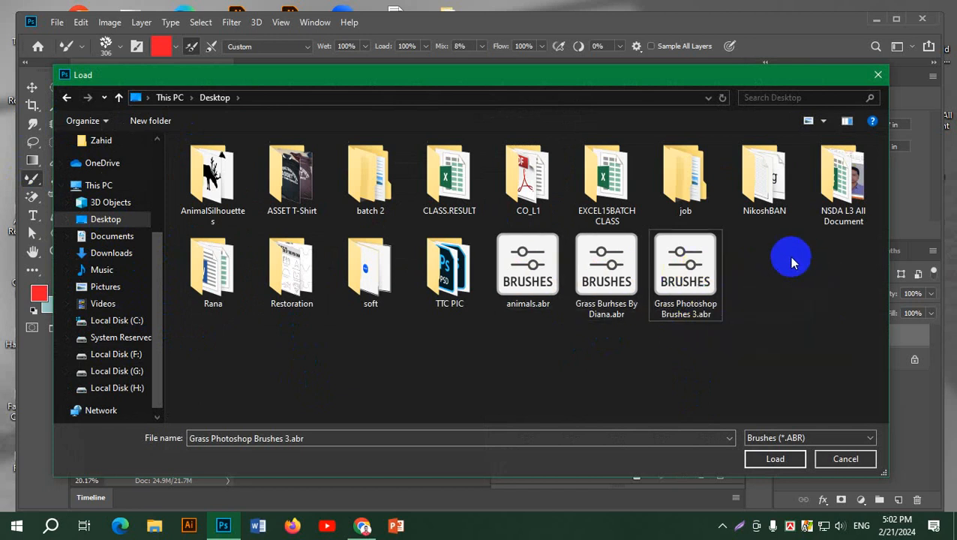
{"action": "left_click", "coordinate": [686, 277]}
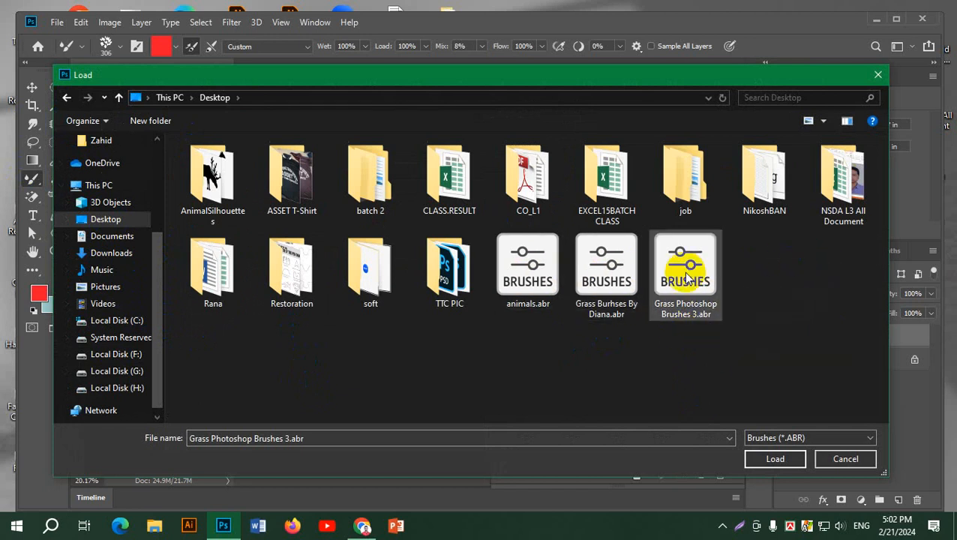
{"action": "left_click", "coordinate": [780, 458]}
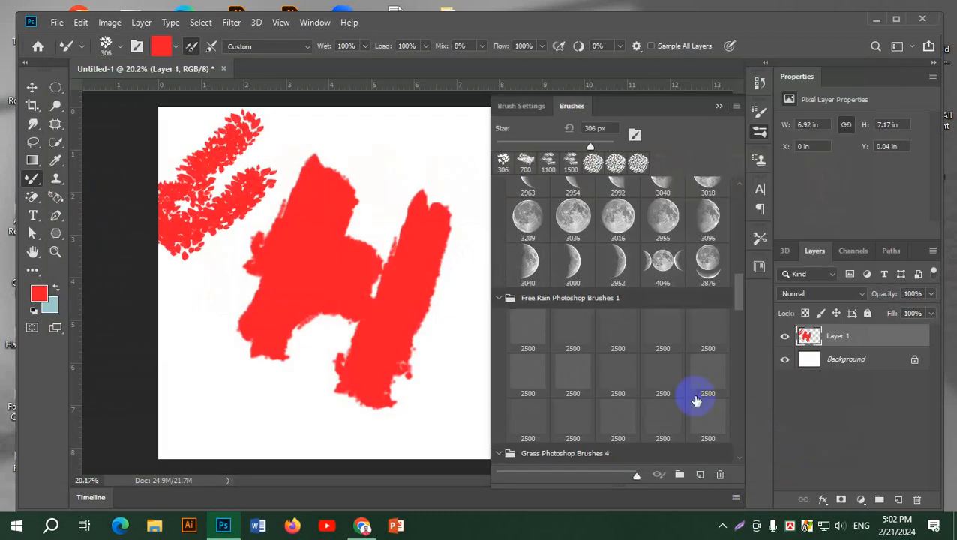
Expand the imported Grass Photoshop Brushes 3 group at the end of the brush list and view its brush tips
{"action": "left_click_drag", "start_coordinate": [738, 283], "coordinate": [755, 467]}
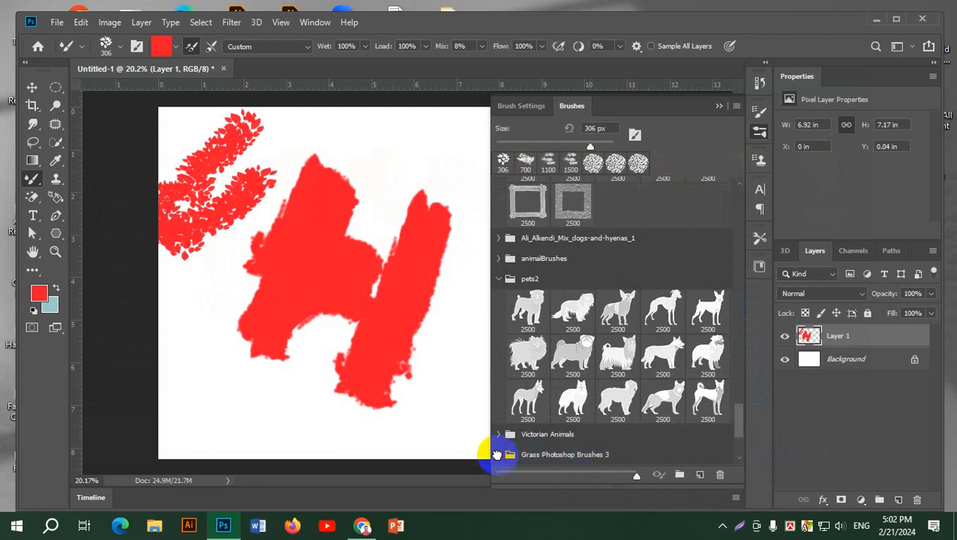
{"action": "left_click", "coordinate": [496, 454]}
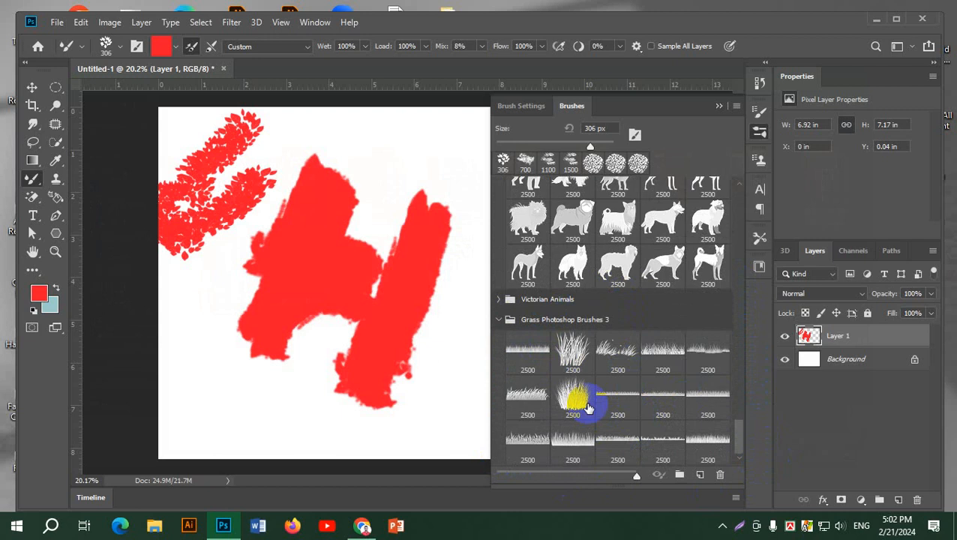
{"action": "left_click", "coordinate": [608, 409]}
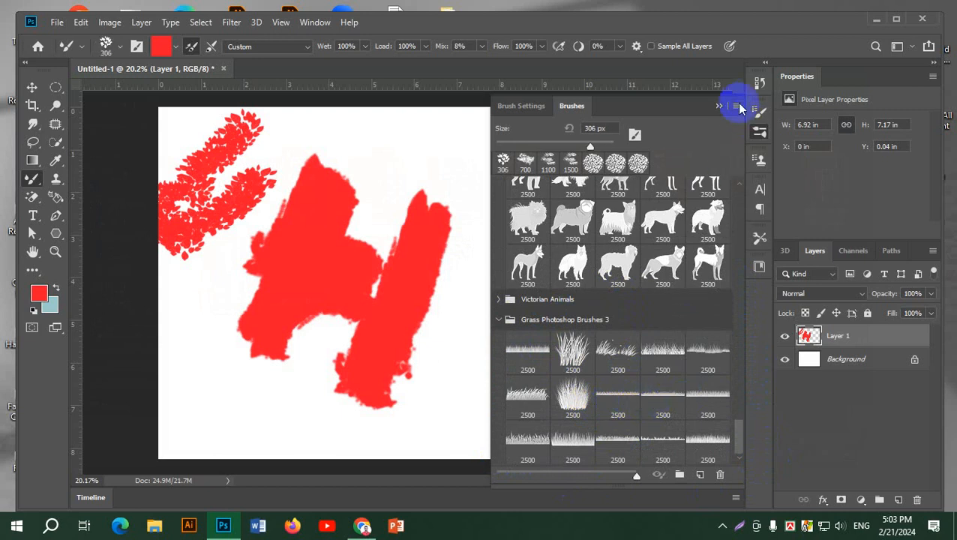
Import the brush file Grass Burhses By Diana.abr from the desktop
{"action": "left_click", "coordinate": [736, 105]}
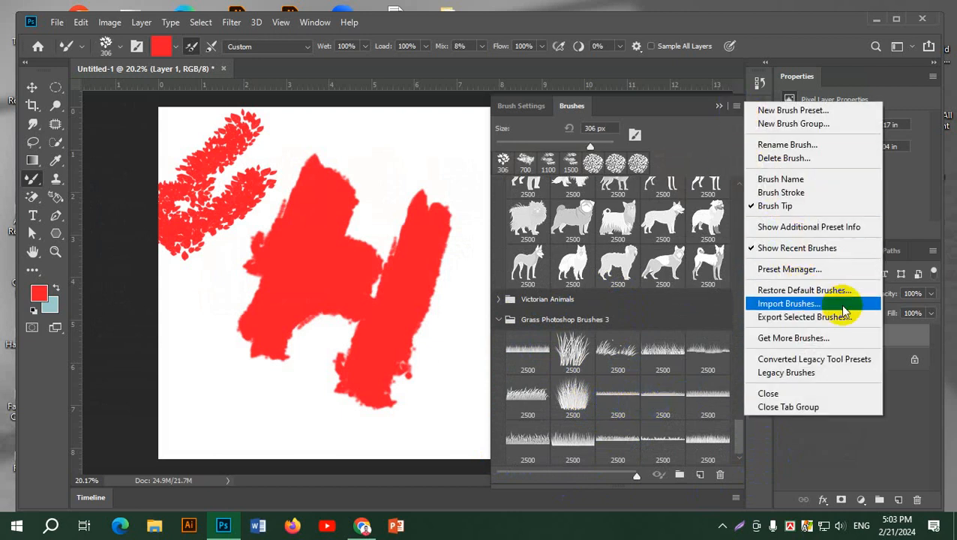
{"action": "left_click", "coordinate": [843, 310]}
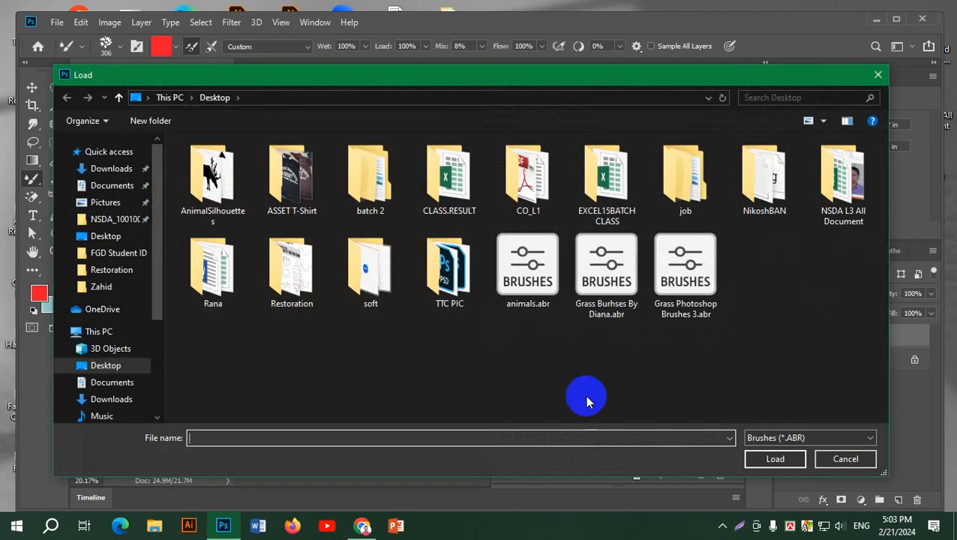
{"action": "left_click", "coordinate": [609, 283]}
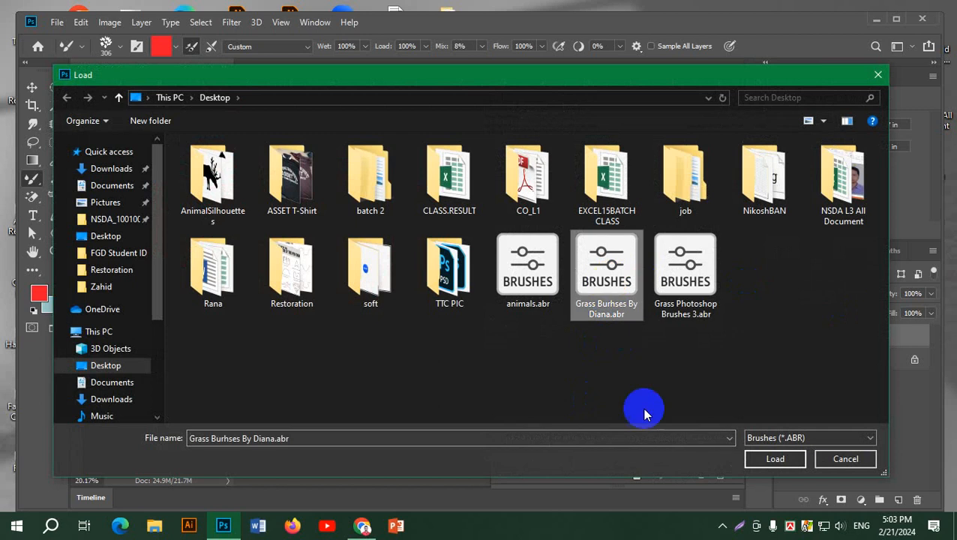
{"action": "left_click", "coordinate": [787, 465]}
Expand the imported Grass Burhses By Diana group and view its brush tips
{"action": "scroll", "coordinate": [737, 471], "scroll_direction": "down", "scroll_amount": 1}
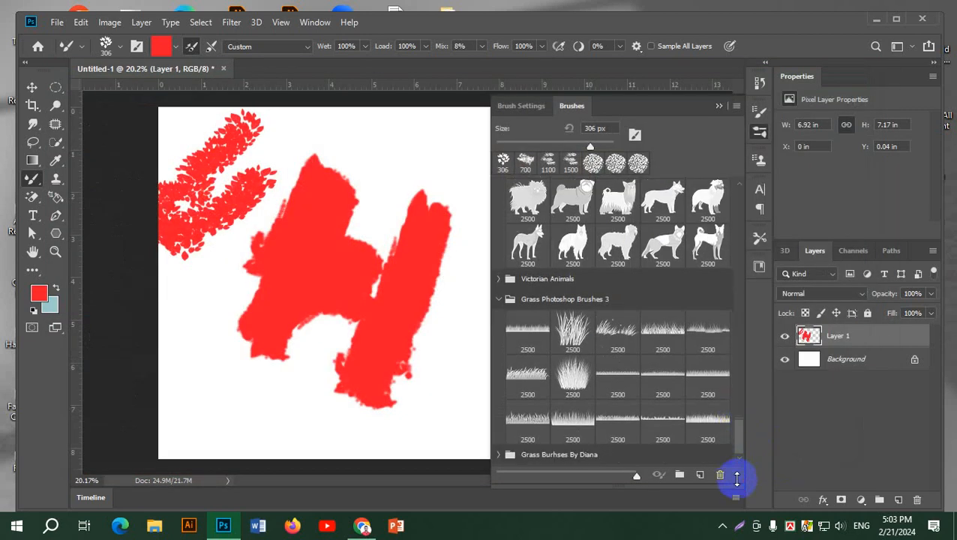
{"action": "left_click", "coordinate": [500, 457]}
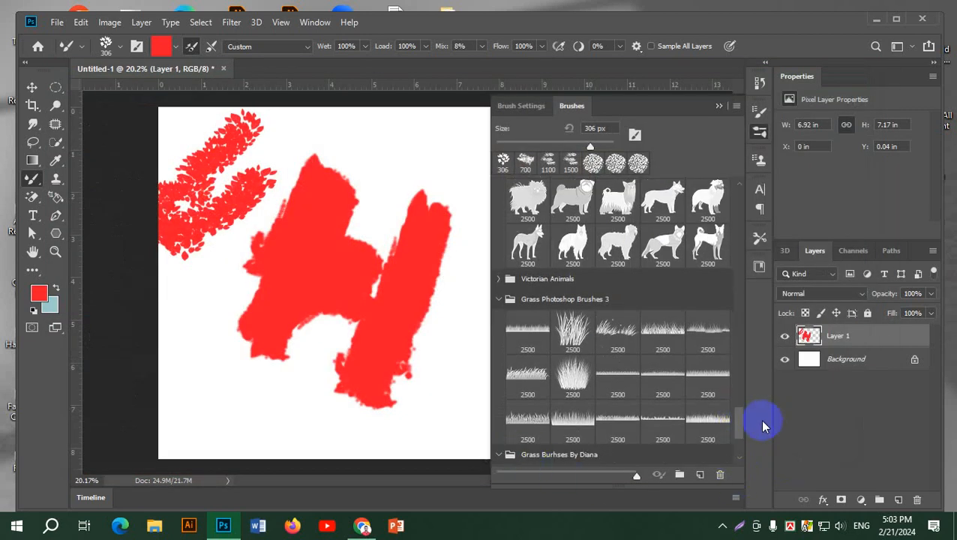
{"action": "left_click", "coordinate": [740, 459]}
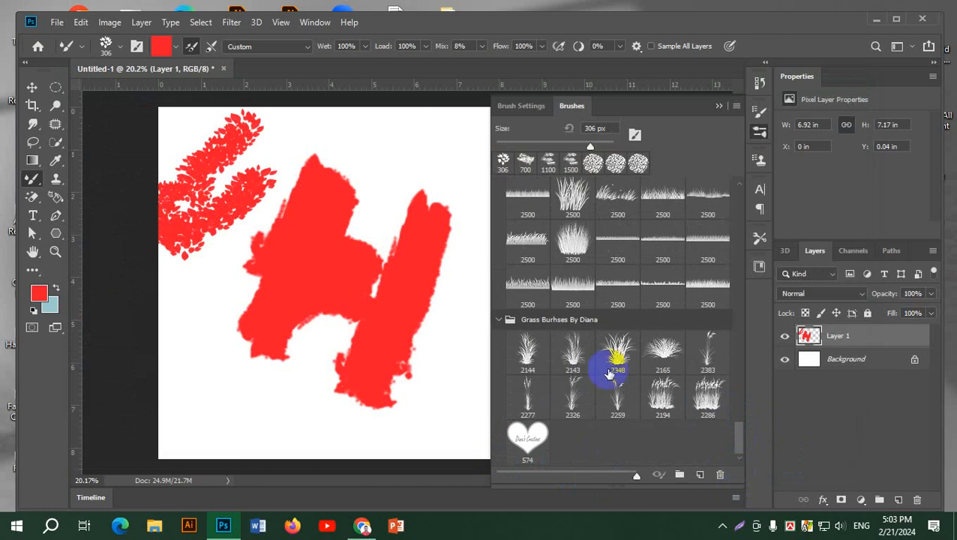
{"action": "left_click", "coordinate": [688, 374]}
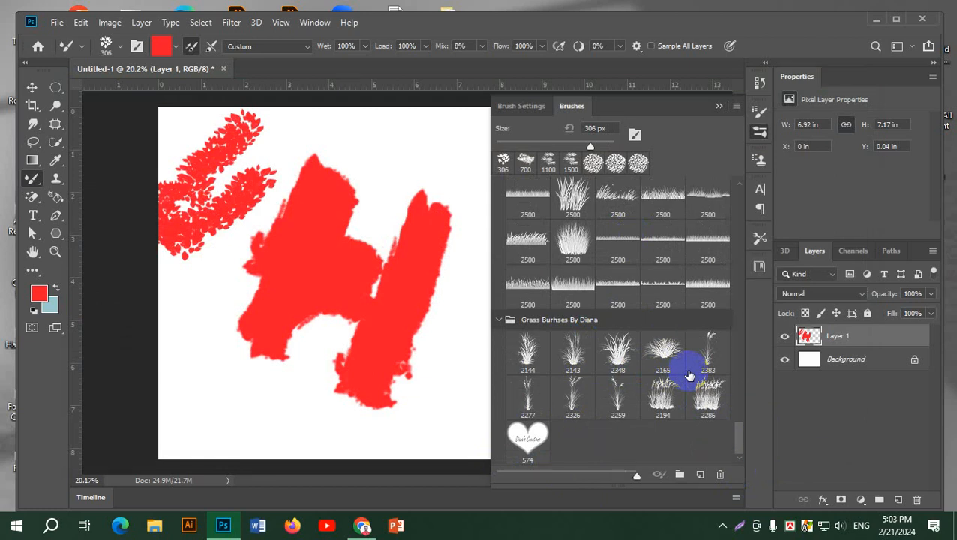
Delete the painted Layer 1, create a new empty layer and select the first tree brush in the conceptart_tree_brushes group
{"action": "left_click", "coordinate": [762, 131]}
{"action": "left_click", "coordinate": [762, 131]}
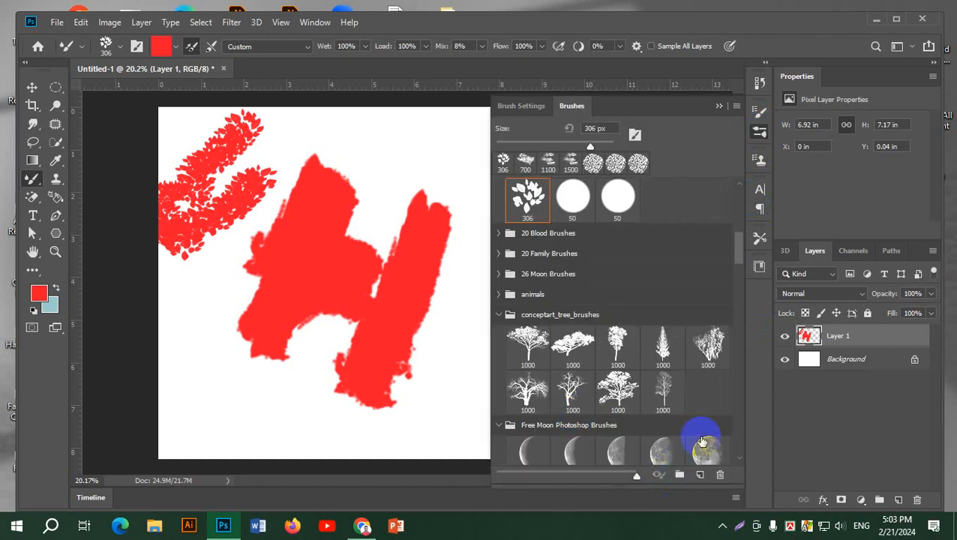
{"action": "left_click_drag", "start_coordinate": [903, 338], "coordinate": [916, 500]}
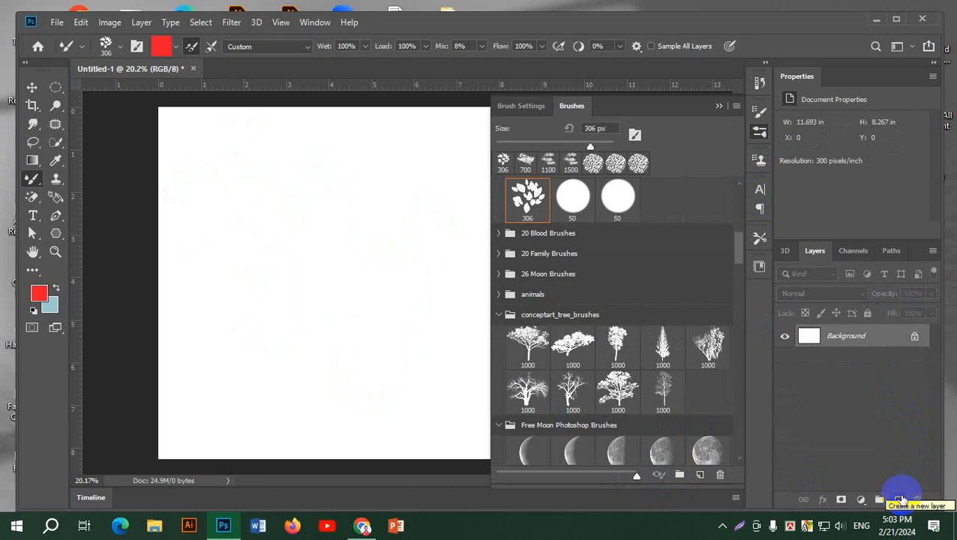
{"action": "left_click", "coordinate": [900, 498]}
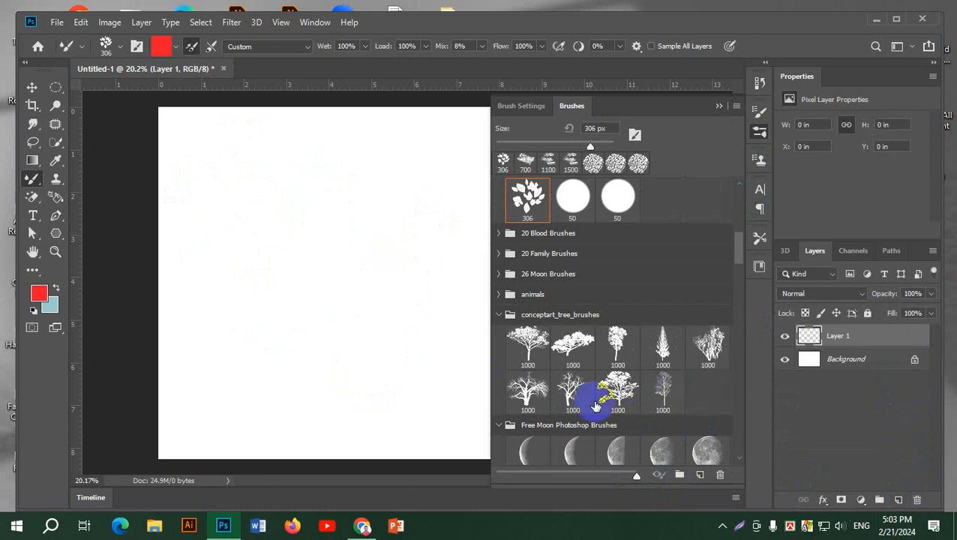
{"action": "left_click", "coordinate": [537, 352]}
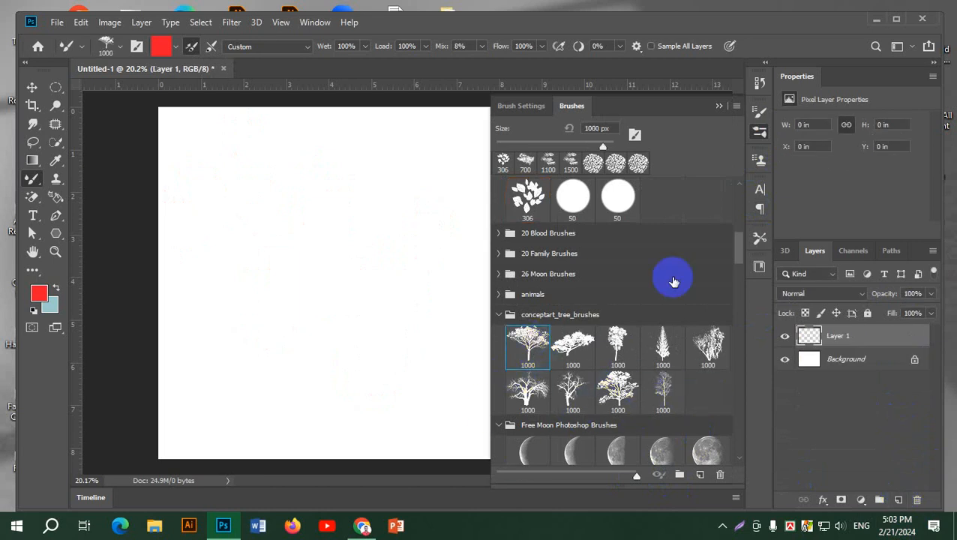
Reset the foreground and background colours to default black and white and stamp one 1000 px tree in the canvas's lower-left corner
{"action": "left_click", "coordinate": [760, 131]}
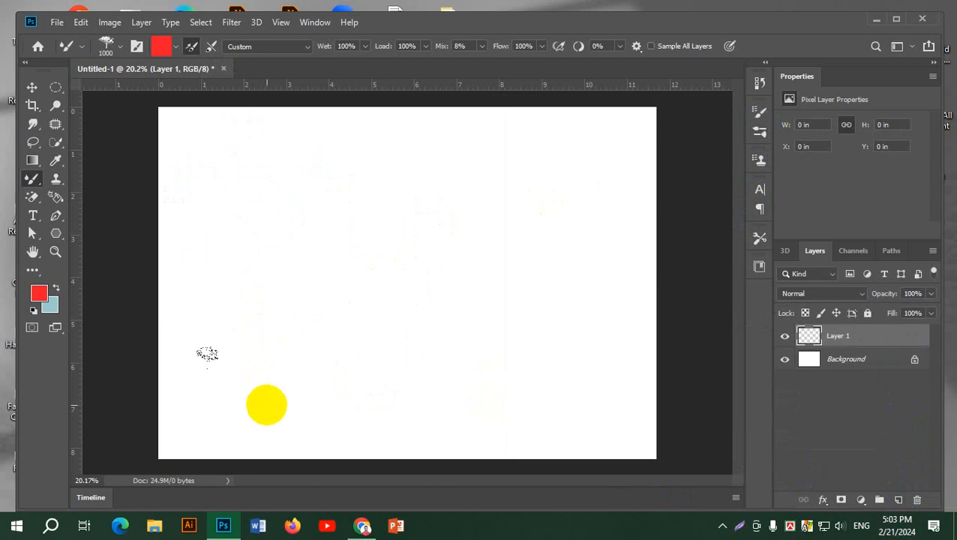
{"action": "left_click", "coordinate": [42, 293]}
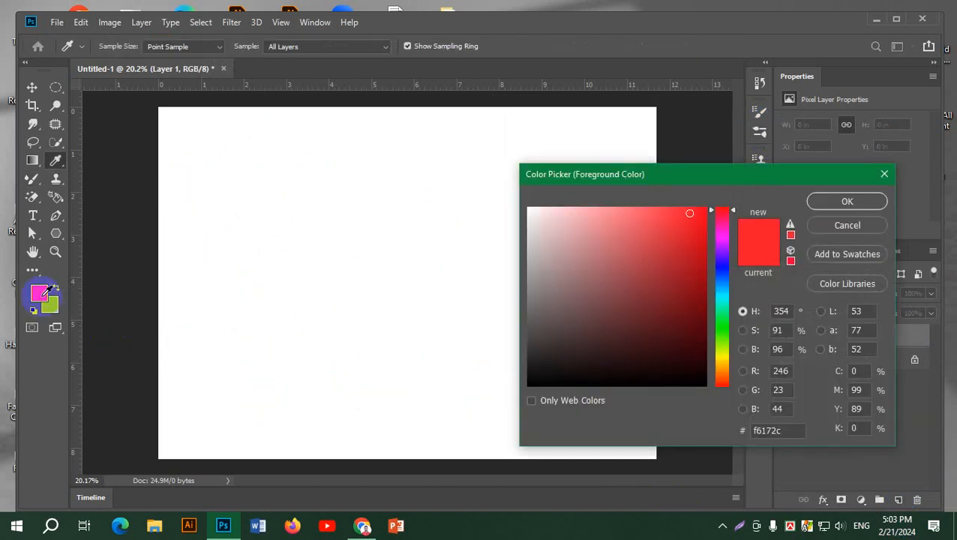
{"action": "left_click", "coordinate": [883, 174]}
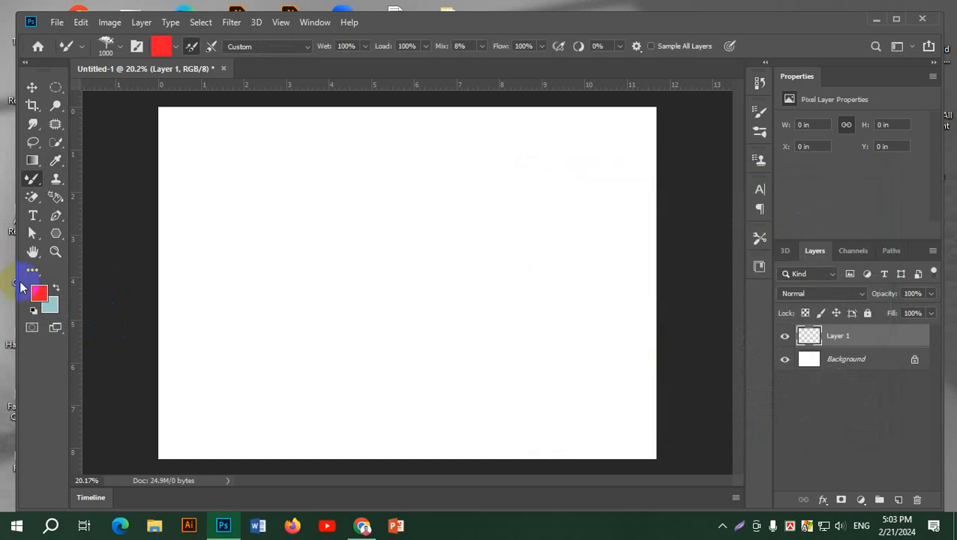
{"action": "left_click", "coordinate": [33, 310]}
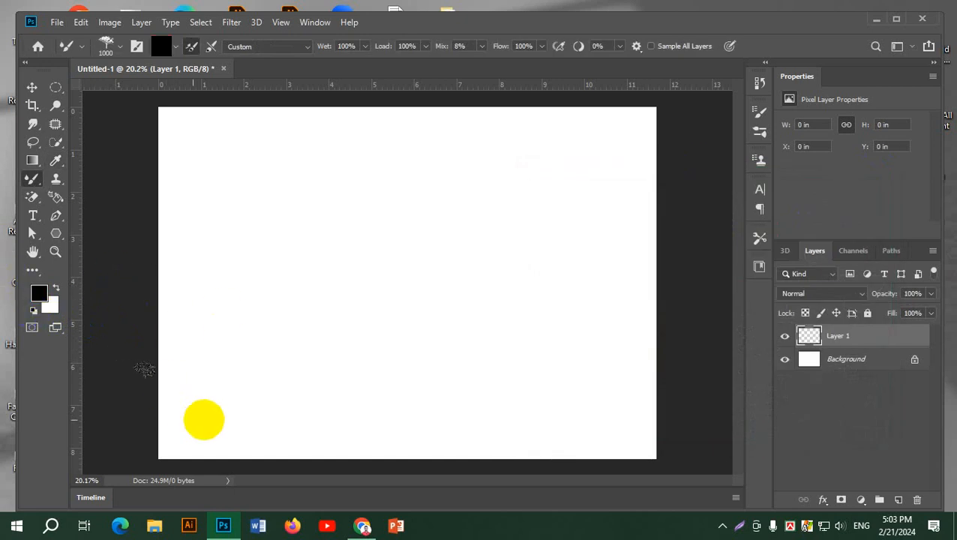
{"action": "left_click", "coordinate": [239, 401]}
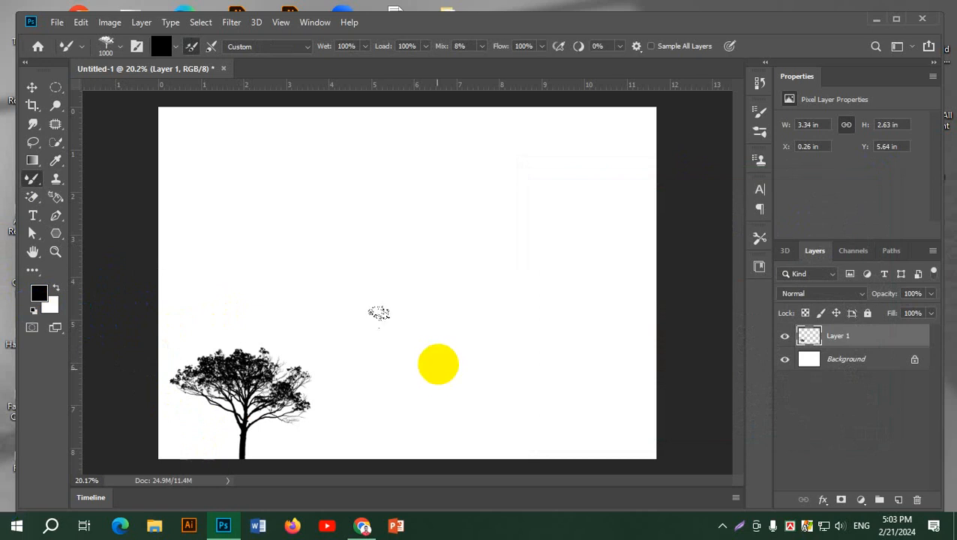
Enlarge the tree brush to 2200 px and stamp a large tree at the canvas's lower-right edge
{"action": "key", "text": "bracketright"}
{"action": "key", "text": "bracketright"}
{"action": "key", "text": "bracketright"}
{"action": "key", "text": "bracketright"}
{"action": "key", "text": "bracketright"}
{"action": "key", "text": "bracketright"}
{"action": "key", "text": "bracketright"}
{"action": "key", "text": "bracketright"}
{"action": "key", "text": "bracketright"}
{"action": "key", "text": "bracketright"}
{"action": "key", "text": "bracketright"}
{"action": "key", "text": "bracketright"}
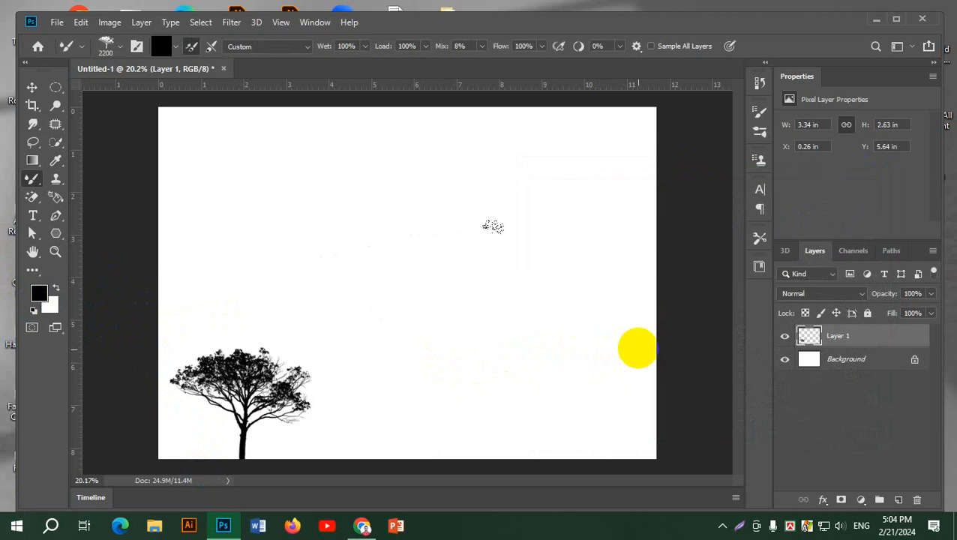
{"action": "left_click", "coordinate": [593, 345]}
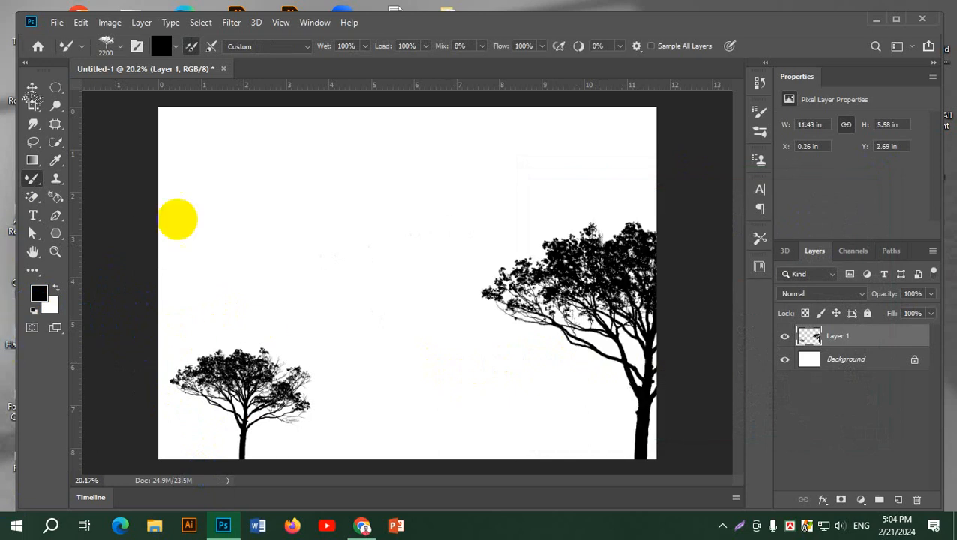
Pick the last tree brush in the conceptart_tree_brushes group and stamp it at 1000 px just left of the large tree's trunk
{"action": "left_click", "coordinate": [760, 133]}
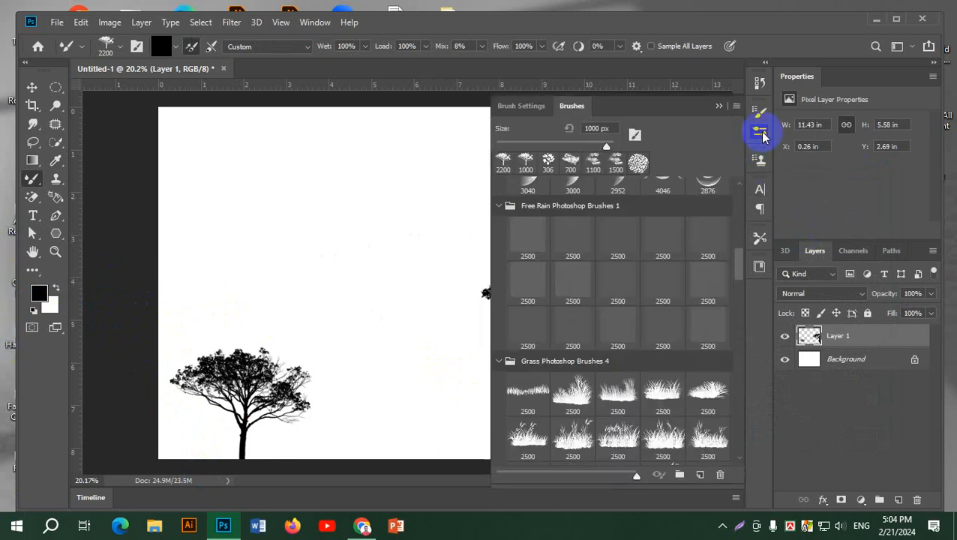
{"action": "scroll", "coordinate": [652, 309], "scroll_direction": "up", "scroll_amount": 5}
{"action": "left_click", "coordinate": [664, 241]}
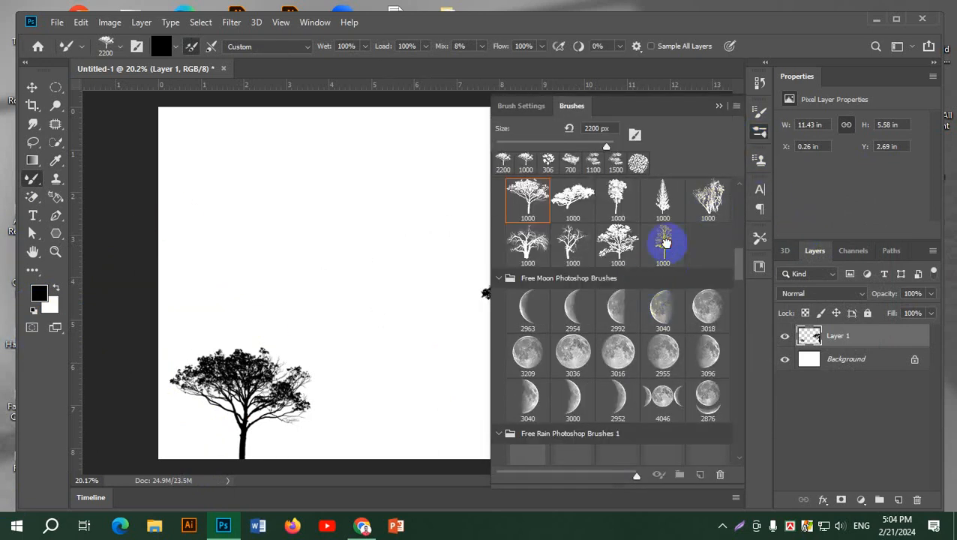
{"action": "left_click", "coordinate": [758, 130]}
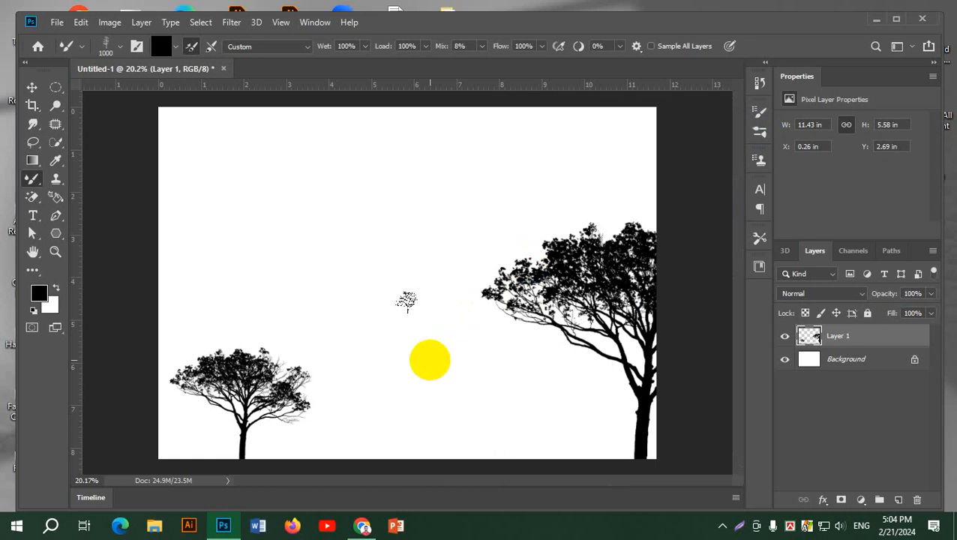
{"action": "key", "text": "bracketright"}
{"action": "key", "text": "bracketright"}
{"action": "key", "text": "bracketright"}
{"action": "key", "text": "bracketright"}
{"action": "key", "text": "bracketright"}
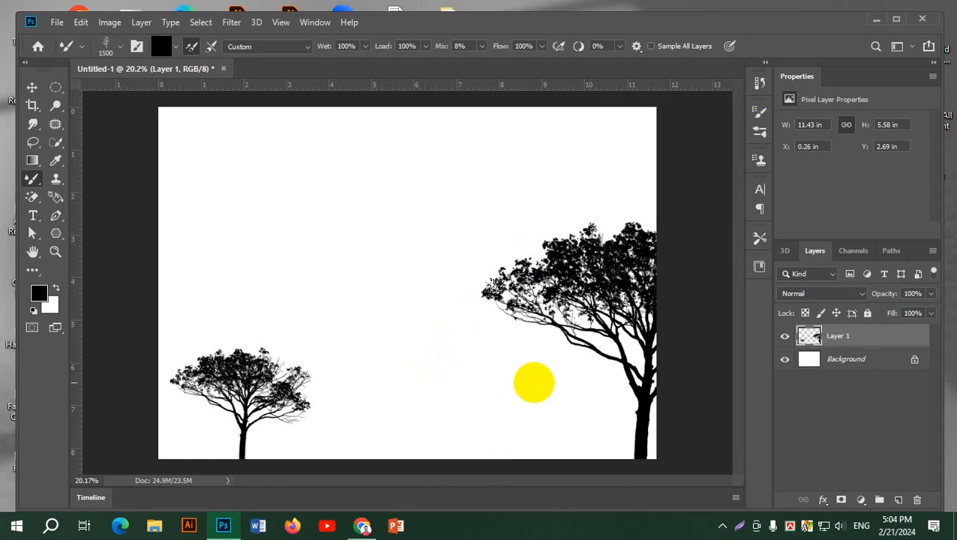
{"action": "key", "text": "bracketleft"}
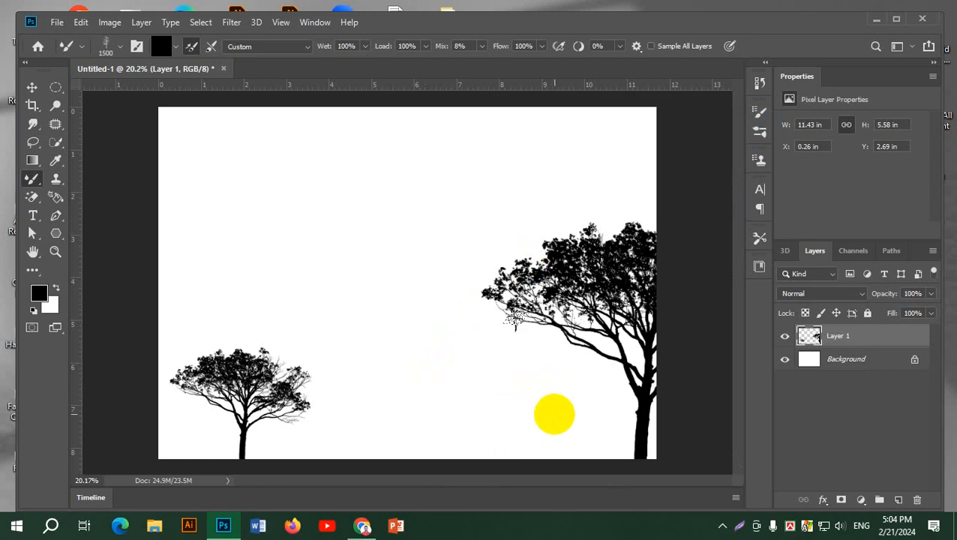
{"action": "key", "text": "bracketleft"}
{"action": "key", "text": "bracketleft"}
{"action": "key", "text": "bracketleft"}
{"action": "key", "text": "bracketleft"}
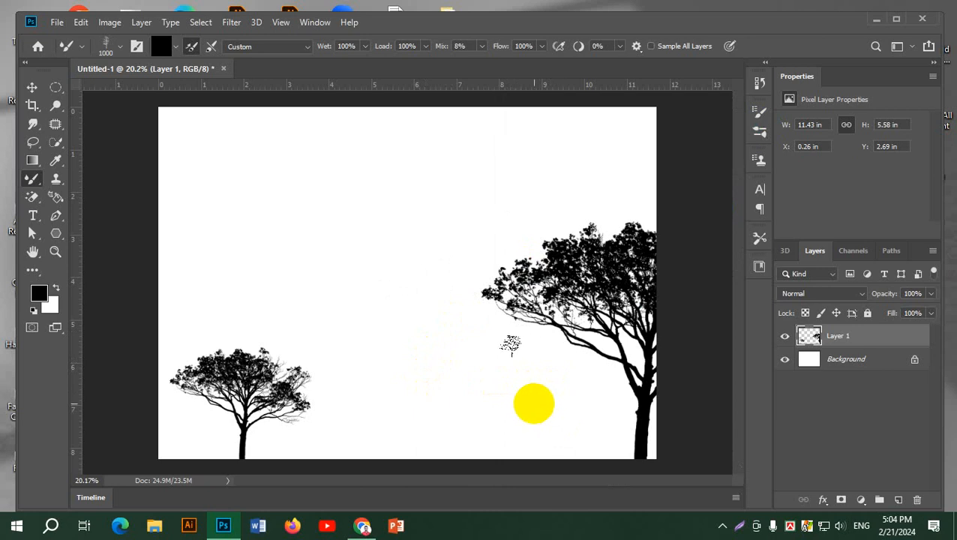
{"action": "left_click", "coordinate": [511, 342]}
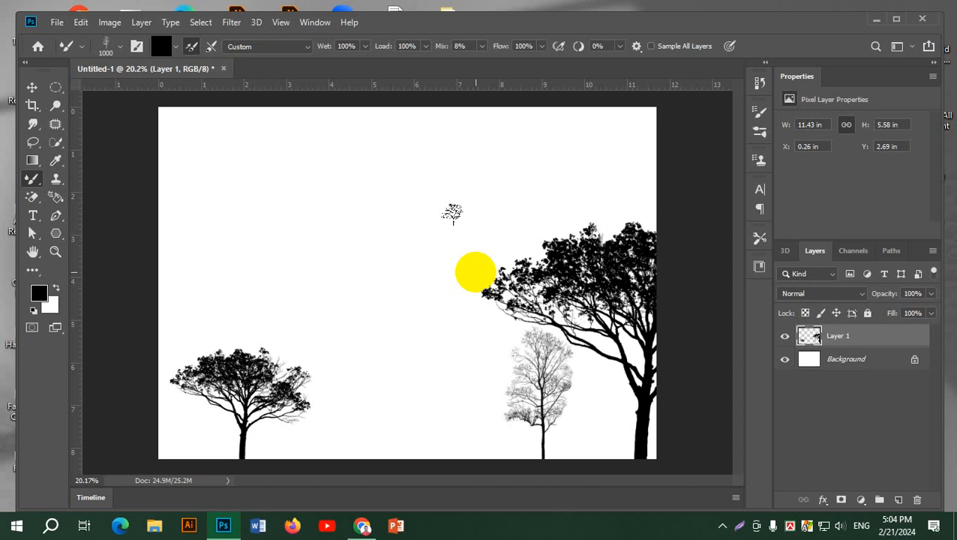
Enable Shape Dynamics for the tree brush and paint overlapping strokes across the left half of Layer 1
{"action": "left_click", "coordinate": [760, 111]}
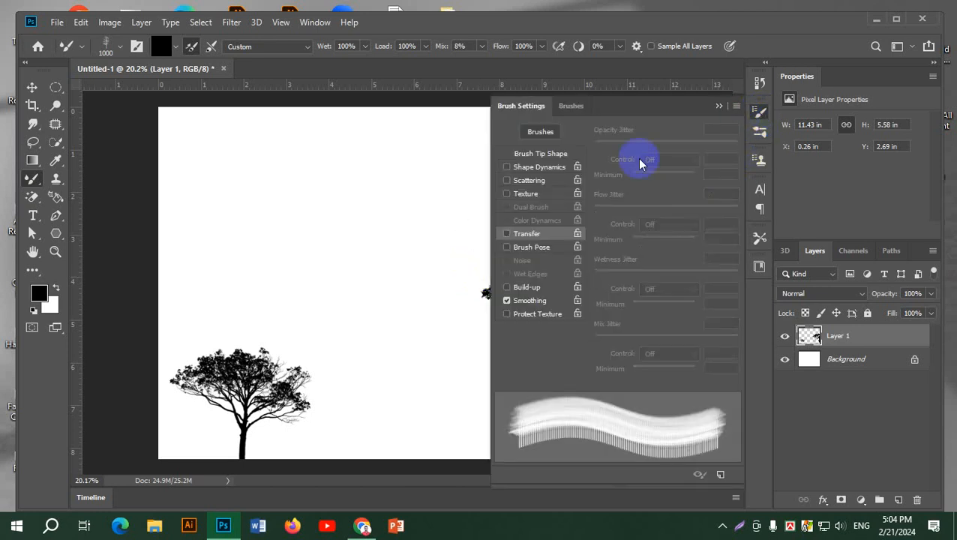
{"action": "left_click", "coordinate": [516, 169]}
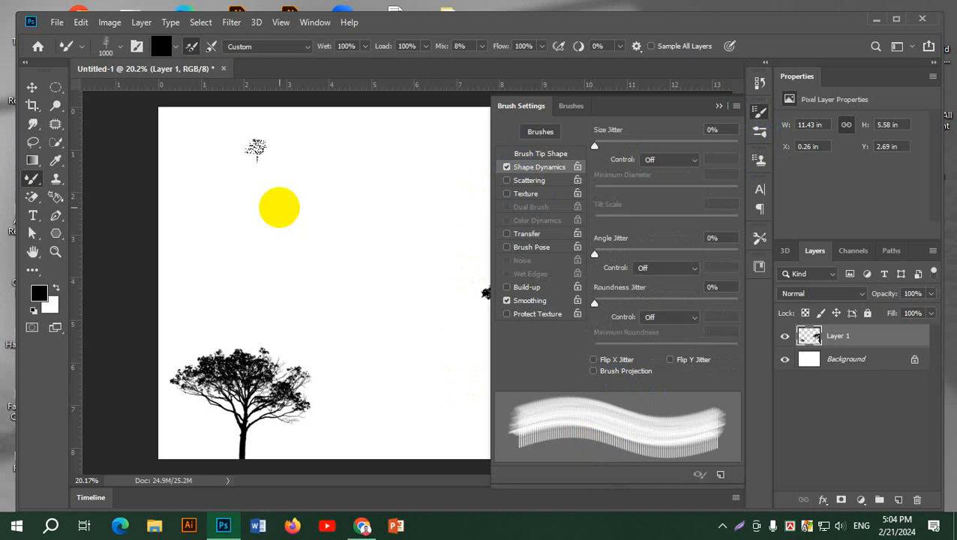
{"action": "left_click", "coordinate": [255, 206]}
{"action": "mouse_move", "coordinate": [365, 215]}
{"action": "left_mouse_down"}
{"action": "mouse_move", "coordinate": [385, 303]}
{"action": "mouse_move", "coordinate": [241, 363]}
{"action": "mouse_move", "coordinate": [470, 316]}
{"action": "mouse_move", "coordinate": [301, 390]}
{"action": "left_mouse_up"}
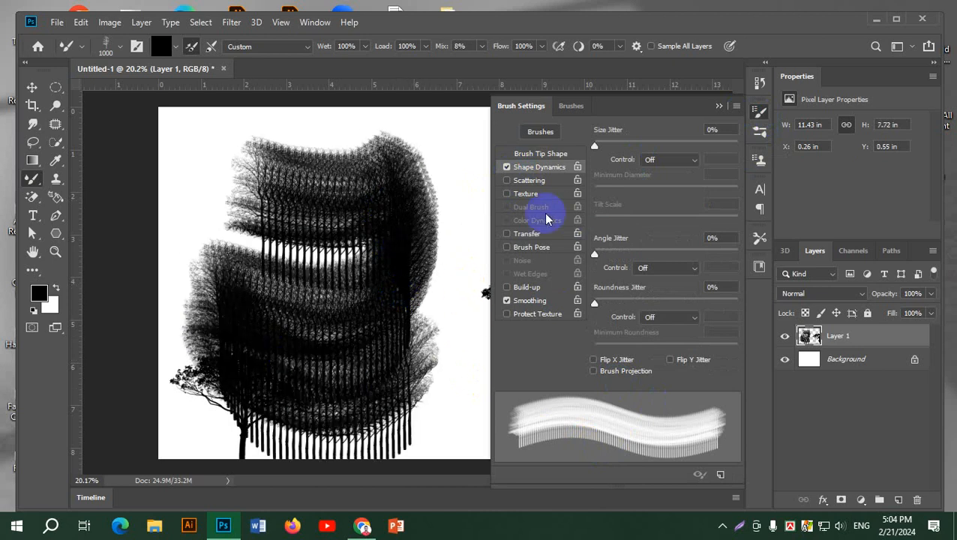
Try Scattering and Texture on the tree brush, and switch off Shape Dynamics, Scattering and Texture again
{"action": "left_click", "coordinate": [518, 181]}
{"action": "left_click", "coordinate": [523, 195]}
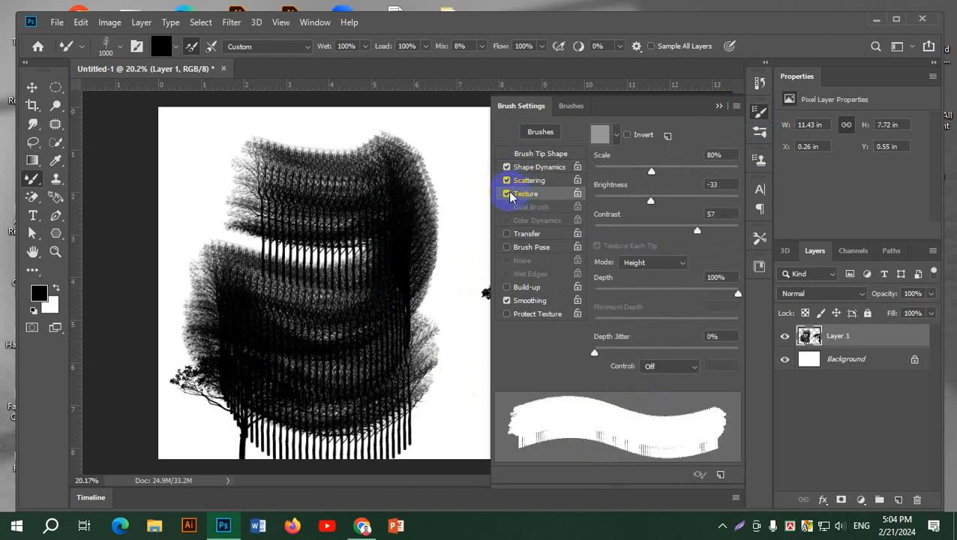
{"action": "left_click", "coordinate": [508, 193]}
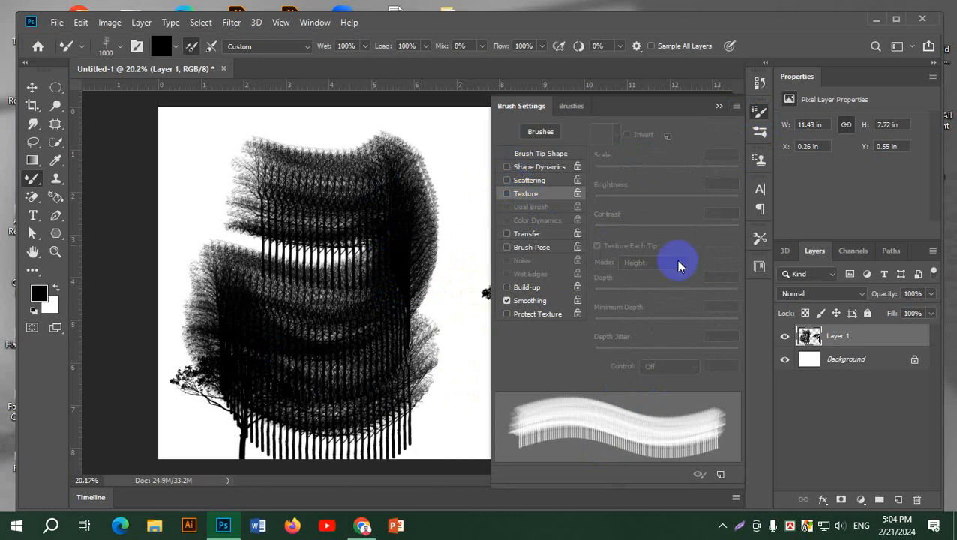
{"action": "left_click", "coordinate": [759, 111]}
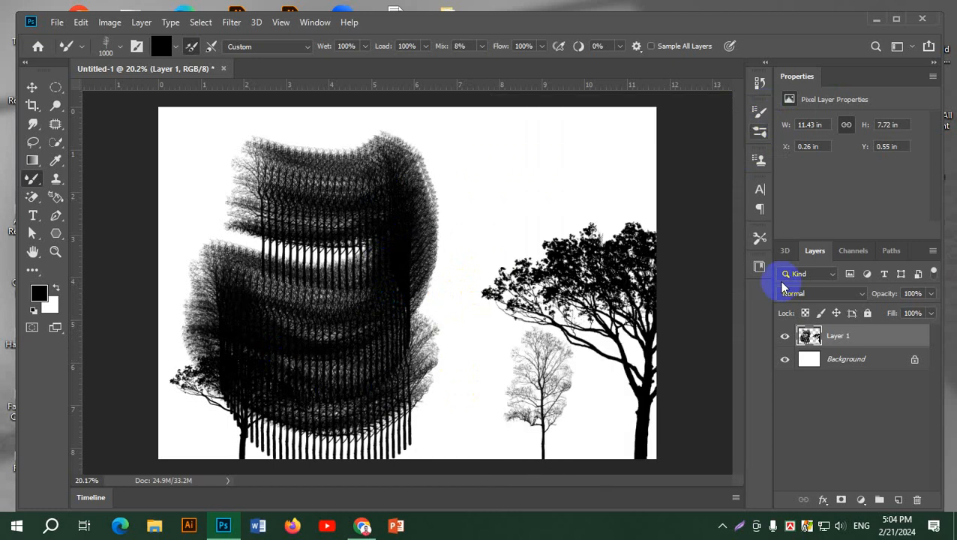
Create a new empty layer, delete the painted Layer 1 and make the new layer active
{"action": "left_click", "coordinate": [897, 499]}
{"action": "left_click_drag", "start_coordinate": [874, 362], "coordinate": [916, 499]}
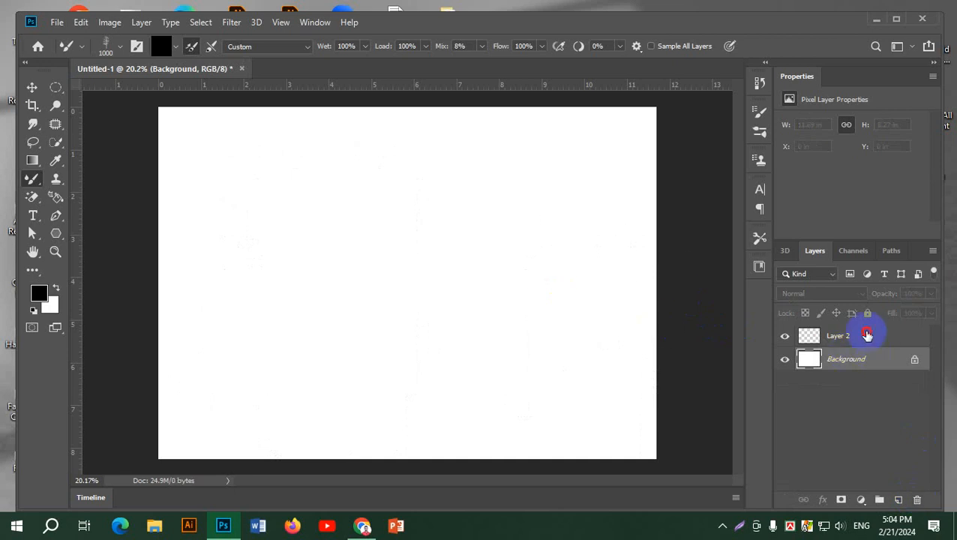
{"action": "left_click", "coordinate": [869, 335]}
Pick the 3036 px full-moon brush from Free Moon Photoshop Brushes, reduce it to 1000 px and stamp a moon in the canvas's upper-left area
{"action": "left_click", "coordinate": [761, 111]}
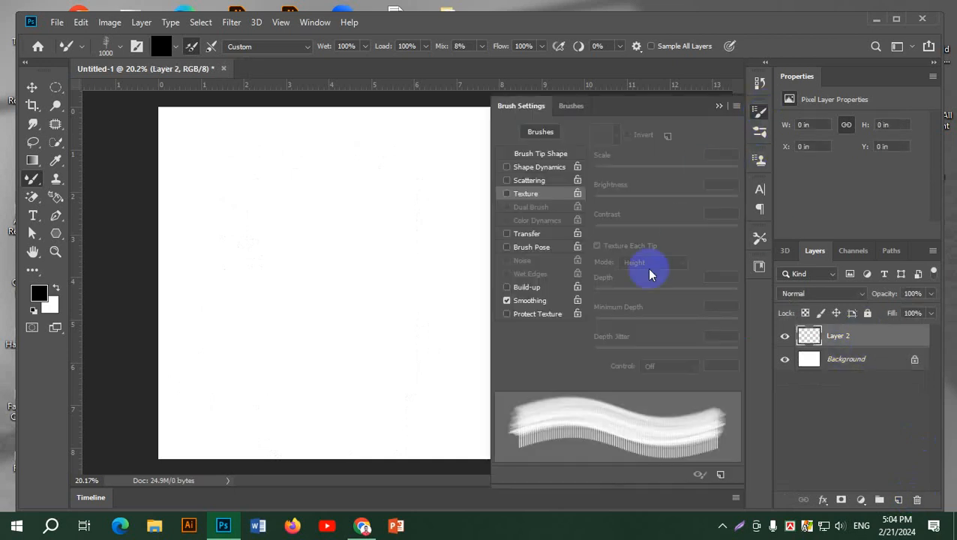
{"action": "left_click", "coordinate": [573, 105]}
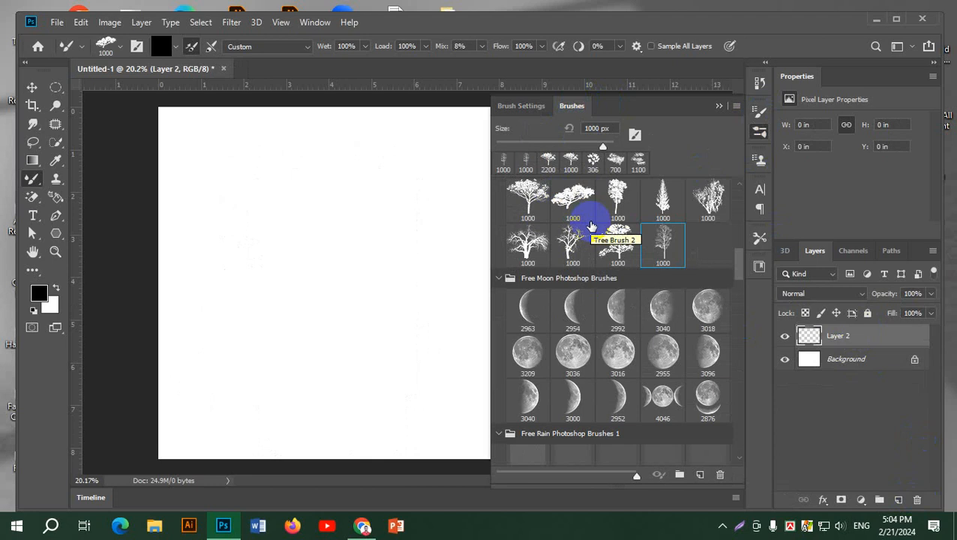
{"action": "left_click", "coordinate": [526, 199]}
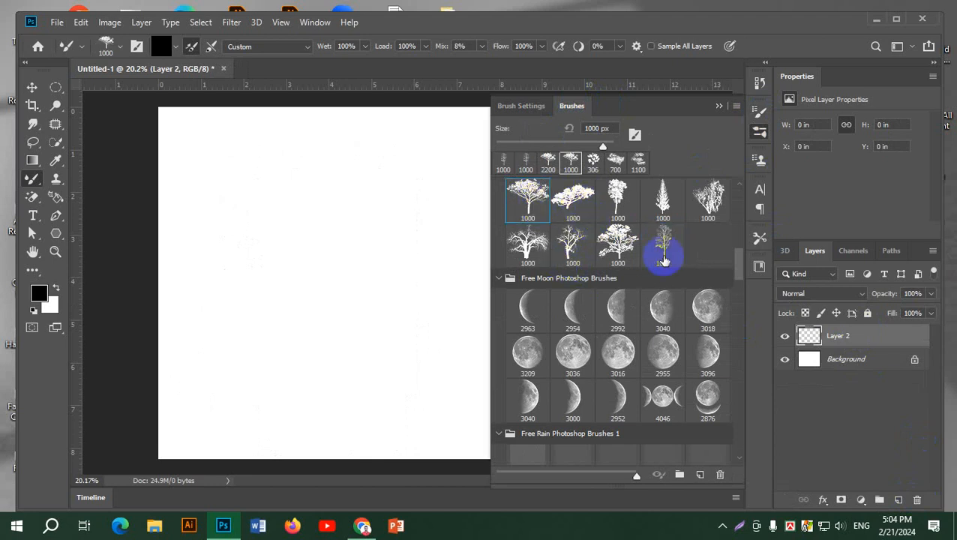
{"action": "left_click", "coordinate": [617, 241]}
{"action": "left_click", "coordinate": [573, 353]}
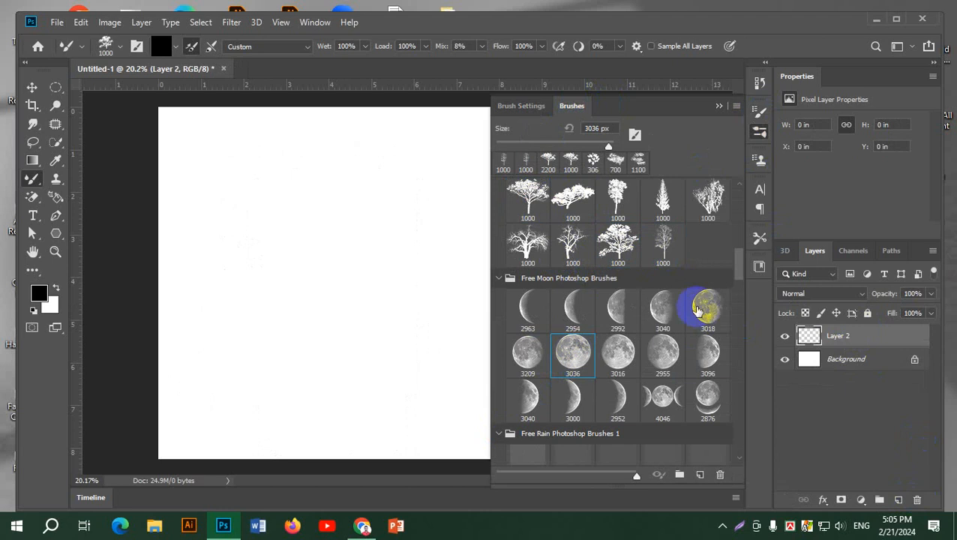
{"action": "left_click", "coordinate": [759, 132]}
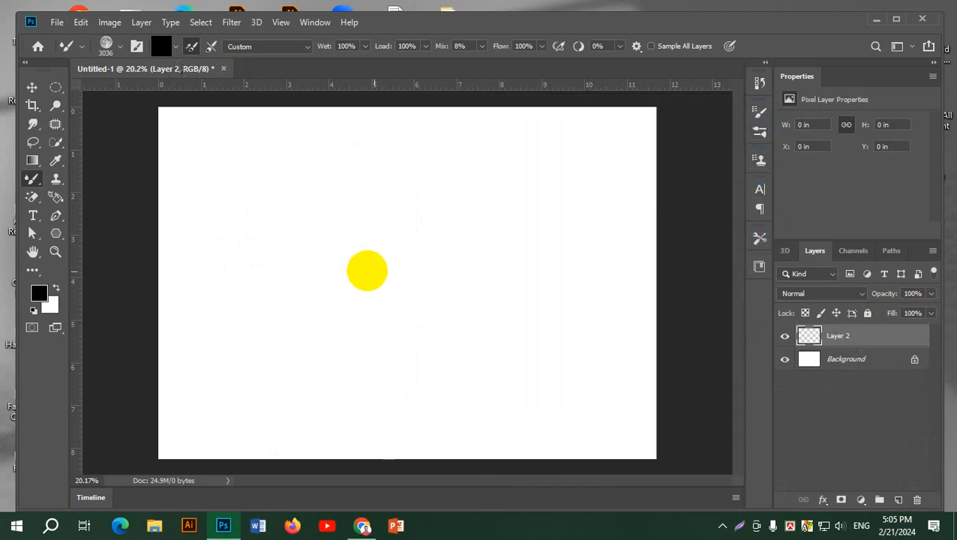
{"action": "key", "text": "["}
{"action": "key", "text": "["}
{"action": "key", "text": "["}
{"action": "key", "text": "["}
{"action": "key", "text": "["}
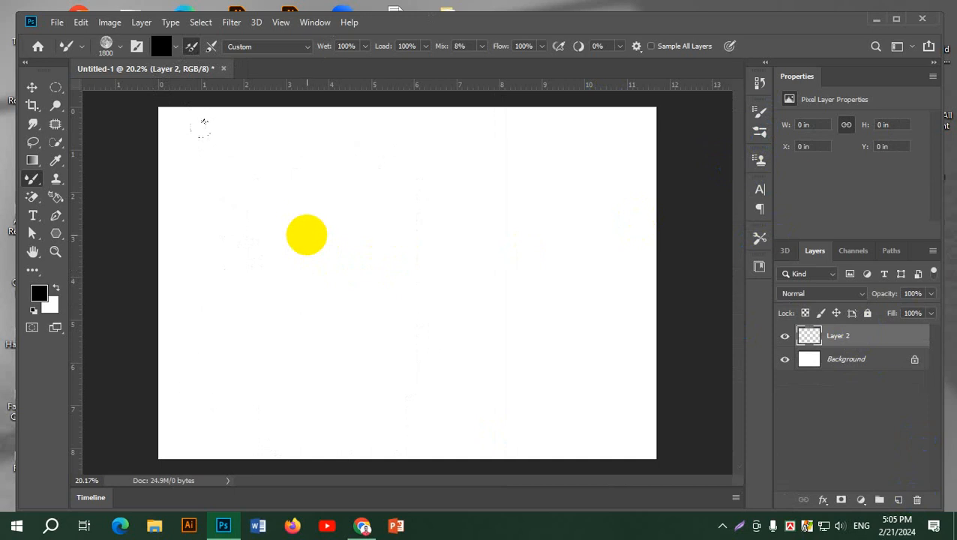
{"action": "key", "text": "["}
{"action": "left_click", "coordinate": [292, 215]}
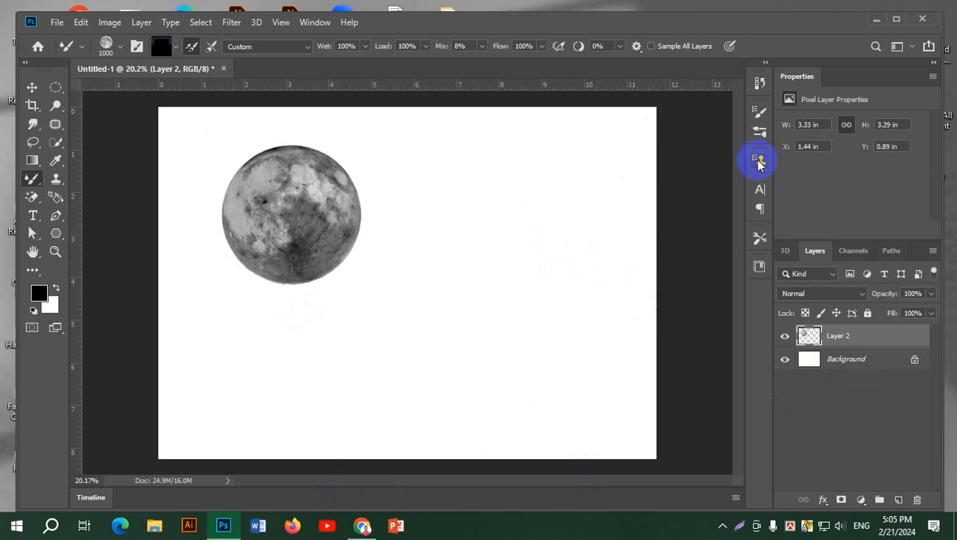
{"action": "left_click", "coordinate": [759, 131]}
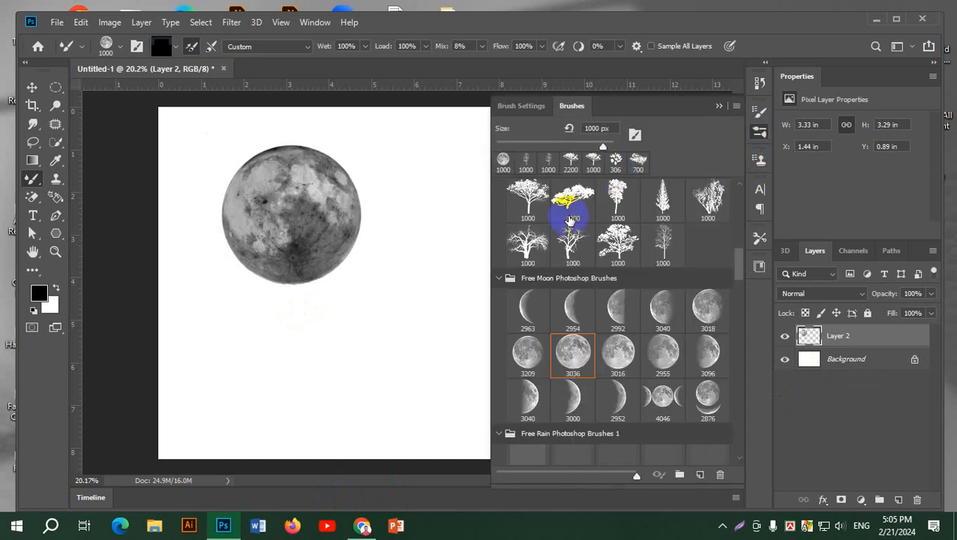
{"action": "left_click", "coordinate": [522, 106]}
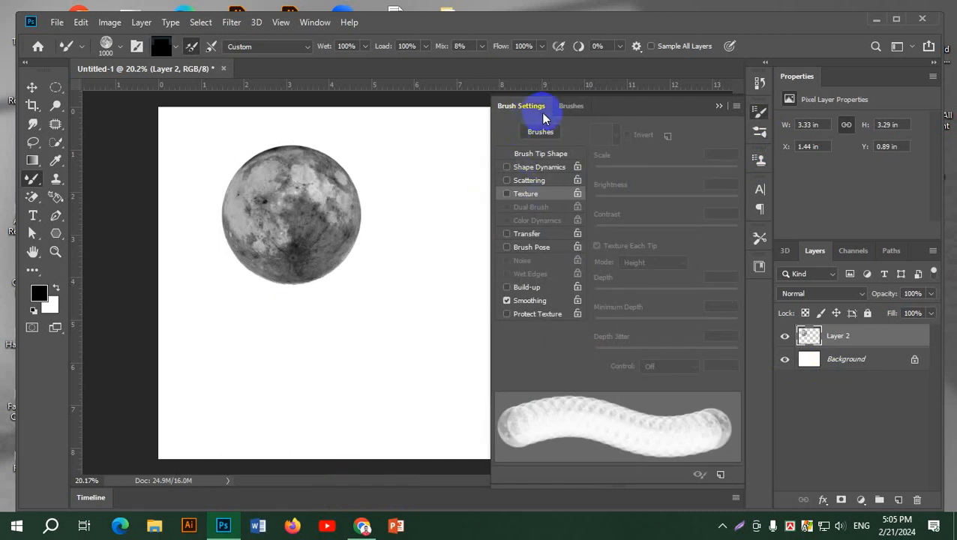
{"action": "left_click", "coordinate": [759, 113]}
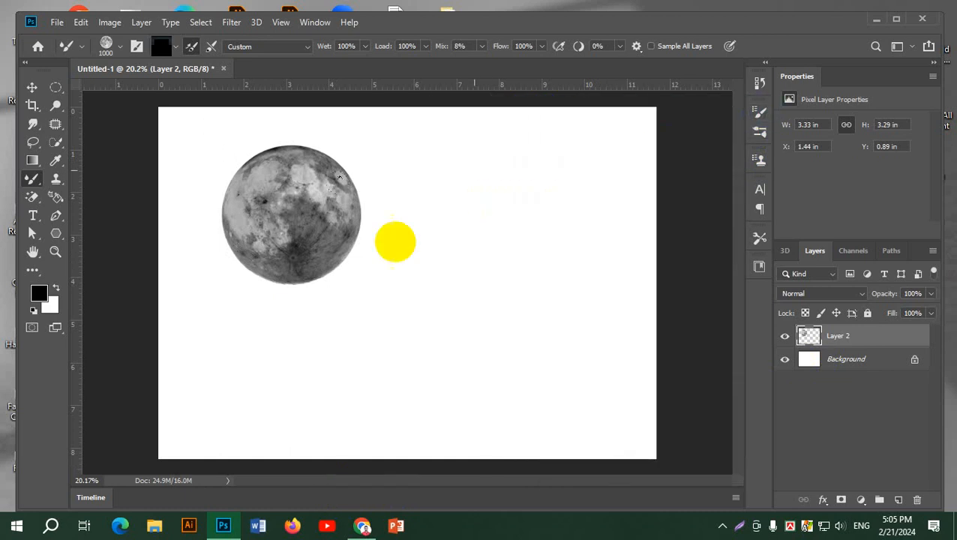